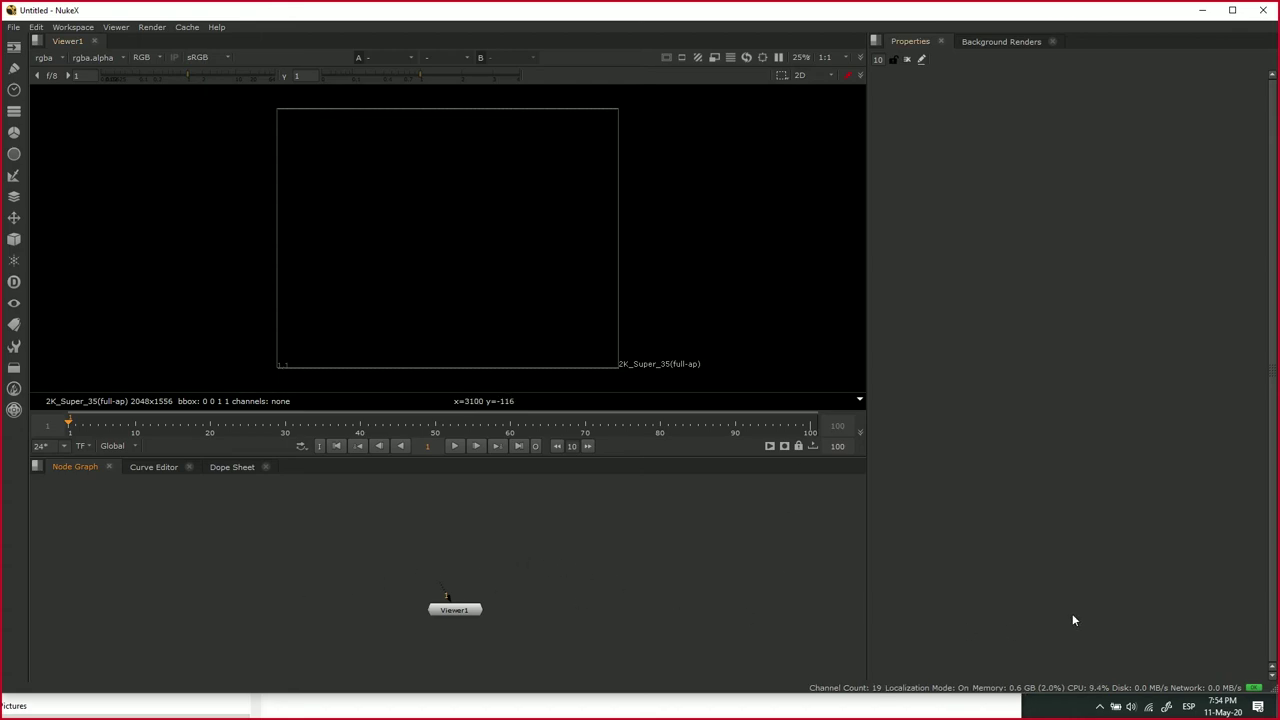
# - Look through the available Filter nodes, listed both in the node graph and in the node tools
pyautogui.moveTo(704, 601); pyautogui.dragTo(682, 601)
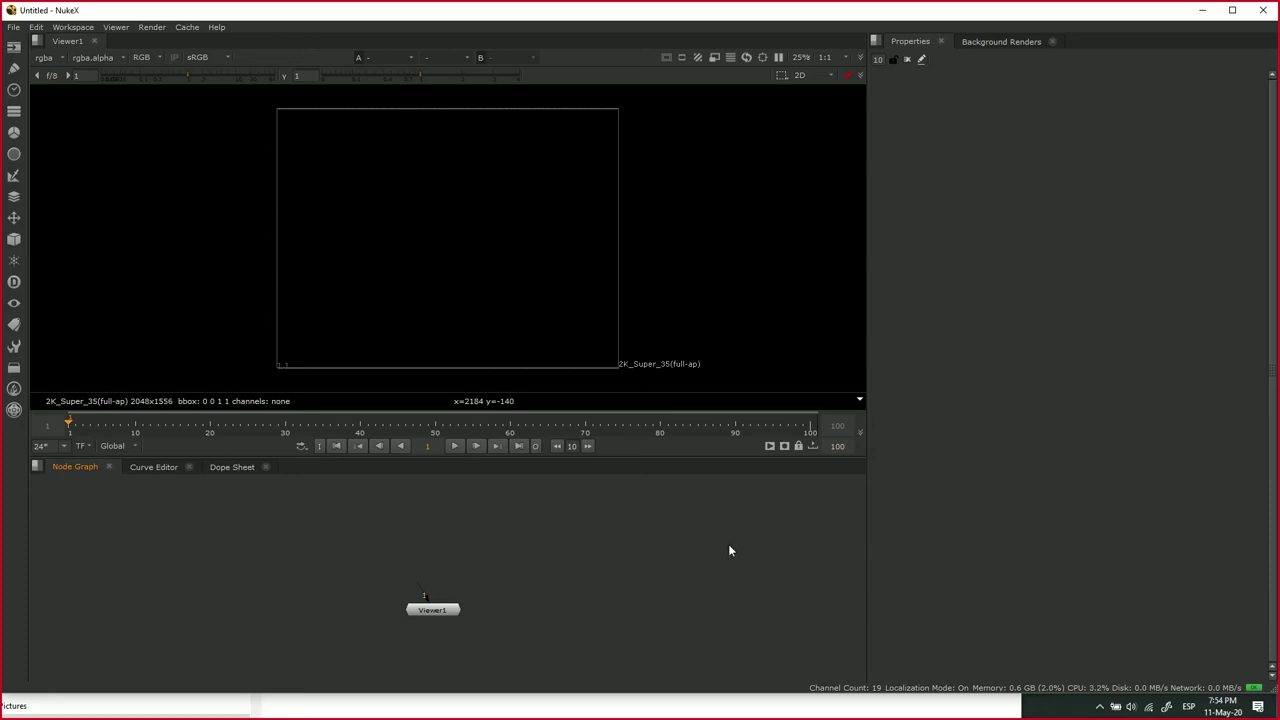
pyautogui.rightClick(649, 531)
pyautogui.moveTo(701, 360)
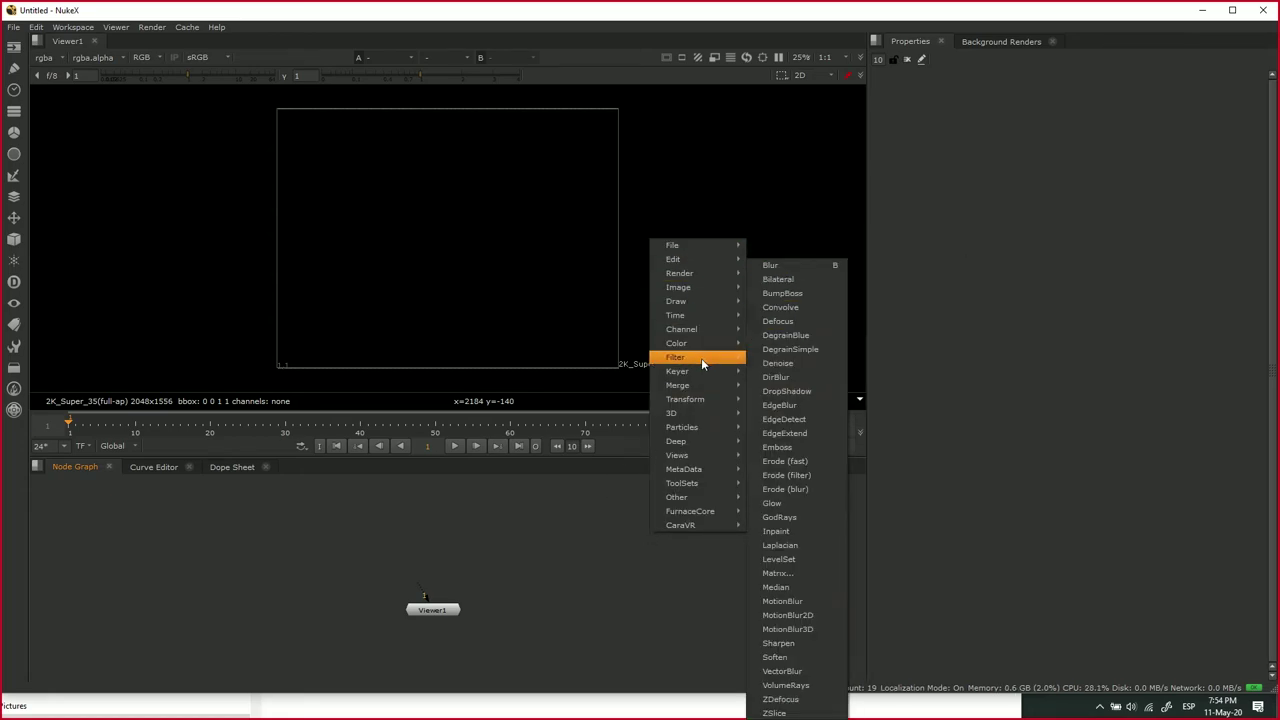
pyautogui.click(583, 597)
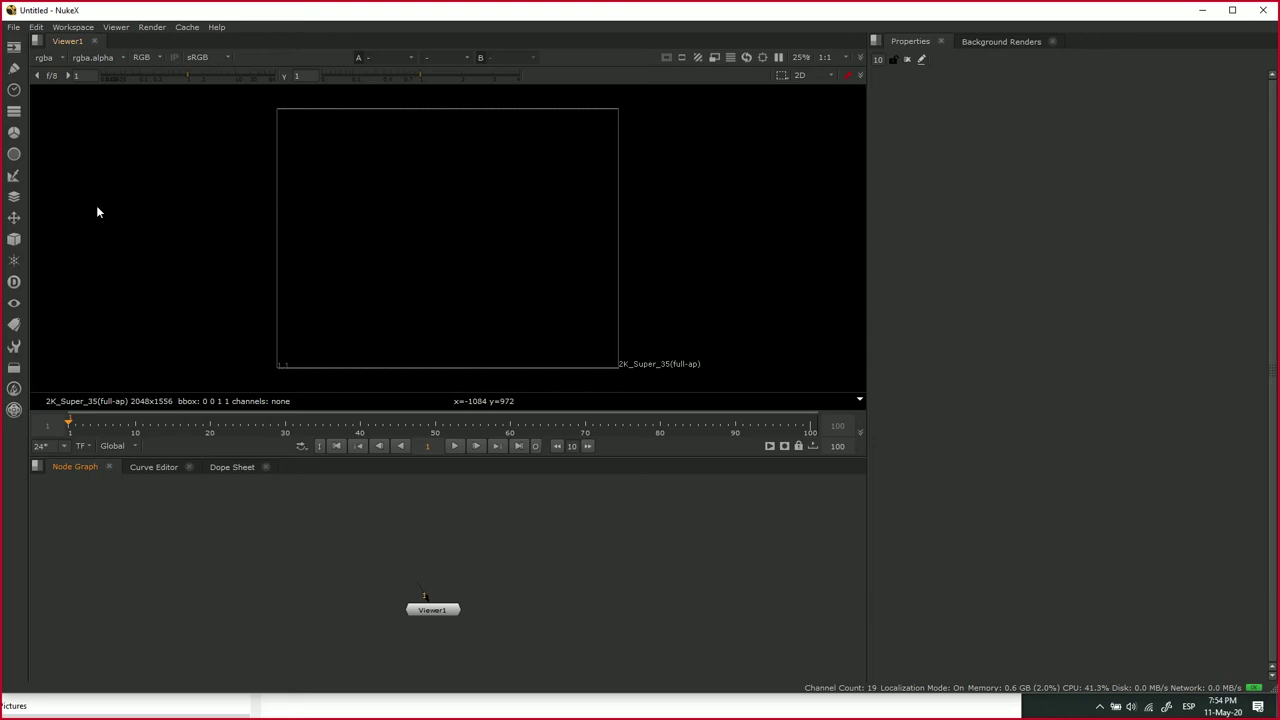
pyautogui.click(14, 89)
pyautogui.moveTo(14, 154)
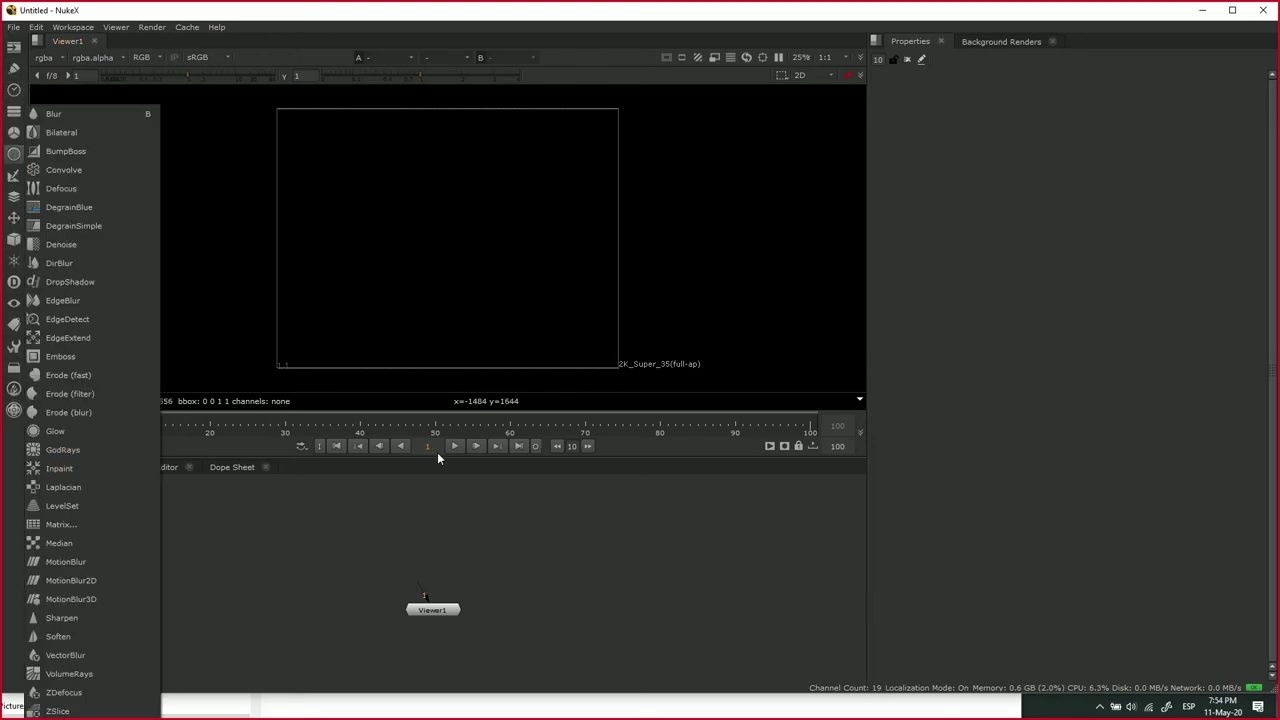
pyautogui.click(562, 508)
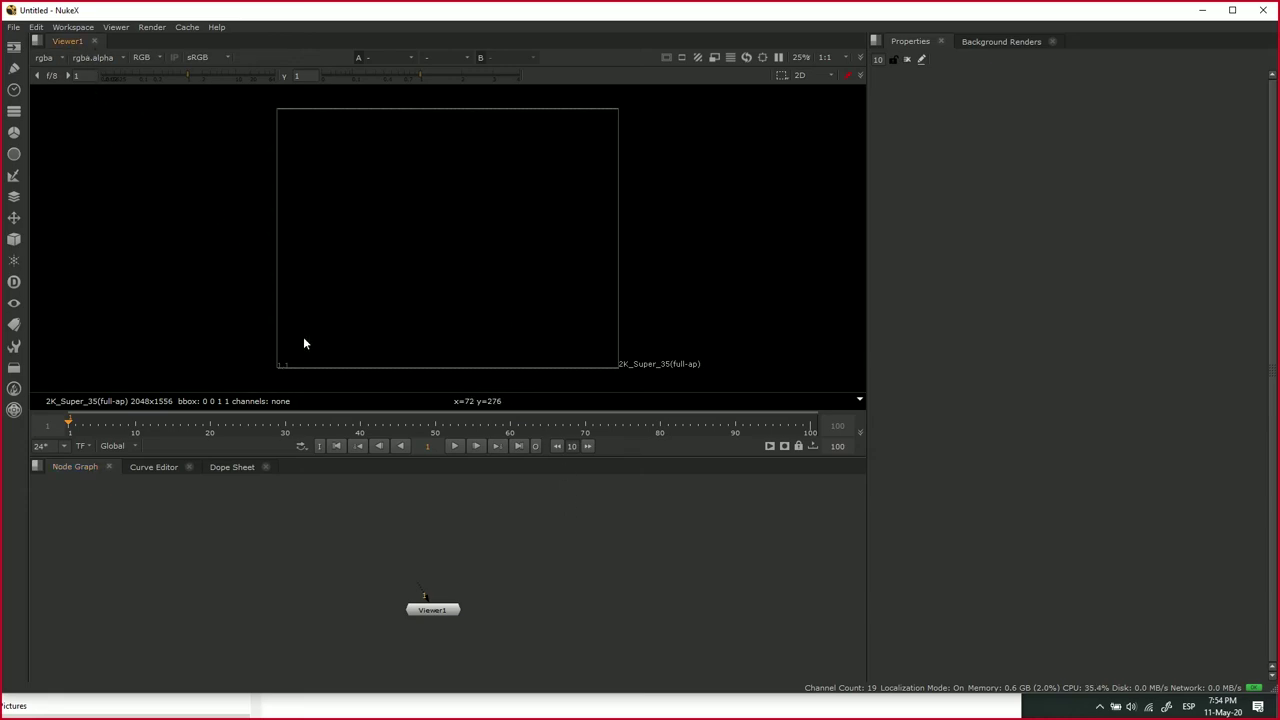
# - Select the Viewer1 node, view the Viewer pane's layout options, and dismiss them without a choice
pyautogui.moveTo(359, 582); pyautogui.dragTo(490, 640)
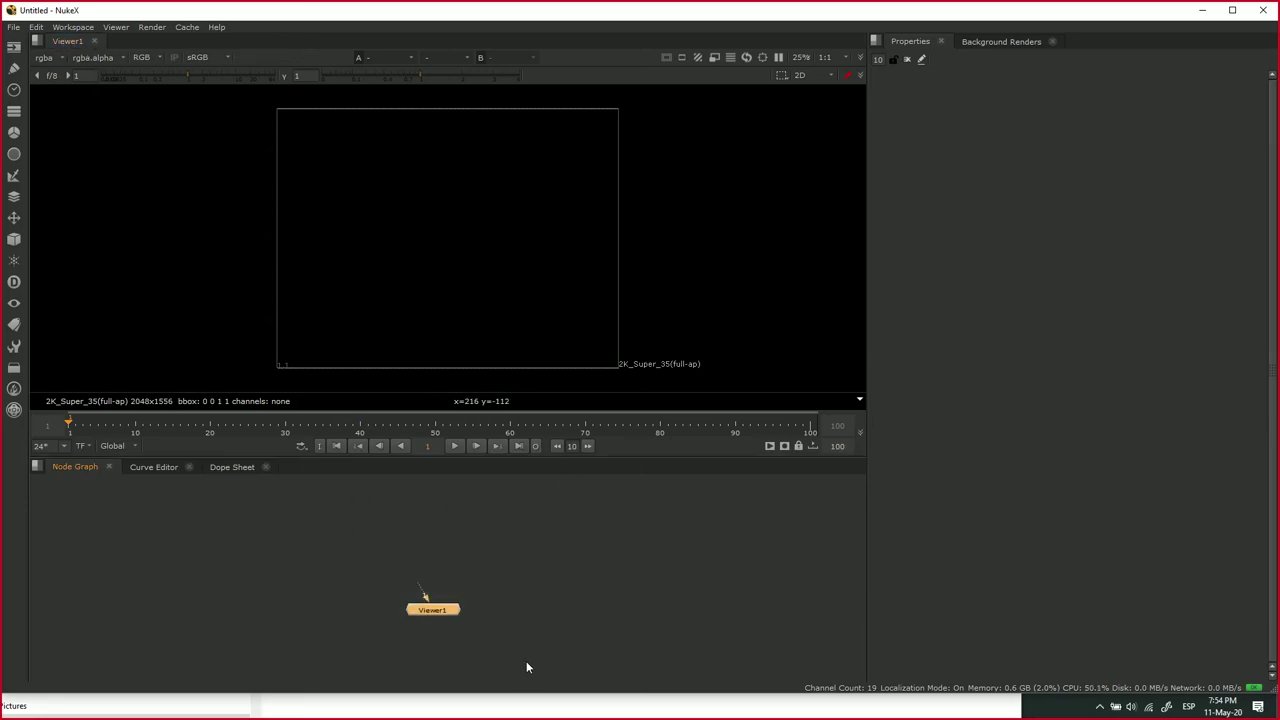
pyautogui.click(37, 41)
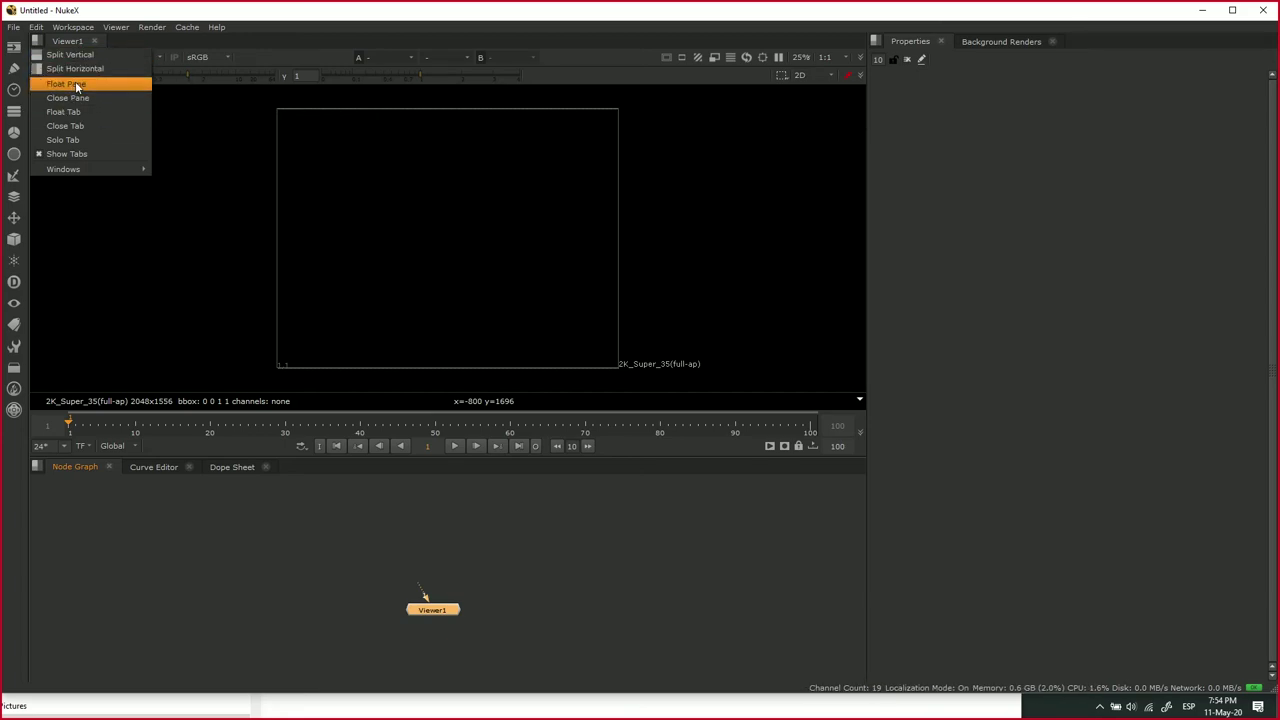
pyautogui.click(559, 567)
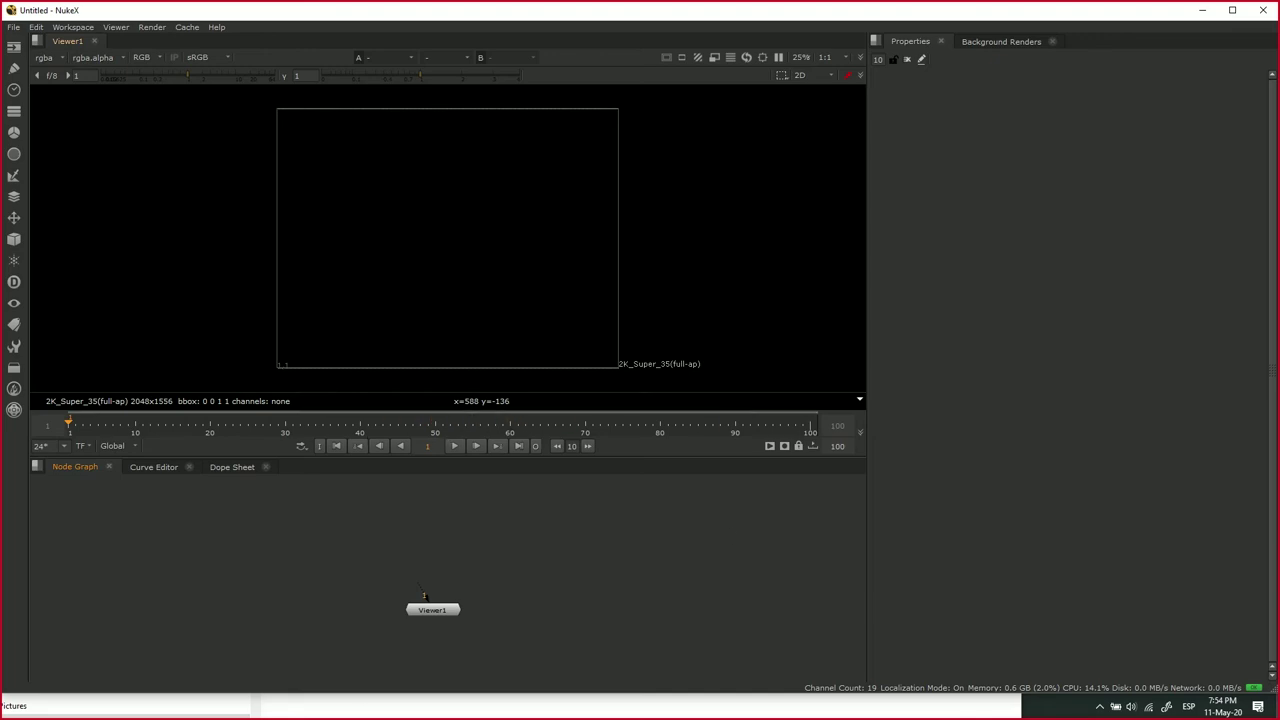
# - View the Curve Editor and the Dope Sheet, and return to the Node Graph
pyautogui.click(148, 466)
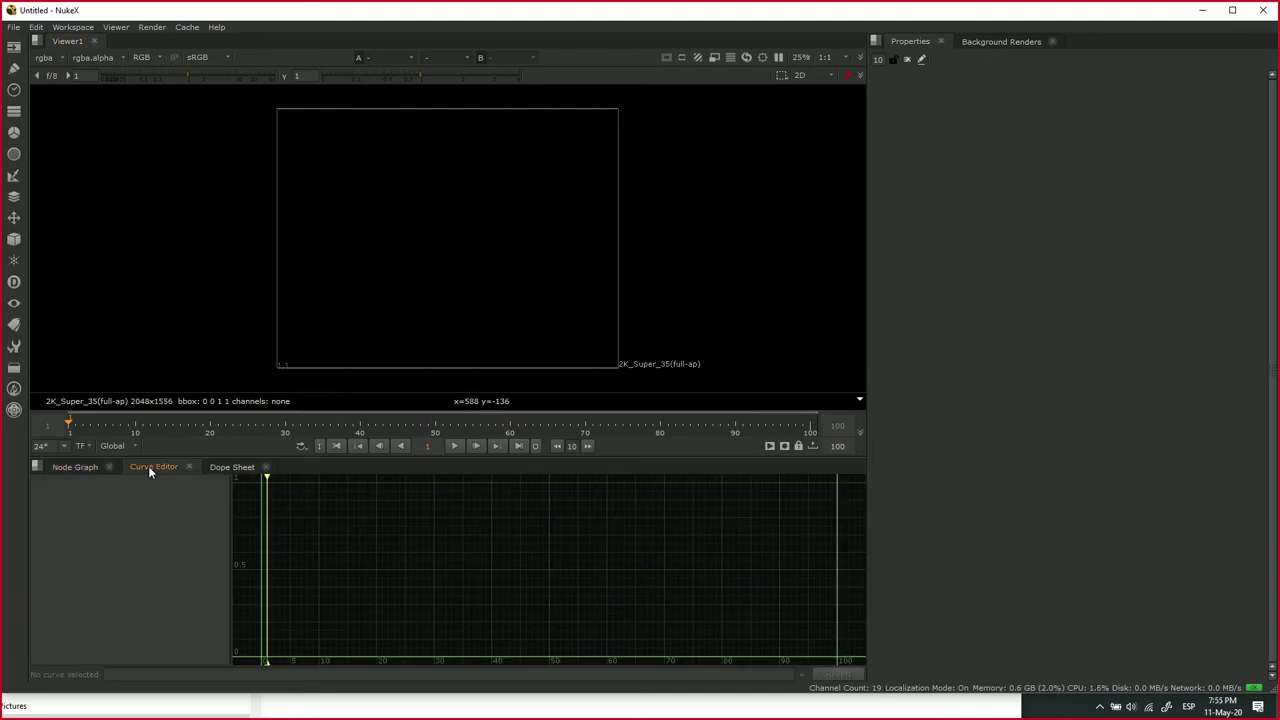
pyautogui.click(239, 468)
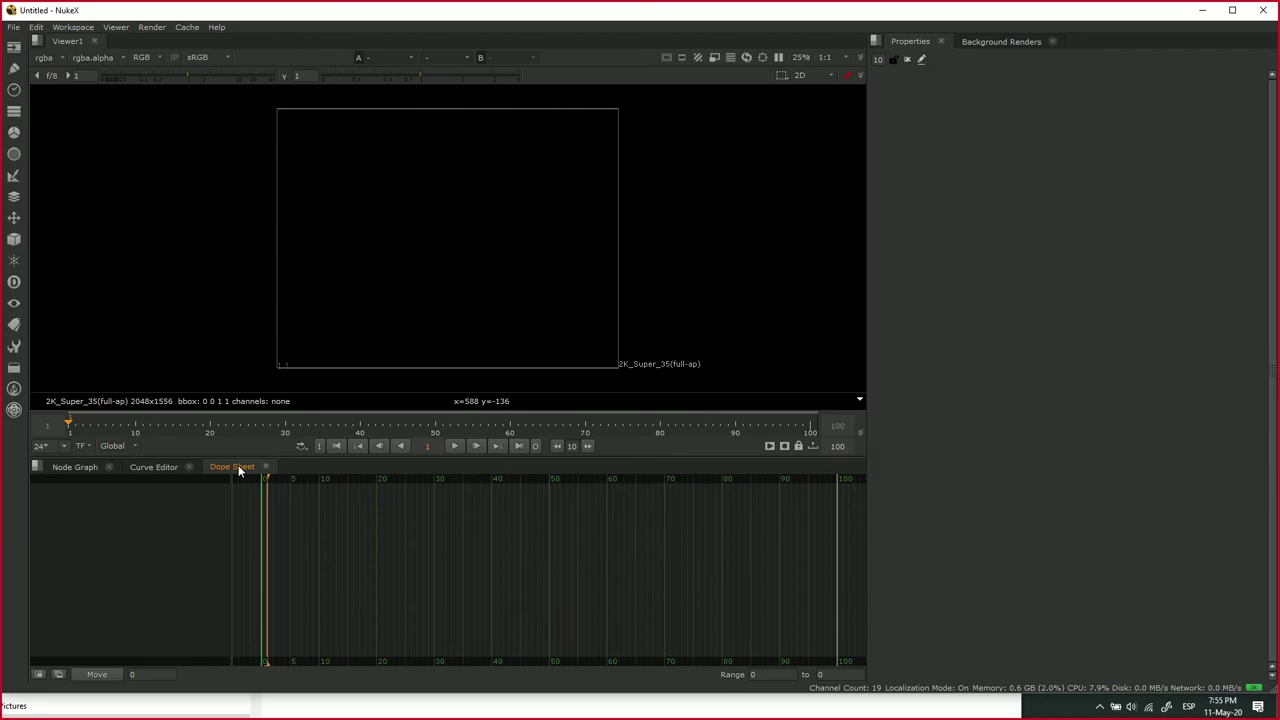
pyautogui.click(78, 468)
# - Select the Viewer1 node, reposition it in the node graph, and deselect it
pyautogui.moveTo(286, 517); pyautogui.dragTo(528, 664)
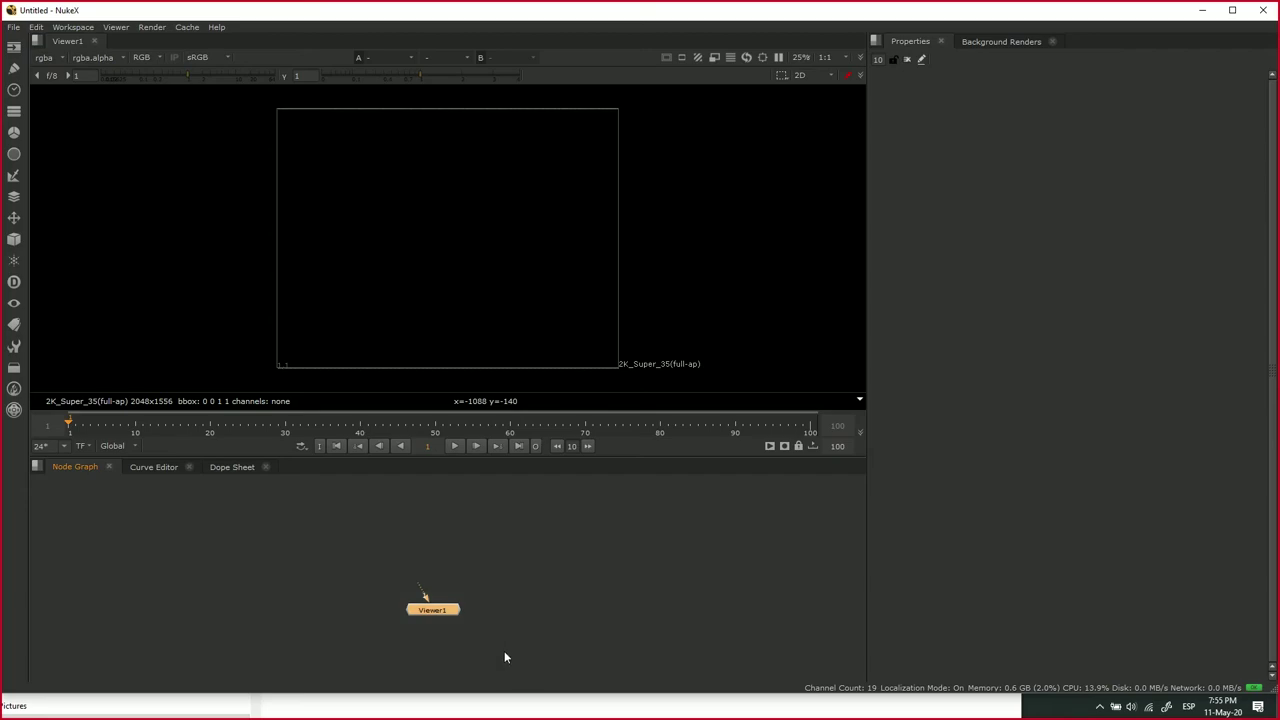
pyautogui.moveTo(424, 608); pyautogui.dragTo(533, 581)
pyautogui.click(446, 496)
pyautogui.scroll(1, 441, 623)
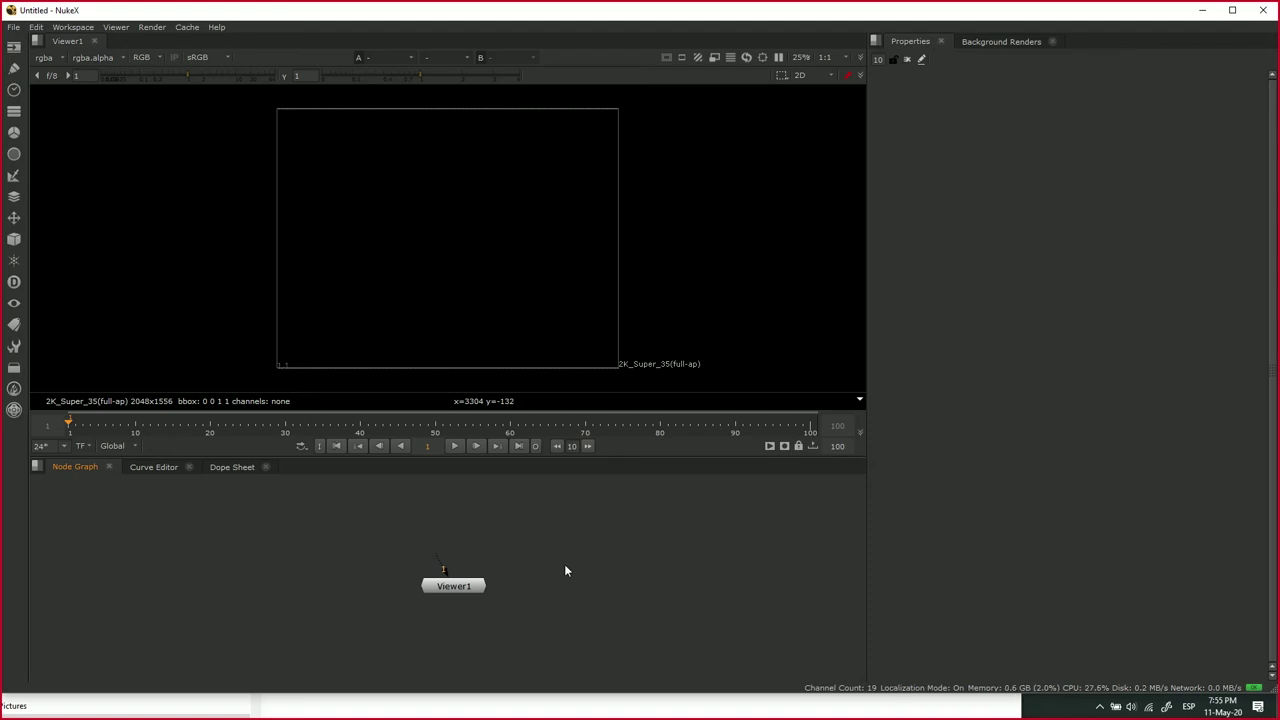
# - Show the Node Graph and the Viewer one at a time at full window size, restoring the full layout after each
pyautogui.press('space')
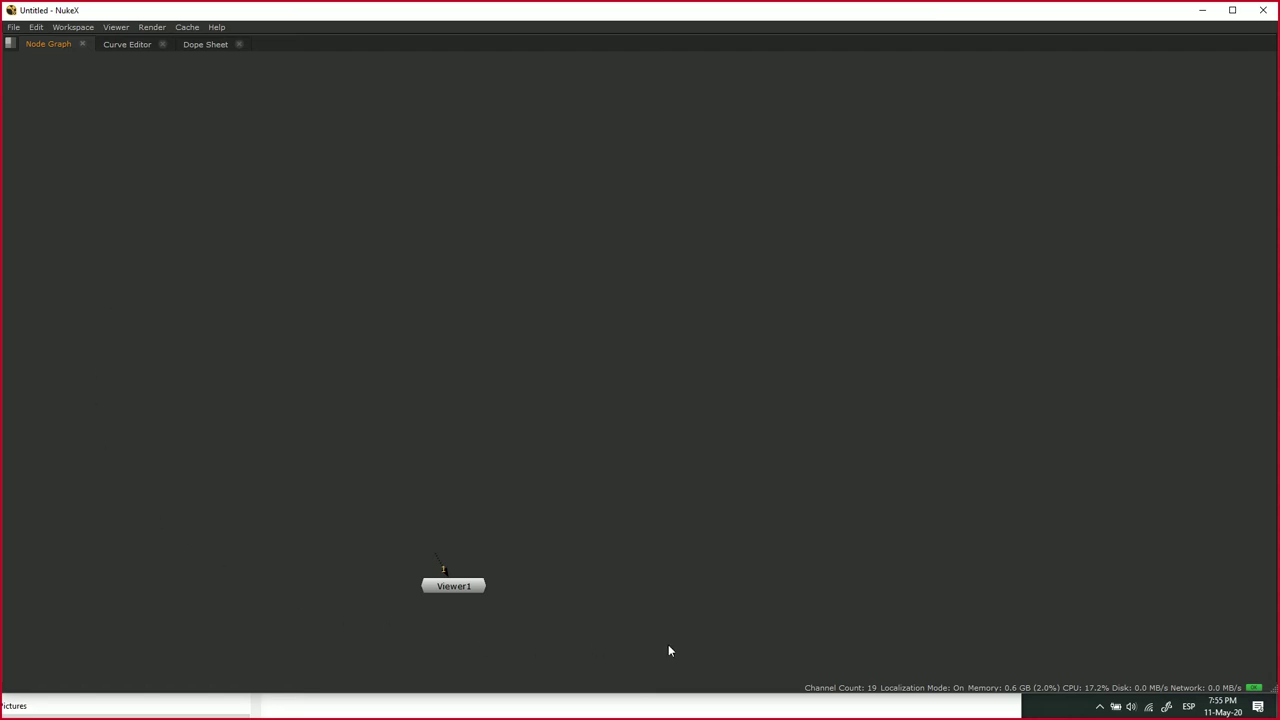
pyautogui.moveTo(614, 297); pyautogui.dragTo(515, 508)
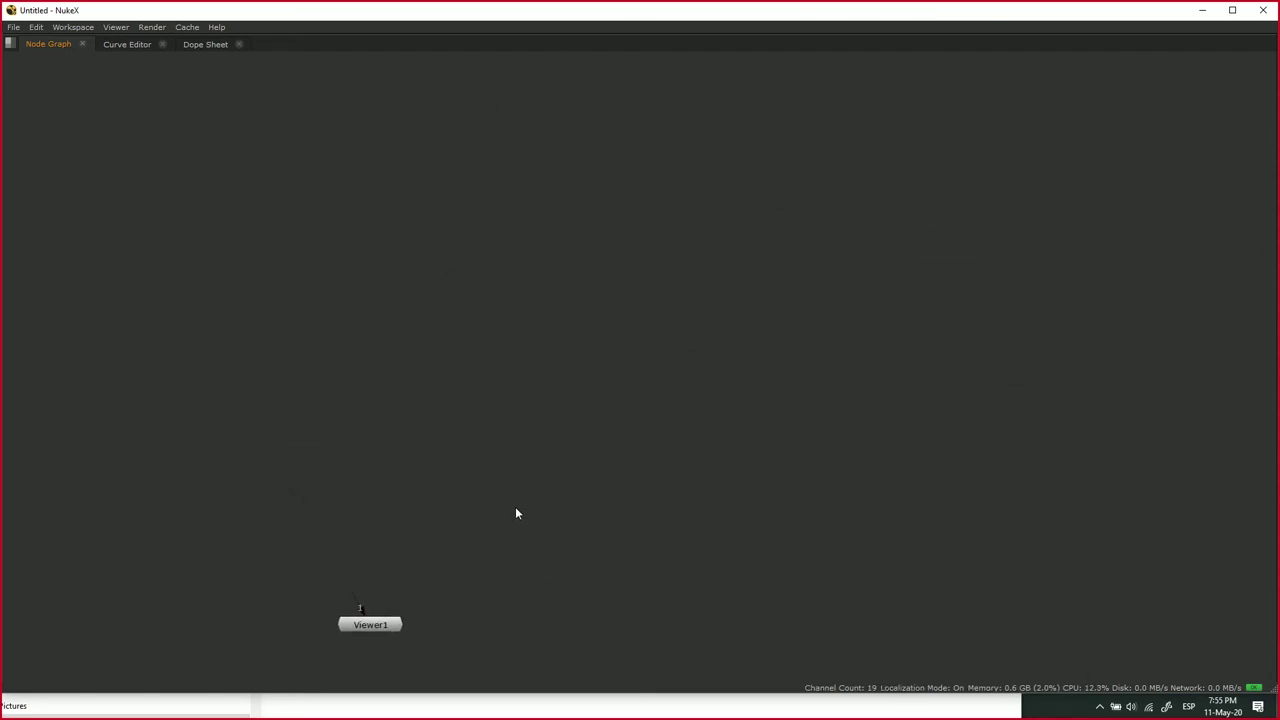
pyautogui.press('space')
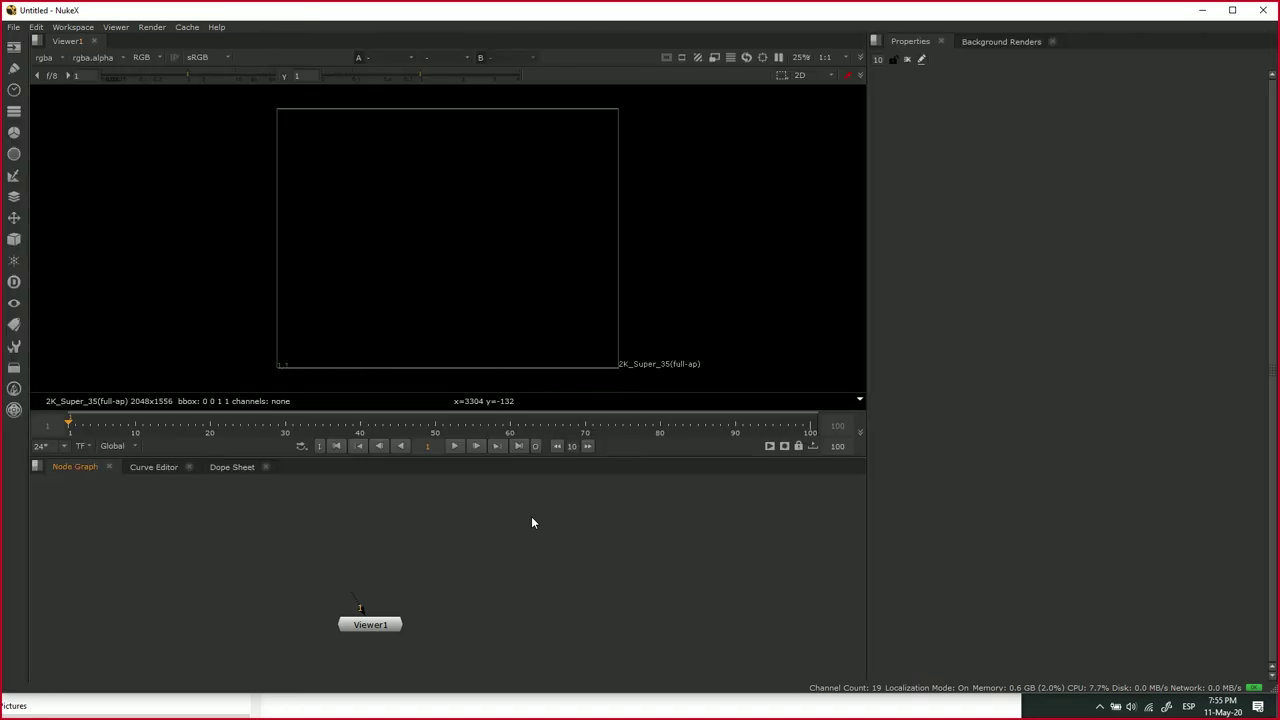
pyautogui.press('space')
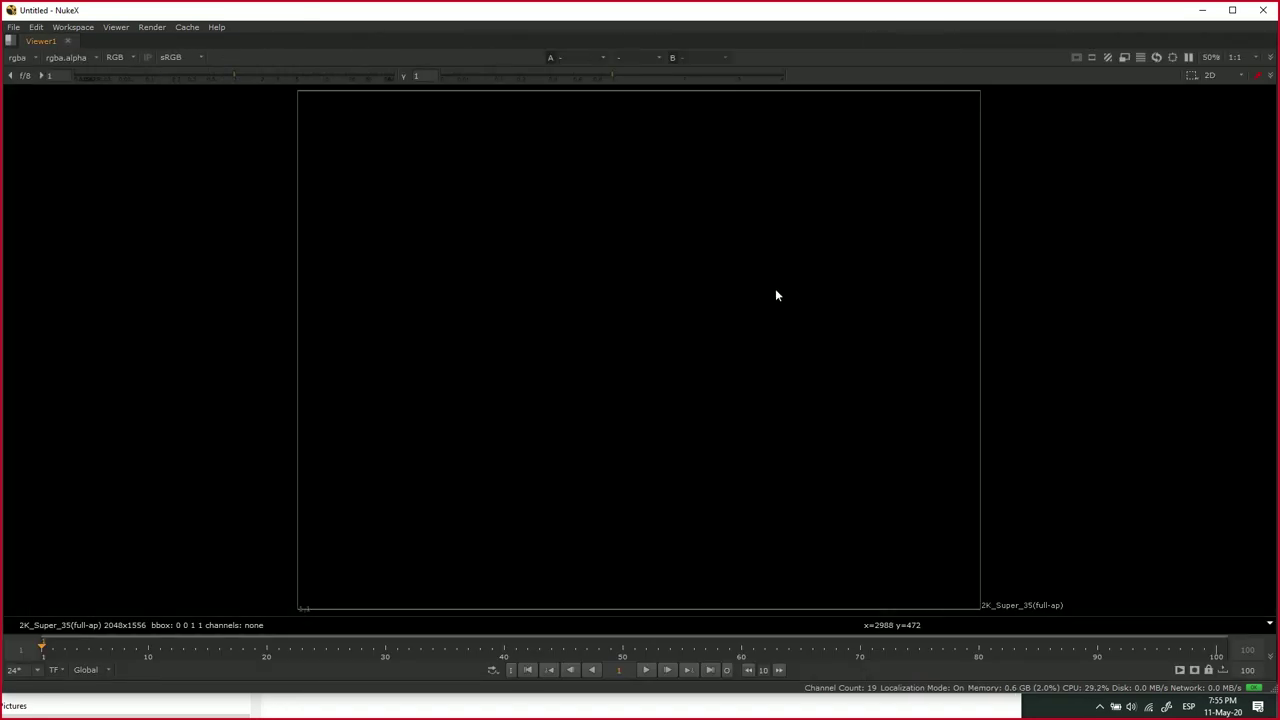
pyautogui.press('space')
pyautogui.press('space')
pyautogui.press('space')
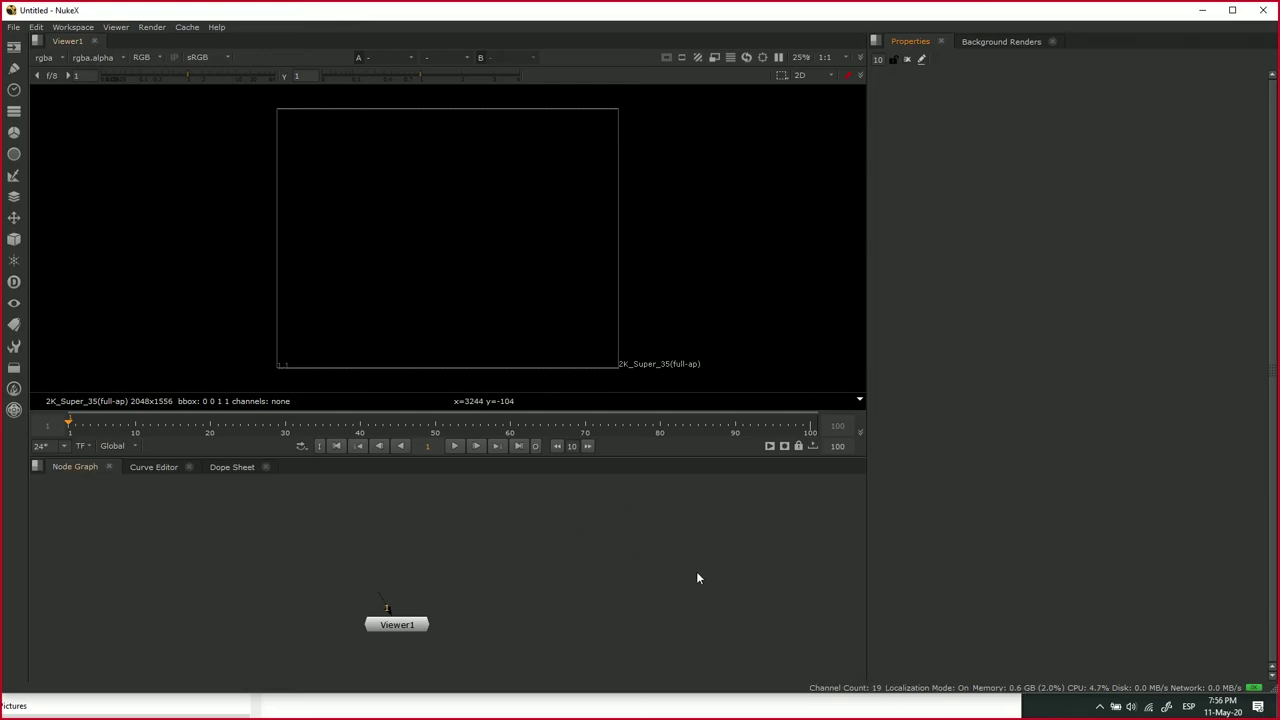
# - Bring up the node search list over the node graph and dismiss it without adding a node
pyautogui.press('Tab')
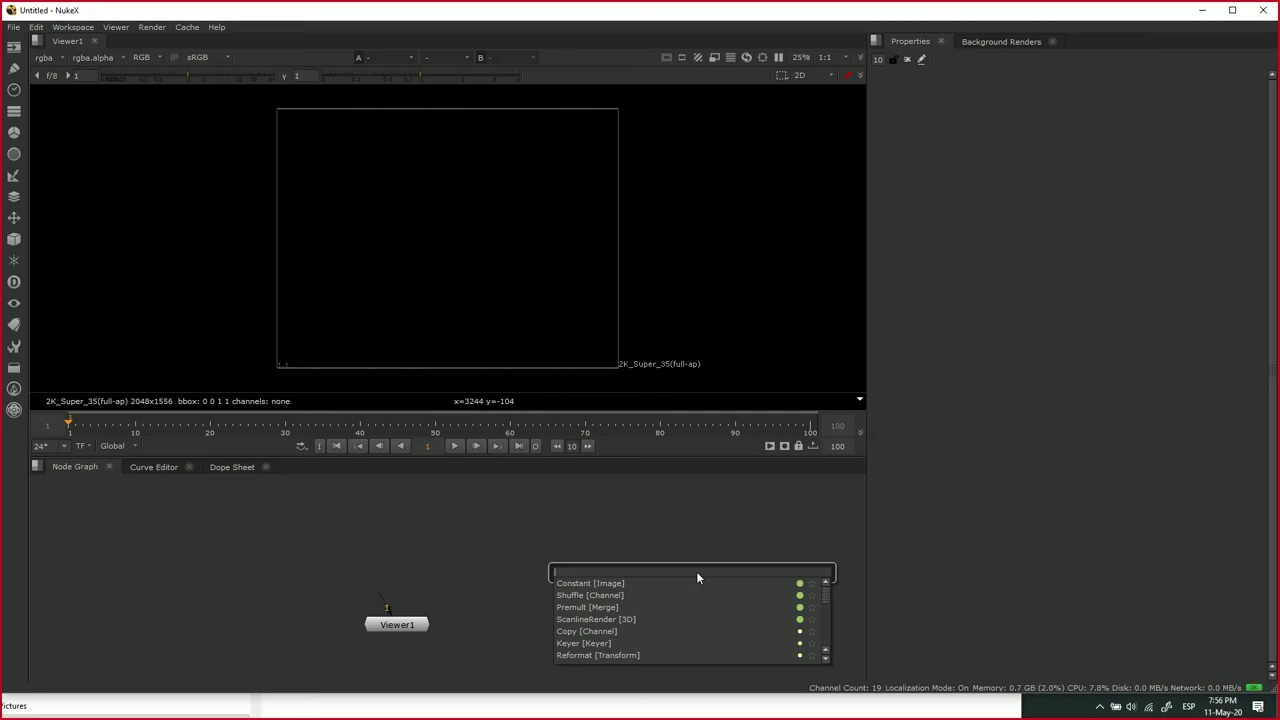
pyautogui.click(734, 488)
pyautogui.click(749, 516)
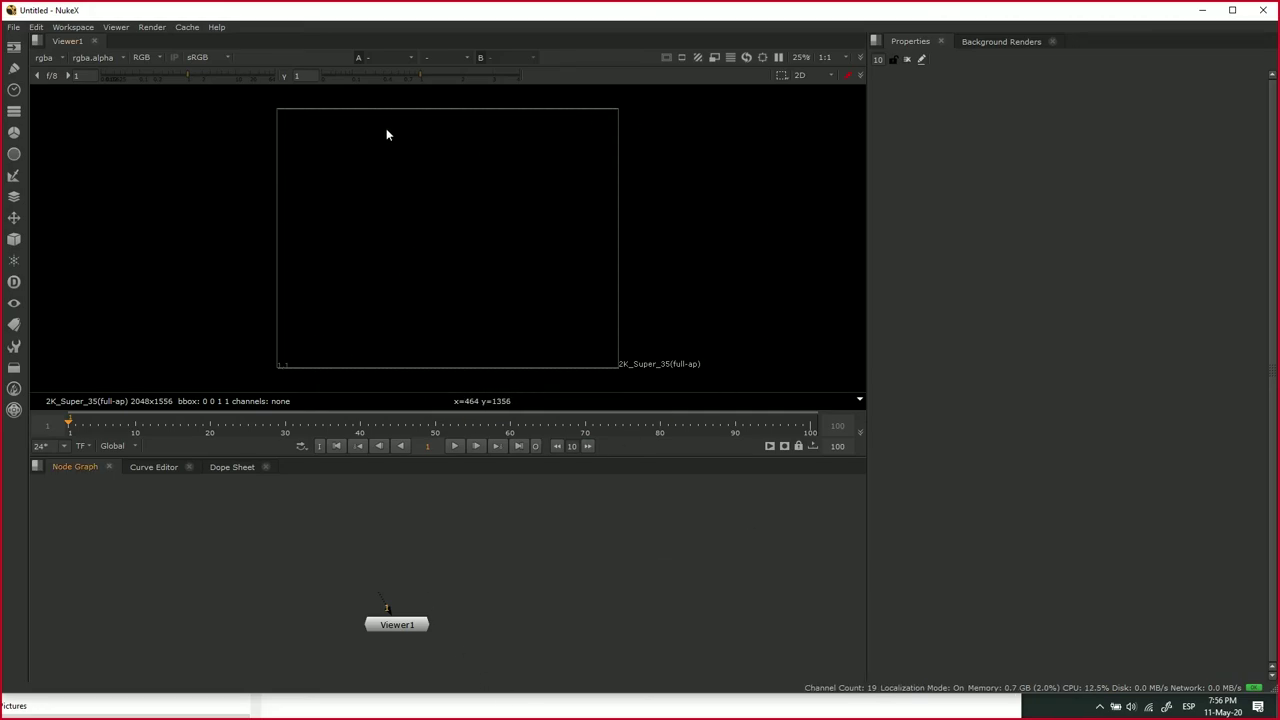
# - Switch the Viewer to the 3D view and return it to 2D
pyautogui.press('Tab')
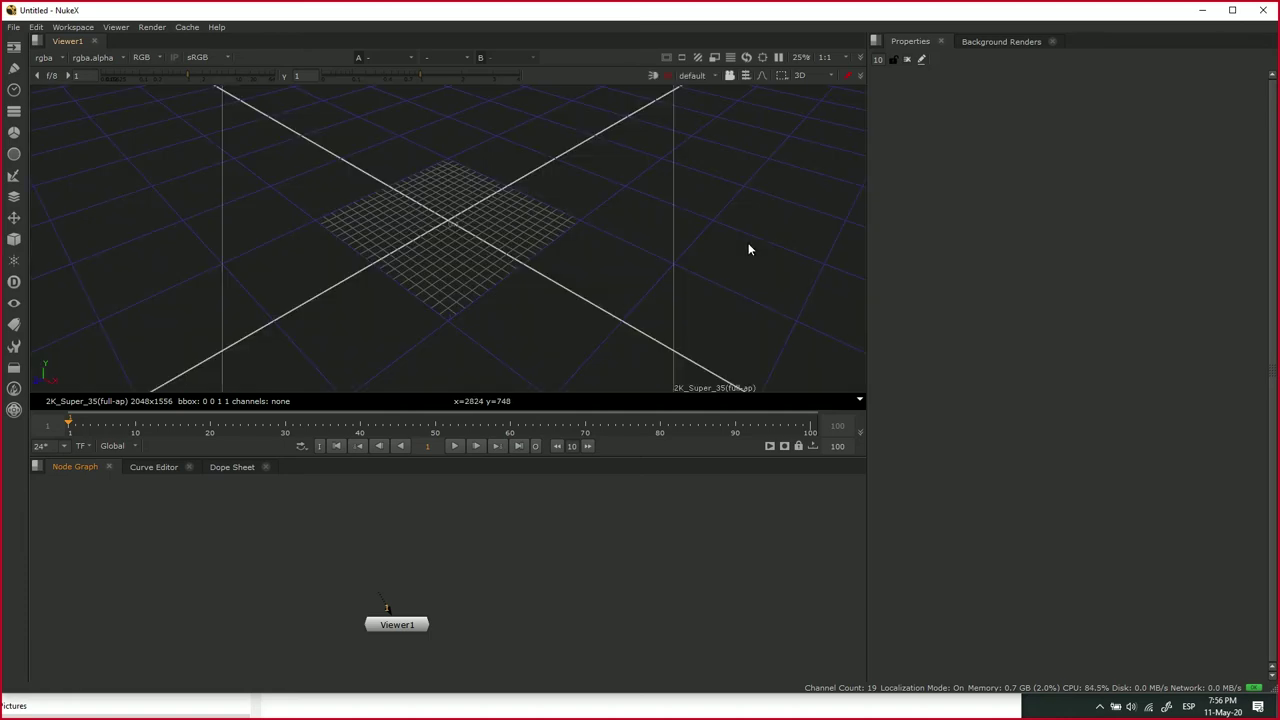
pyautogui.moveTo(748, 243); pyautogui.dragTo(593, 454)
pyautogui.press('Tab')
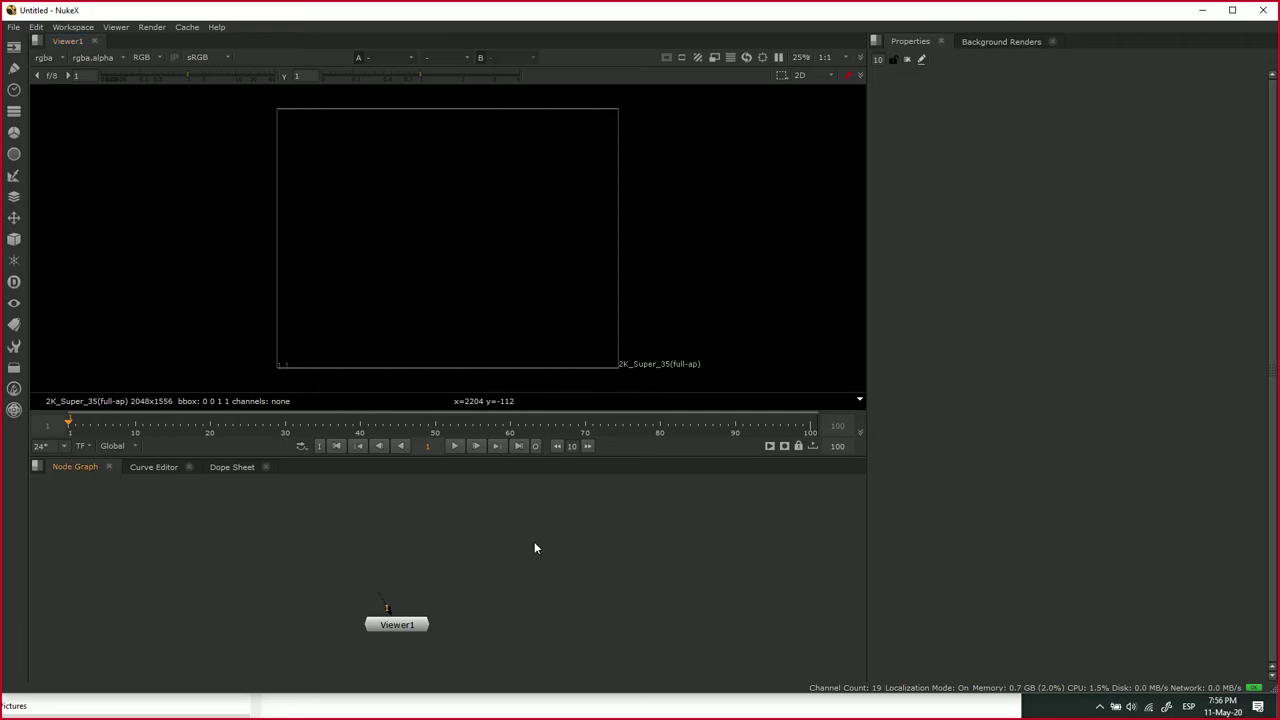
# - Start a Read node and browse drive I: to the works/works folder in the file browser
pyautogui.press('r')
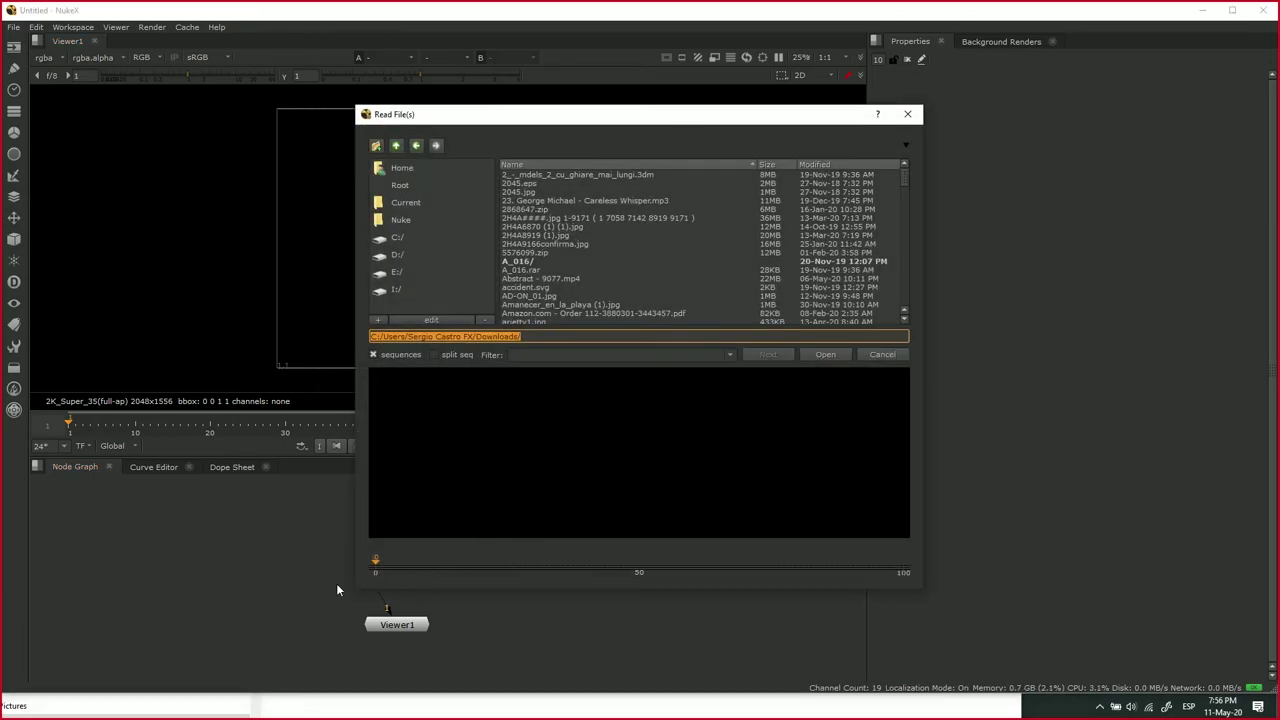
pyautogui.click(396, 290)
pyautogui.click(528, 205)
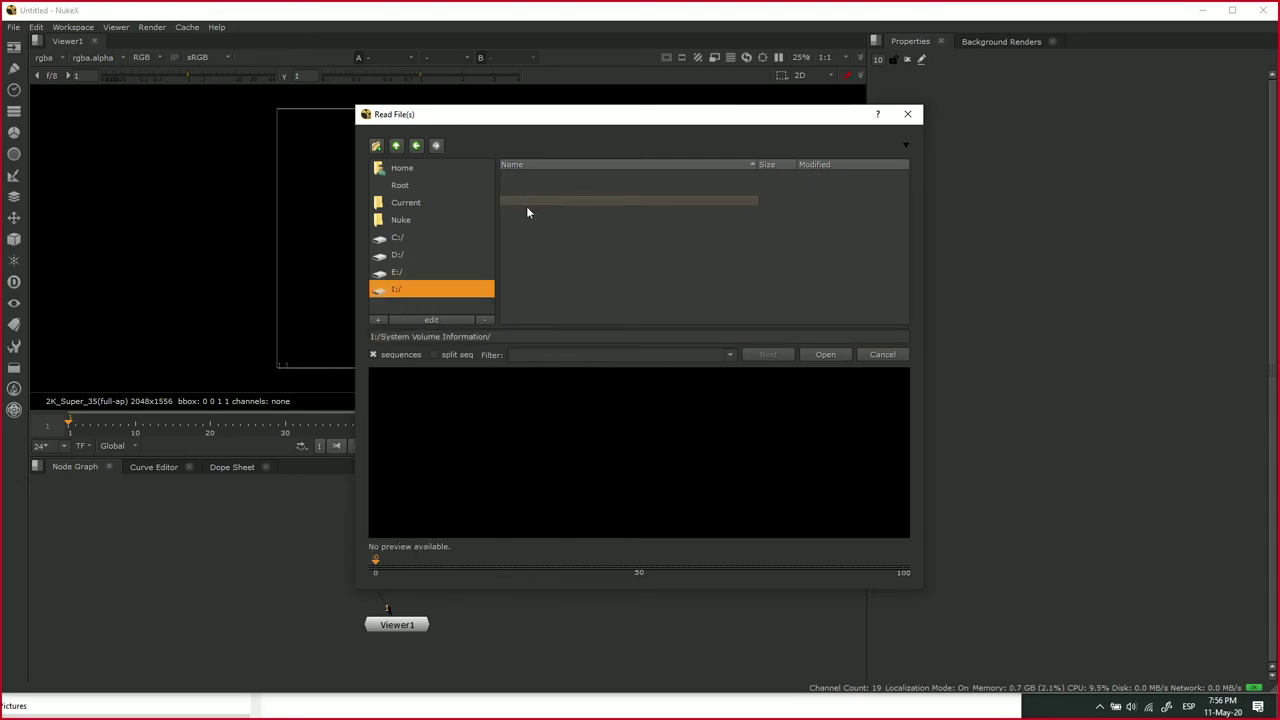
pyautogui.click(410, 292)
pyautogui.doubleClick(532, 210)
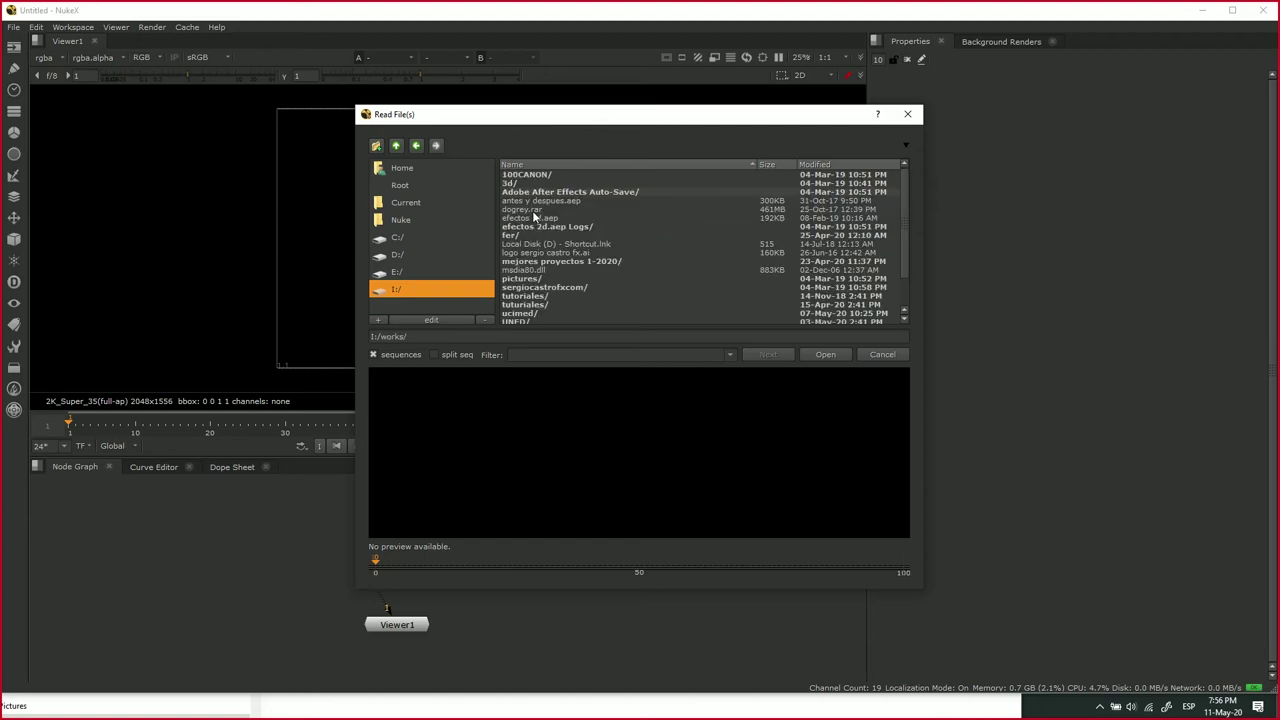
pyautogui.scroll(-1, 557, 269)
pyautogui.doubleClick(526, 312)
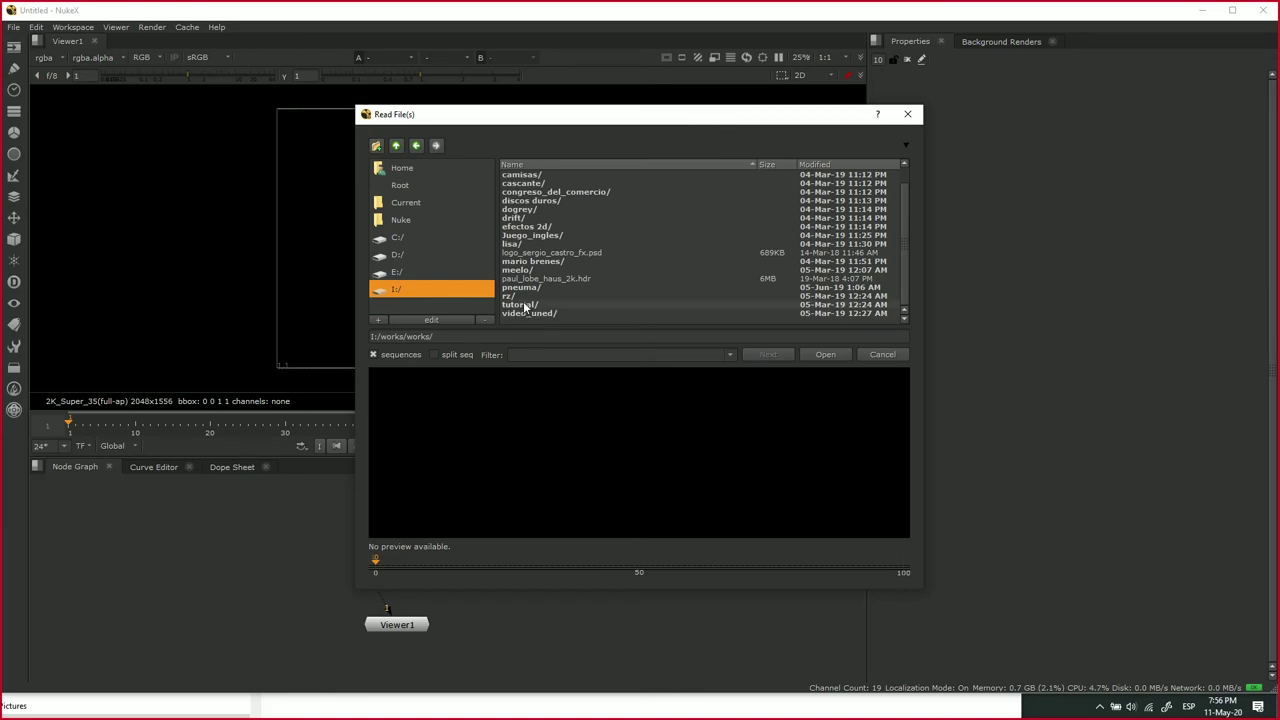
pyautogui.scroll(1, 524, 308)
pyautogui.scroll(-1, 524, 309)
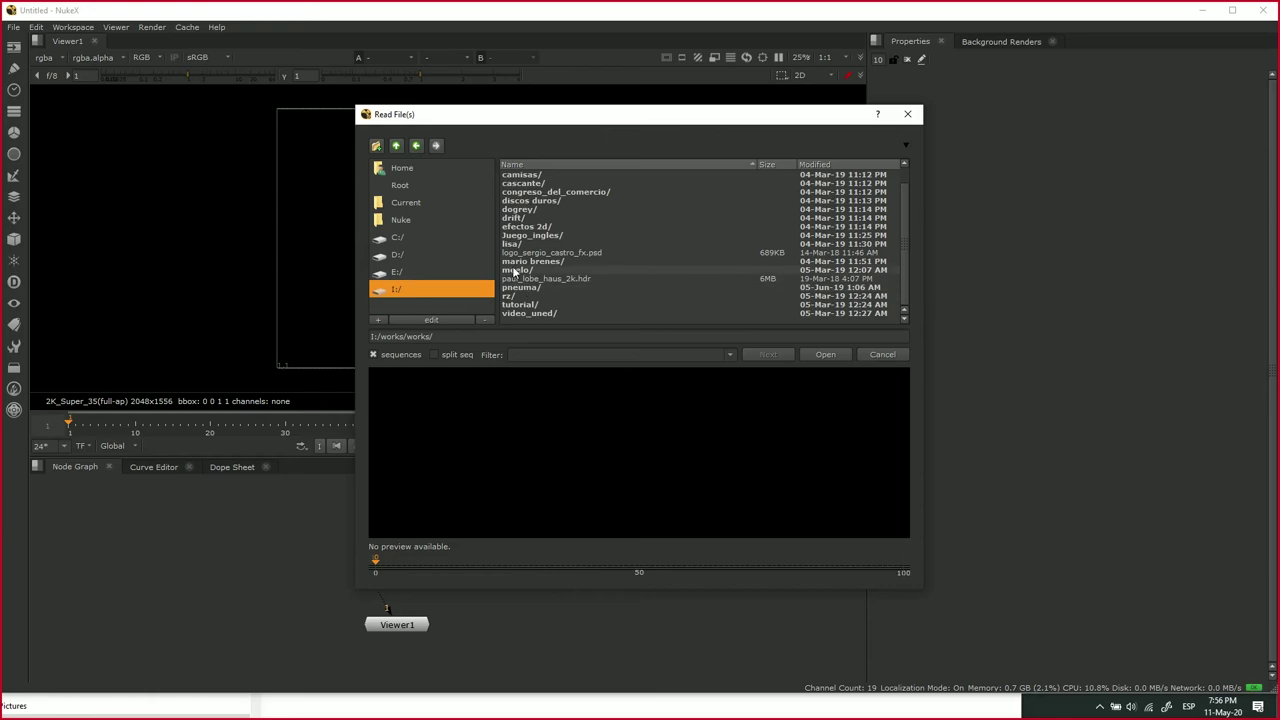
# - Return to the root of drive I: in the file browser and open its works folder
pyautogui.click(417, 288)
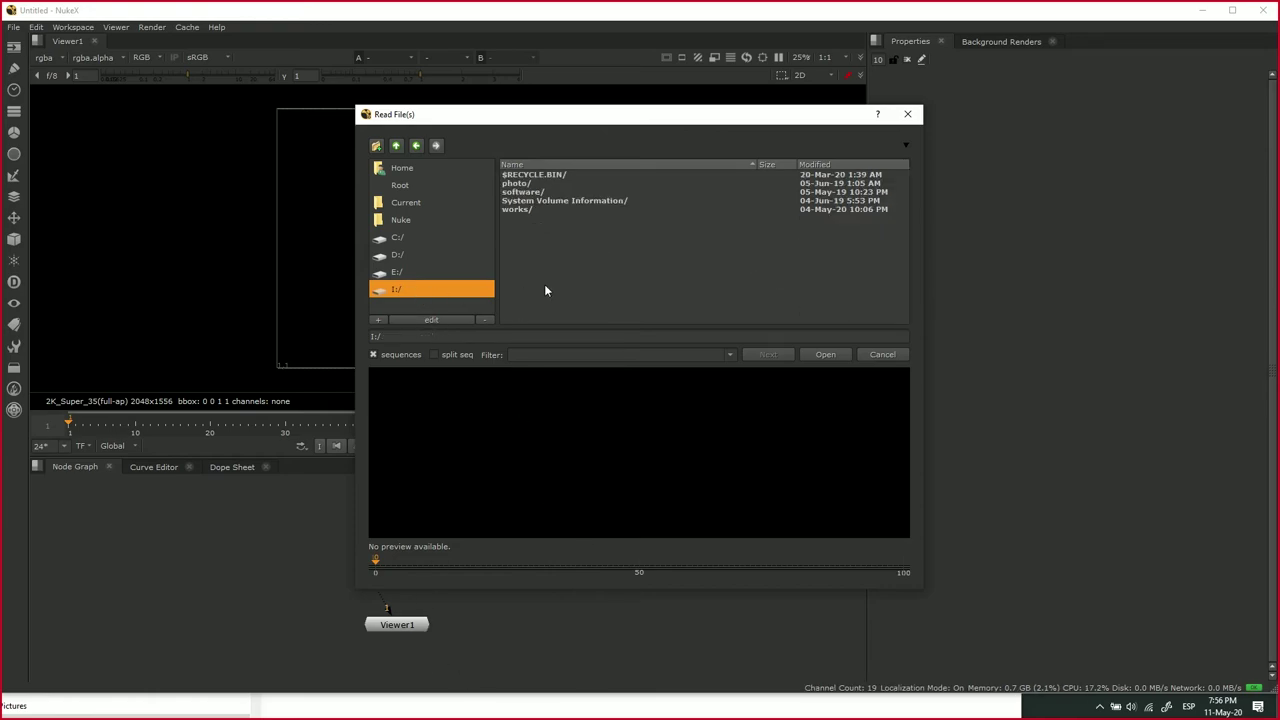
pyautogui.click(425, 272)
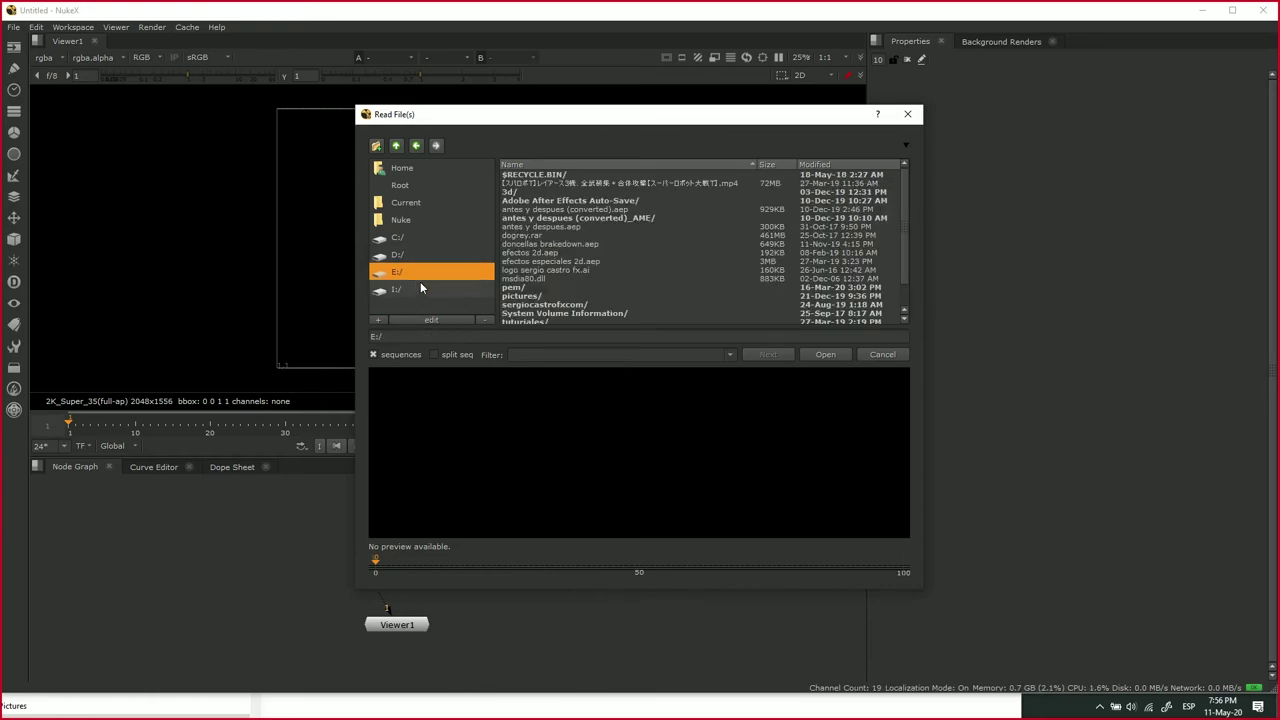
pyautogui.click(450, 295)
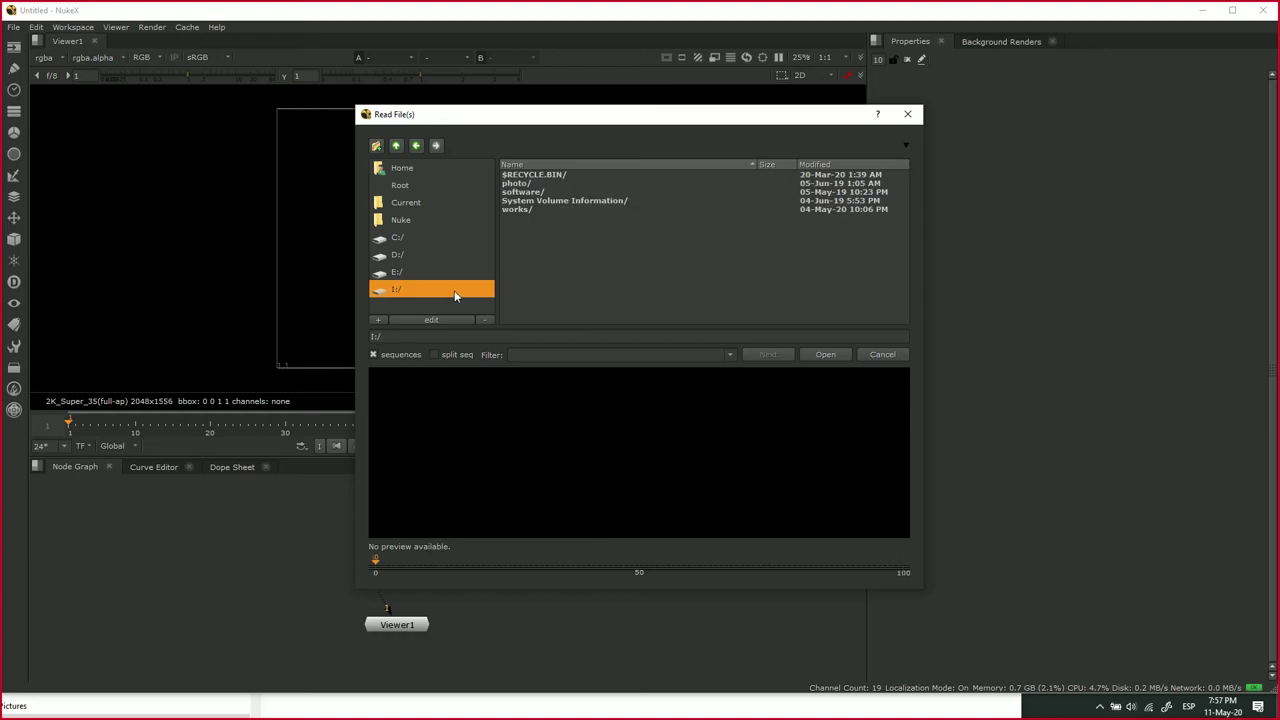
pyautogui.doubleClick(524, 209)
pyautogui.click(524, 209)
# - Switch to File Explorer to check the full path of the clase 01 post folder, and return to the Read file browser in Nuke
pyautogui.hotkey('alt', 'Tab')
pyautogui.click(428, 48)
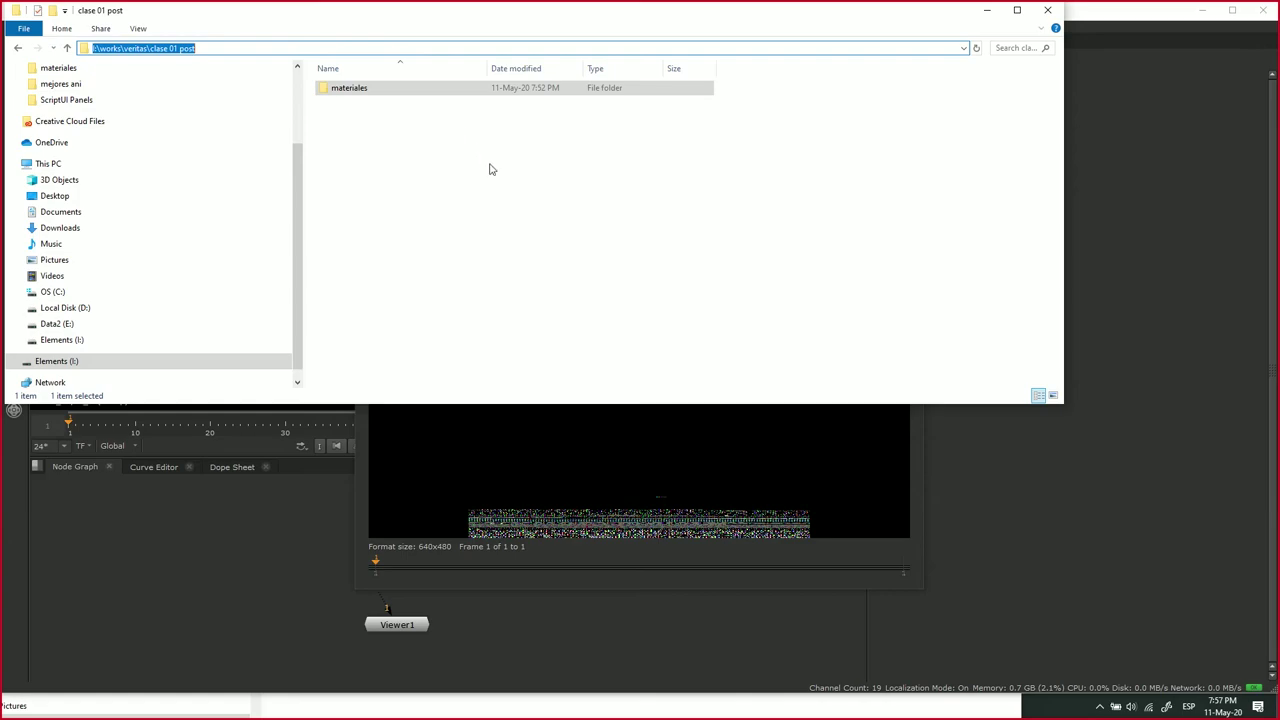
pyautogui.hotkey('alt', 'Tab')
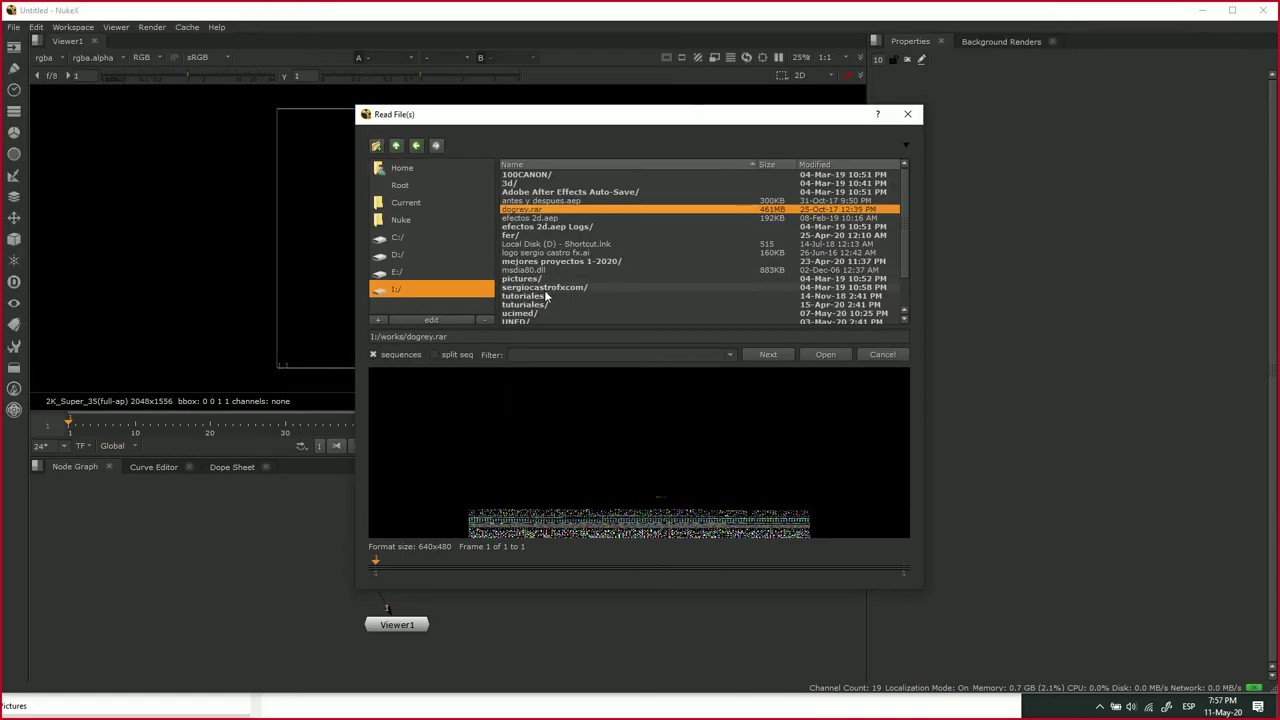
# - Browse the works/works folder on drive I: and open its tutorial subfolder in the file browser
pyautogui.scroll(-2, 530, 270)
pyautogui.doubleClick(530, 312)
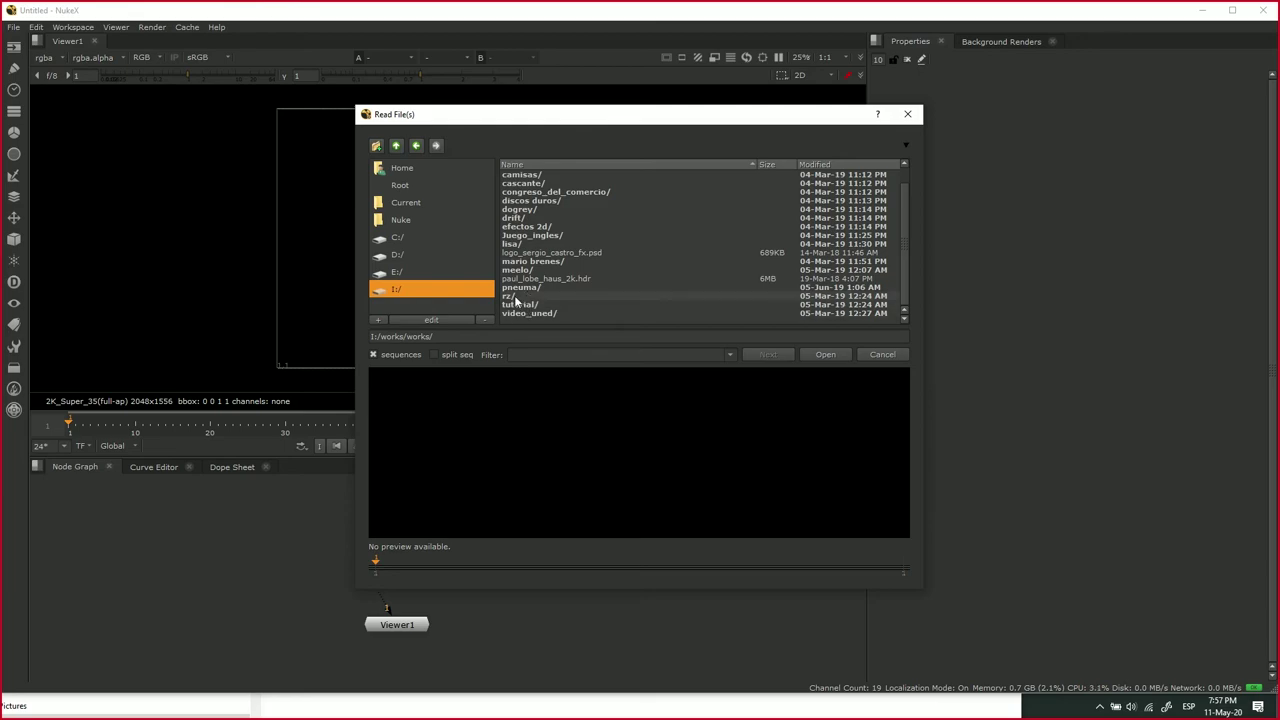
pyautogui.scroll(1, 514, 248)
pyautogui.scroll(-1, 514, 248)
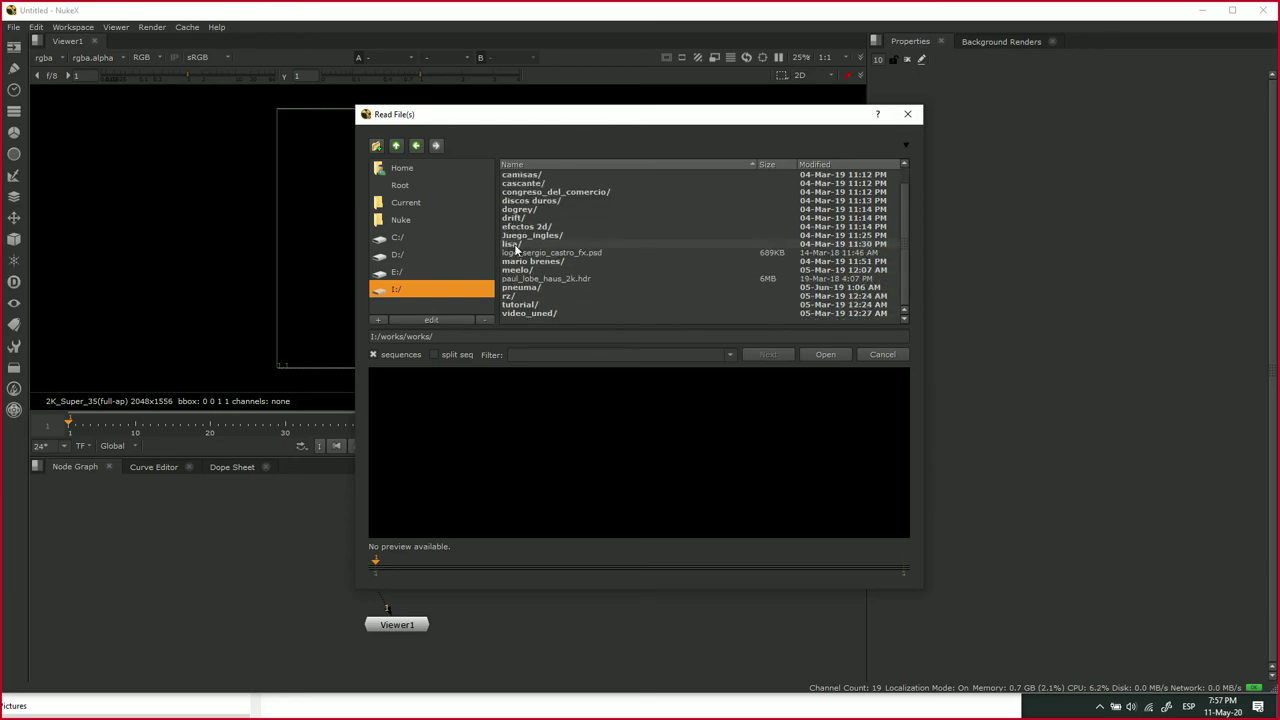
pyautogui.doubleClick(536, 304)
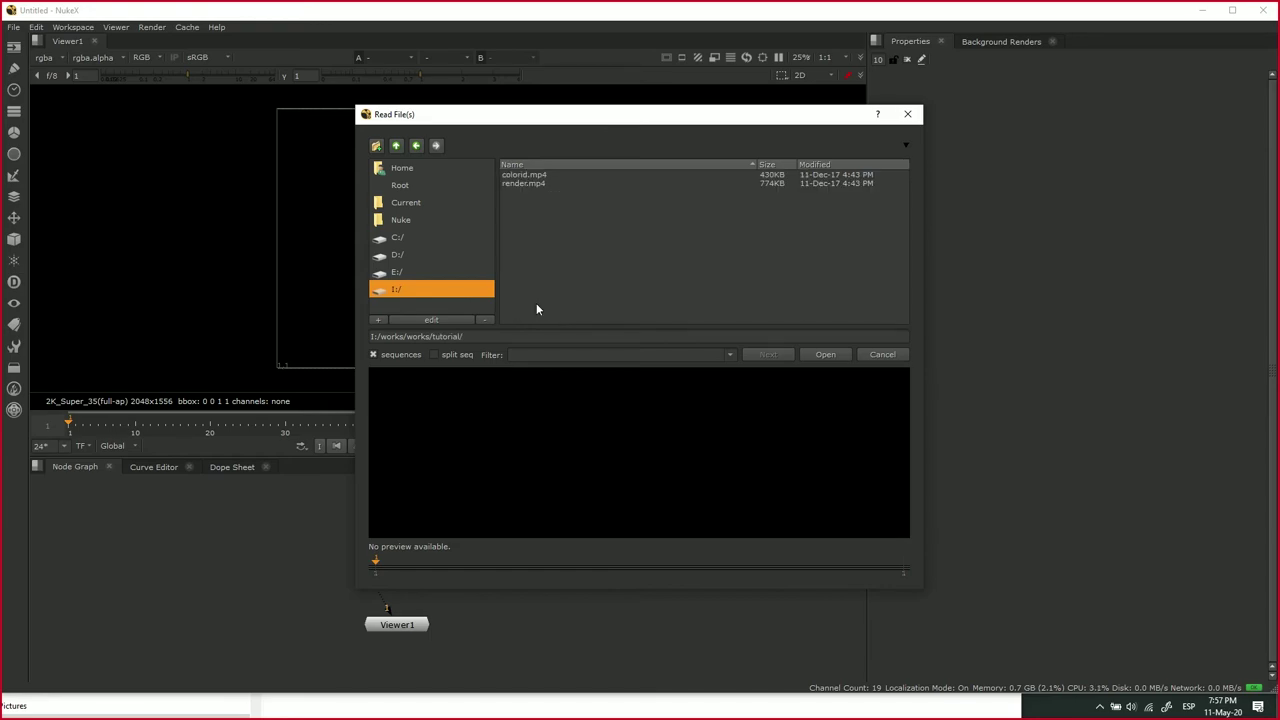
# - Switch to File Explorer, show the clase 01 post folder's address as a full path, and return to the Read file browser in Nuke
pyautogui.hotkey('alt', 'Tab')
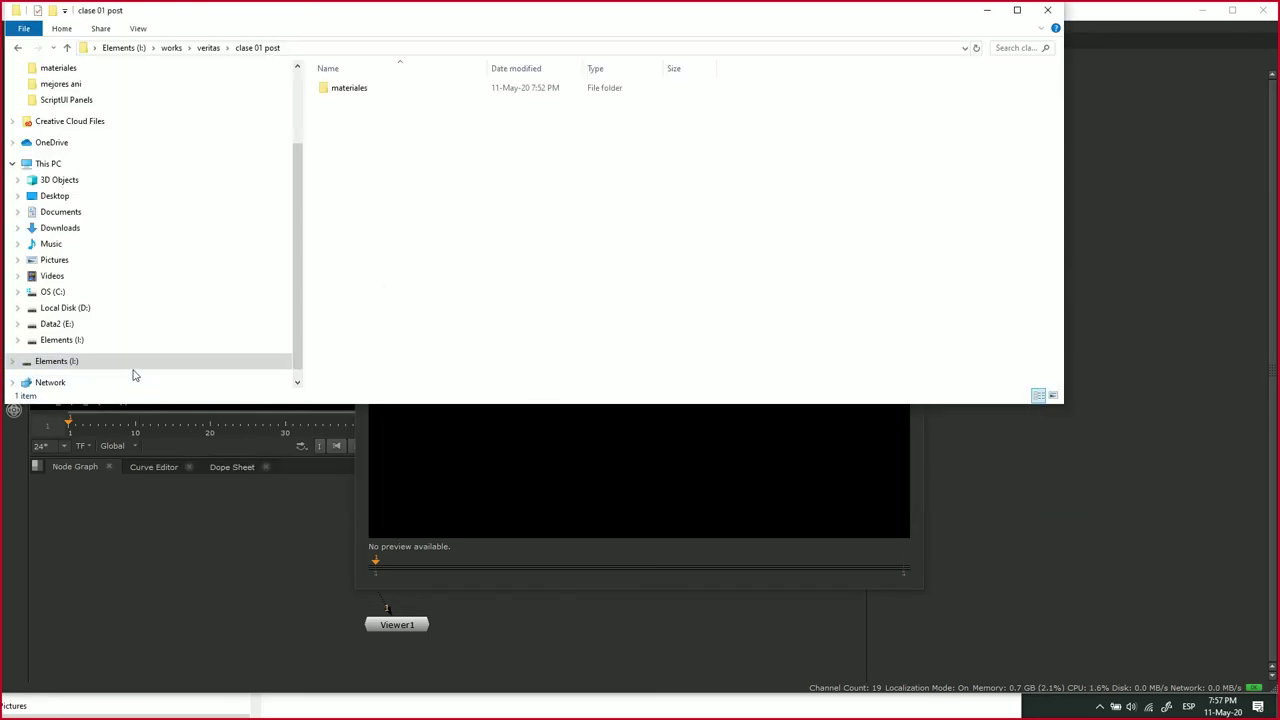
pyautogui.click(330, 49)
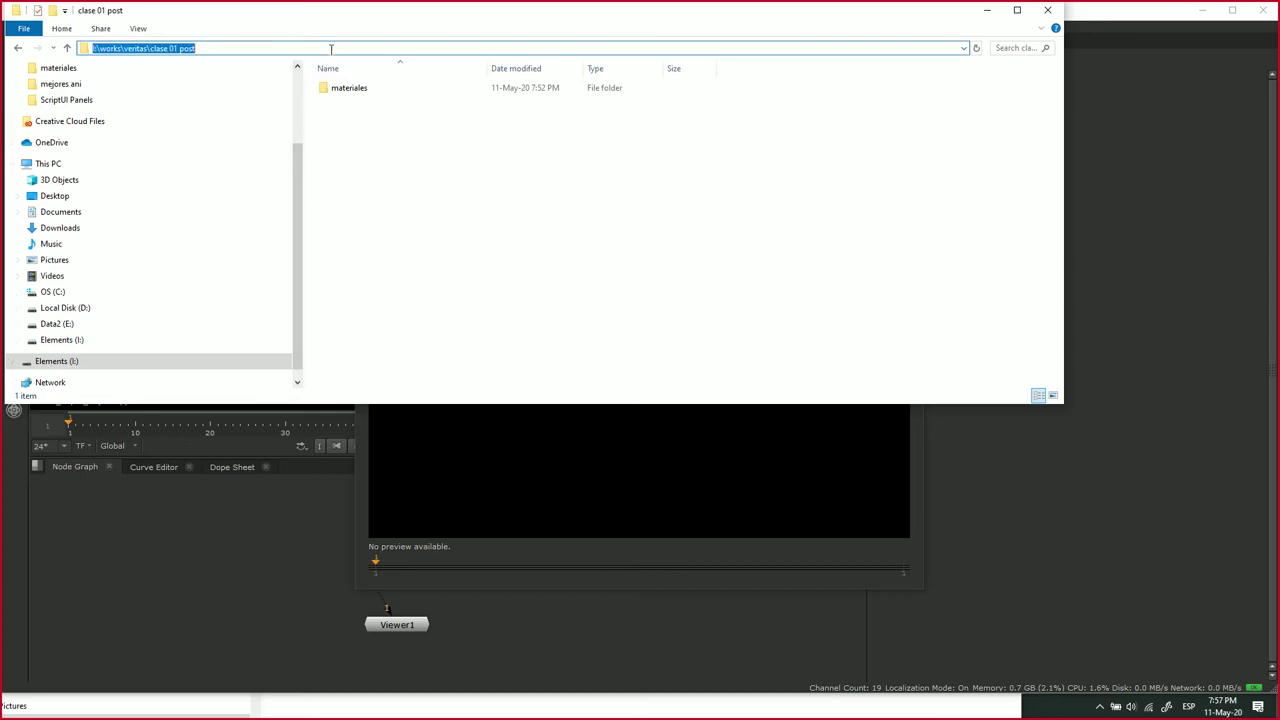
pyautogui.hotkey('alt', 'Tab')
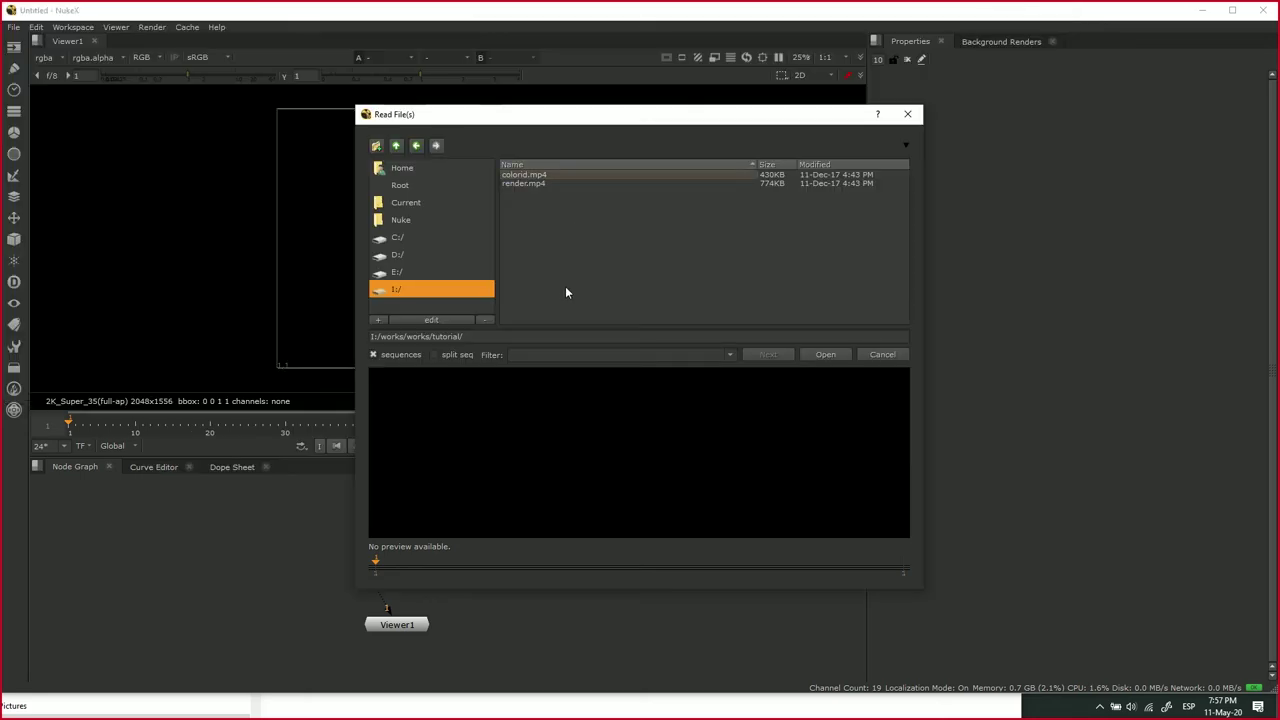
# - Browse drive I: to the works/veritas/clase 01 post/materiales folder in the file browser
pyautogui.click(411, 292)
pyautogui.doubleClick(528, 209)
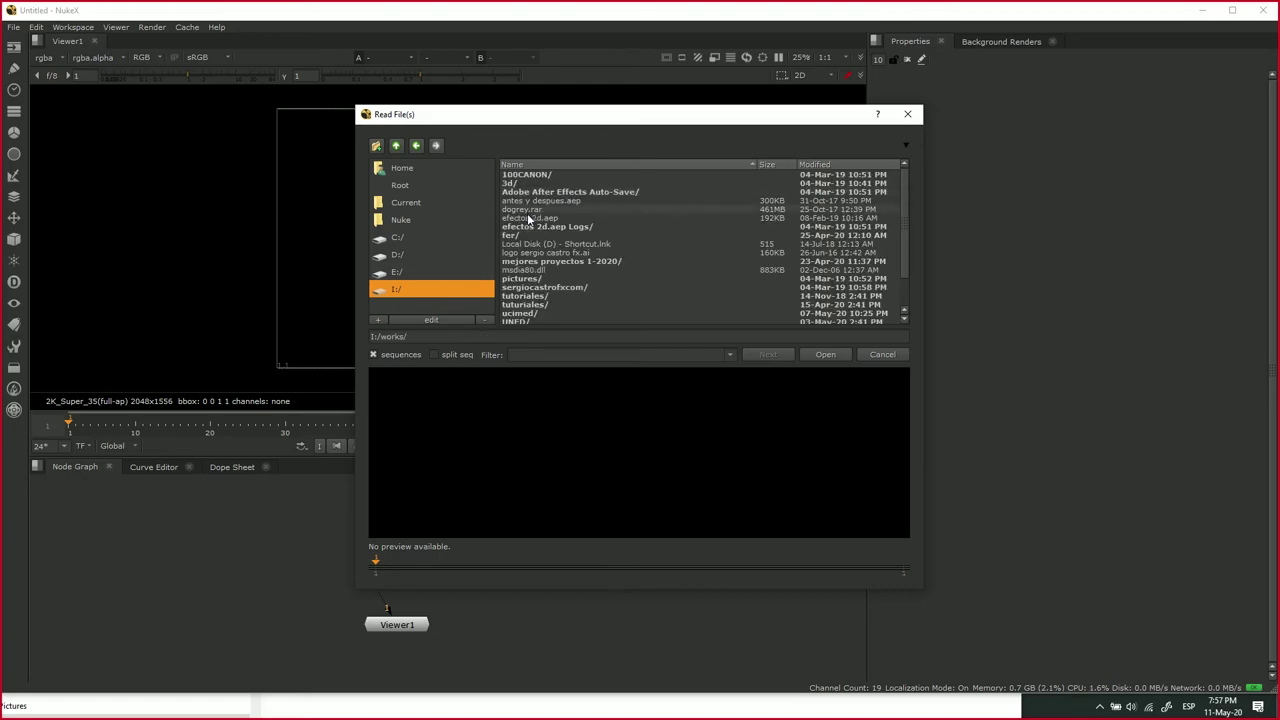
pyautogui.scroll(-2, 532, 245)
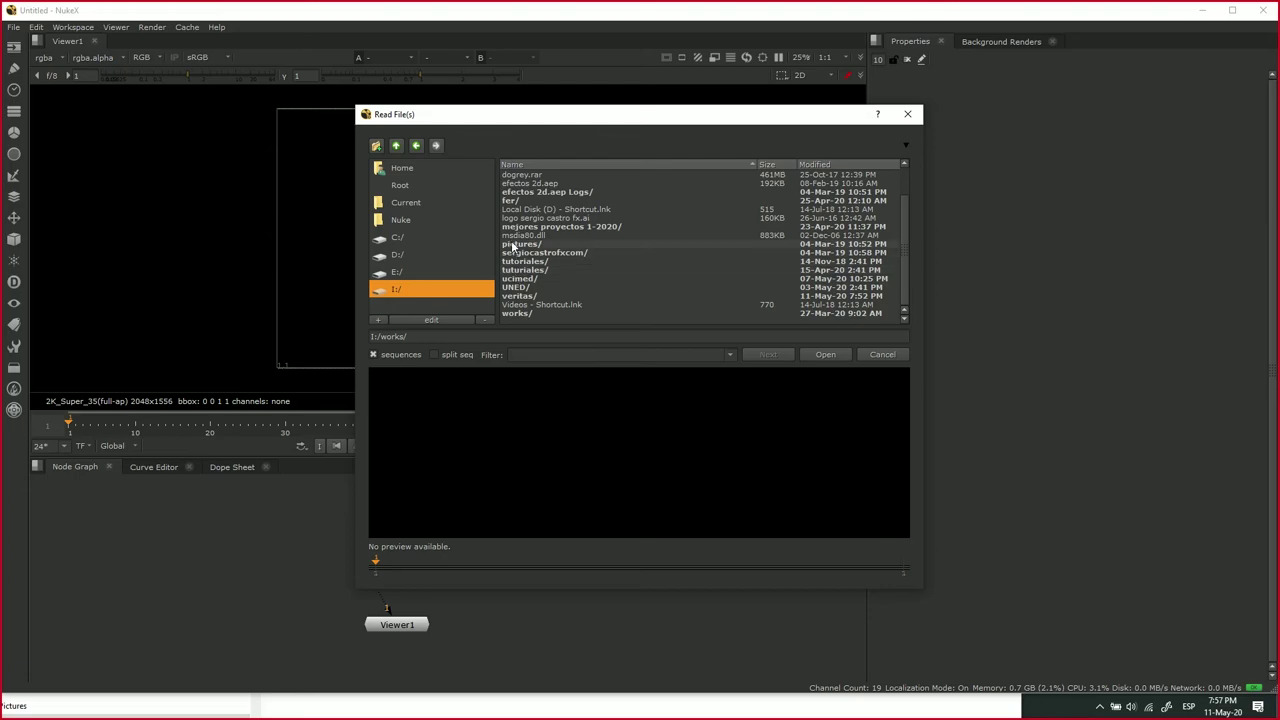
pyautogui.doubleClick(537, 296)
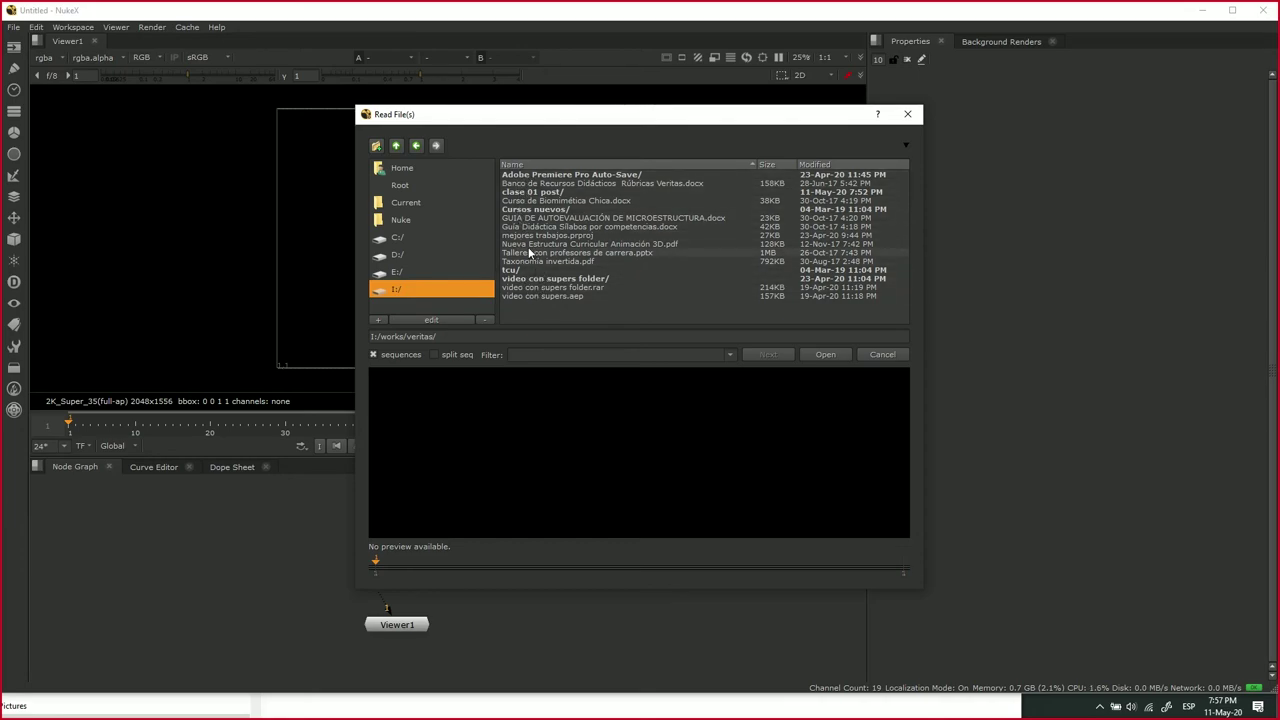
pyautogui.doubleClick(527, 191)
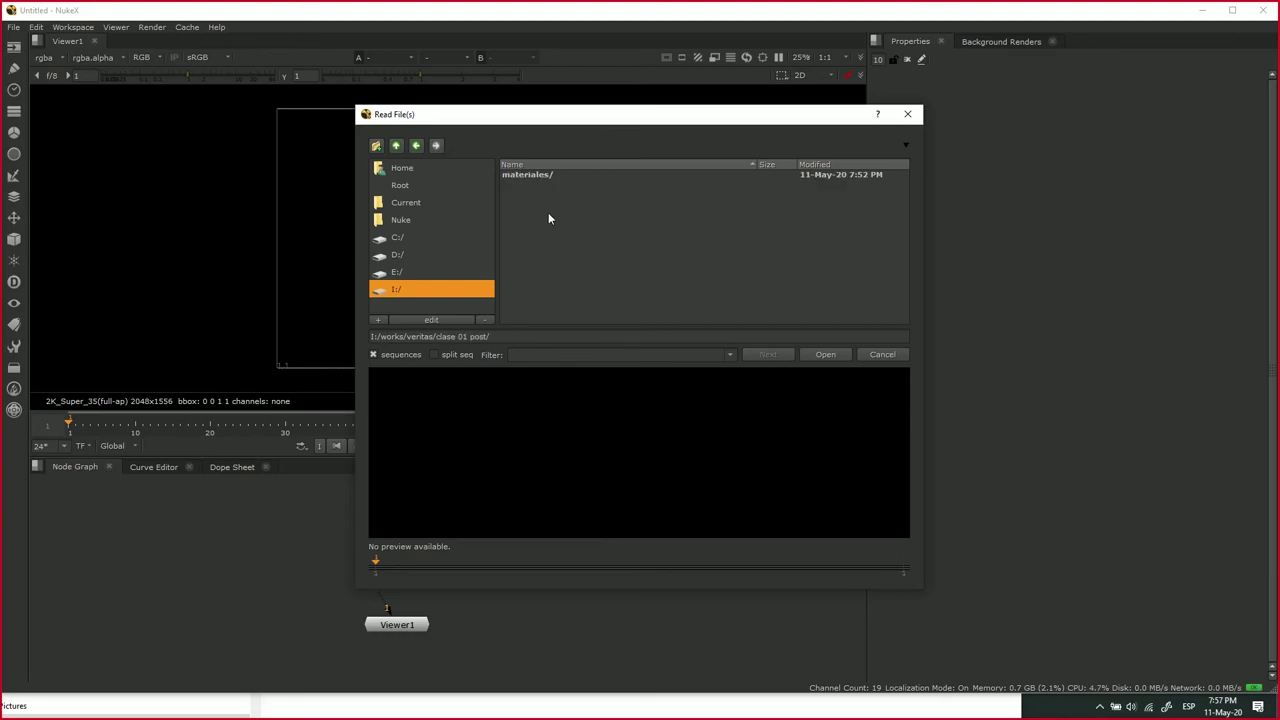
pyautogui.doubleClick(542, 175)
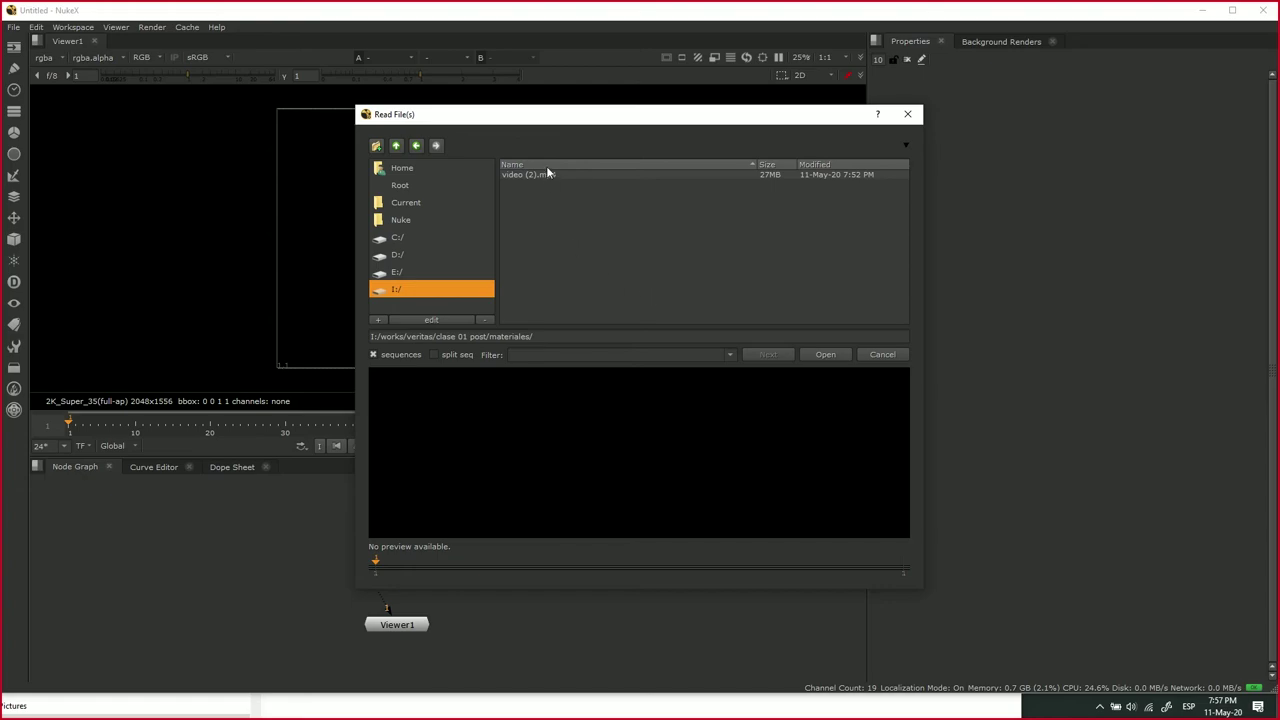
# - Scrub the preview of video (2).mp4 in the file browser and import the clip as a Read node
pyautogui.moveTo(609, 120); pyautogui.dragTo(519, 122)
pyautogui.press('Down')
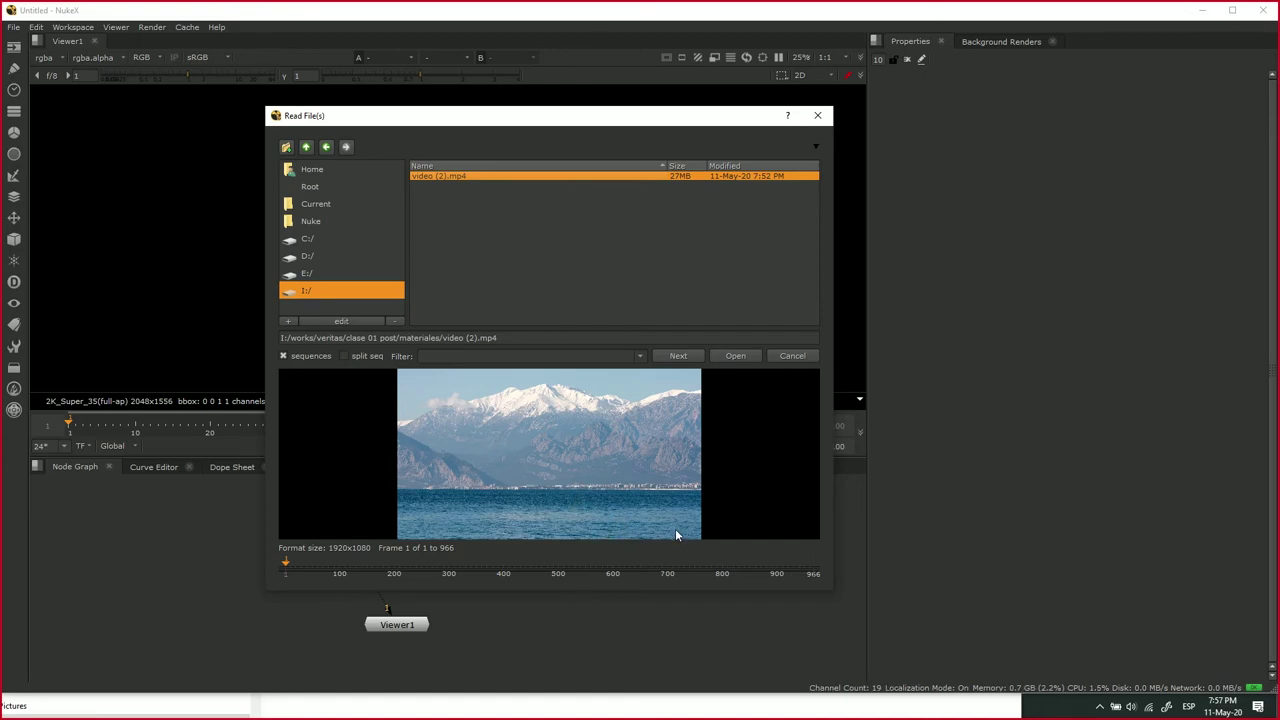
pyautogui.click(355, 568)
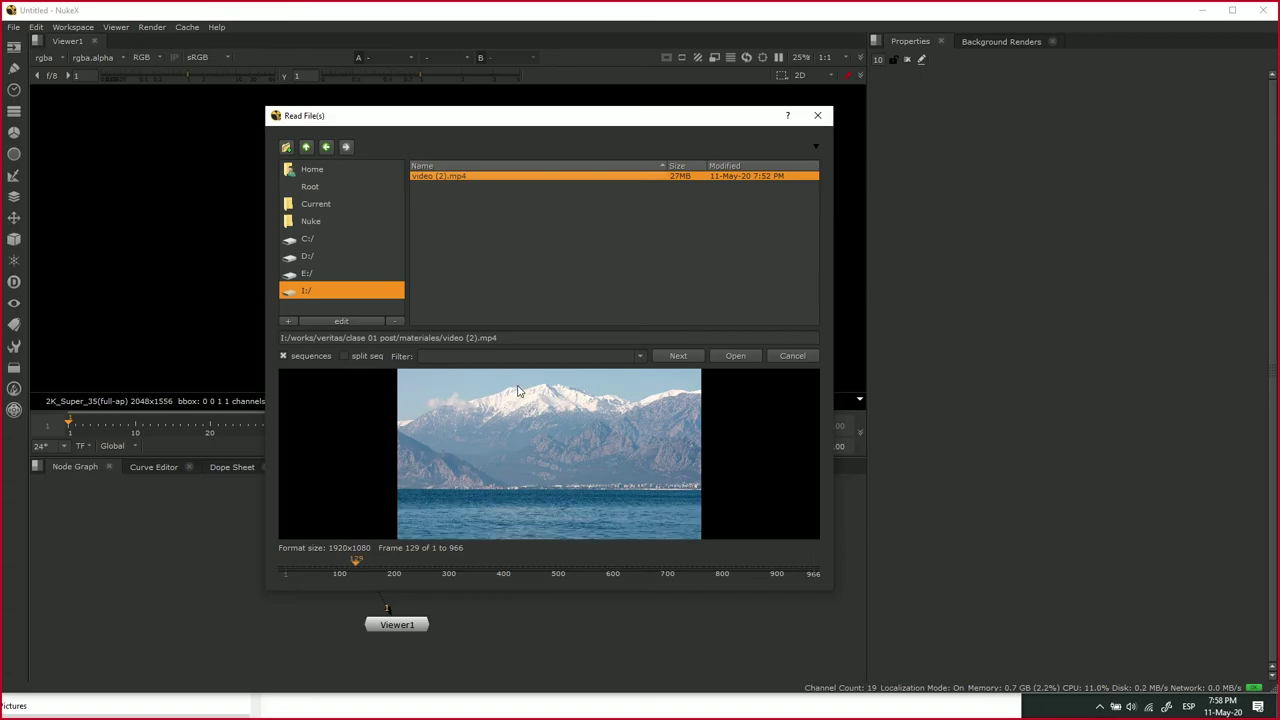
pyautogui.click(525, 176)
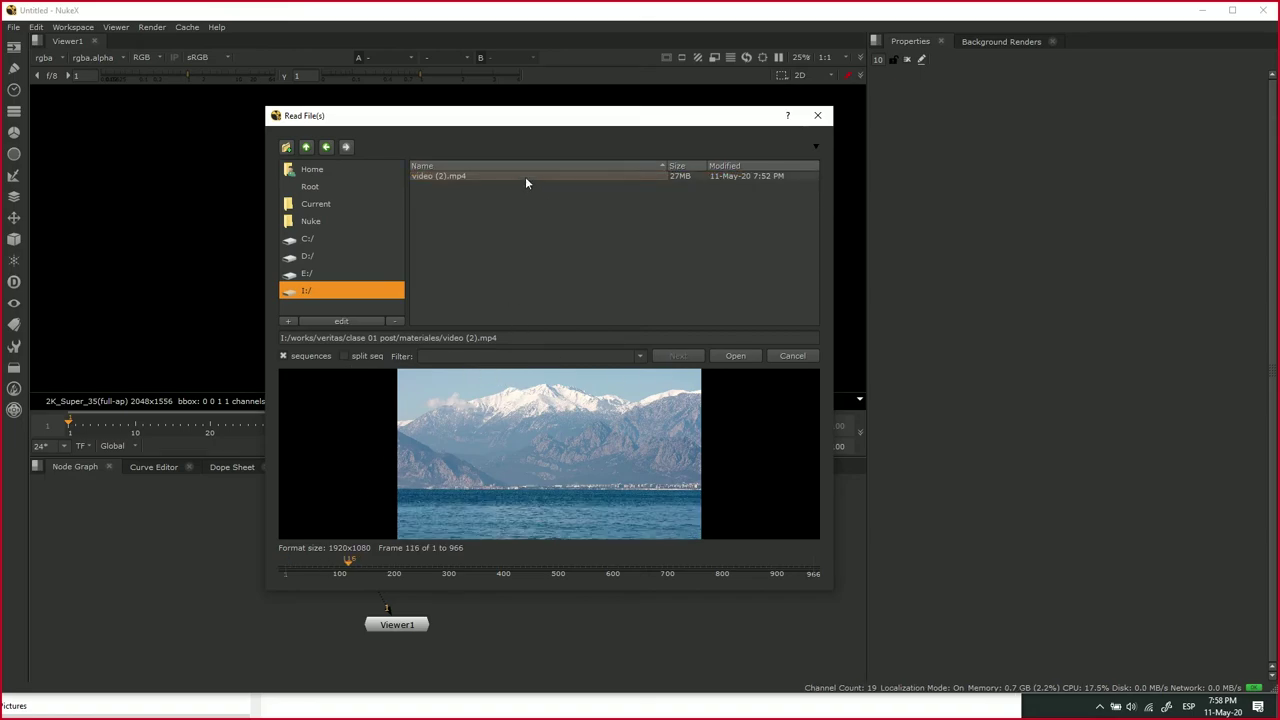
pyautogui.click(737, 356)
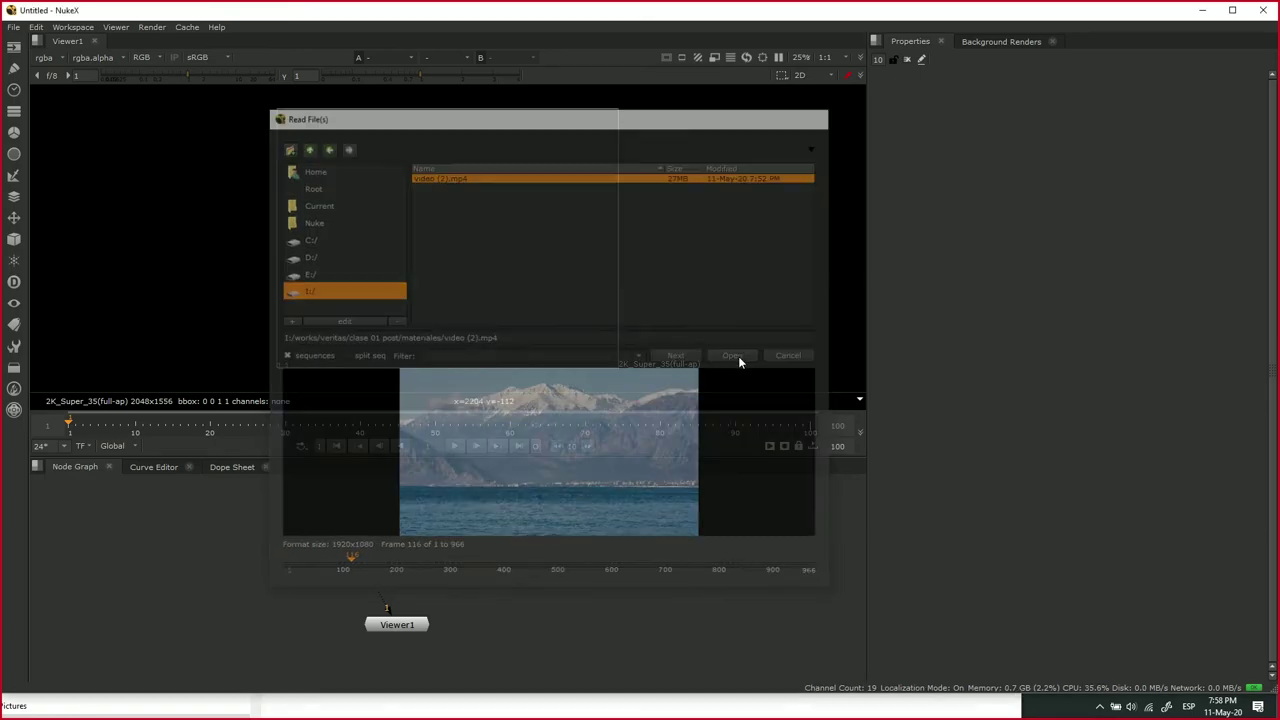
# - Arrange the node graph so the Read node sits directly above the Viewer node
pyautogui.moveTo(620, 585); pyautogui.dragTo(584, 580)
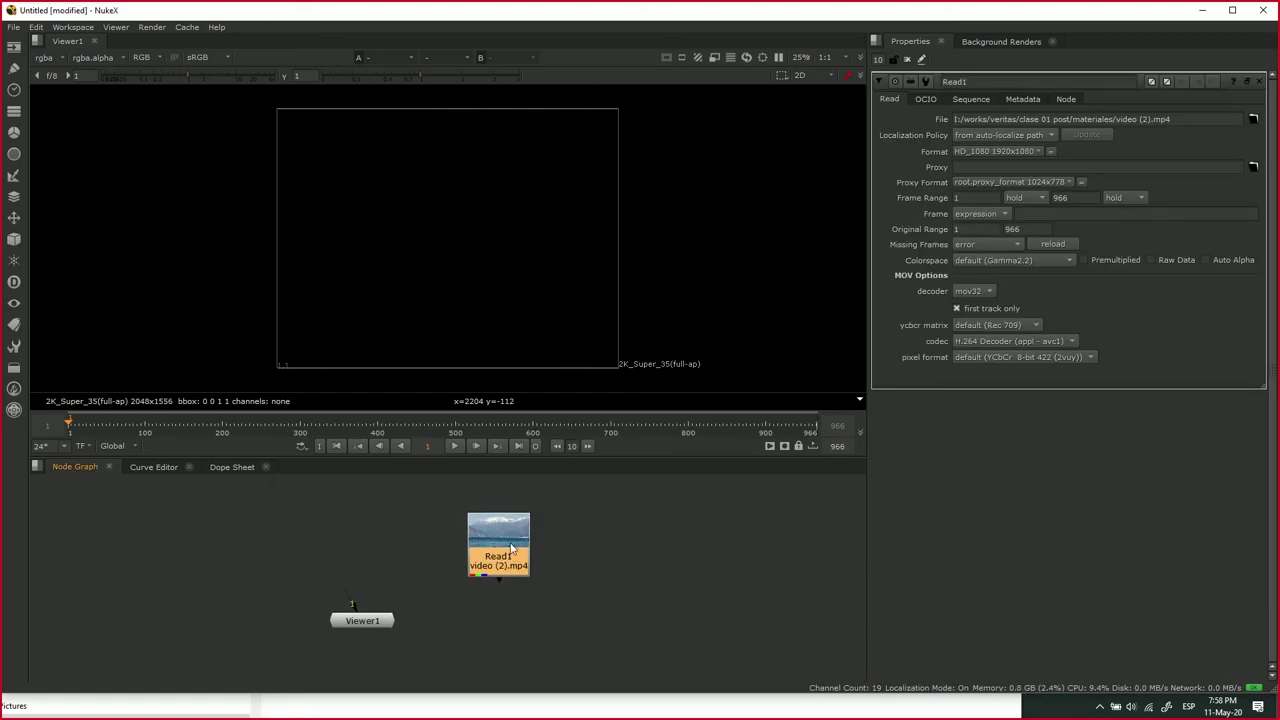
pyautogui.moveTo(512, 557); pyautogui.dragTo(406, 522)
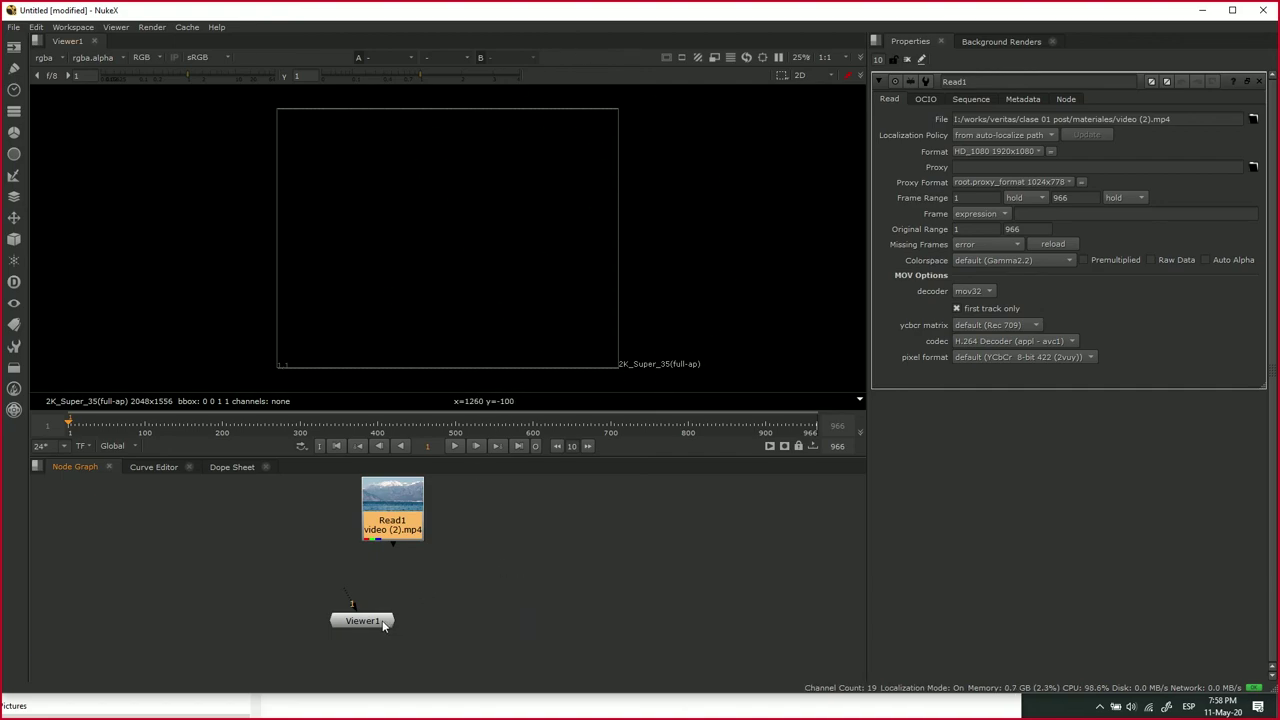
pyautogui.moveTo(386, 626); pyautogui.dragTo(405, 642)
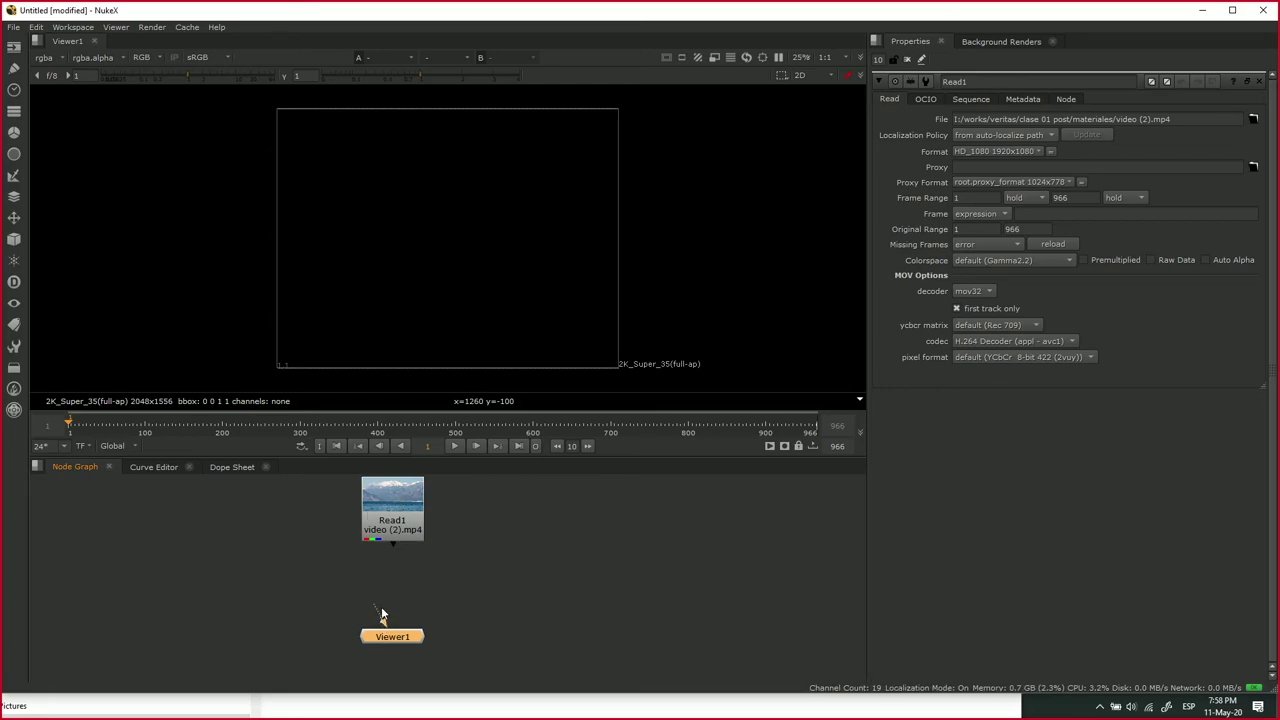
# - Connect the Read node to the Viewer's input 1, and detach that connection again
pyautogui.moveTo(374, 606); pyautogui.dragTo(454, 598)
pyautogui.click(381, 492)
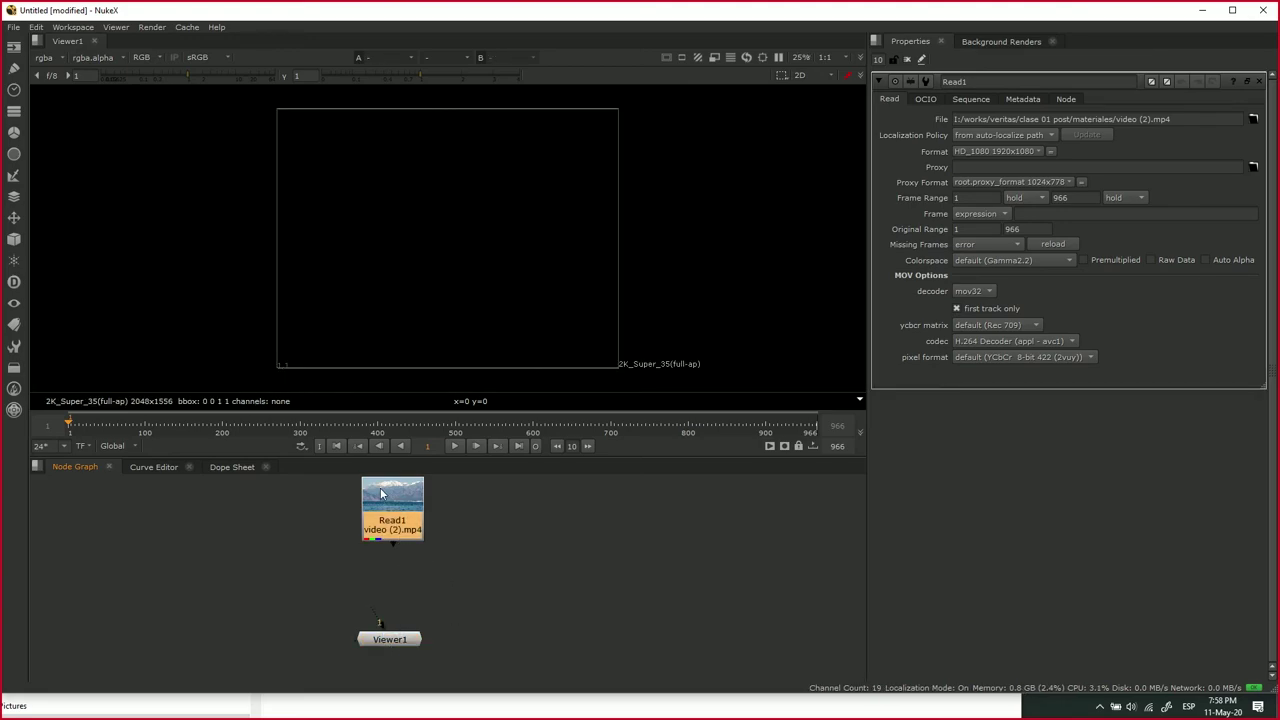
pyautogui.press('1')
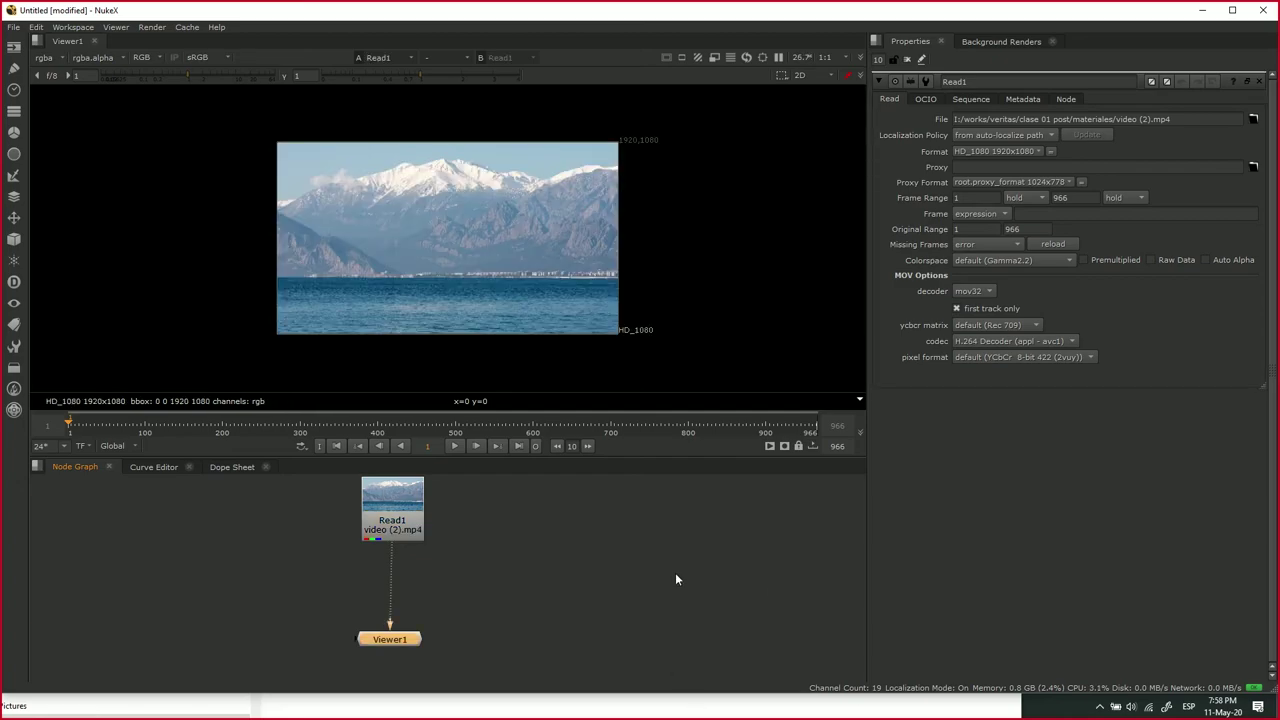
pyautogui.moveTo(392, 624); pyautogui.dragTo(394, 575)
# - Connect the Viewer's input arrow to the Read node to display the clip
pyautogui.click(395, 527)
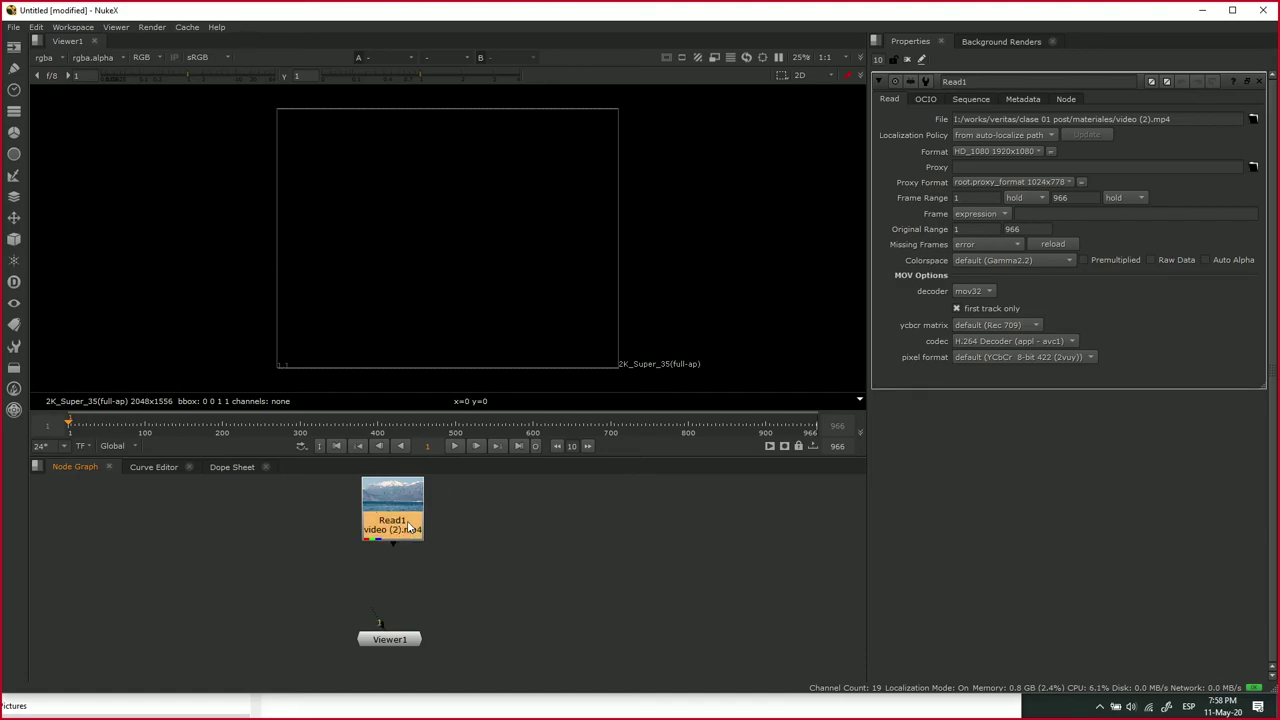
pyautogui.click(412, 640)
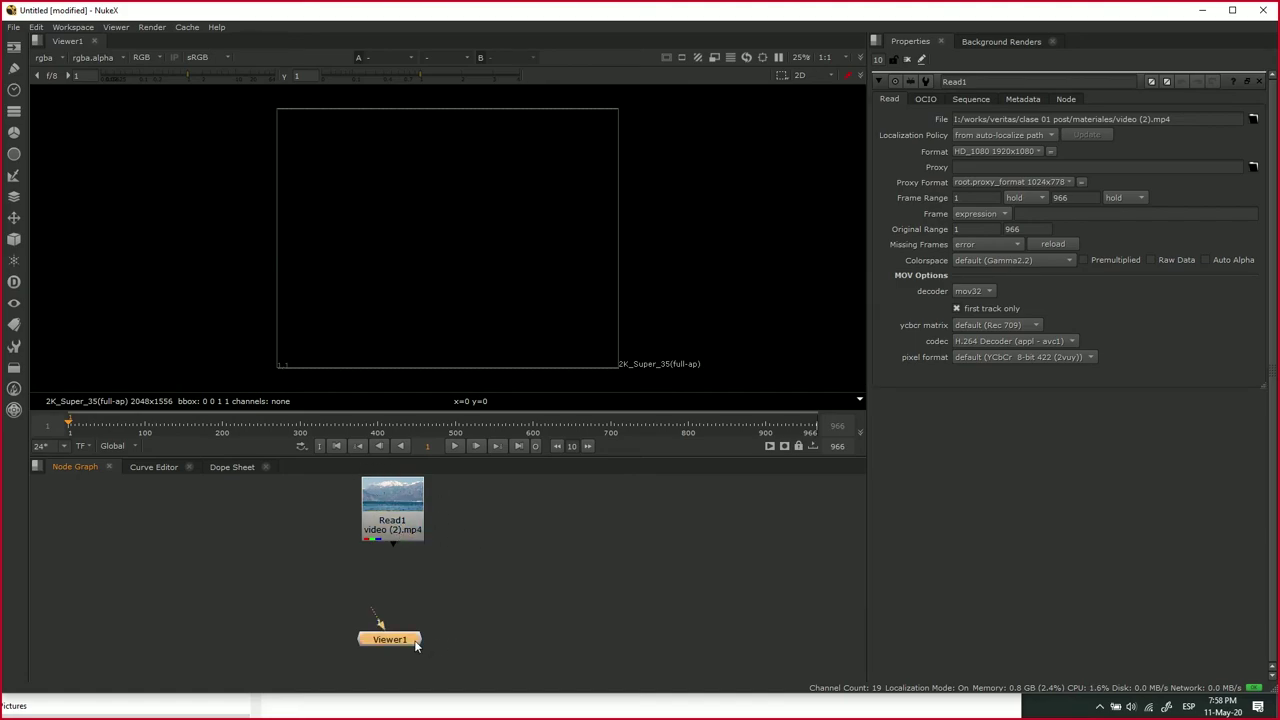
pyautogui.moveTo(379, 622); pyautogui.dragTo(395, 527)
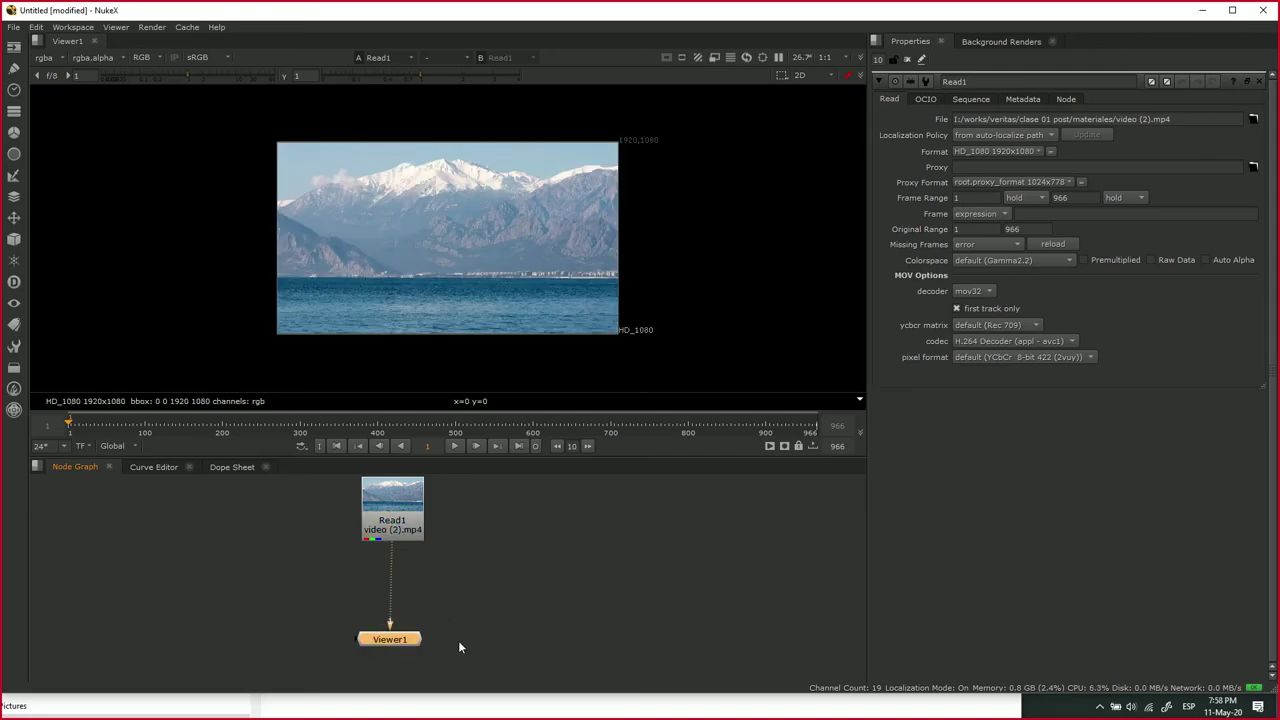
# - Insert two Dots in the Read-to-Viewer connection and route it at right angles around the left, with the Viewer below the Read node
pyautogui.moveTo(408, 635); pyautogui.dragTo(211, 622)
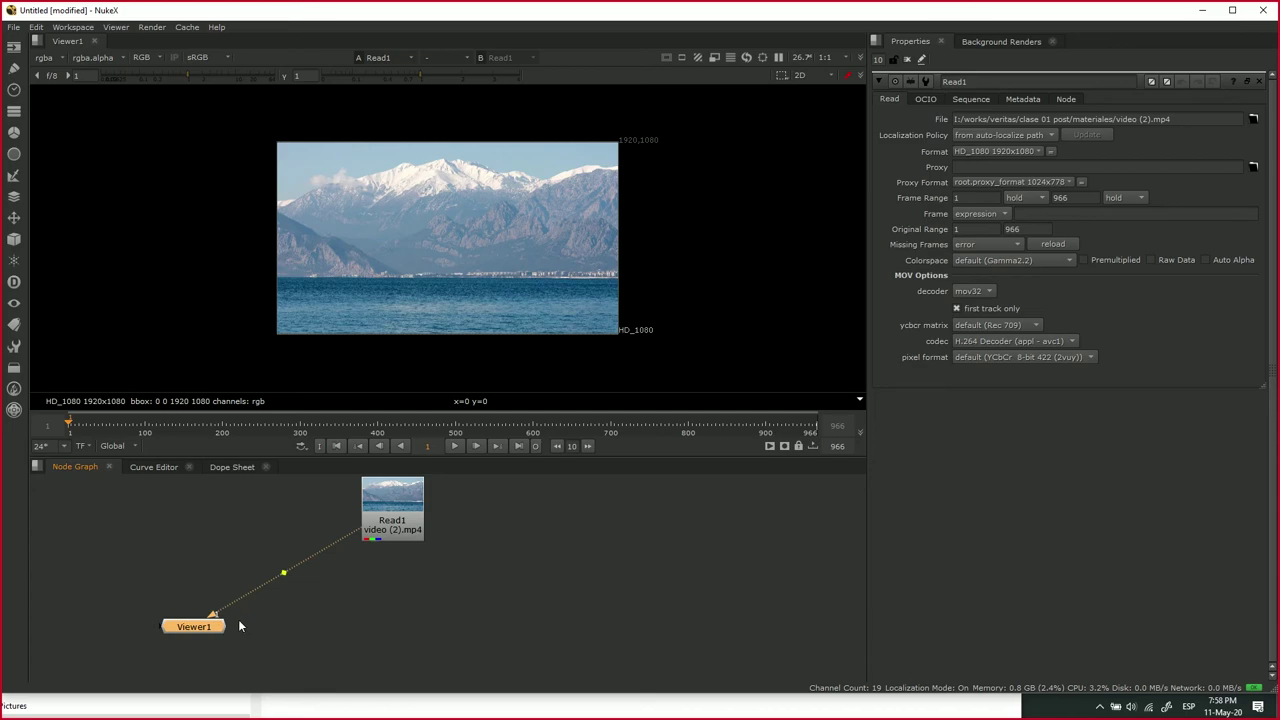
pyautogui.moveTo(259, 550); pyautogui.dragTo(225, 508)
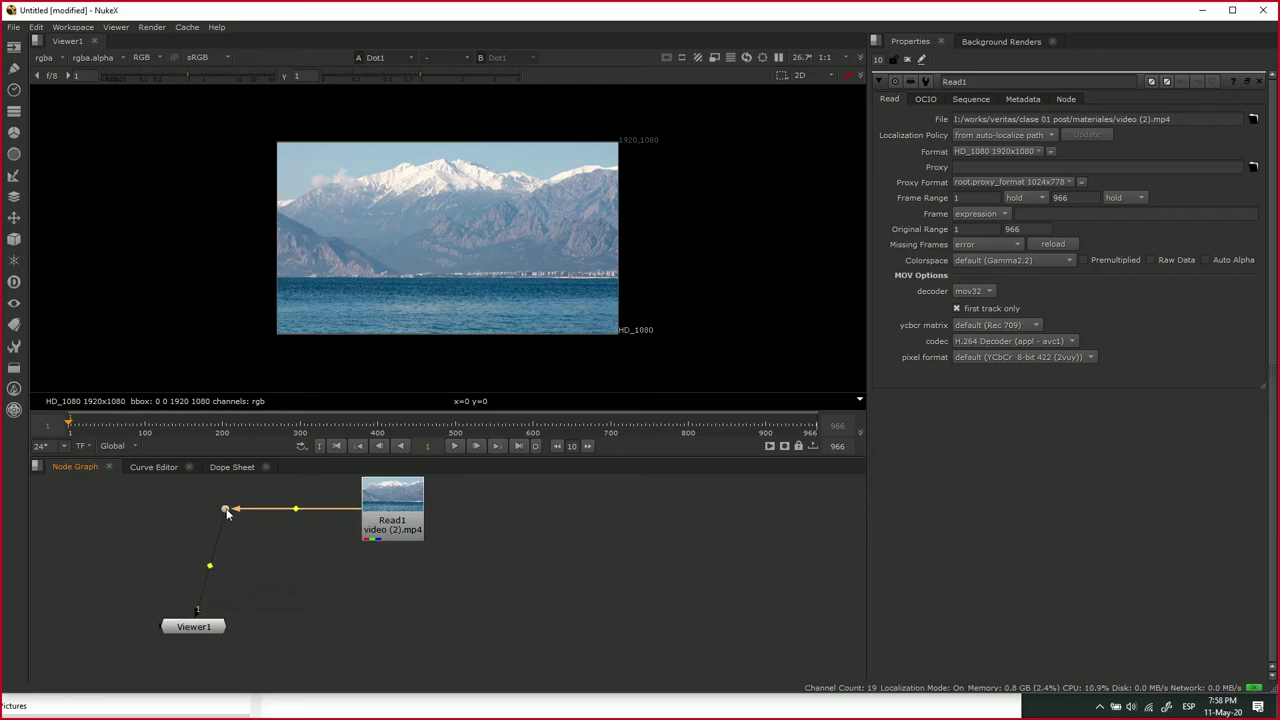
pyautogui.moveTo(217, 628); pyautogui.dragTo(412, 650)
pyautogui.moveTo(305, 577); pyautogui.dragTo(225, 650)
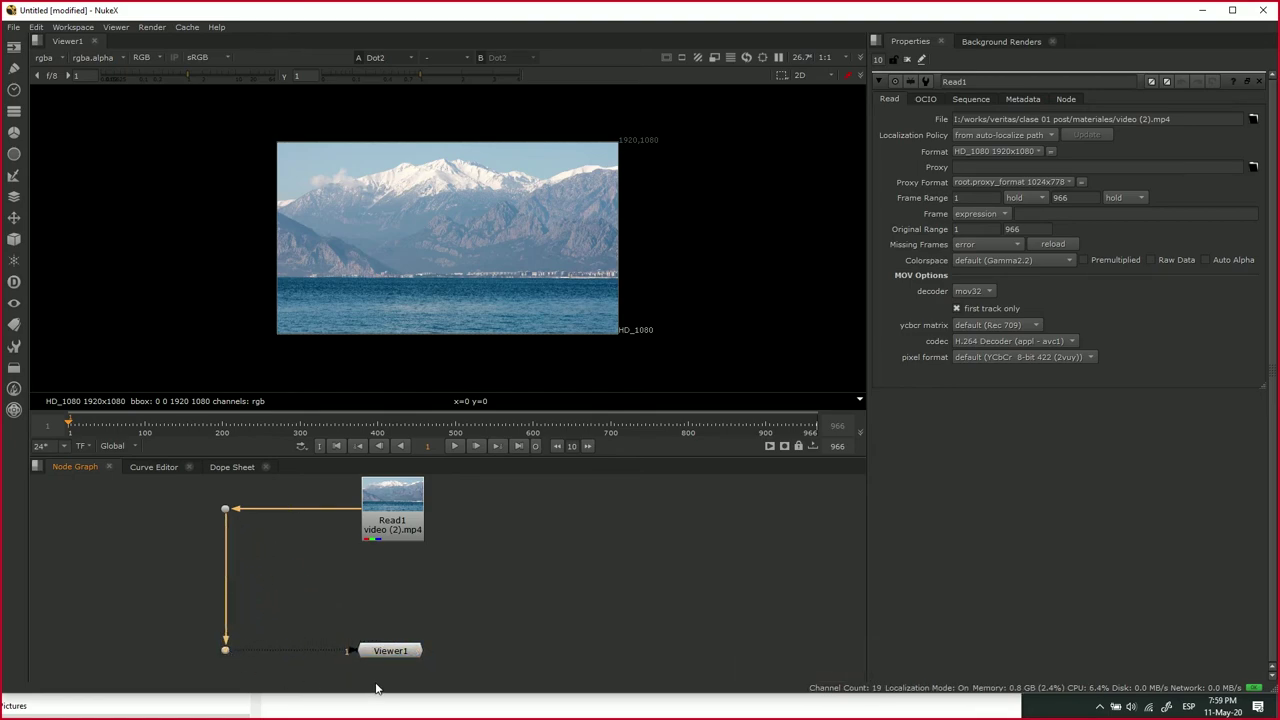
pyautogui.click(562, 621)
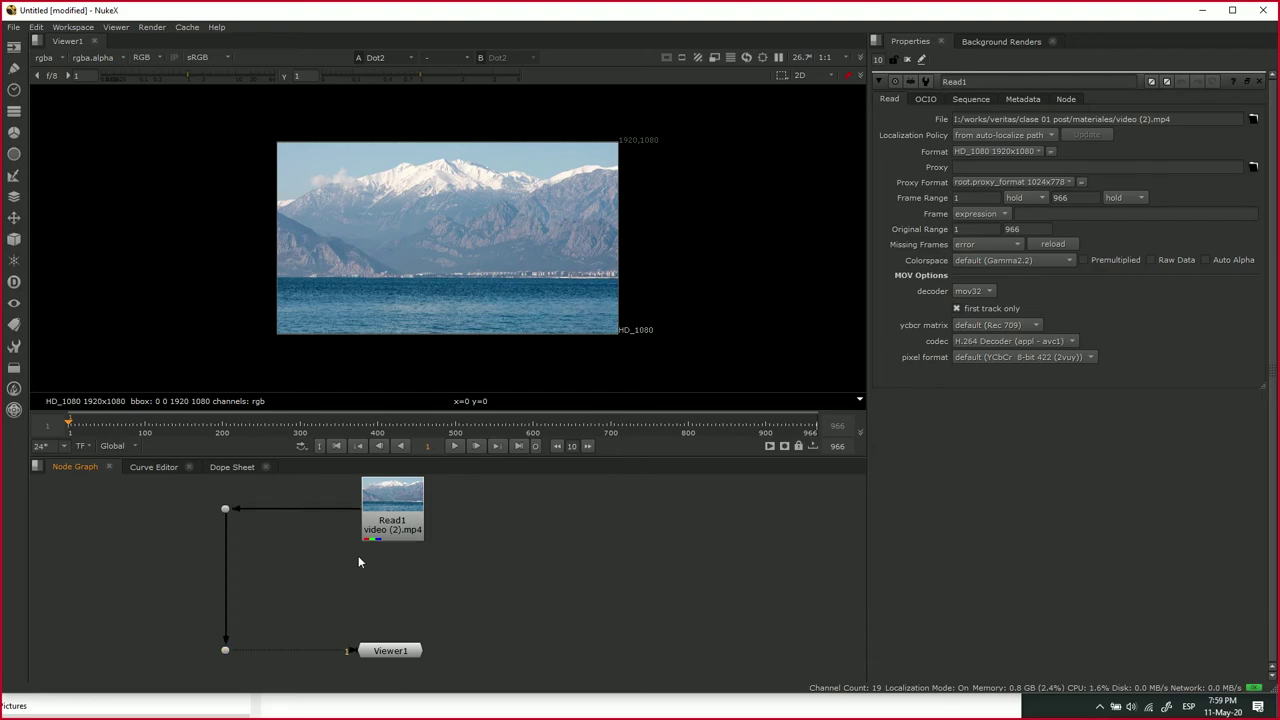
# - Connect the Read node directly to the Viewer's inputs 2 and 3, and examine the input numbers on the Viewer node
pyautogui.click(396, 500)
pyautogui.press('1')
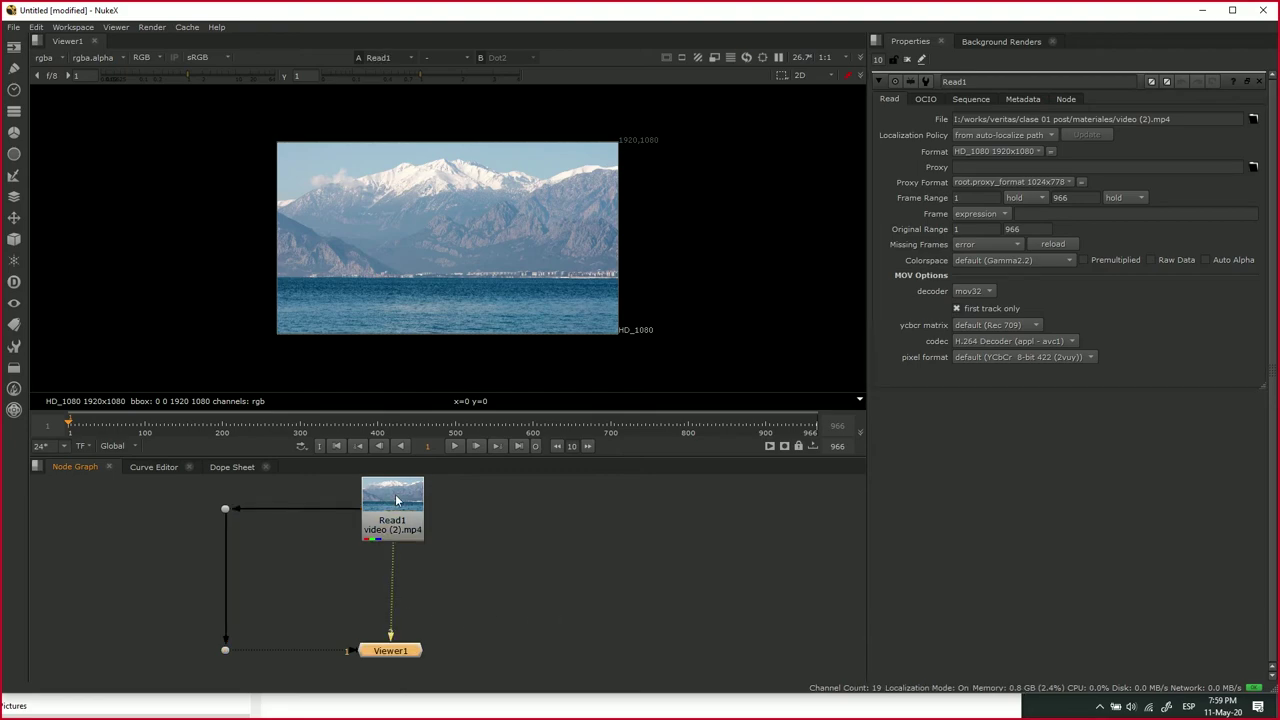
pyautogui.scroll(6, 440, 640)
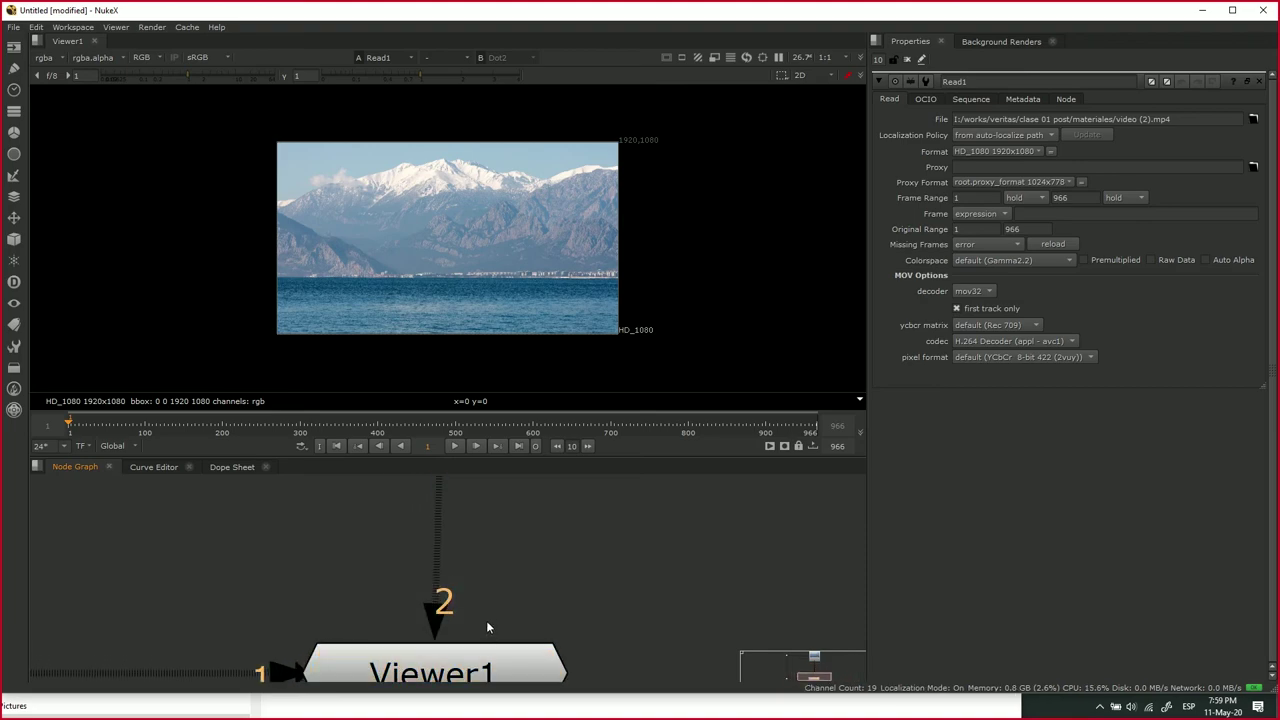
pyautogui.scroll(-6, 487, 621)
pyautogui.moveTo(519, 545); pyautogui.dragTo(520, 607)
pyautogui.click(466, 523)
pyautogui.click(470, 523)
pyautogui.moveTo(529, 563); pyautogui.dragTo(515, 480)
pyautogui.scroll(5, 490, 588)
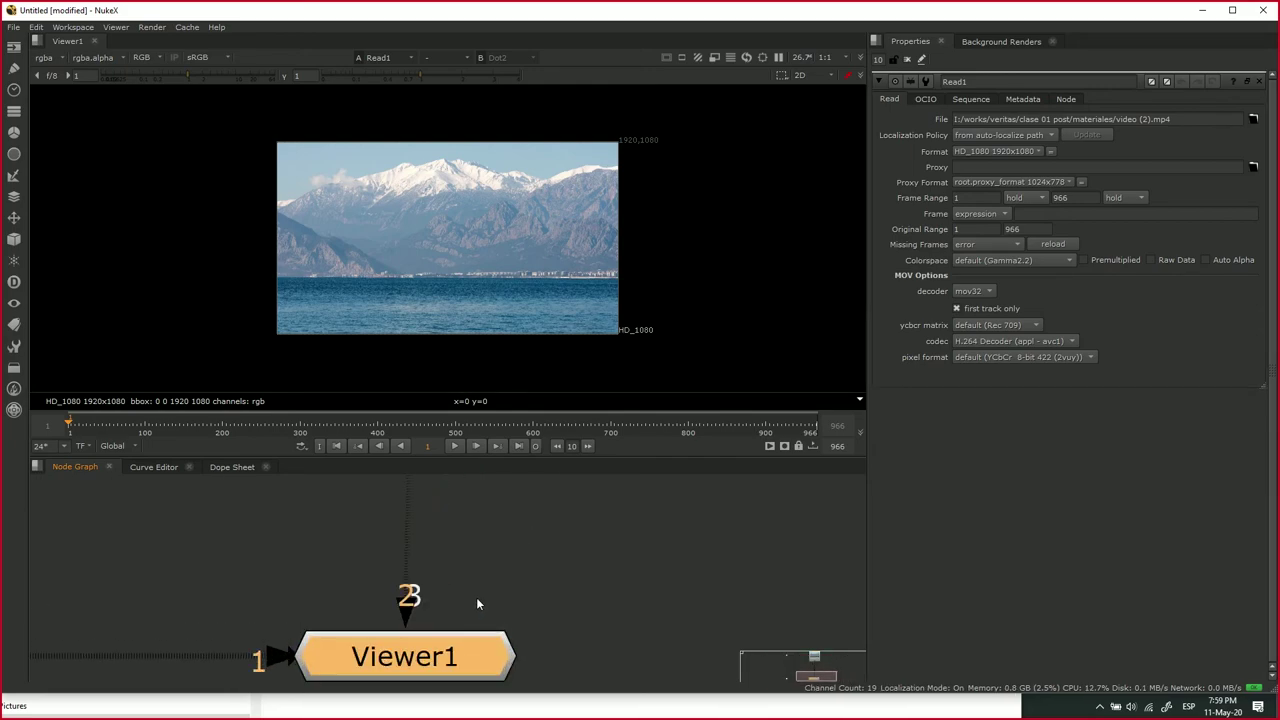
# - Detach the extra direct Read connections from the Viewer, leaving only the route through the Dots
pyautogui.moveTo(411, 616); pyautogui.dragTo(452, 570)
pyautogui.scroll(-5, 452, 570)
pyautogui.moveTo(515, 543); pyautogui.dragTo(666, 629)
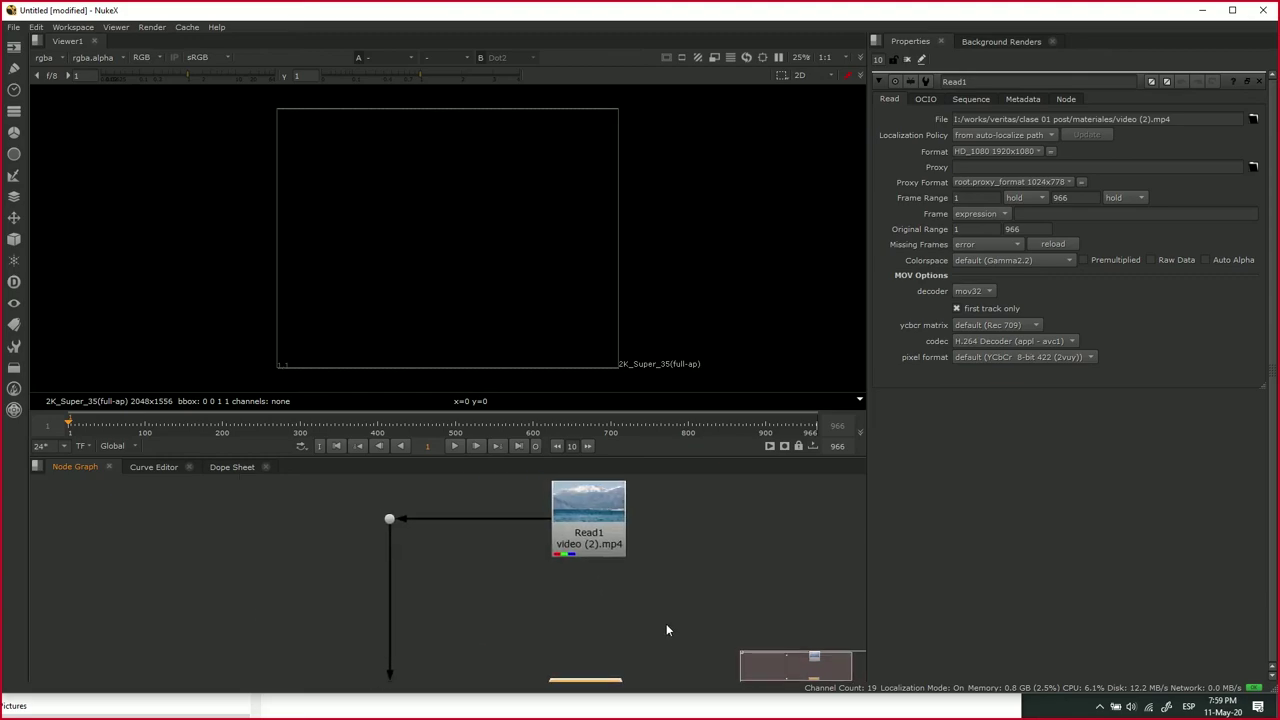
pyautogui.moveTo(553, 583); pyautogui.dragTo(363, 526)
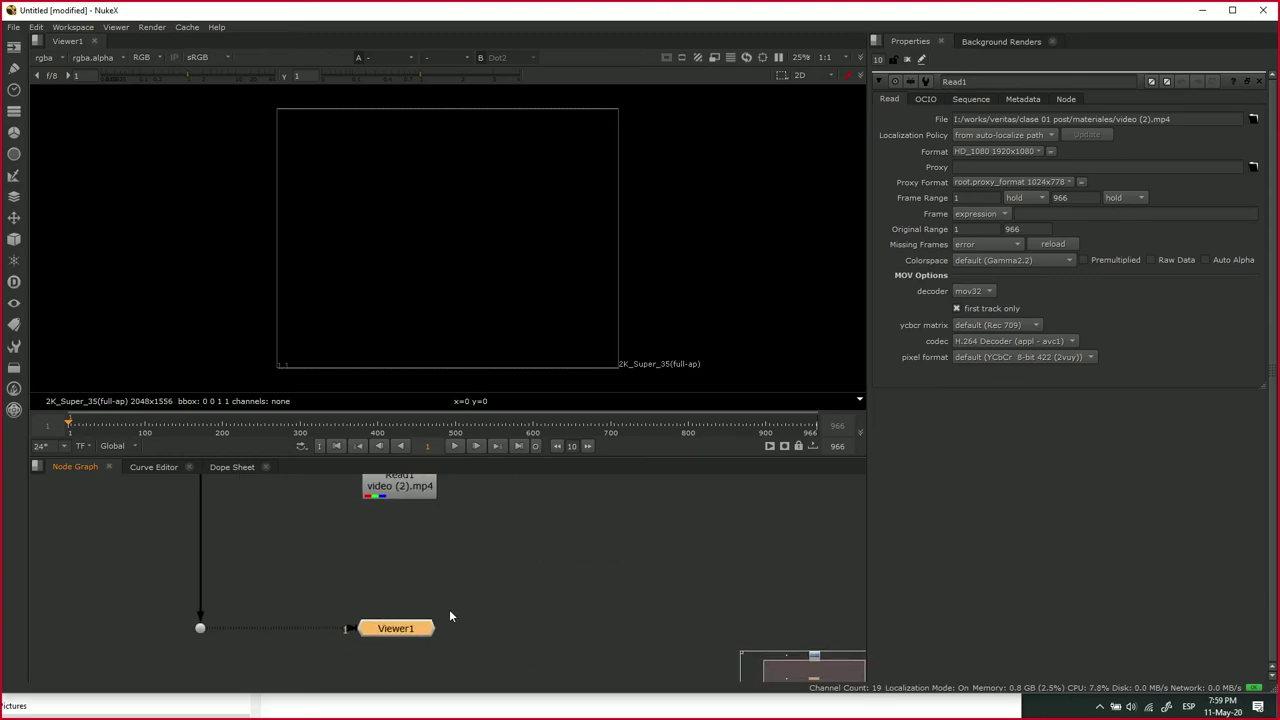
pyautogui.moveTo(438, 512); pyautogui.dragTo(477, 544)
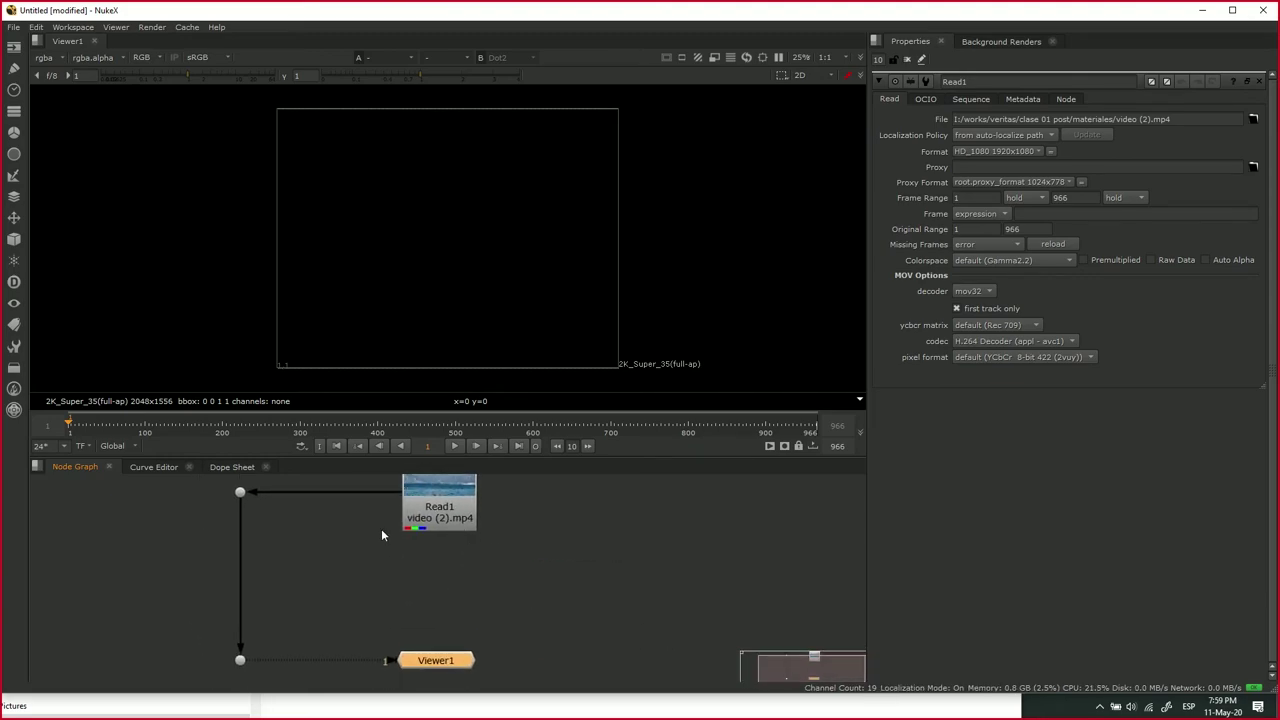
# - Connect the Read node directly to the Viewer's input 1, and reattach that input to the lower Dot
pyautogui.click(440, 570)
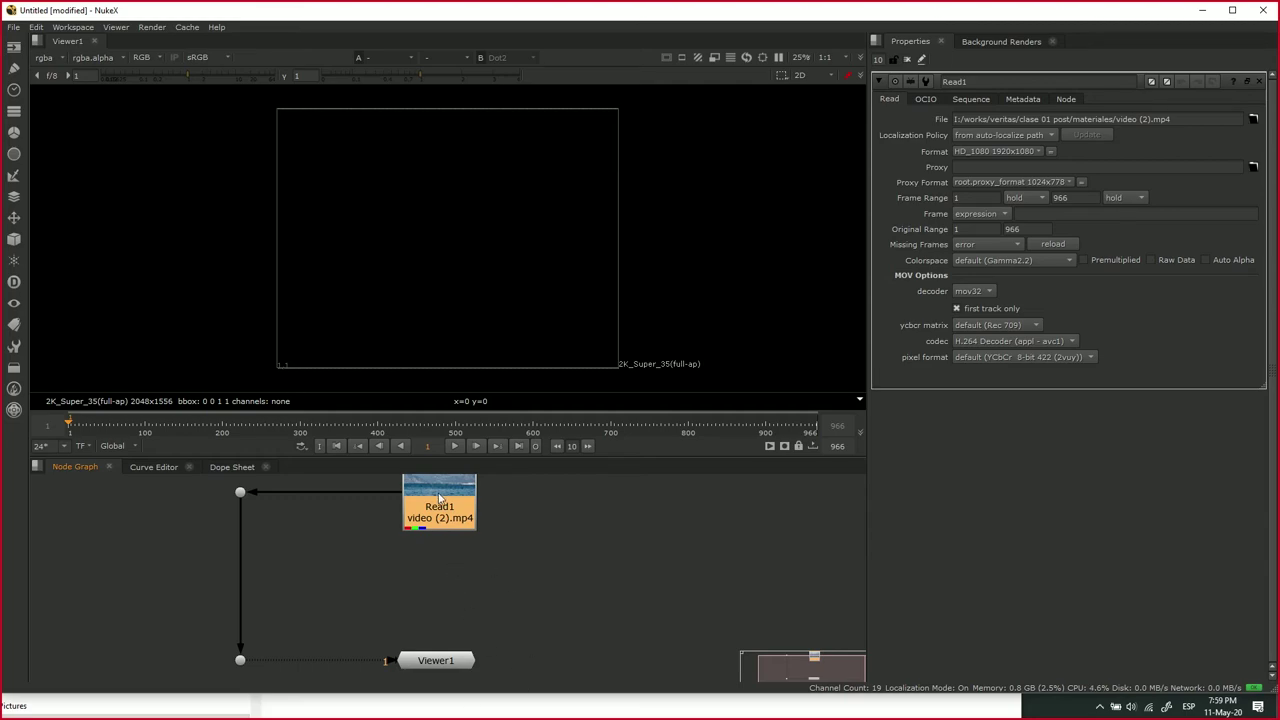
pyautogui.press('1')
pyautogui.moveTo(437, 643); pyautogui.dragTo(241, 660)
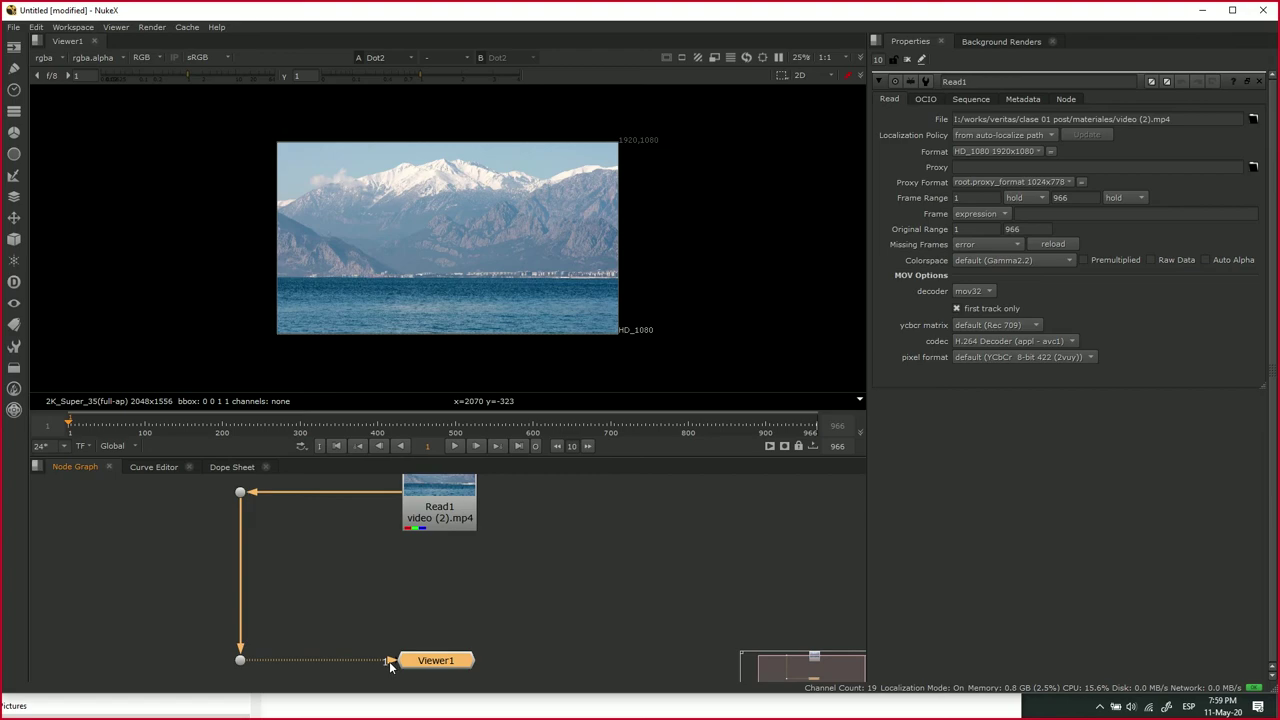
# - Detach the upper Dot's input from the Read node so that the route to the Viewer has no source
pyautogui.moveTo(489, 543); pyautogui.dragTo(543, 576)
pyautogui.moveTo(452, 528); pyautogui.dragTo(392, 513)
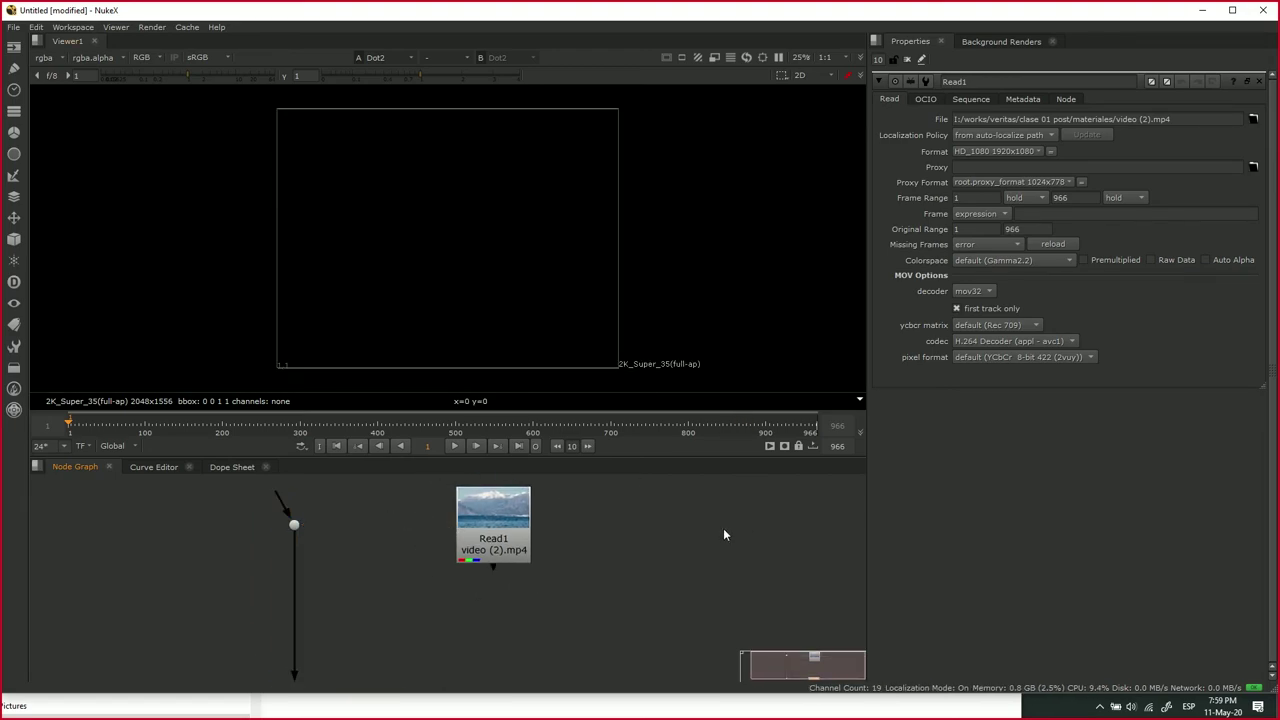
pyautogui.moveTo(670, 564); pyautogui.dragTo(594, 519)
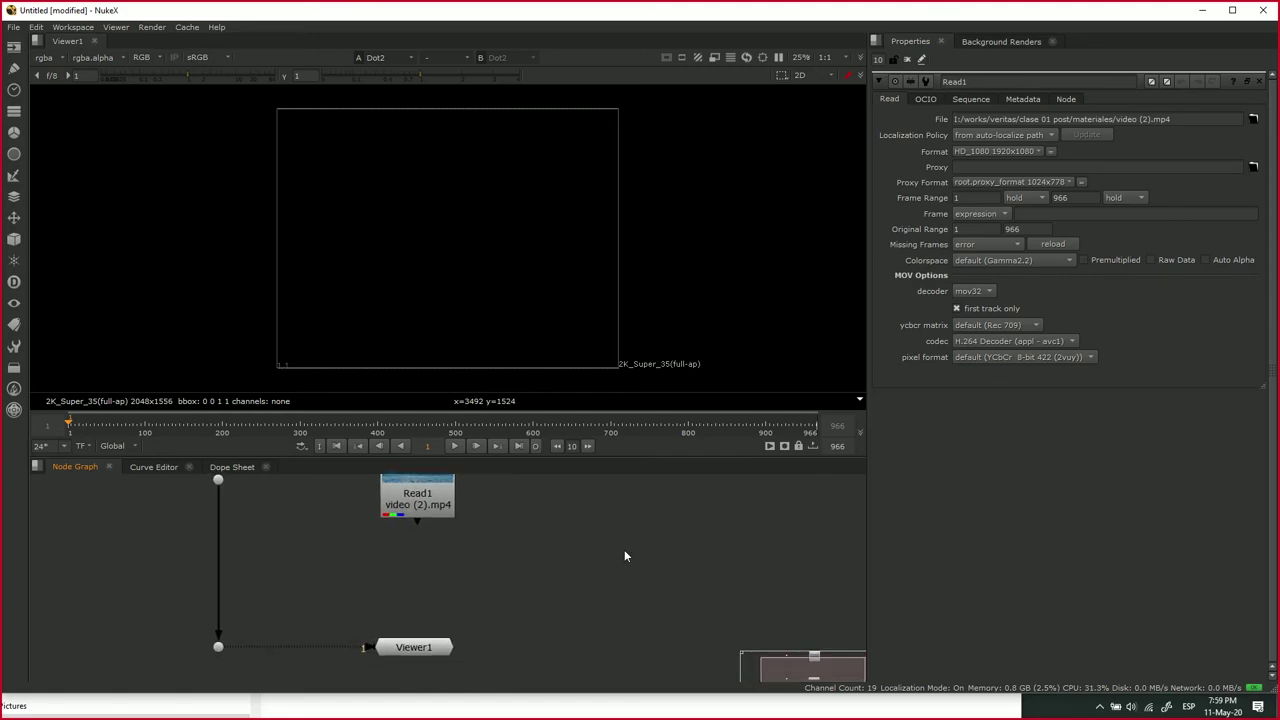
# - Open the project settings and set the last frame of the frame range to 150
pyautogui.press('s')
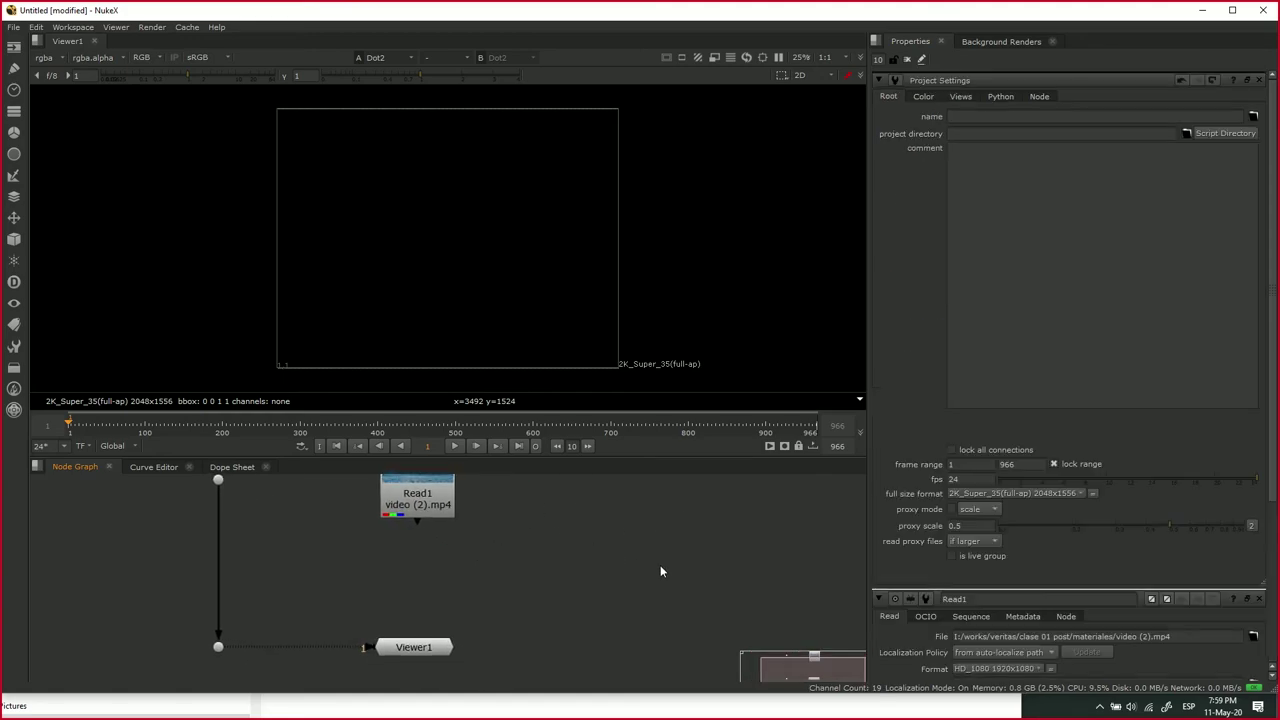
pyautogui.click(954, 116)
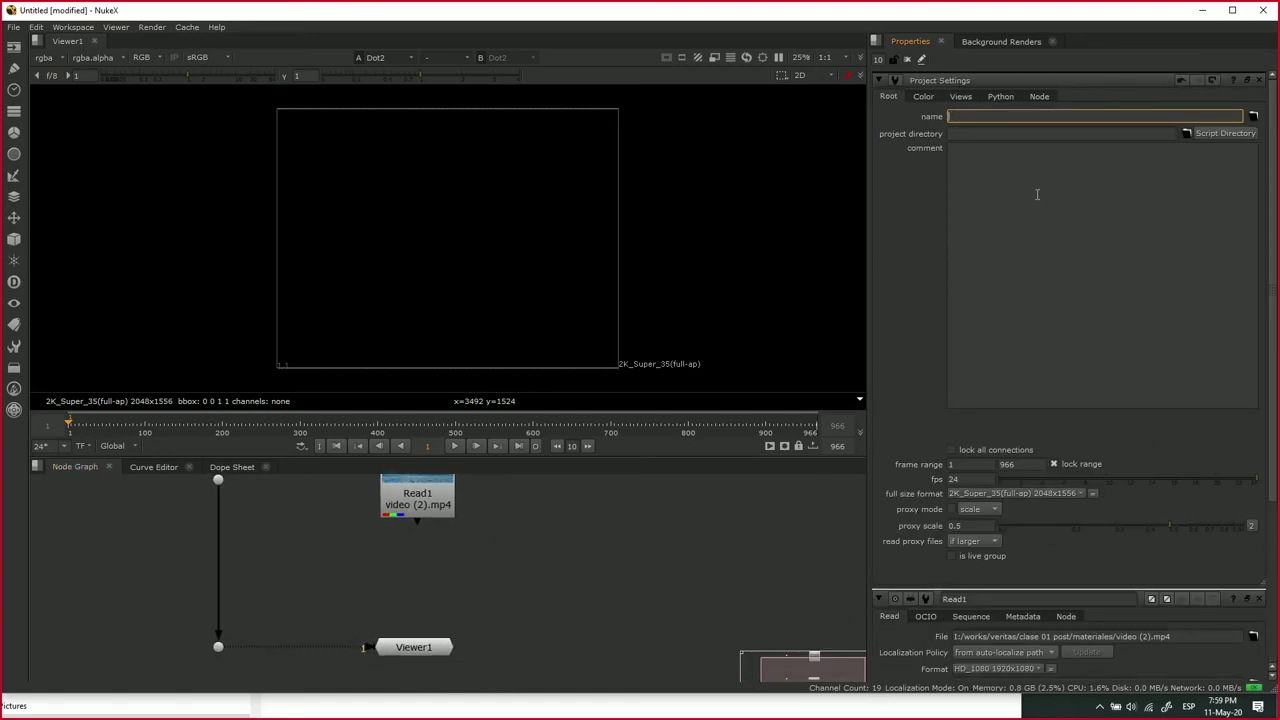
pyautogui.click(1079, 230)
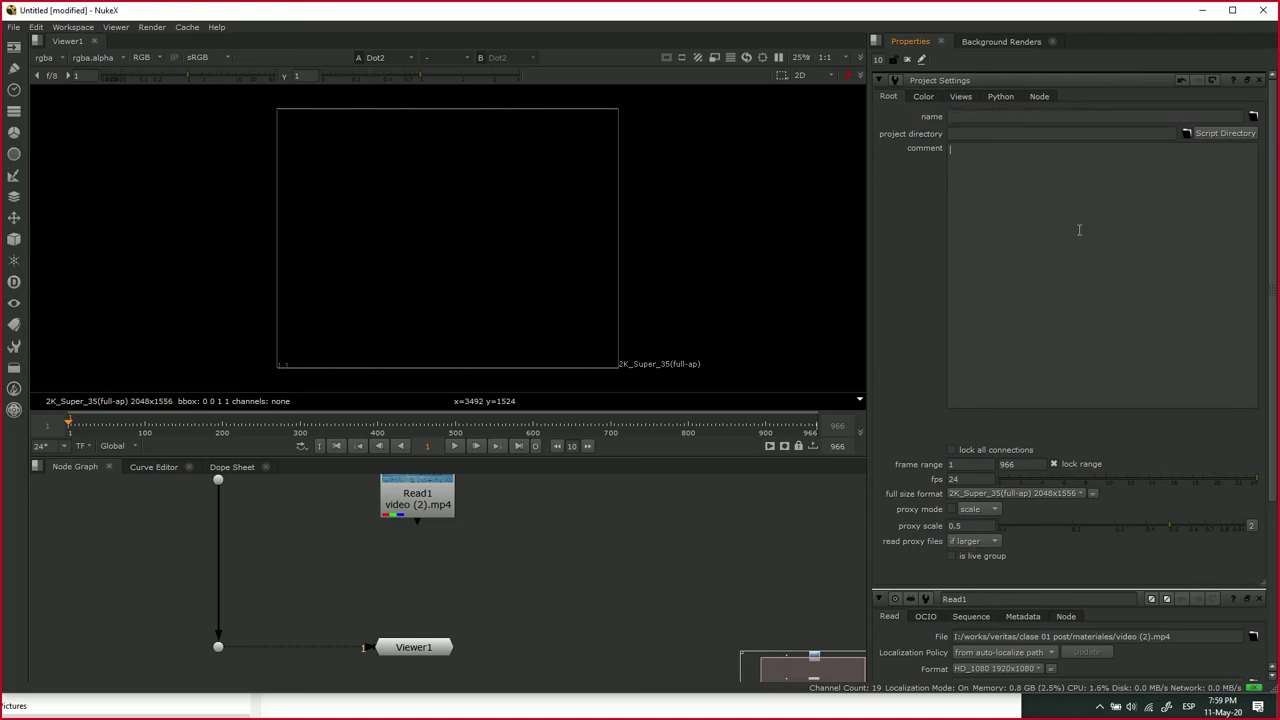
pyautogui.doubleClick(971, 480)
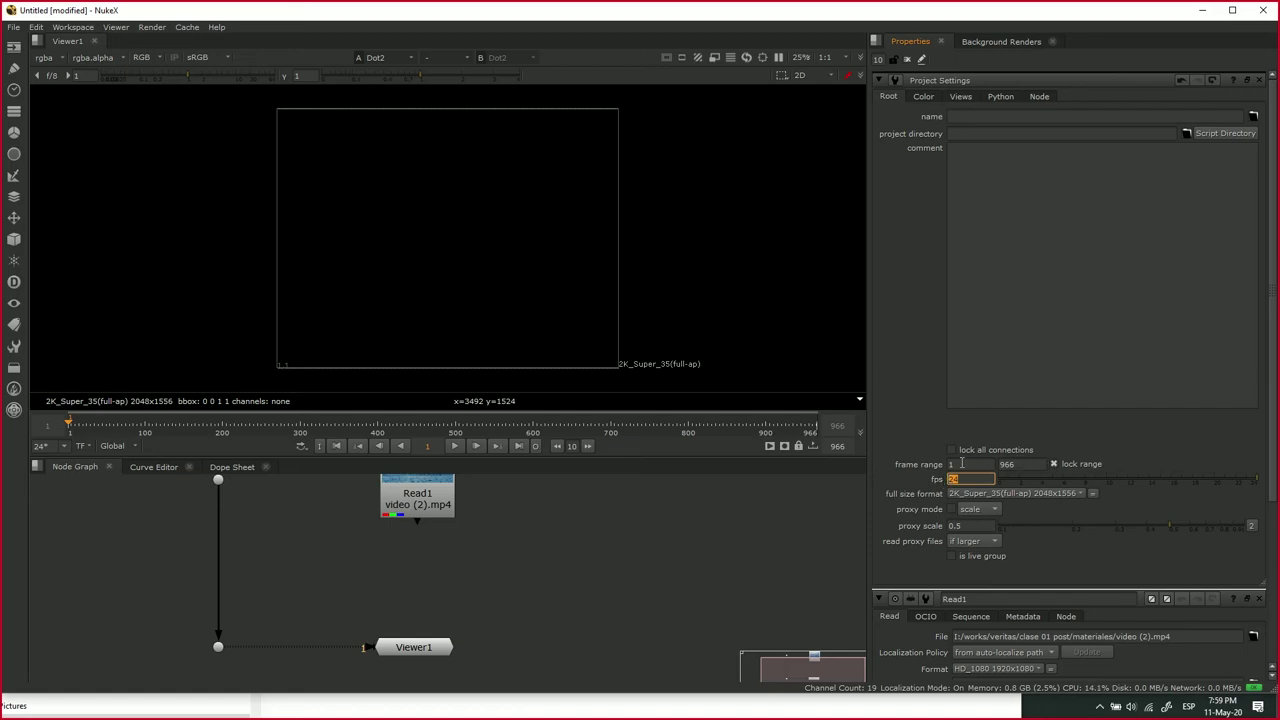
pyautogui.doubleClick(1020, 464)
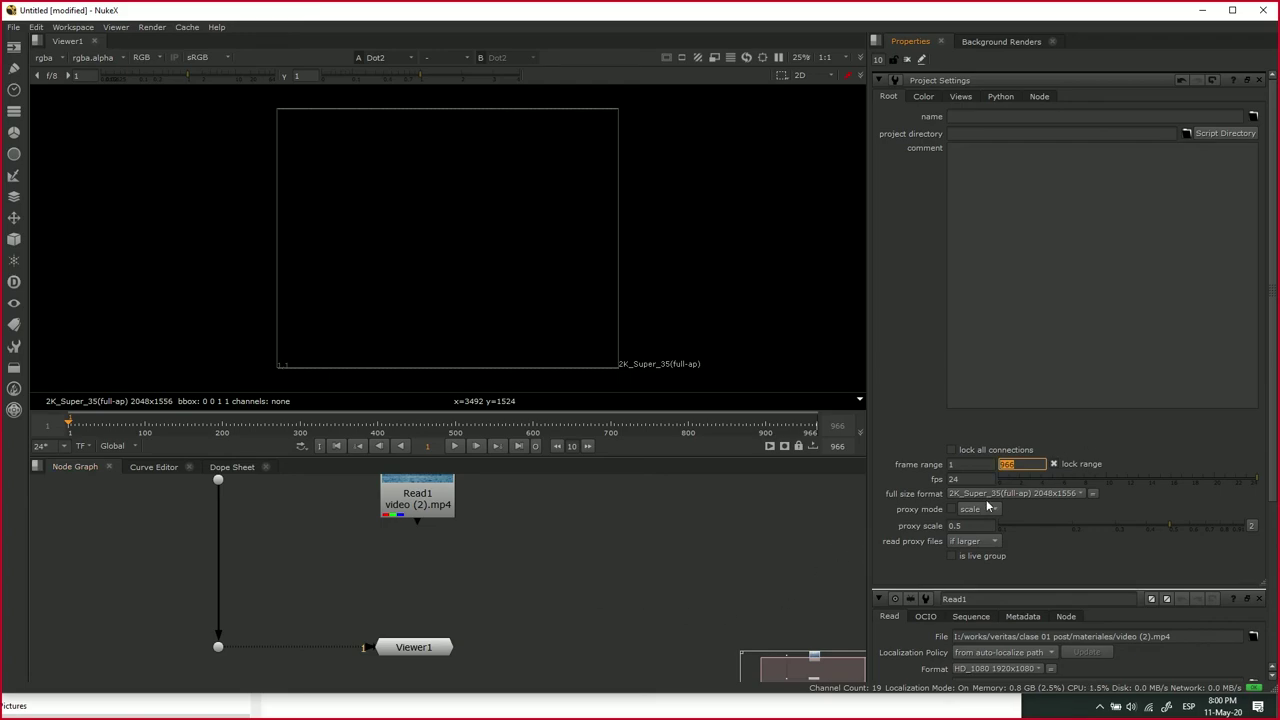
pyautogui.write('15')
pyautogui.press('Return')
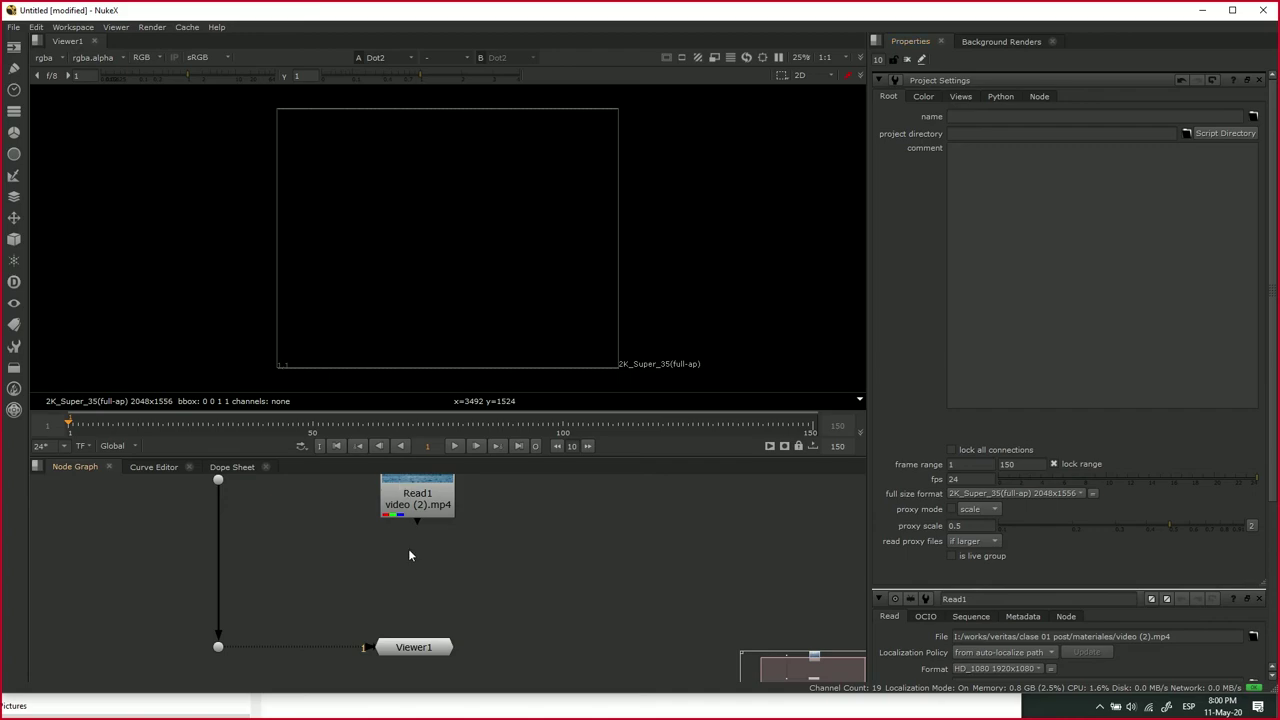
# - Open the Read node's metadata, widen the key column and examine the clip's file reader, frame rate and codec entries
pyautogui.moveTo(396, 496); pyautogui.dragTo(394, 554)
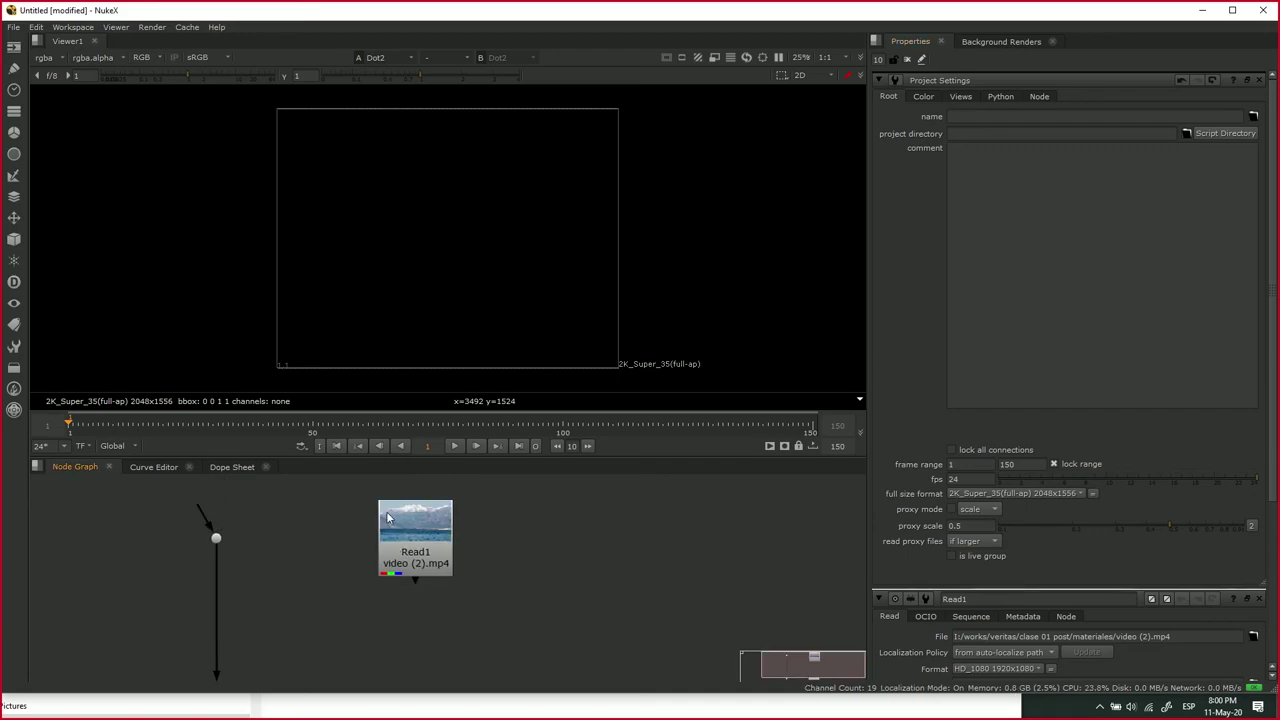
pyautogui.doubleClick(434, 548)
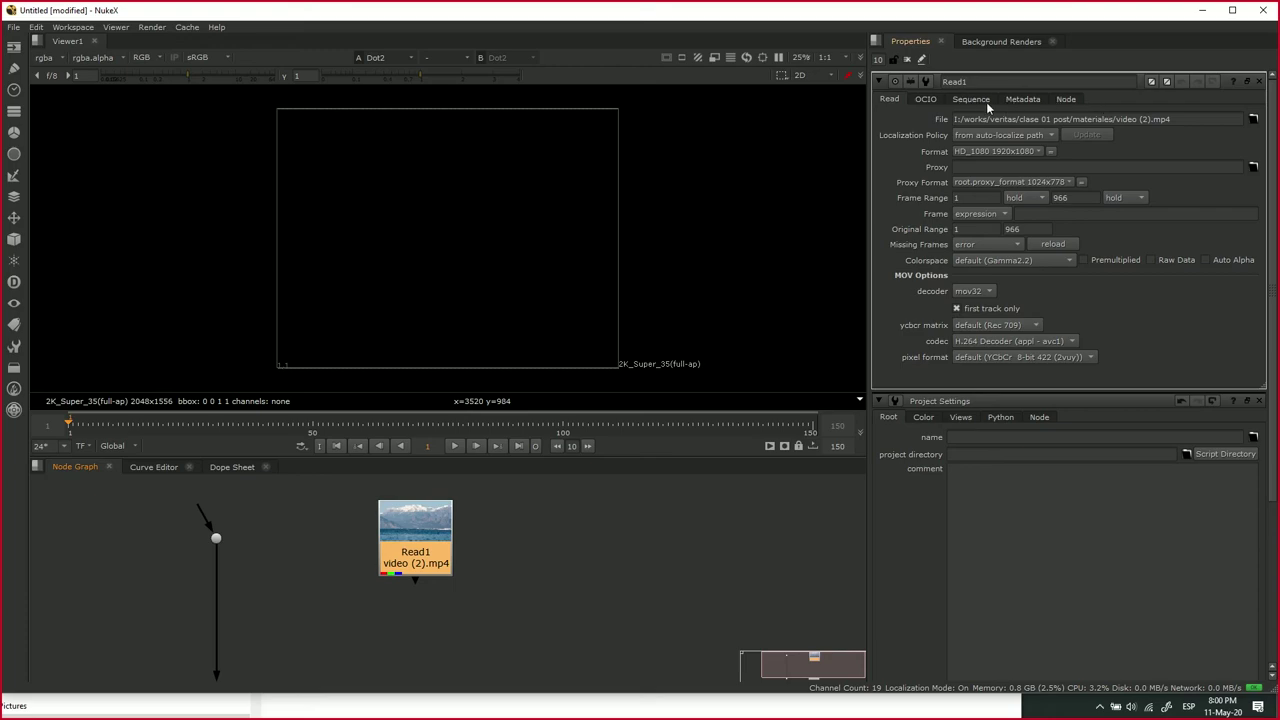
pyautogui.click(1025, 103)
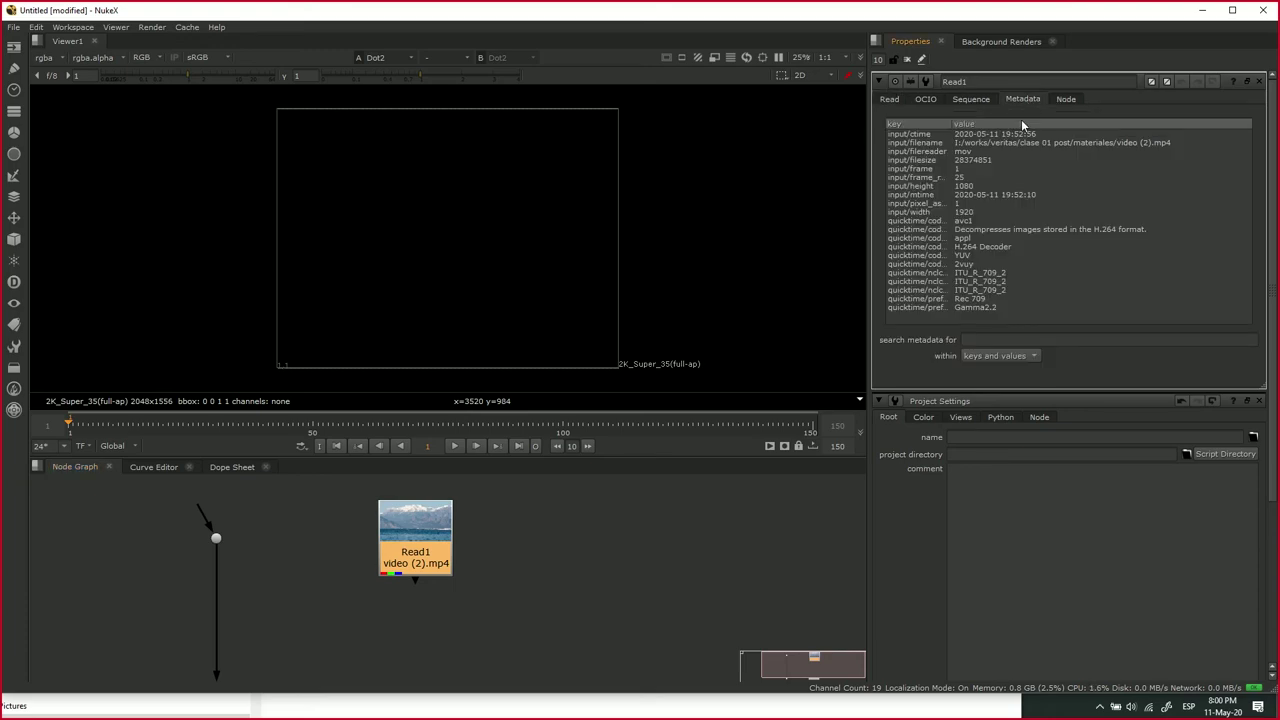
pyautogui.click(942, 151)
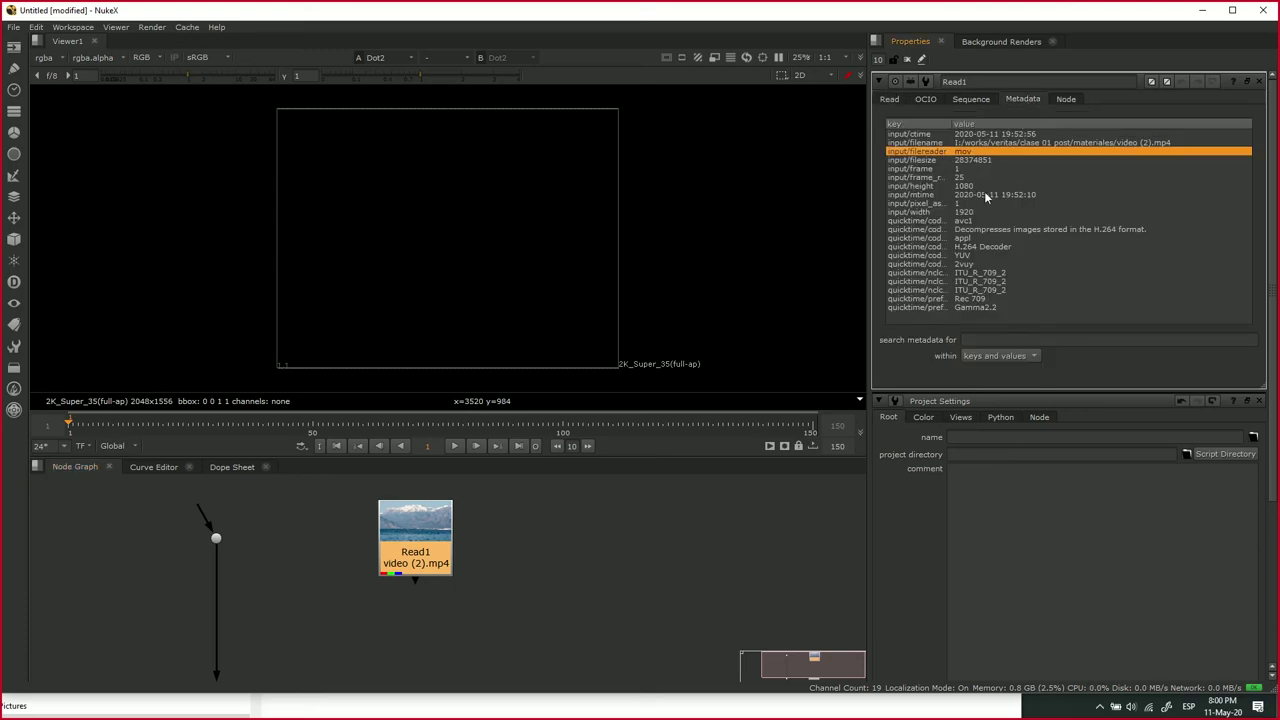
pyautogui.click(922, 178)
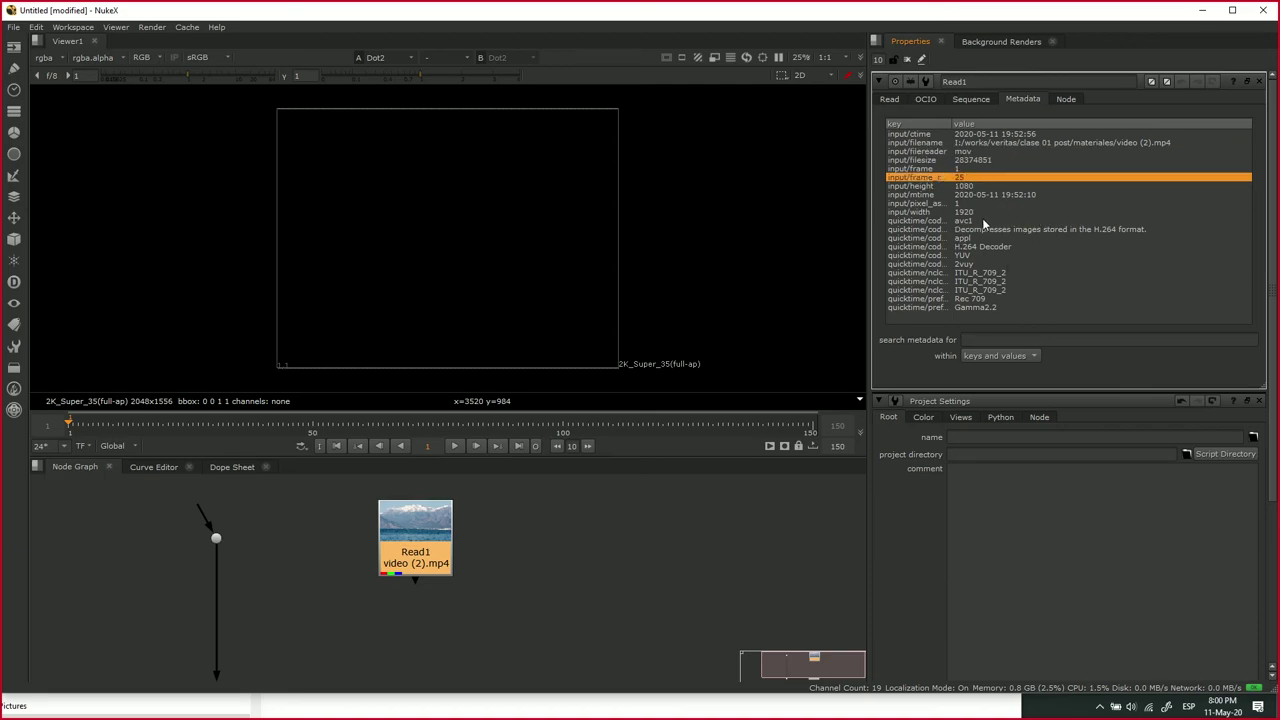
pyautogui.click(939, 221)
pyautogui.click(995, 240)
pyautogui.click(1007, 248)
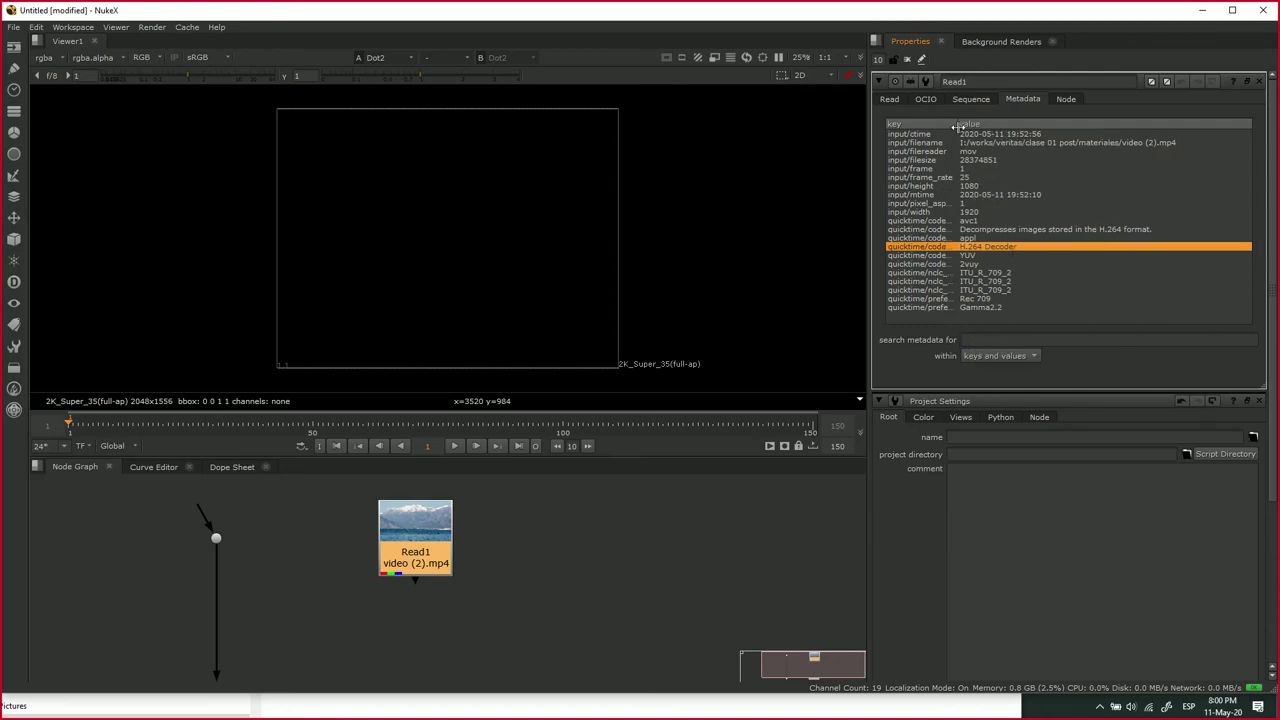
pyautogui.moveTo(953, 124); pyautogui.dragTo(996, 124)
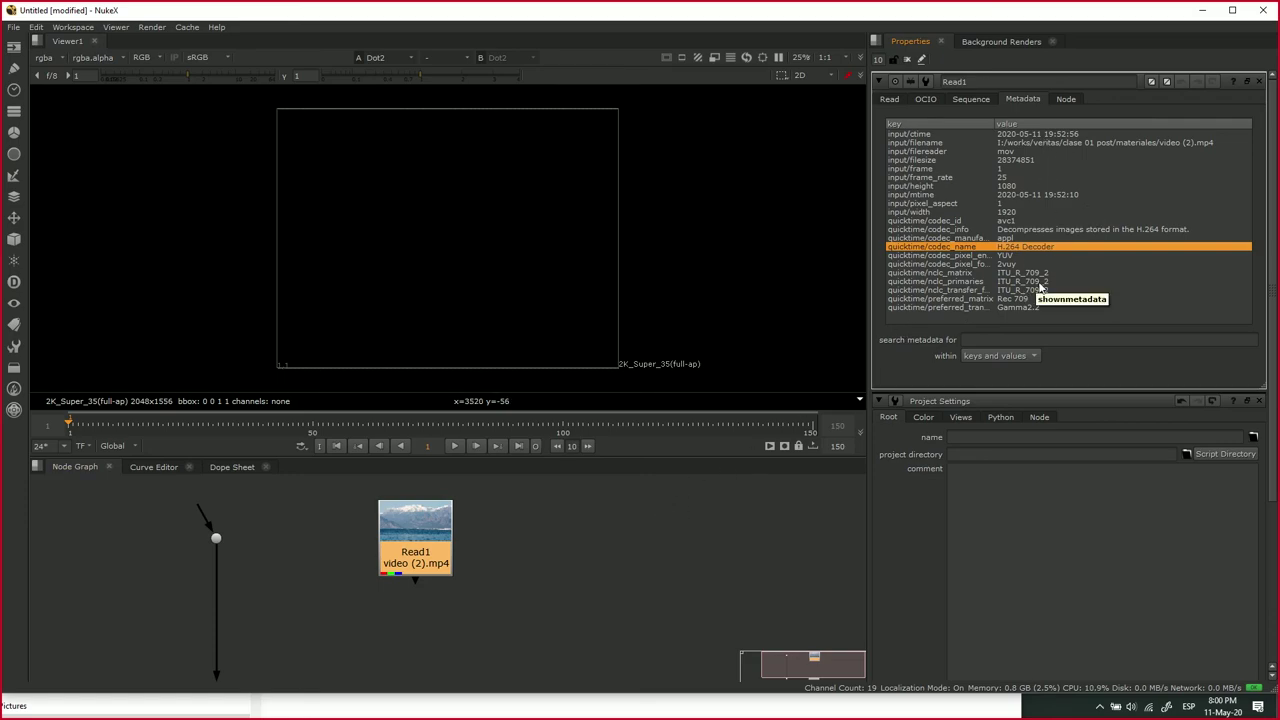
pyautogui.click(1006, 179)
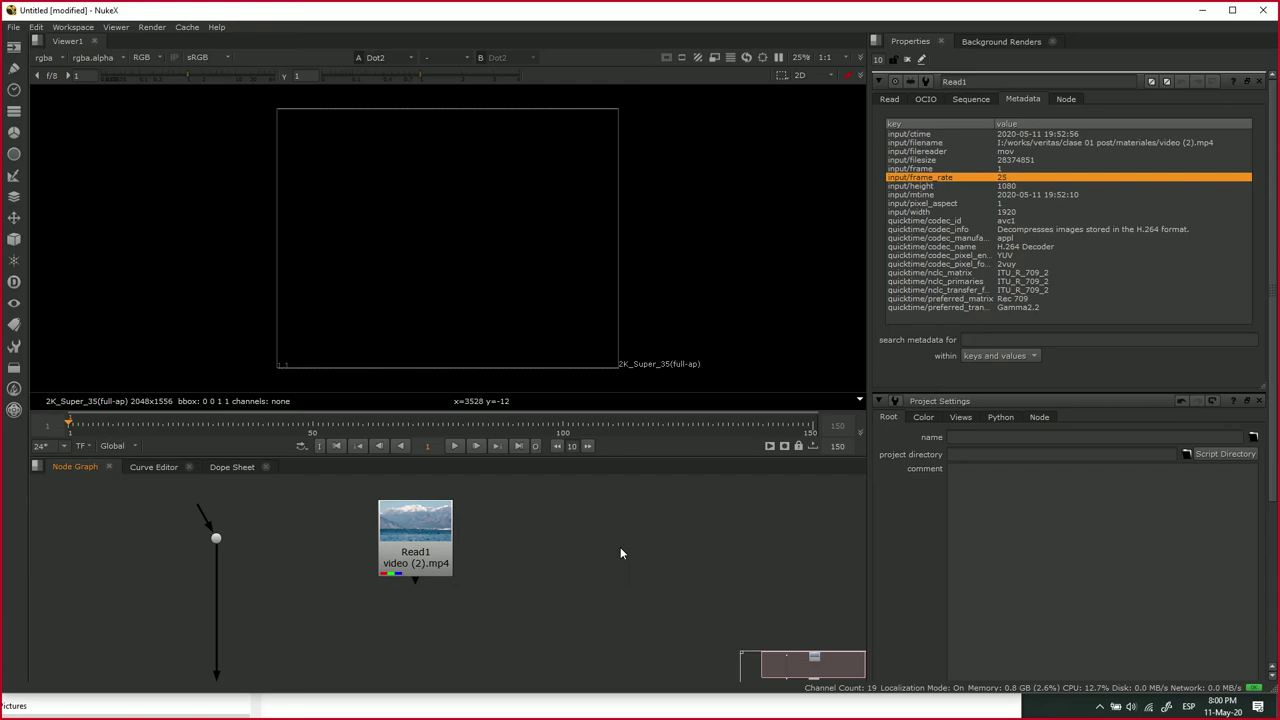
# - Set the frame rate in the project settings to 25 fps
pyautogui.moveTo(507, 571); pyautogui.dragTo(507, 567)
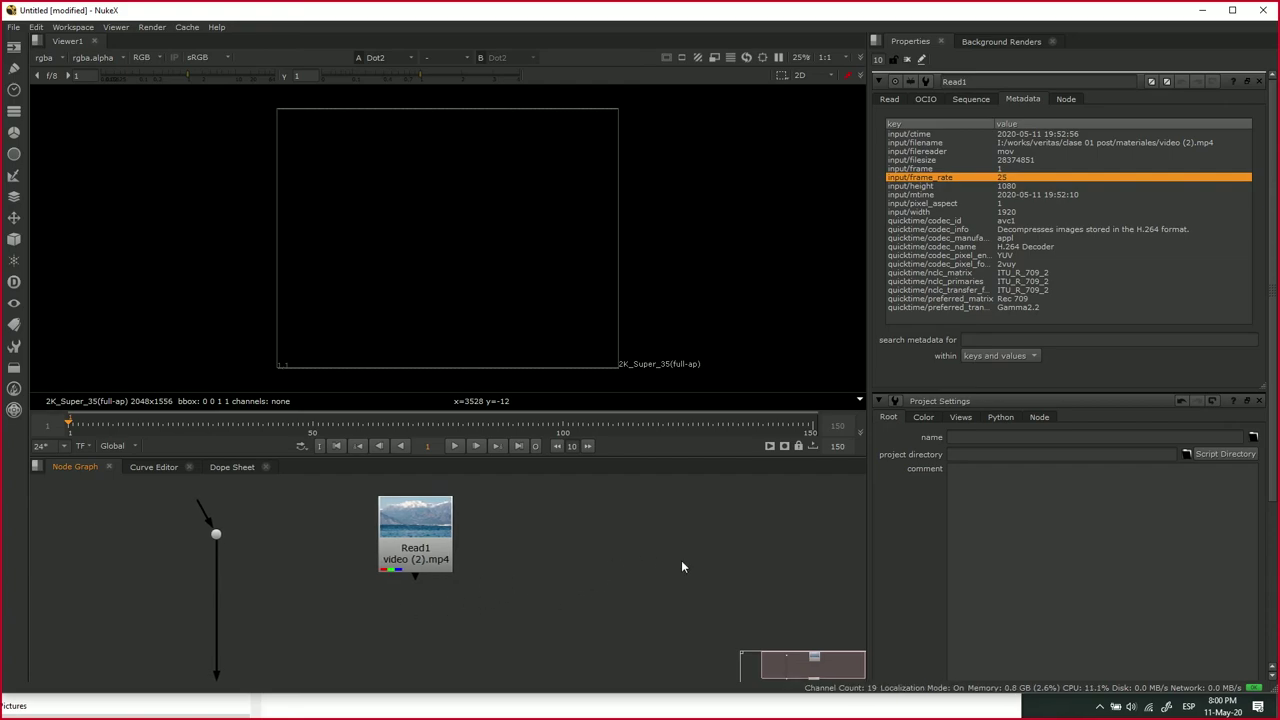
pyautogui.press('s')
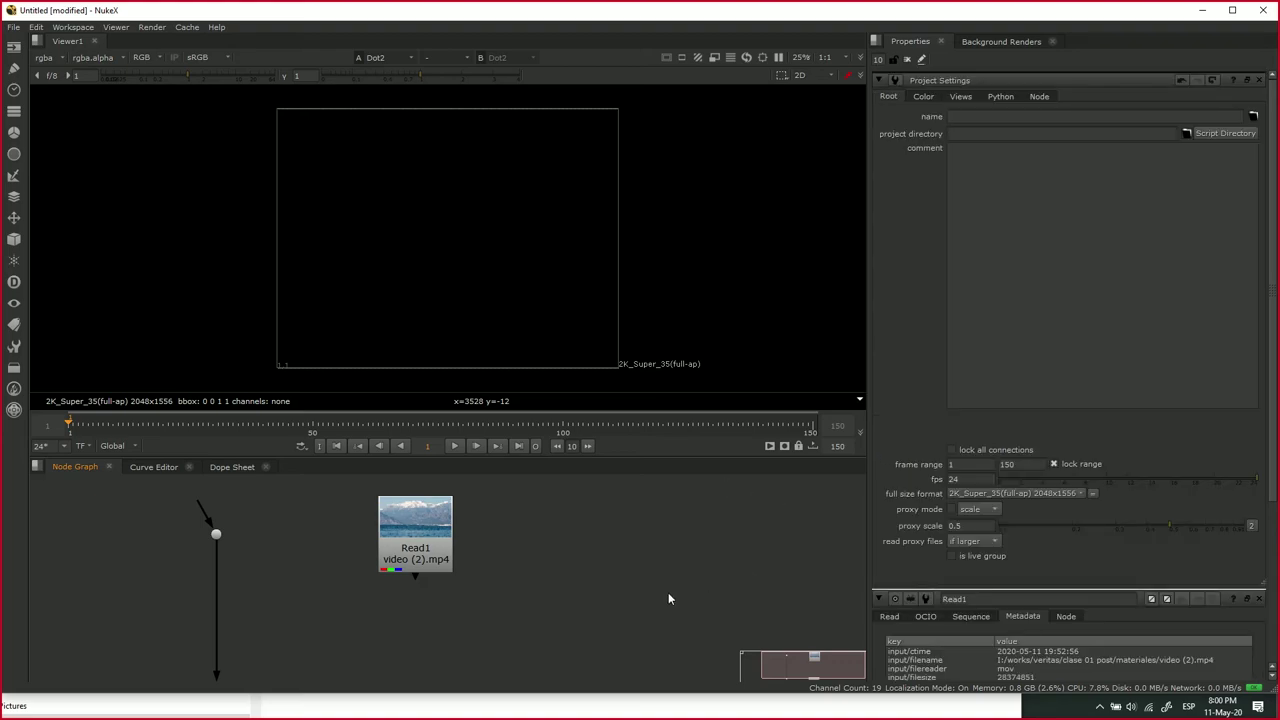
pyautogui.moveTo(968, 480); pyautogui.dragTo(880, 483)
pyautogui.write('25')
# - Examine the project format label at the lower corner of the empty frame in the Viewer
pyautogui.scroll(5, 688, 312)
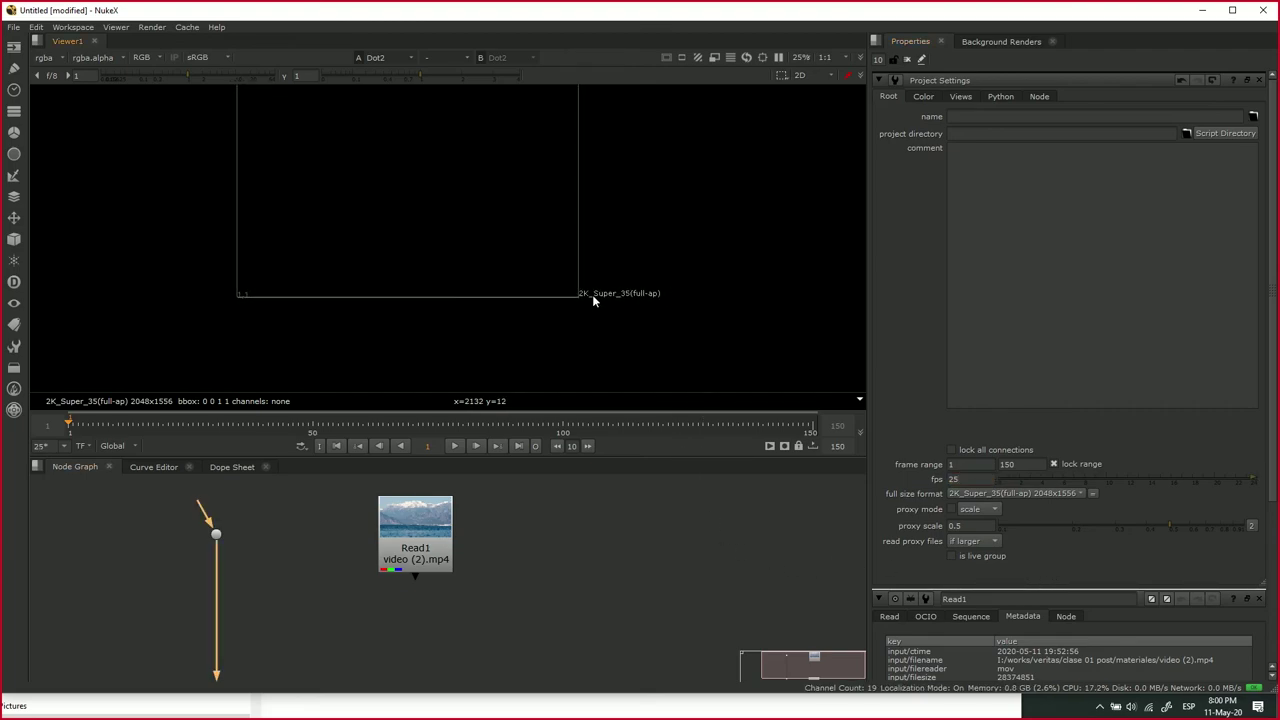
pyautogui.moveTo(487, 259); pyautogui.dragTo(718, 351)
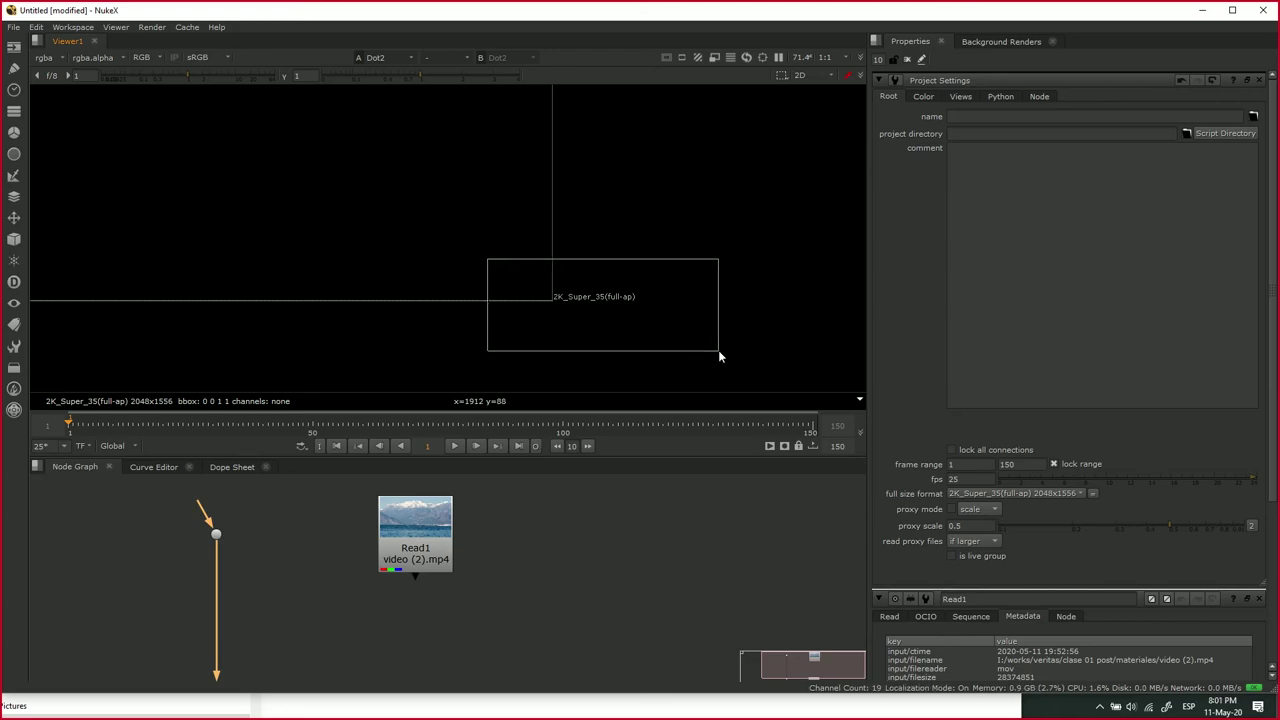
pyautogui.moveTo(718, 351); pyautogui.dragTo(718, 351)
pyautogui.scroll(-7, 503, 231)
pyautogui.moveTo(601, 178); pyautogui.dragTo(662, 267)
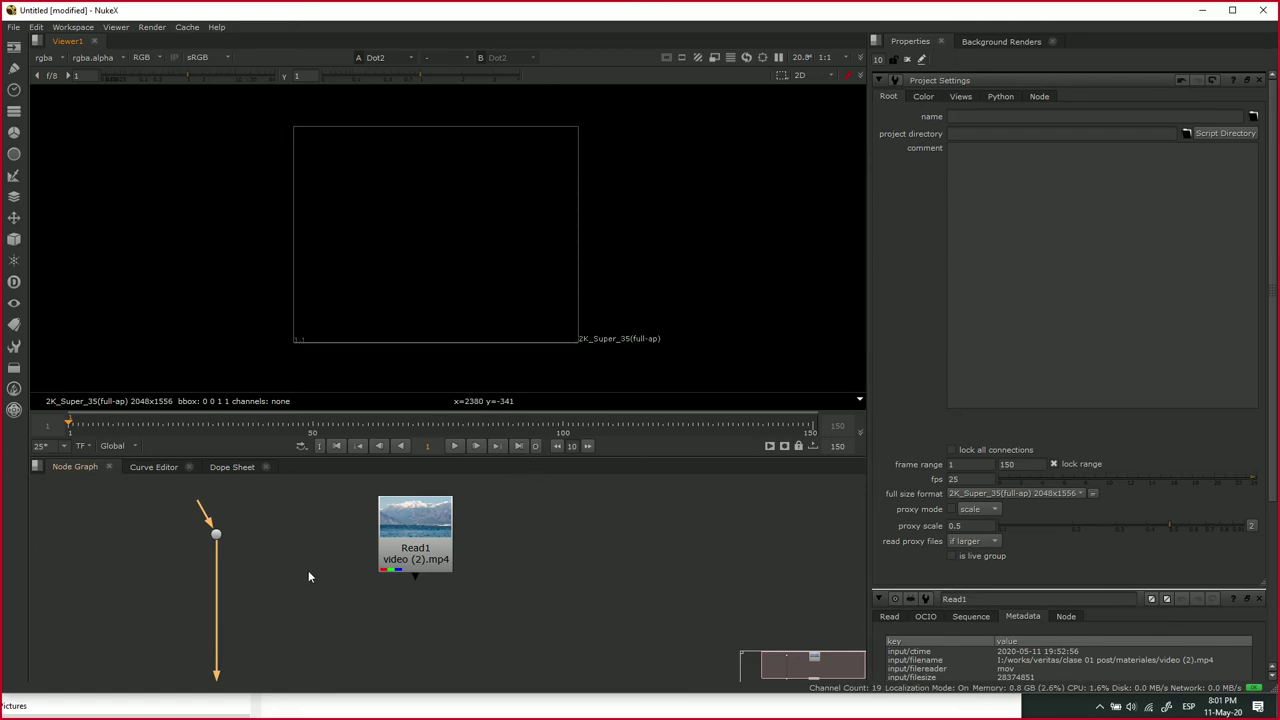
# - Open the Read node's file settings and examine the available proxy formats without choosing another
pyautogui.scroll(5, 428, 537)
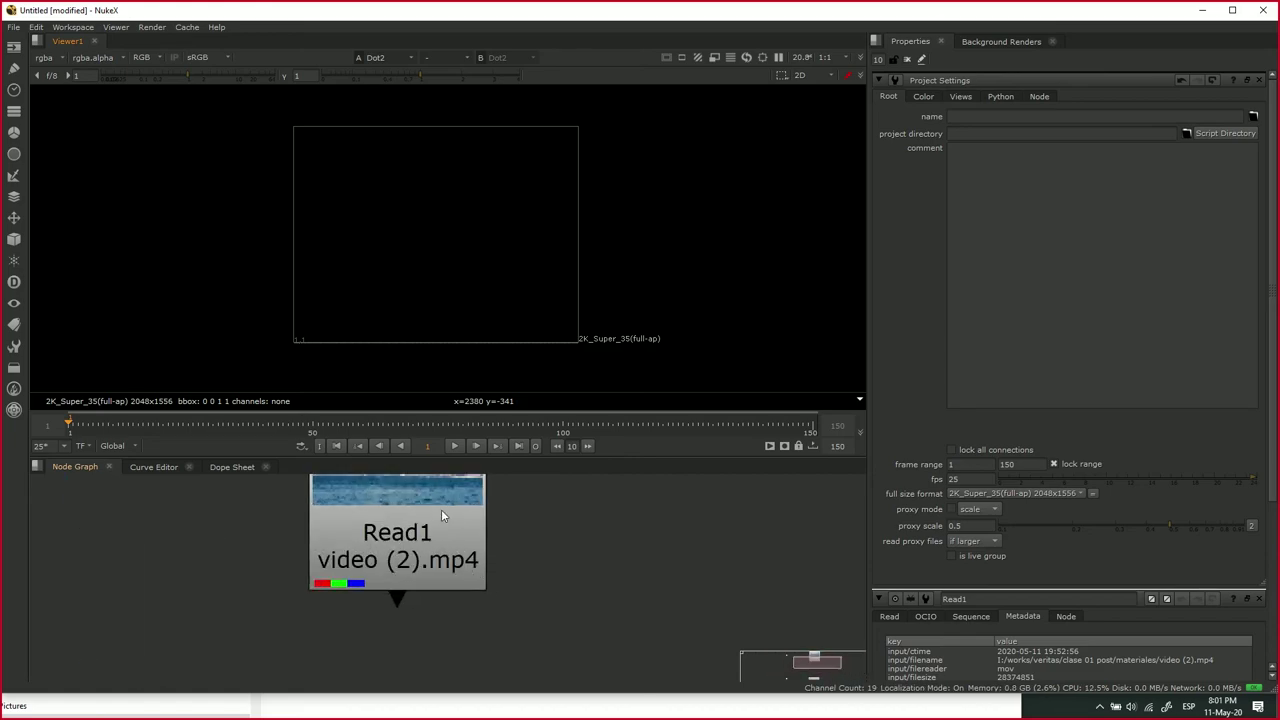
pyautogui.click(469, 577)
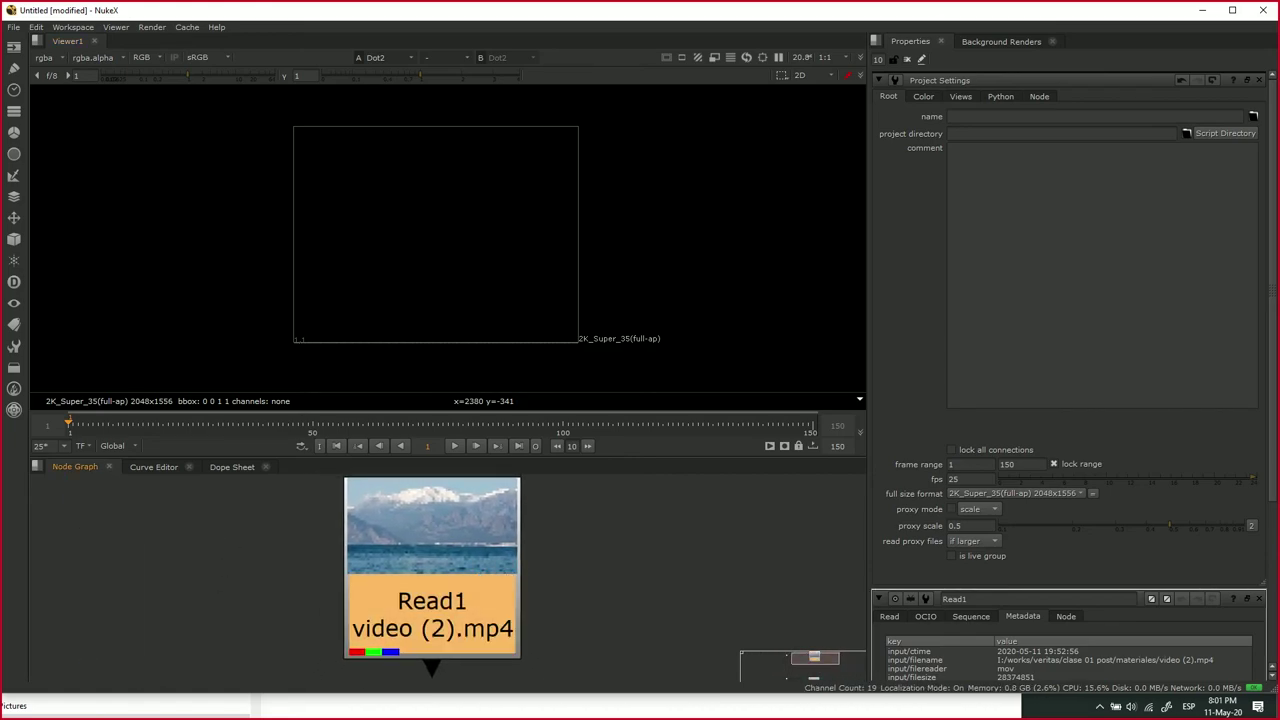
pyautogui.doubleClick(422, 562)
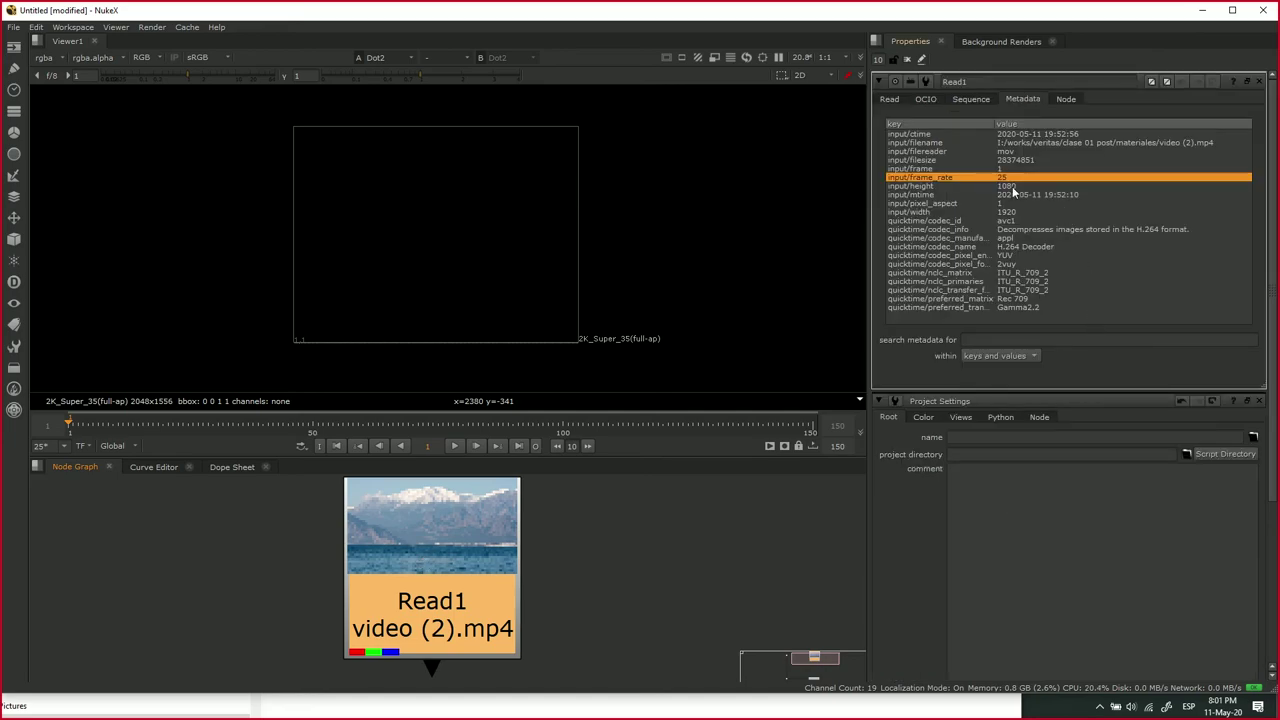
pyautogui.click(890, 99)
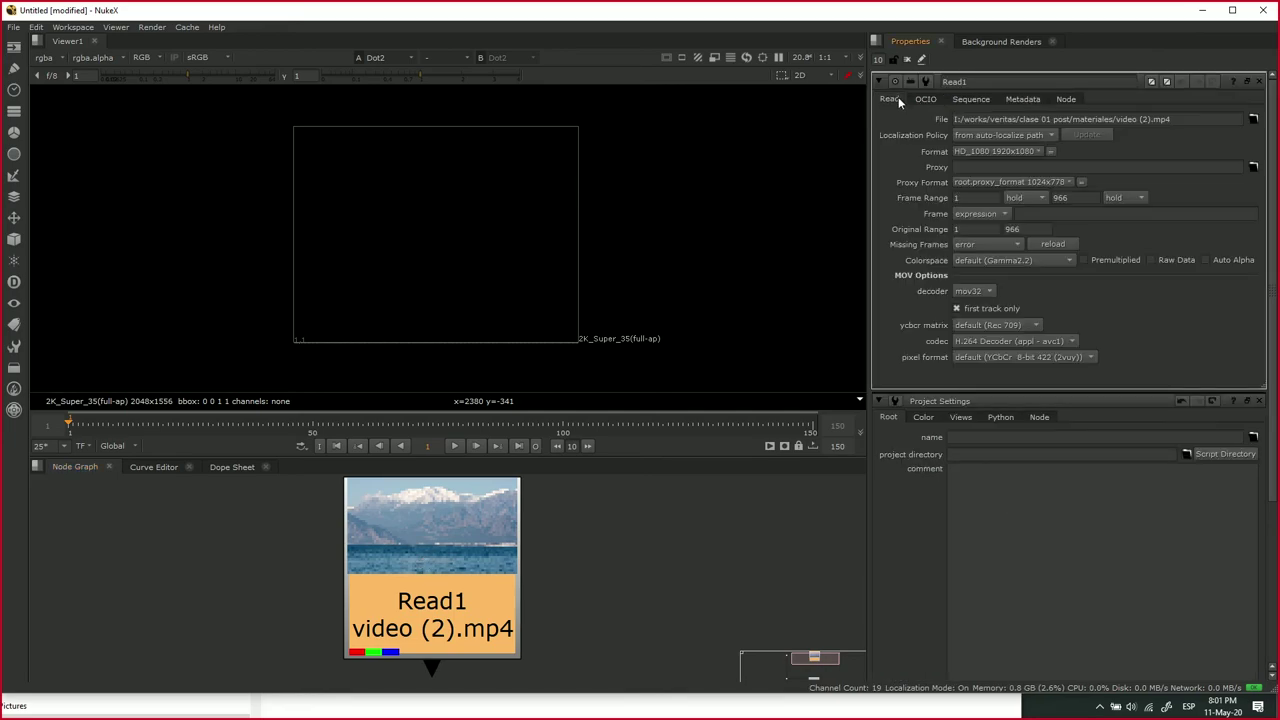
pyautogui.click(1052, 182)
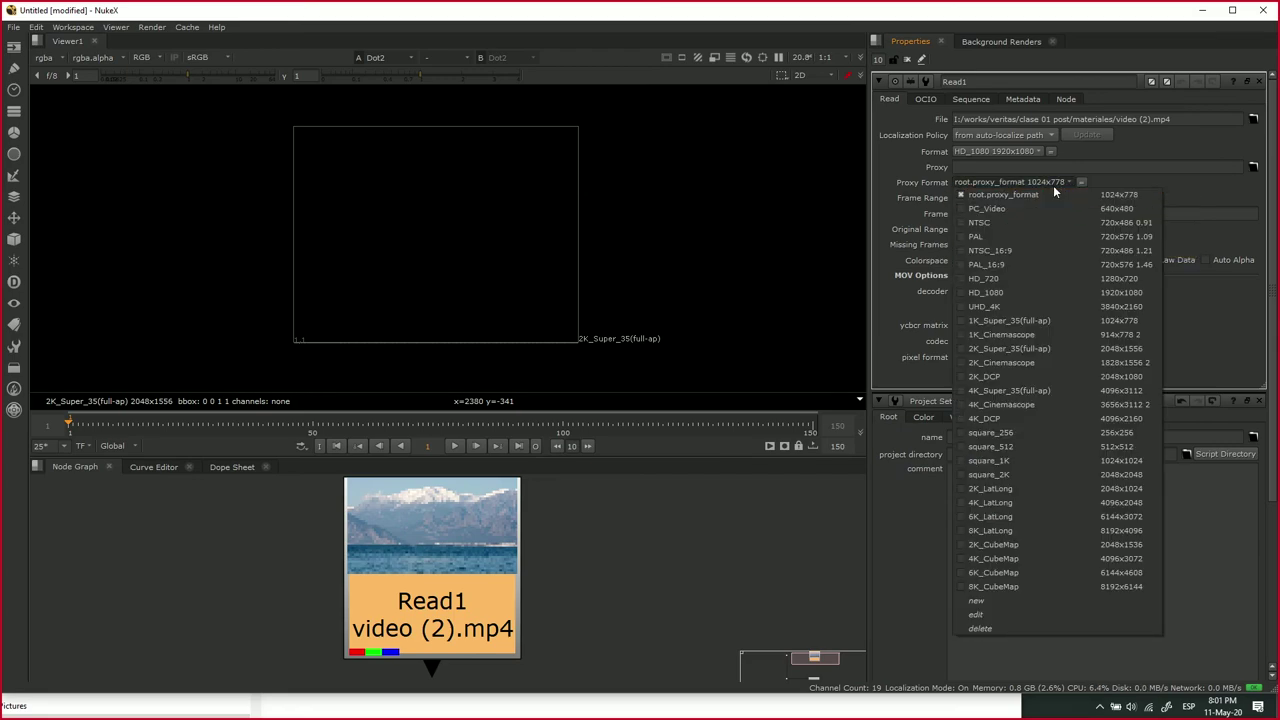
pyautogui.click(606, 608)
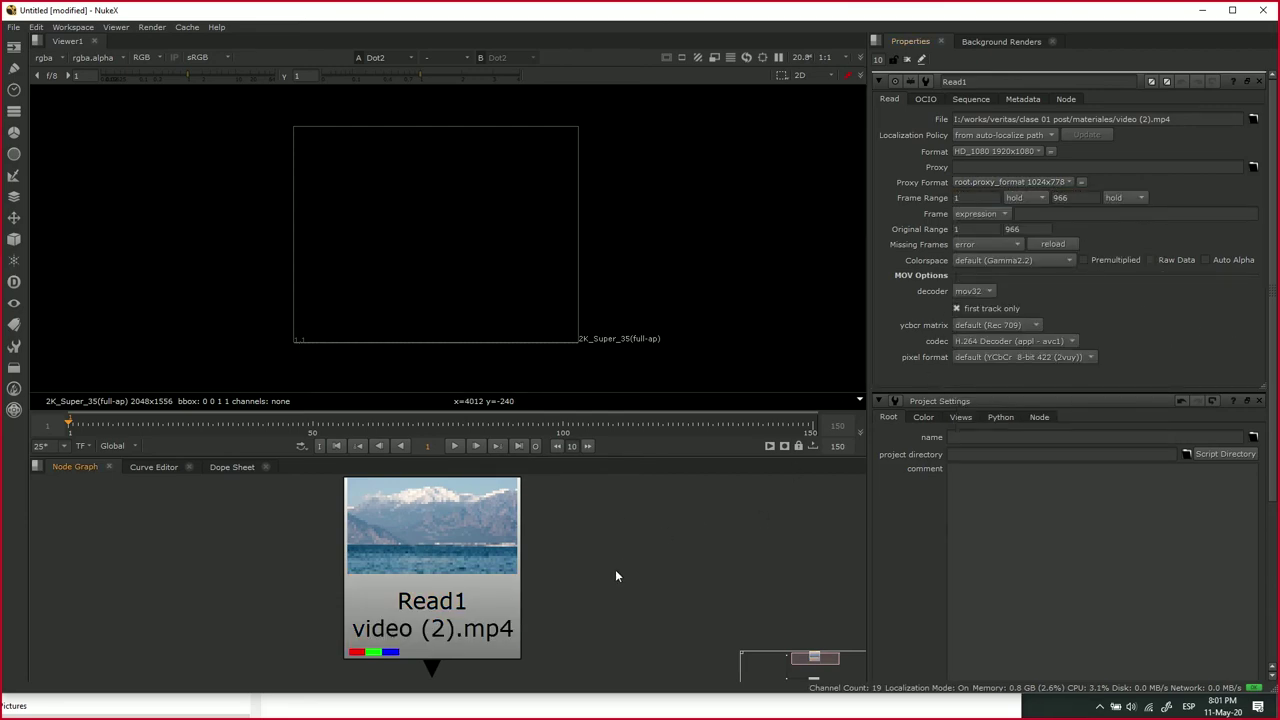
# - Connect the upper Dot to the Read node to compare the clip's format in the Viewer, and detach it again
pyautogui.moveTo(588, 573); pyautogui.dragTo(642, 530)
pyautogui.scroll(-2, 373, 500)
pyautogui.moveTo(129, 496); pyautogui.dragTo(495, 575)
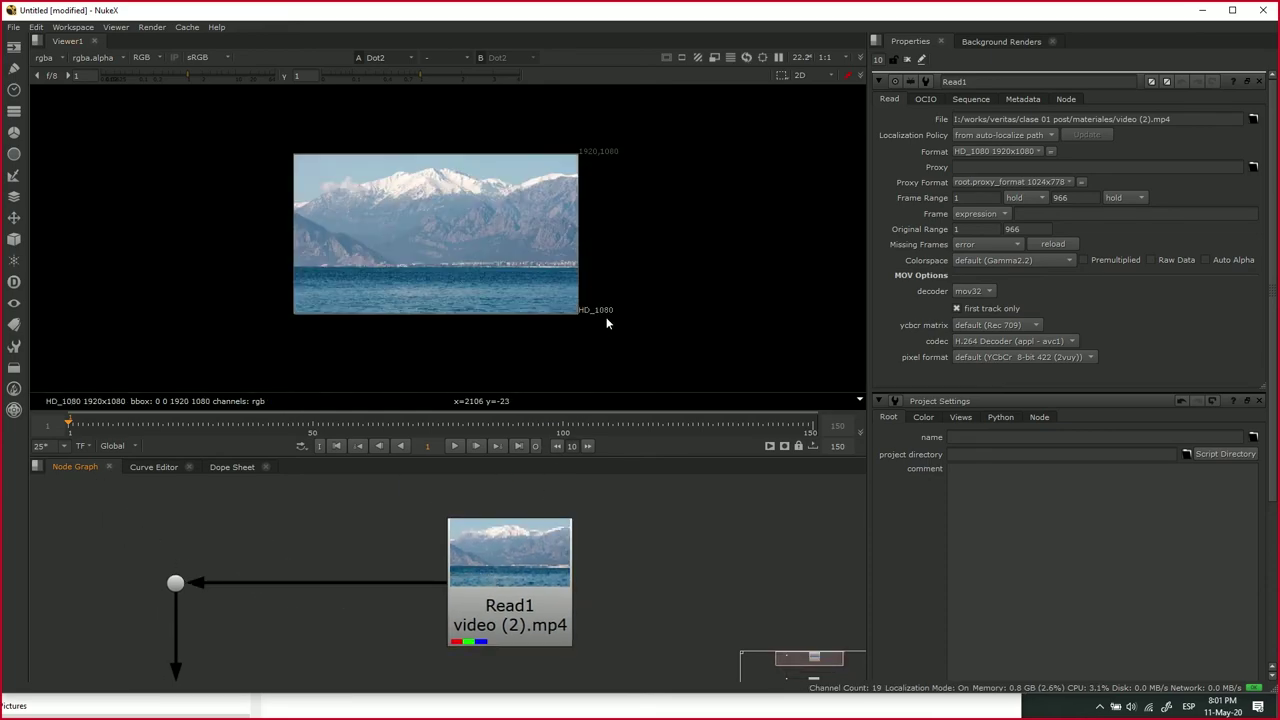
pyautogui.moveTo(422, 575); pyautogui.dragTo(310, 587)
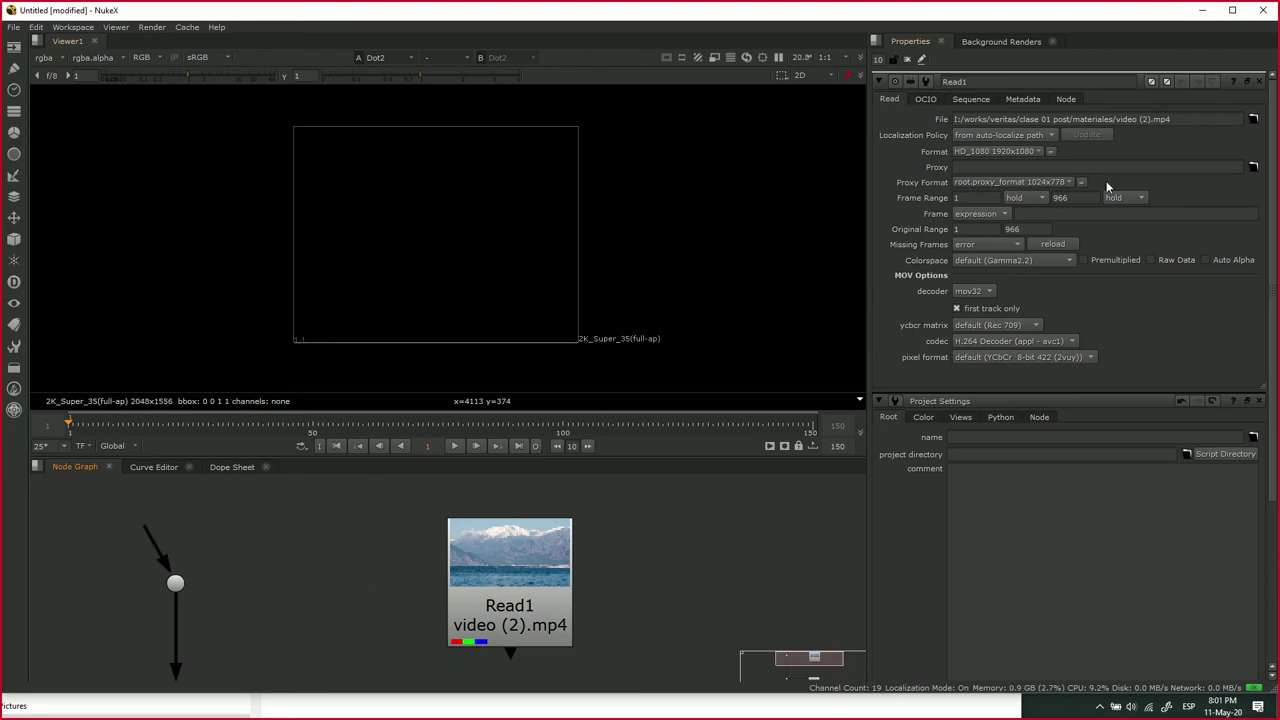
# - Check the Read node's list of formats, and connect and detach the upper Dot once more to compare frame sizes
pyautogui.click(978, 153)
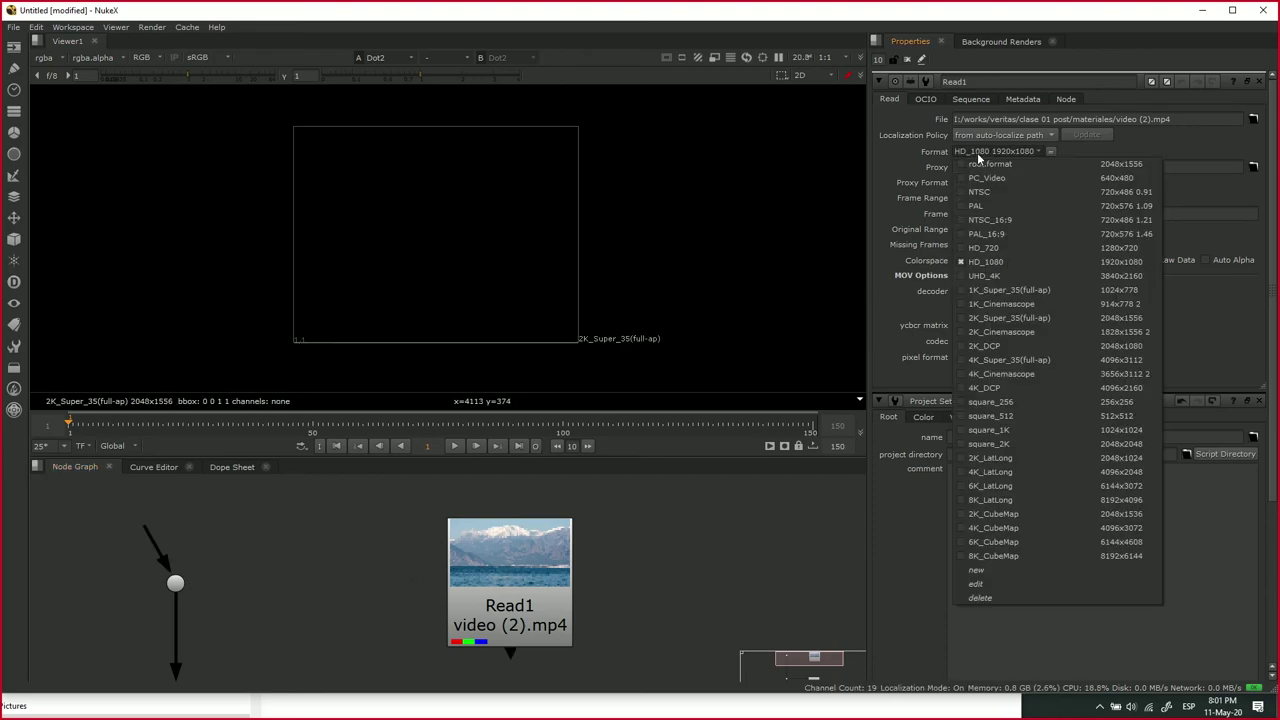
pyautogui.click(719, 564)
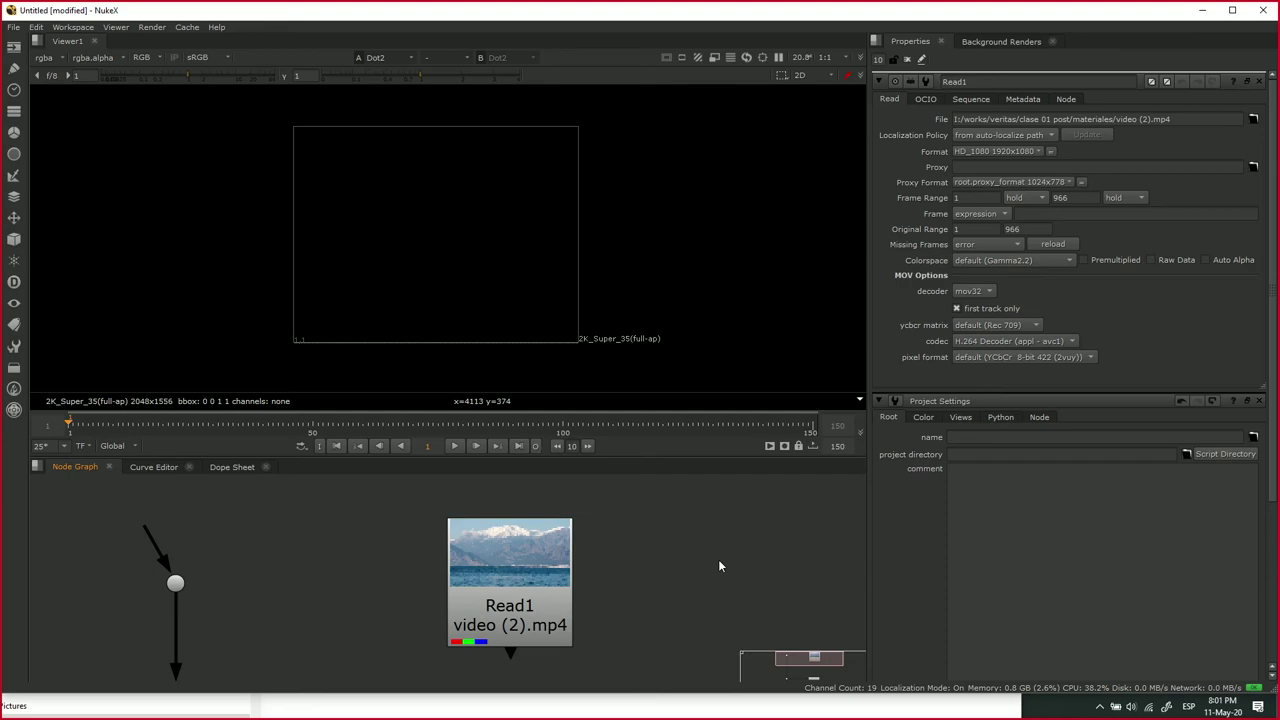
pyautogui.moveTo(154, 545); pyautogui.dragTo(501, 562)
pyautogui.moveTo(355, 577); pyautogui.dragTo(268, 551)
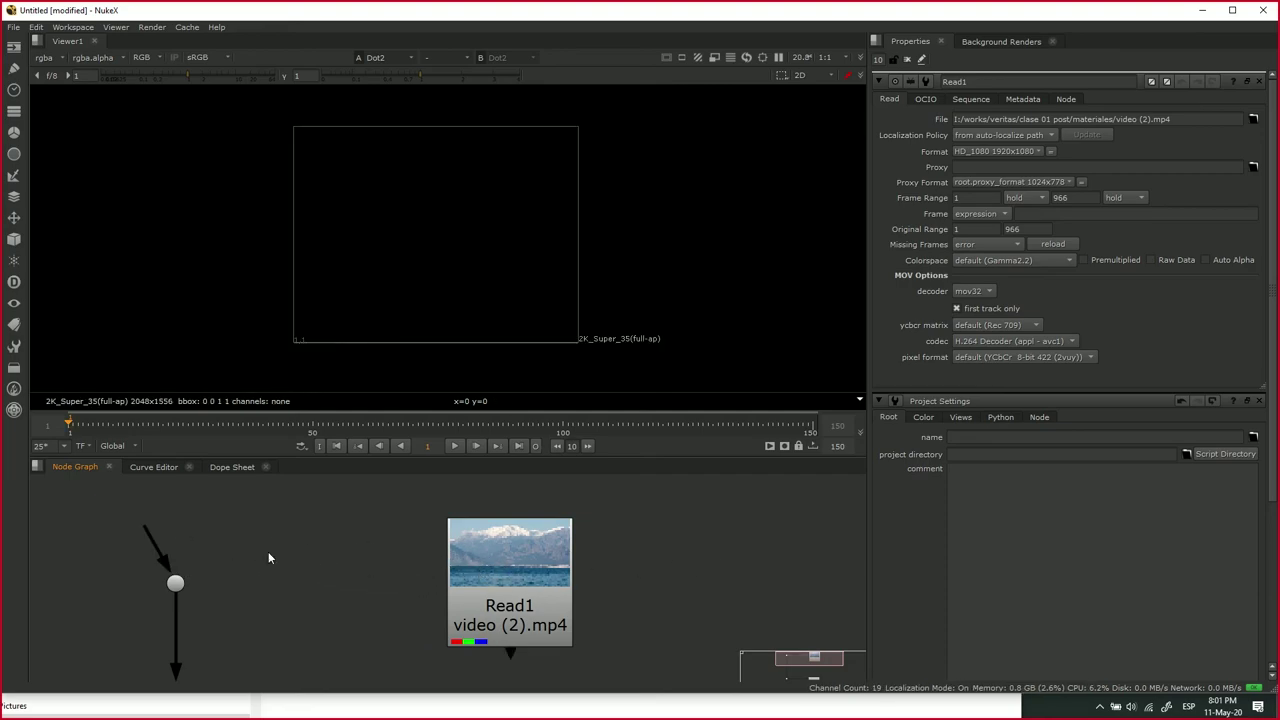
pyautogui.moveTo(158, 543); pyautogui.dragTo(330, 560)
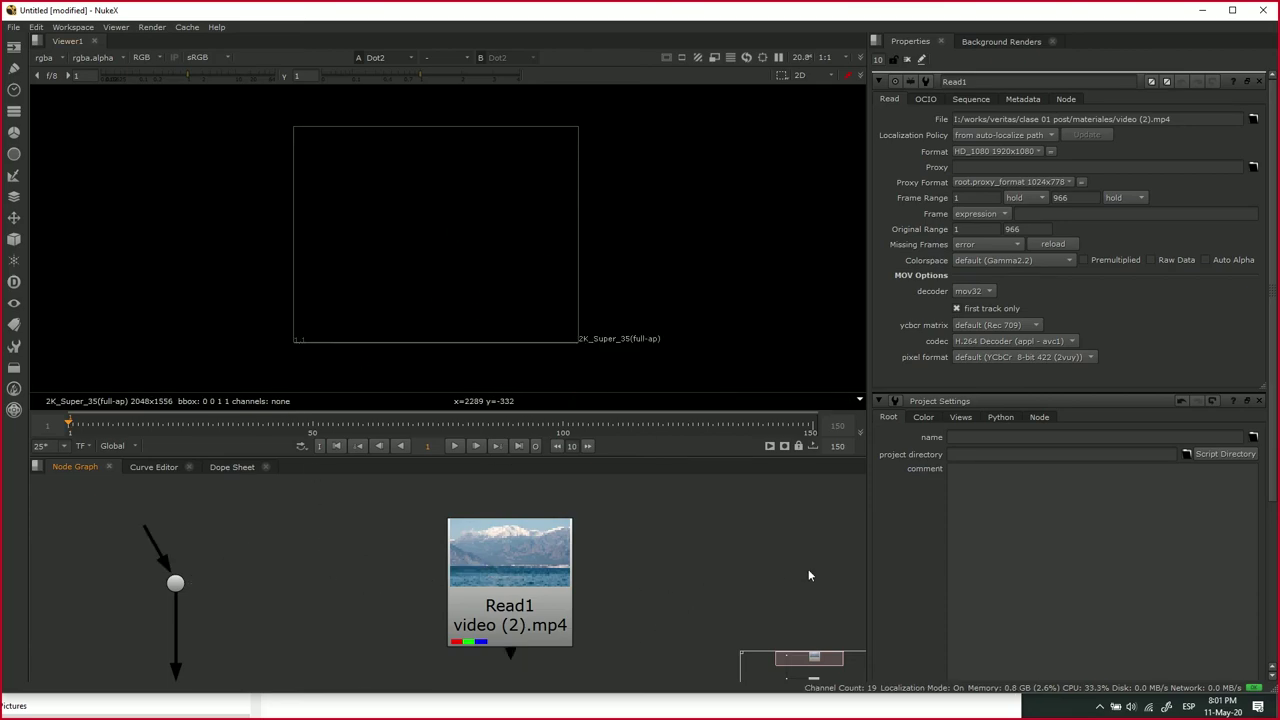
# - Switch to Chrome and show the Pexels page of the farming equipment video
pyautogui.hotkey('alt', 'Tab')
pyautogui.hotkey('alt', 'Tab')
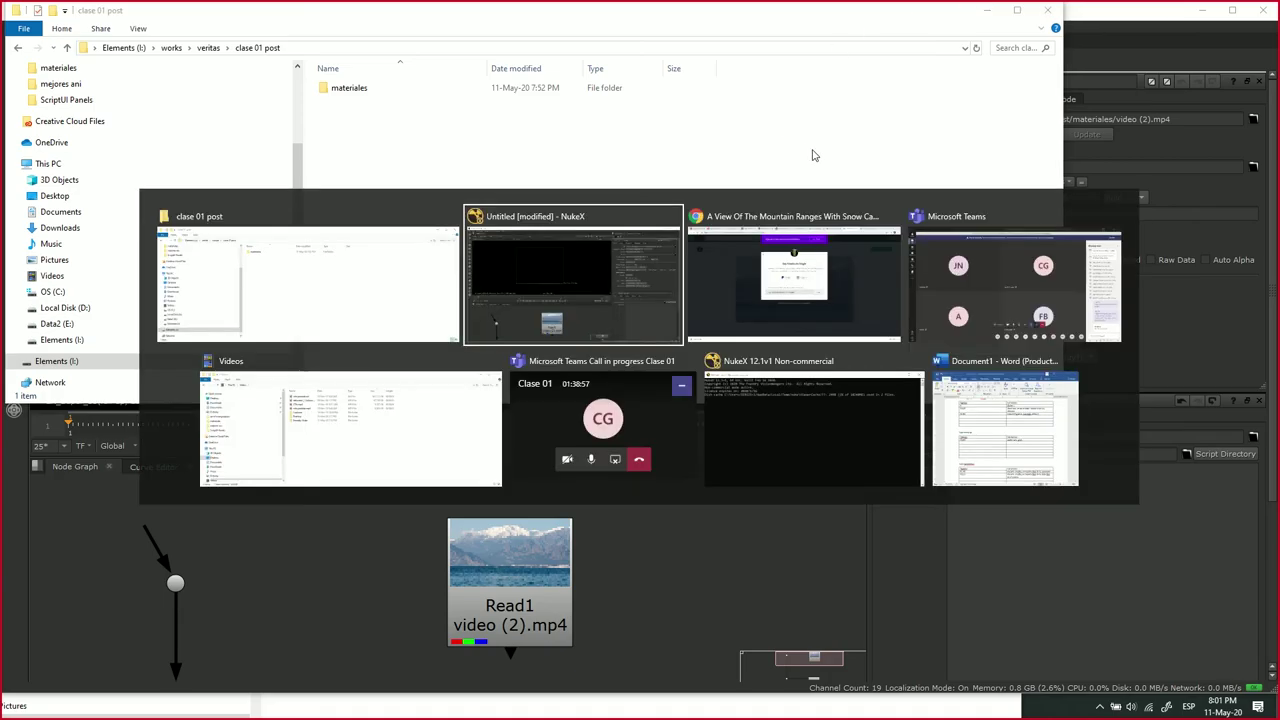
pyautogui.click(765, 270)
pyautogui.hotkey('ctrl', 'Tab')
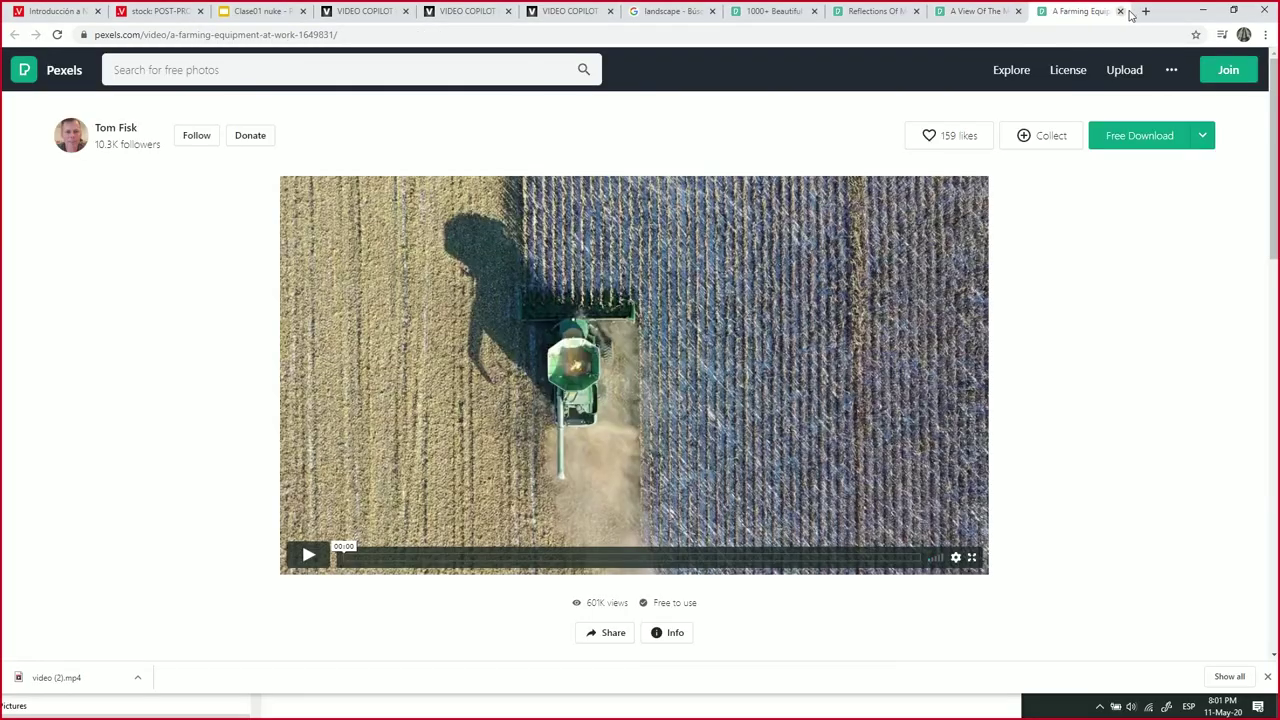
# - Open the Pexels page of the Reflections Of Mountains On A River video and examine its resolution and frame rate information
pyautogui.scroll(-3, 769, 380)
pyautogui.scroll(1, 760, 372)
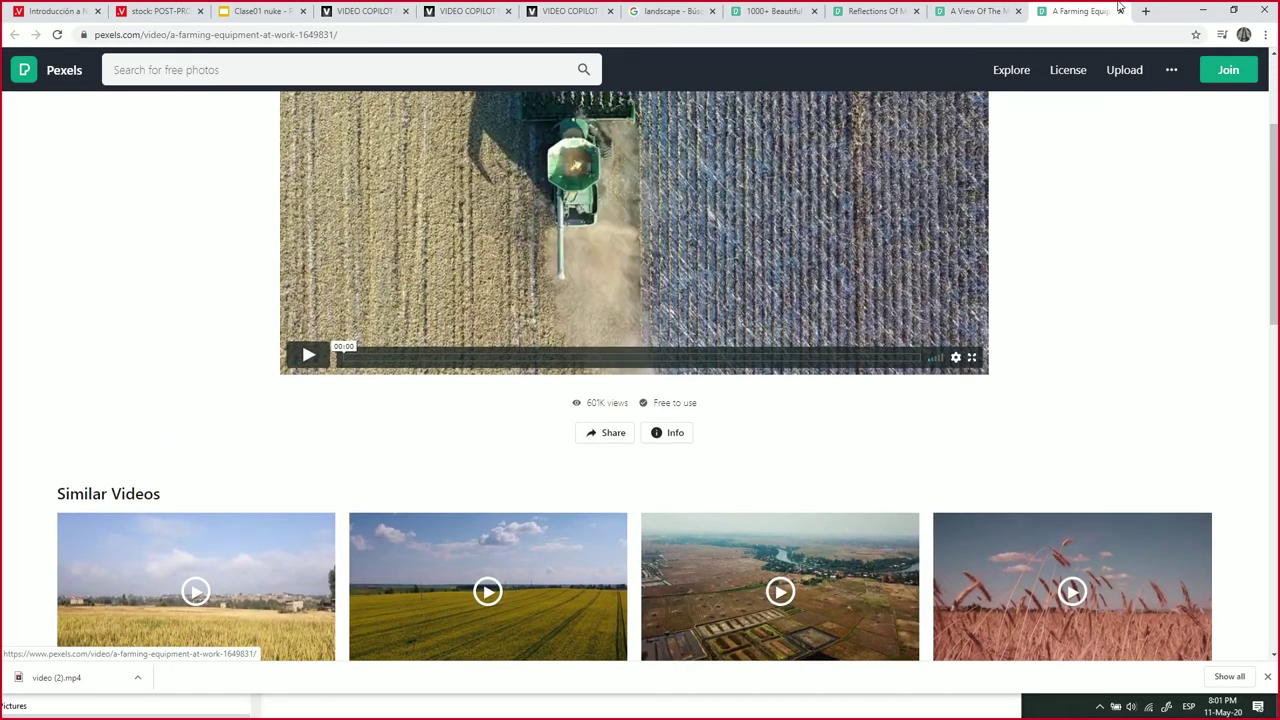
pyautogui.click(828, 9)
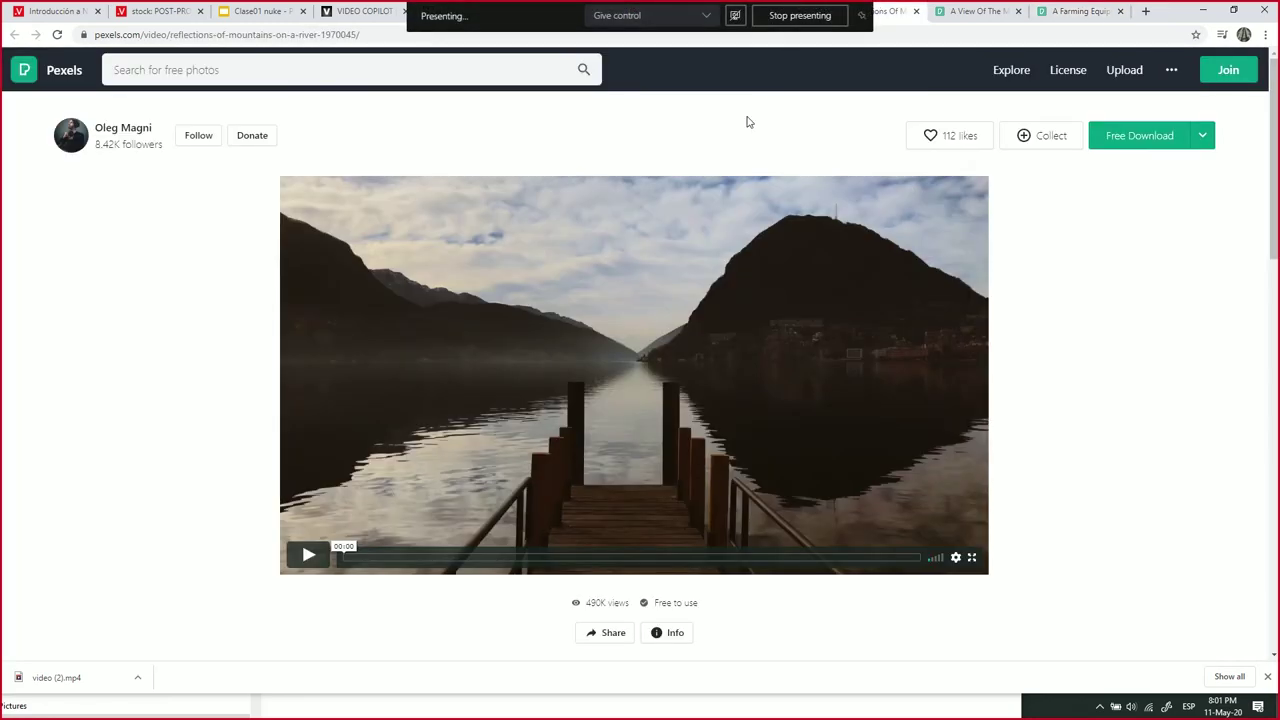
pyautogui.scroll(-3, 640, 370)
pyautogui.scroll(2, 700, 297)
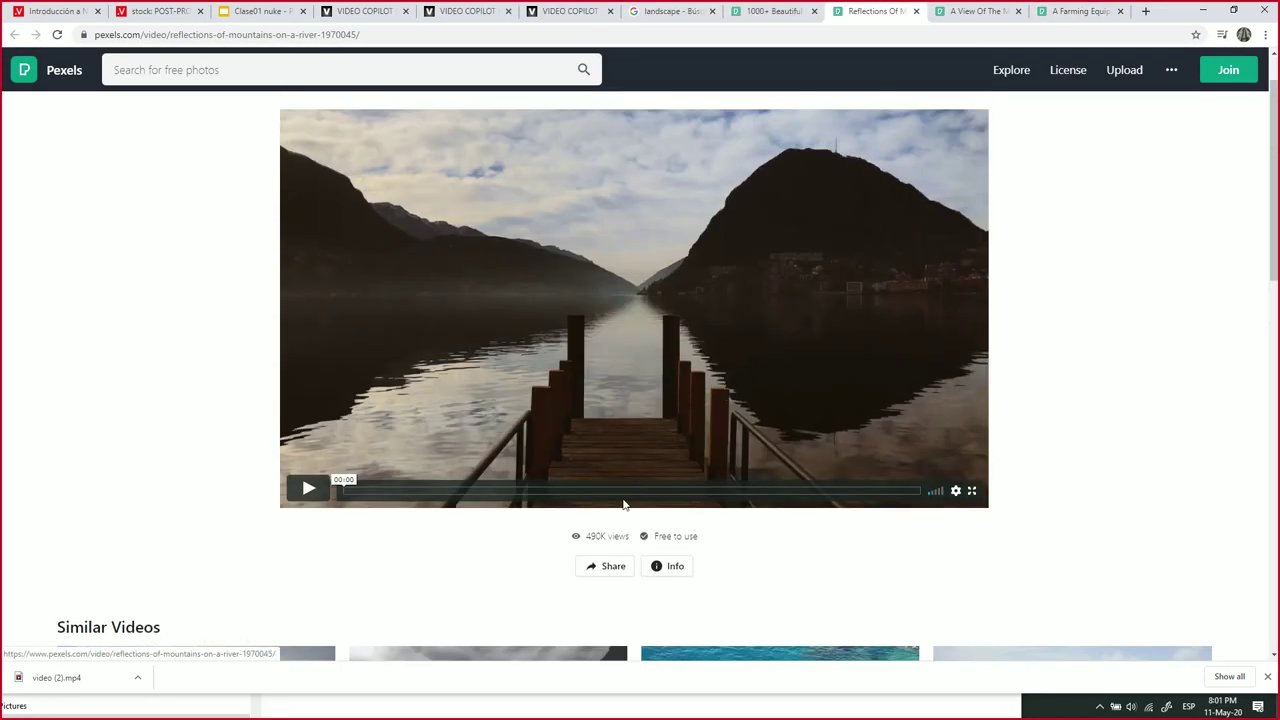
pyautogui.click(684, 572)
pyautogui.scroll(-5, 690, 450)
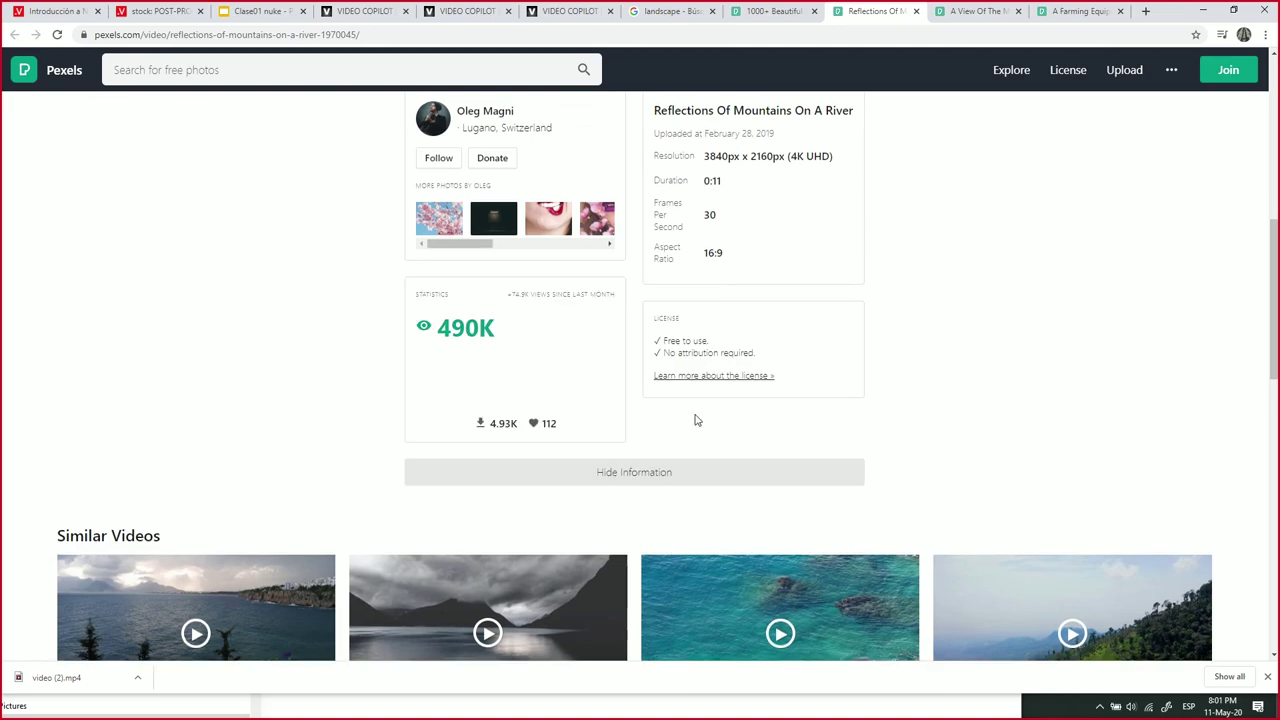
pyautogui.scroll(2, 978, 345)
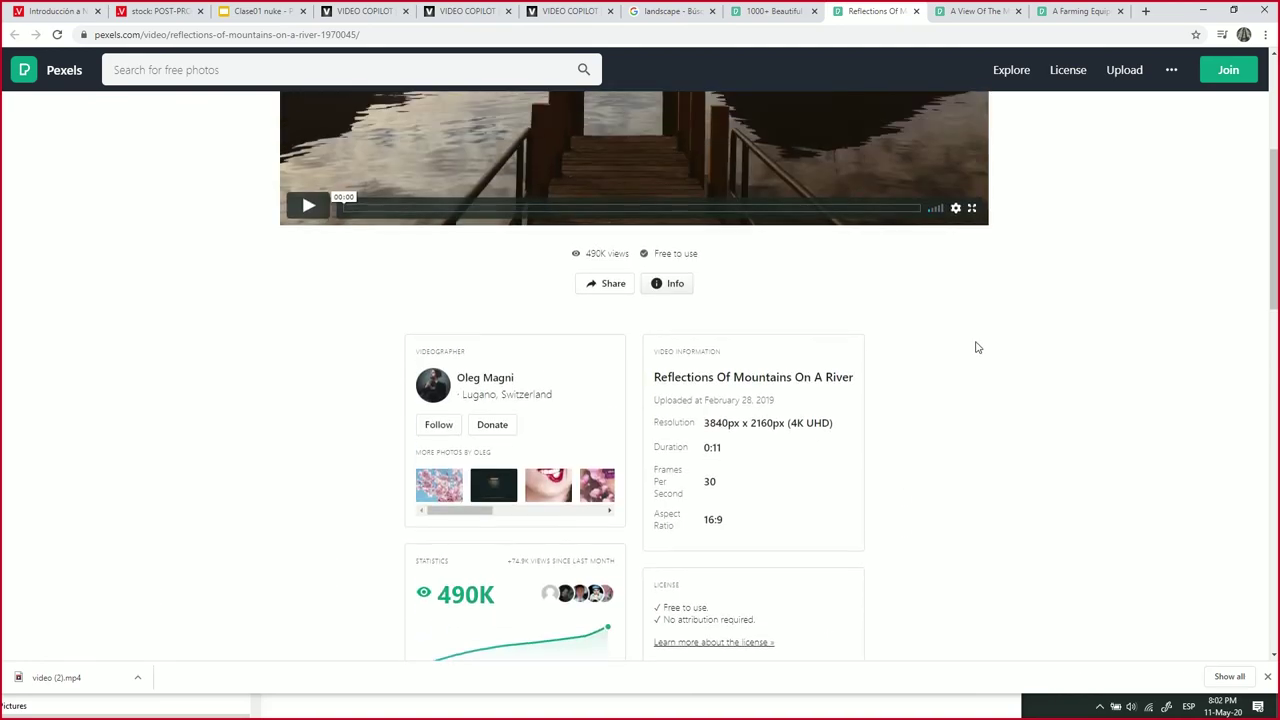
pyautogui.scroll(3, 909, 281)
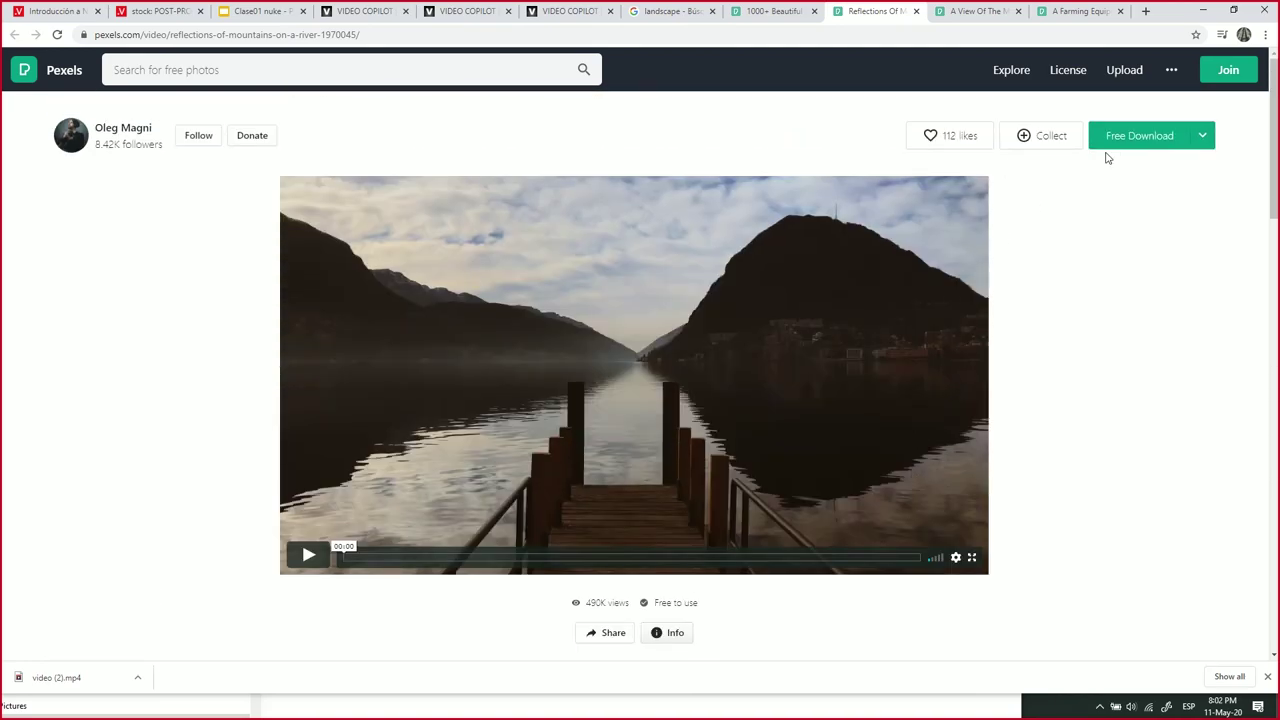
# - Download the mountain river video from Pexels and show the downloaded file in its folder
pyautogui.click(1110, 140)
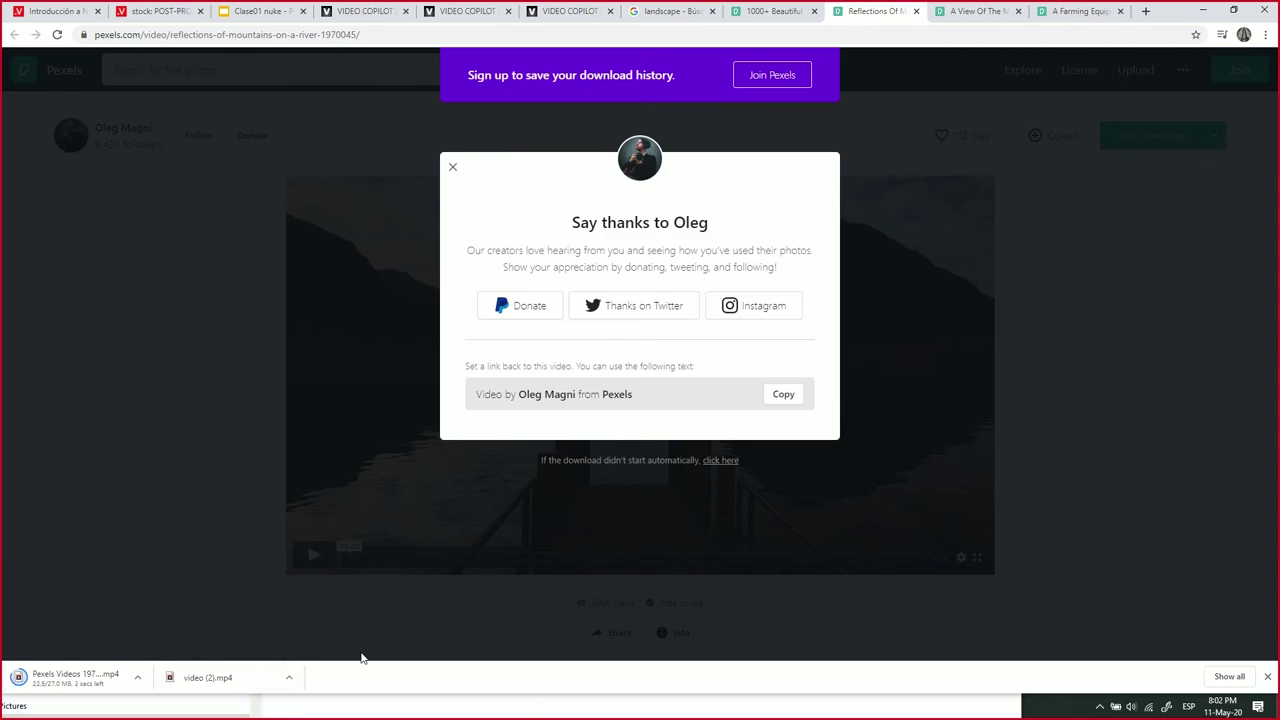
pyautogui.click(136, 681)
pyautogui.click(166, 630)
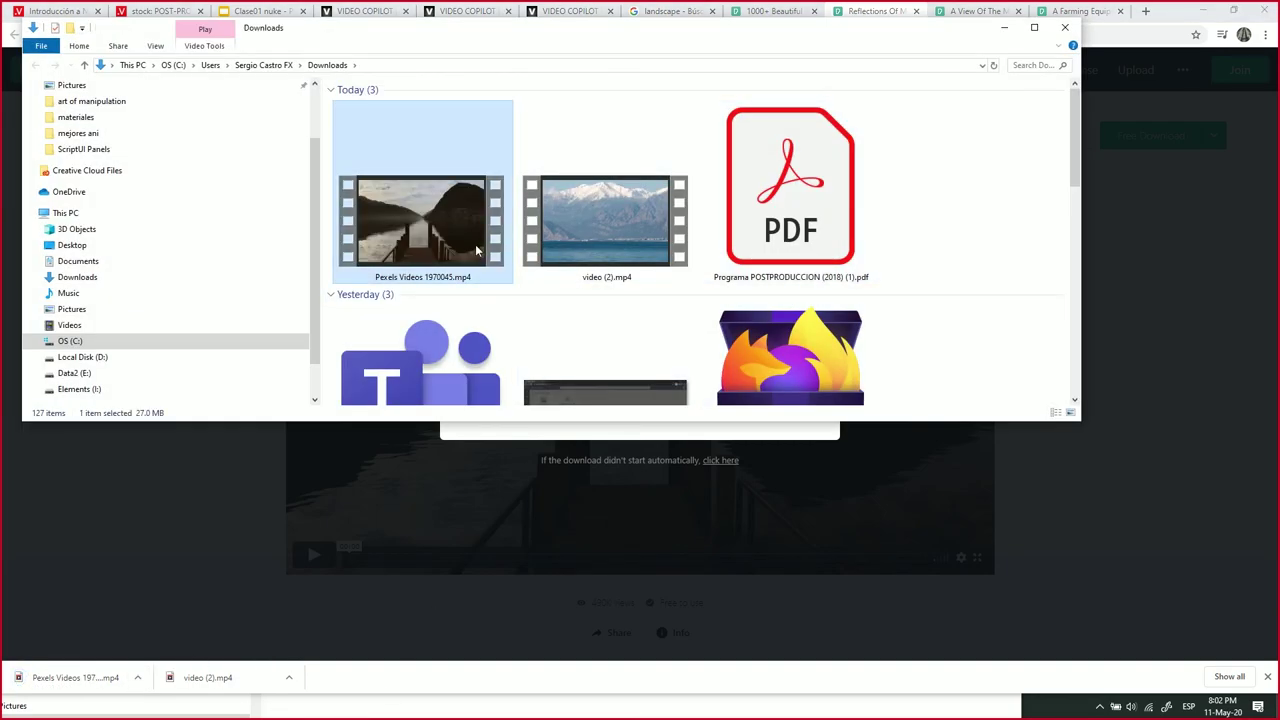
# - Copy Pexels Videos 1970045.mp4 from Downloads into the materiales folder of clase 01 post
pyautogui.hotkey('alt', 'Tab')
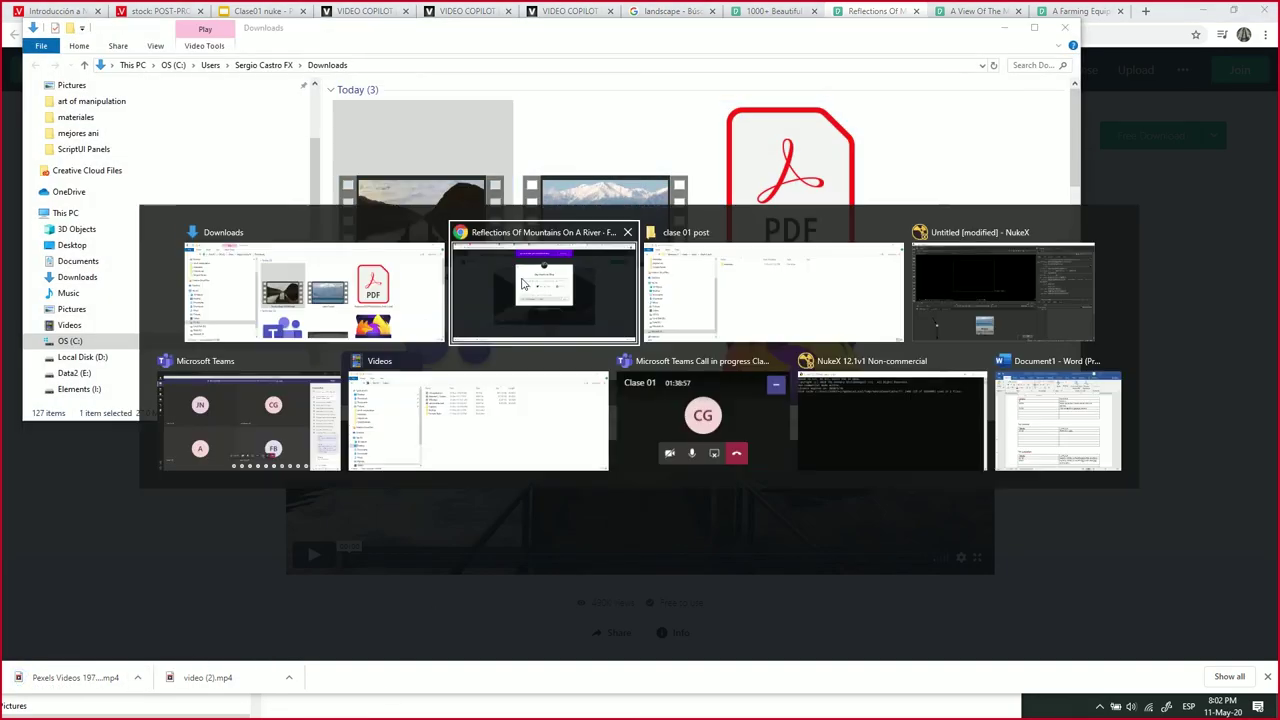
pyautogui.click(760, 298)
pyautogui.doubleClick(369, 92)
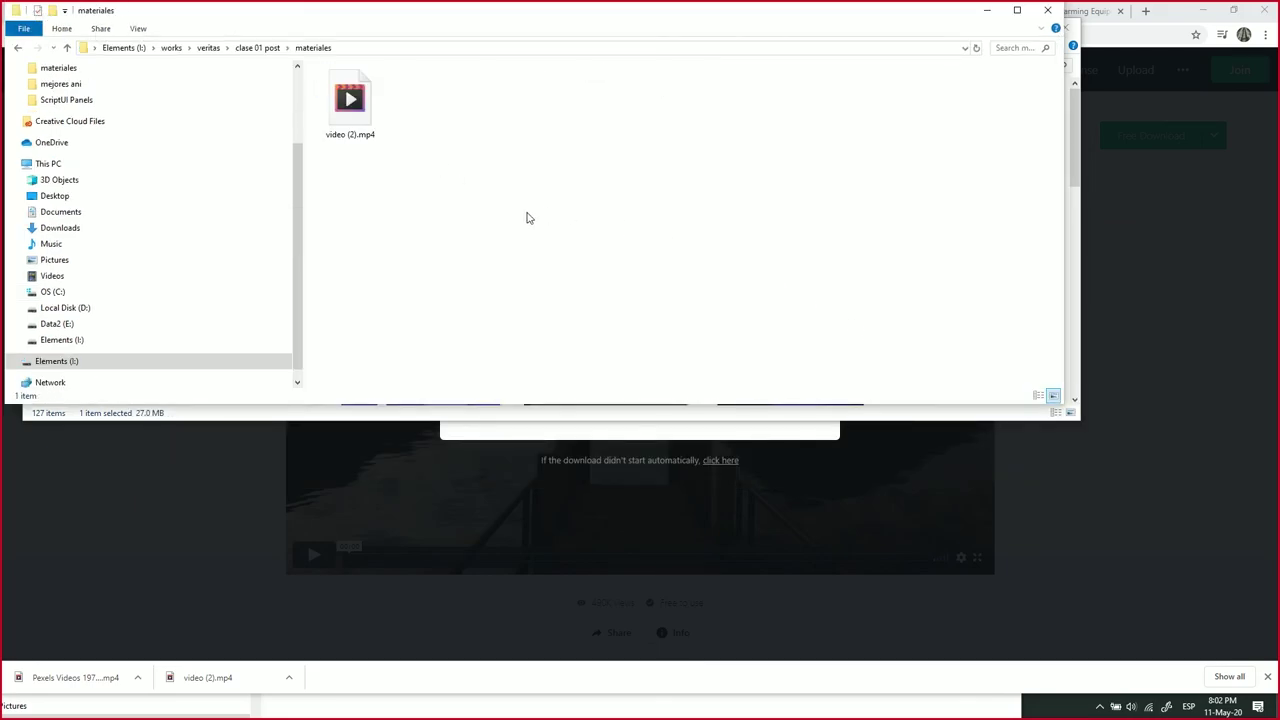
pyautogui.hotkey('ctrl', 'v')
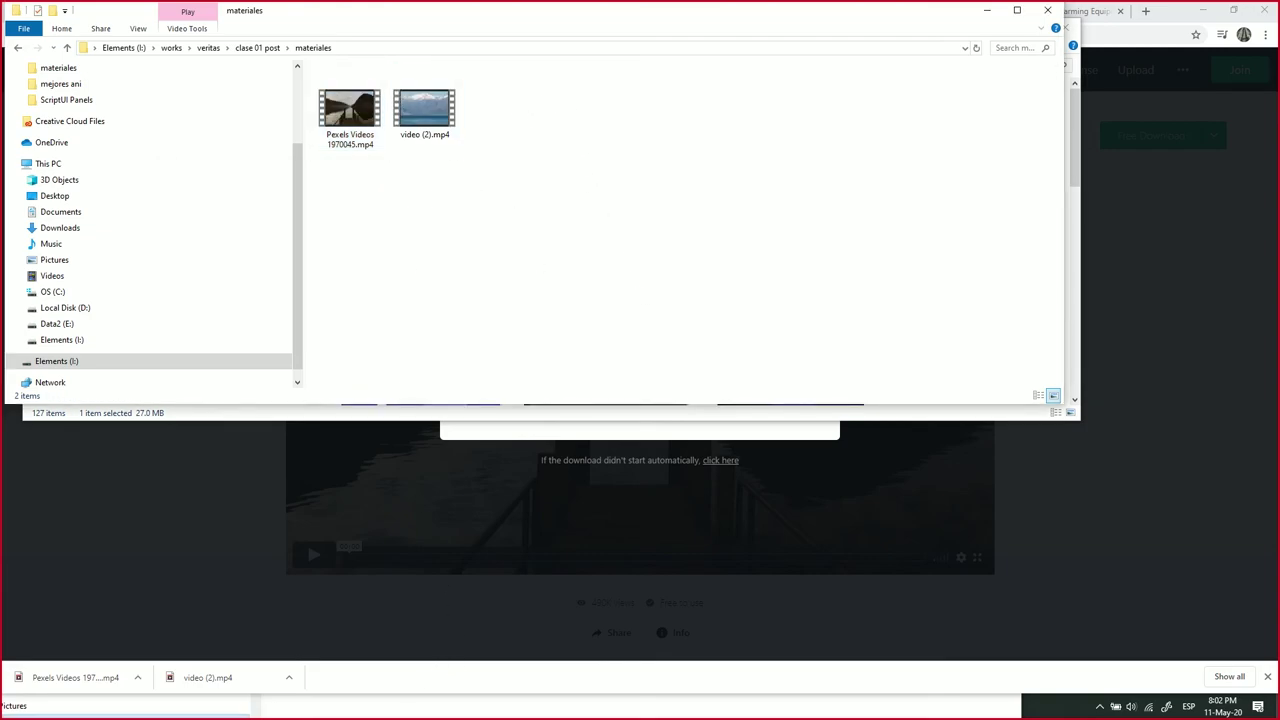
# - Import Pexels Videos 1970045.mp4 from the materiales folder into Nuke's Node Graph and return to the full Nuke window
pyautogui.hotkey('alt', 'Tab')
pyautogui.hotkey('alt', 'Tab')
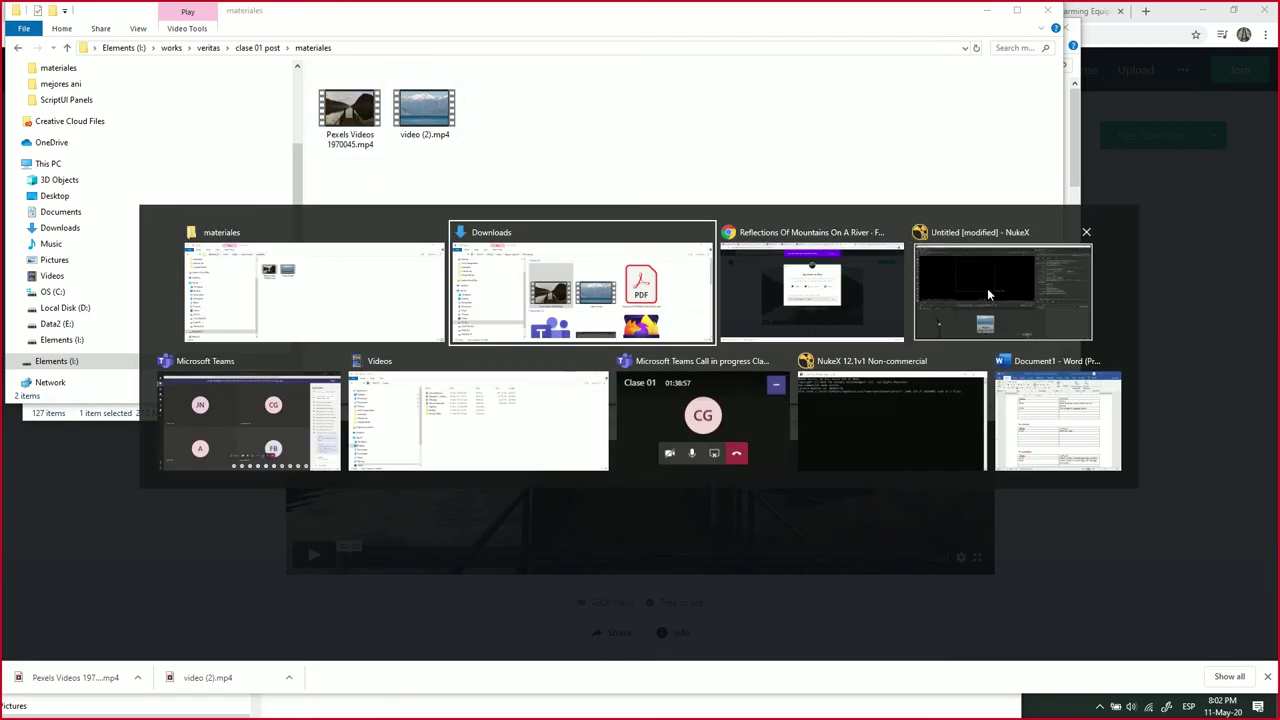
pyautogui.doubleClick(677, 22)
pyautogui.click(349, 125)
pyautogui.moveTo(340, 110); pyautogui.dragTo(866, 557)
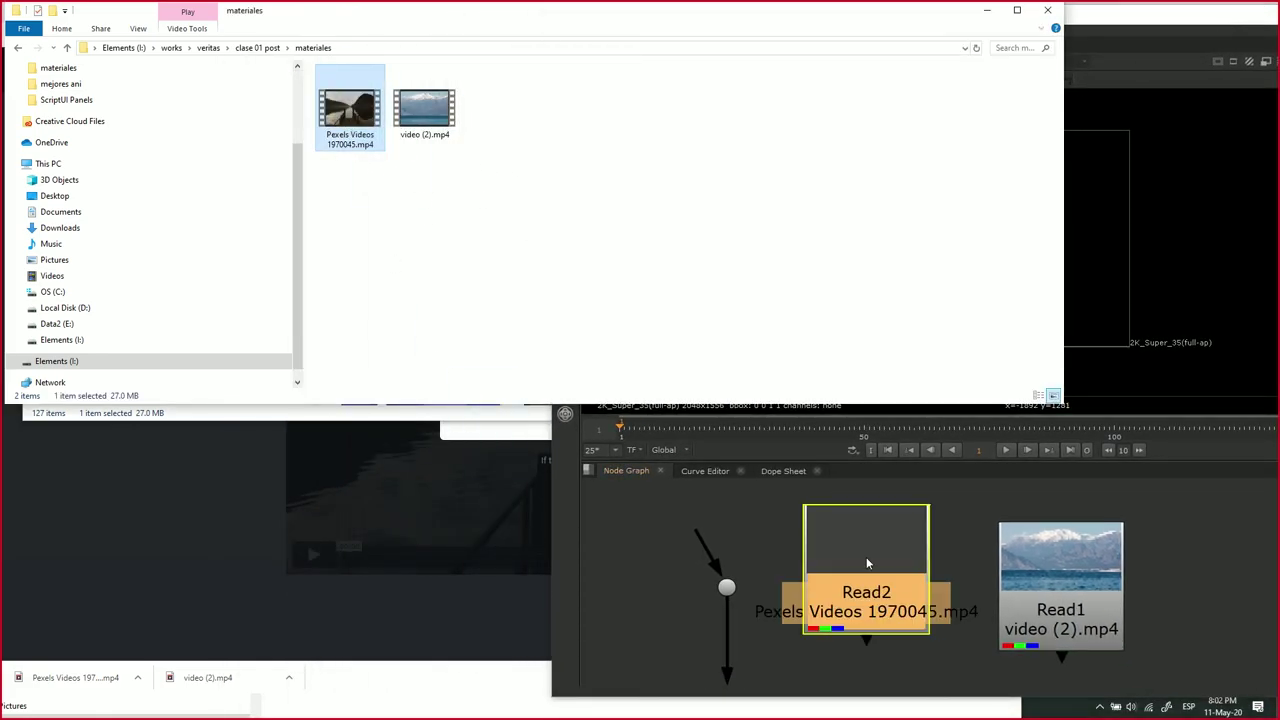
pyautogui.click(1248, 30)
pyautogui.moveTo(1248, 30); pyautogui.dragTo(1068, 125)
pyautogui.click(1034, 130)
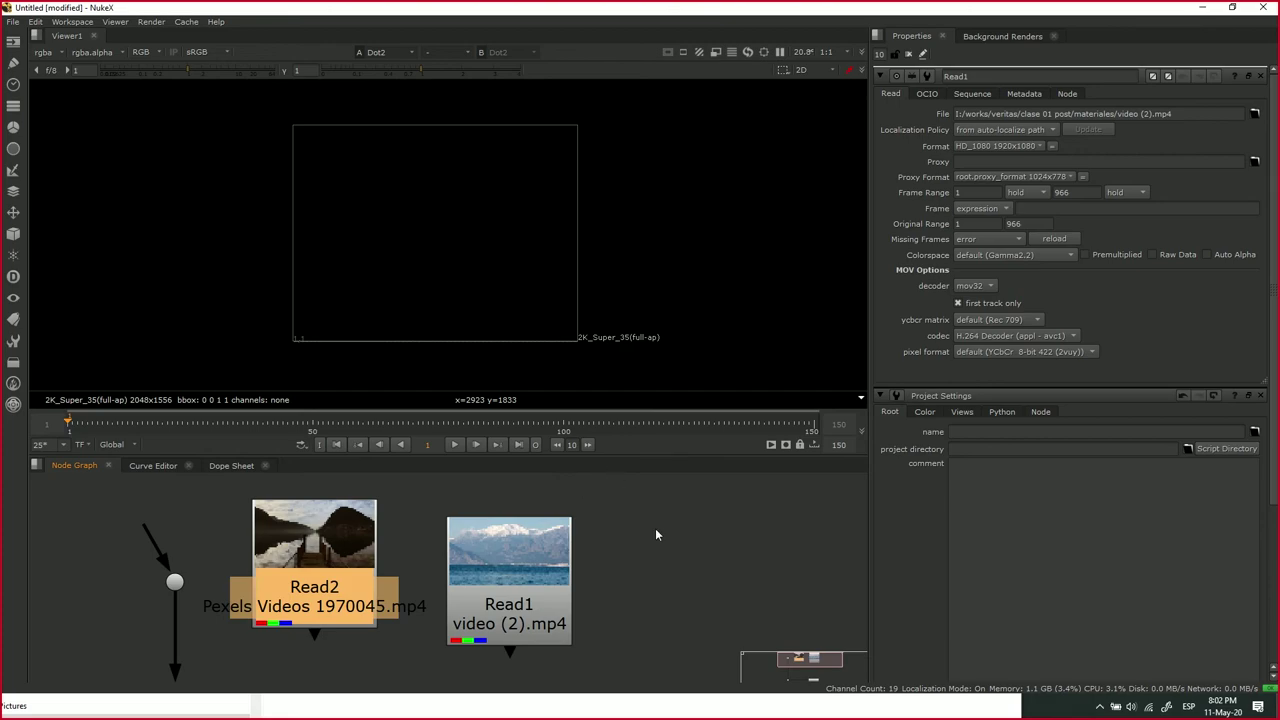
# - Space the two Read nodes apart in the Node Graph and open the properties of Read2
pyautogui.scroll(-3, 655, 528)
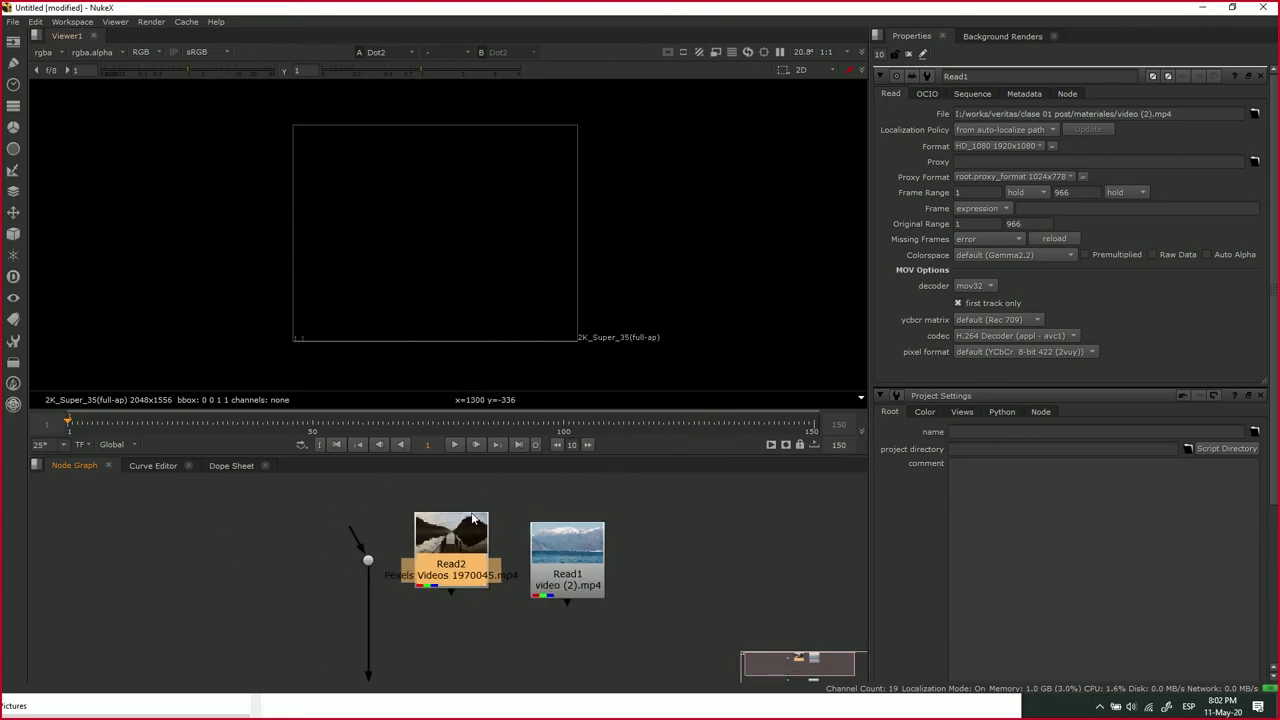
pyautogui.scroll(2, 460, 578)
pyautogui.moveTo(465, 574); pyautogui.dragTo(412, 585)
pyautogui.moveTo(523, 578); pyautogui.dragTo(683, 549)
pyautogui.doubleClick(428, 565)
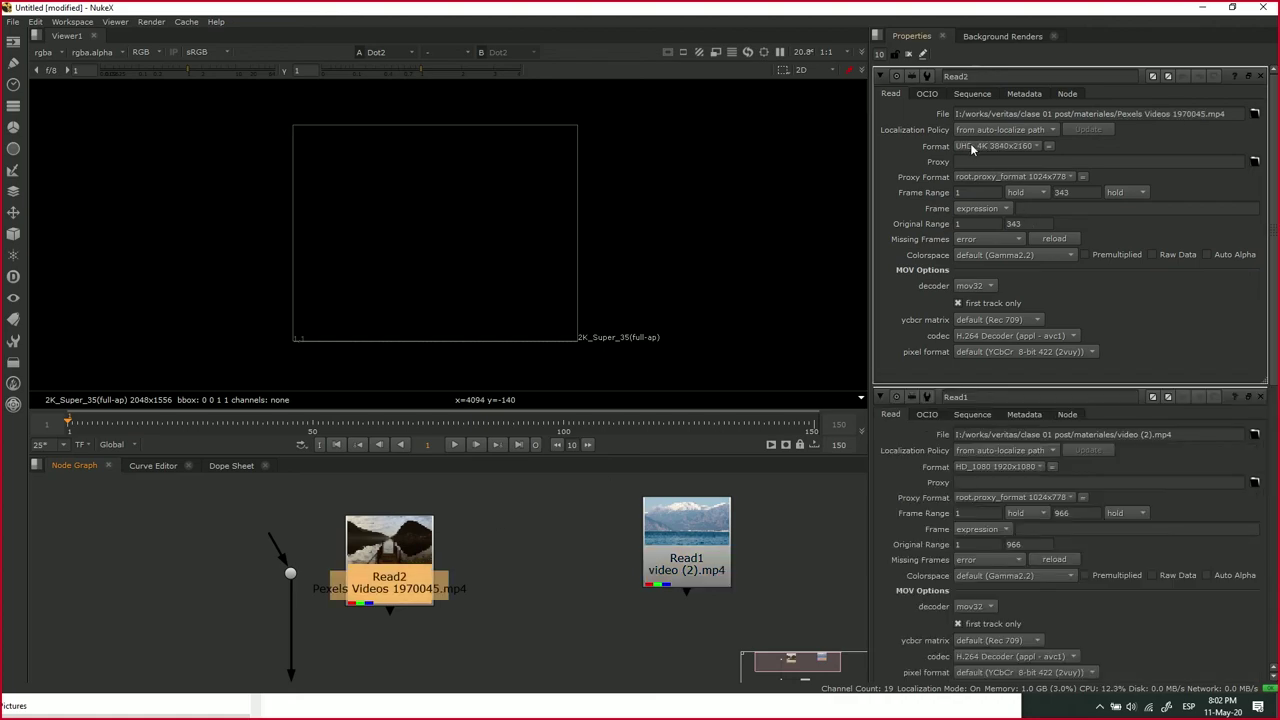
# - Connect the upper Dot to Read2 and inspect the clip's frame and format in the Viewer
pyautogui.scroll(2, 547, 379)
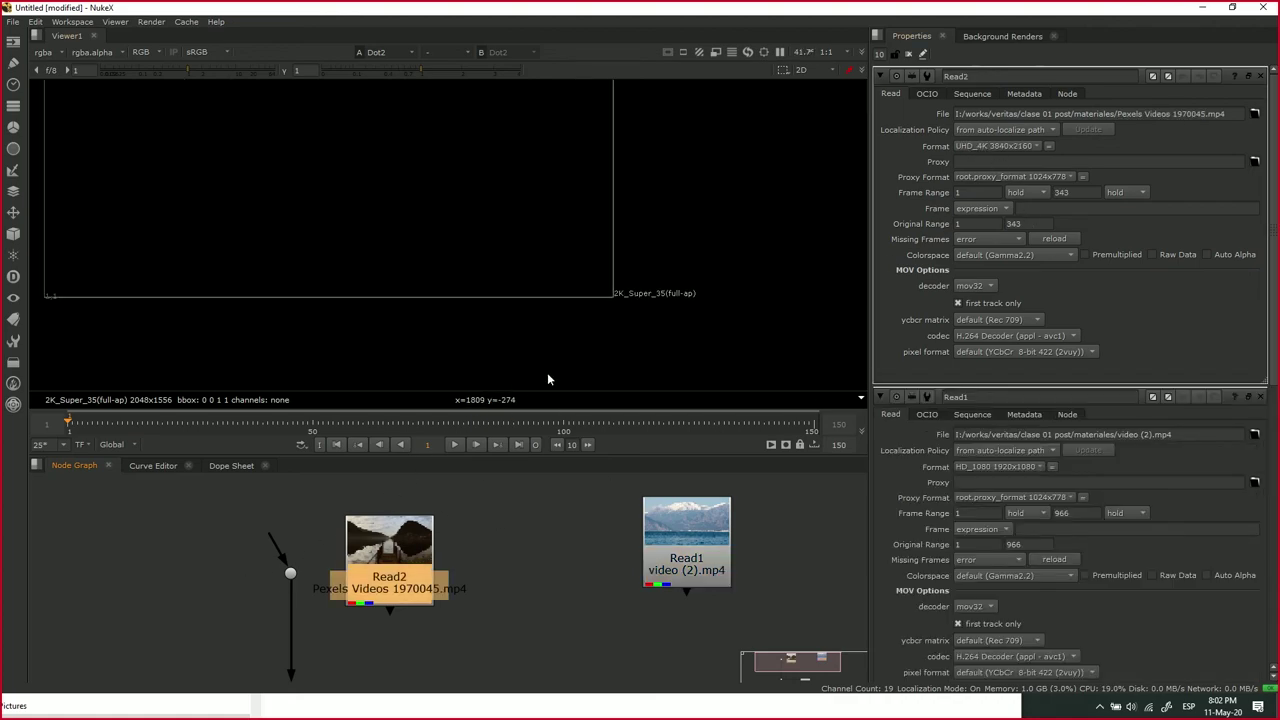
pyautogui.moveTo(281, 550); pyautogui.dragTo(365, 556)
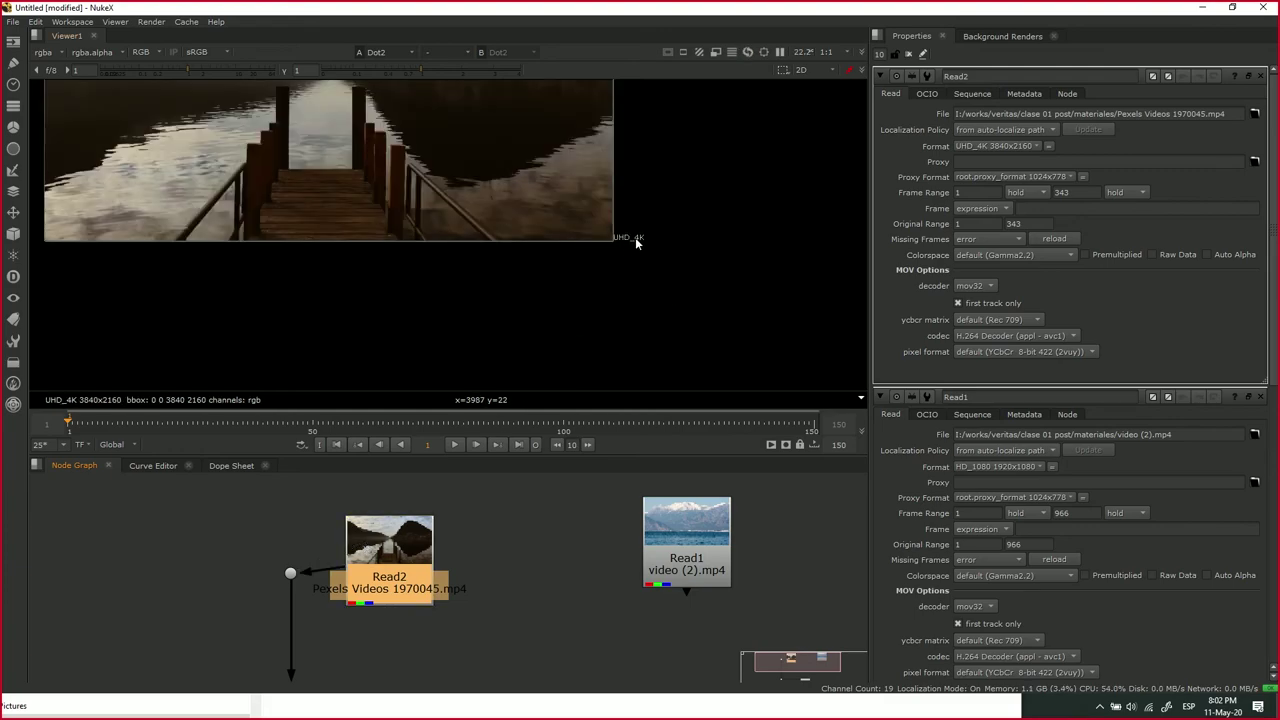
pyautogui.moveTo(487, 544); pyautogui.dragTo(645, 528)
pyautogui.moveTo(565, 553); pyautogui.dragTo(637, 566)
pyautogui.scroll(-2, 371, 197)
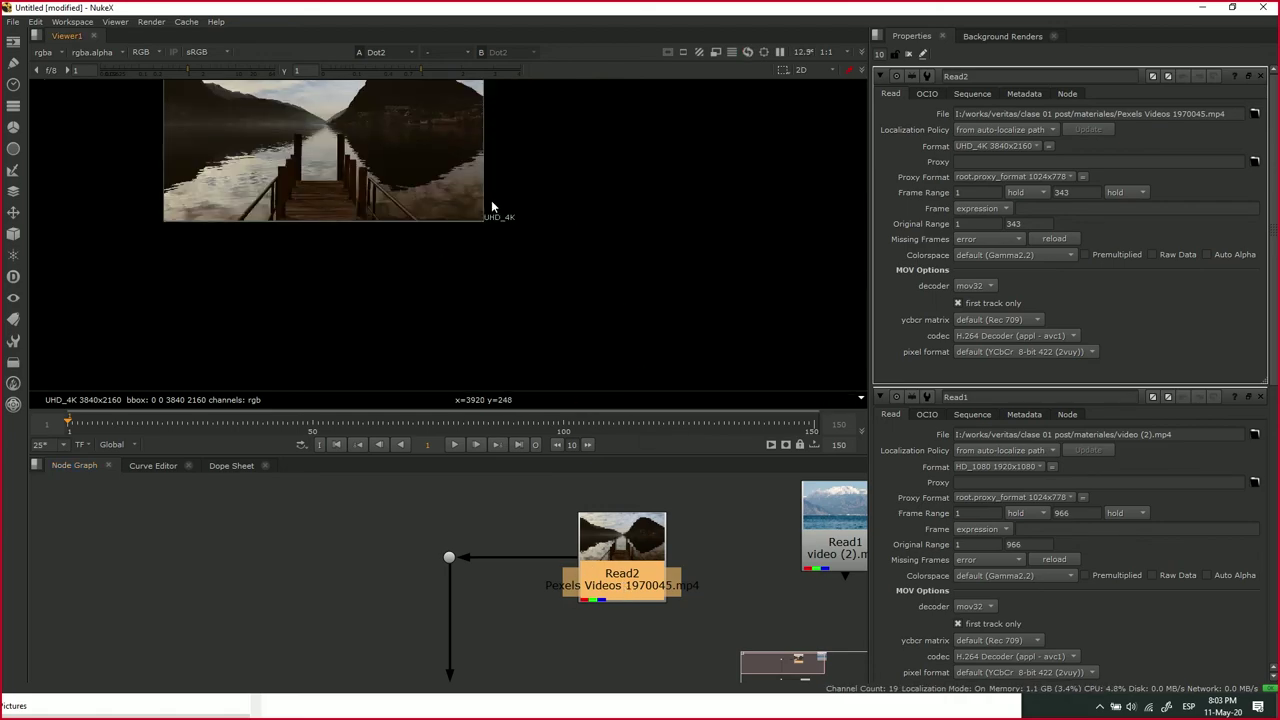
pyautogui.moveTo(509, 249); pyautogui.dragTo(594, 380)
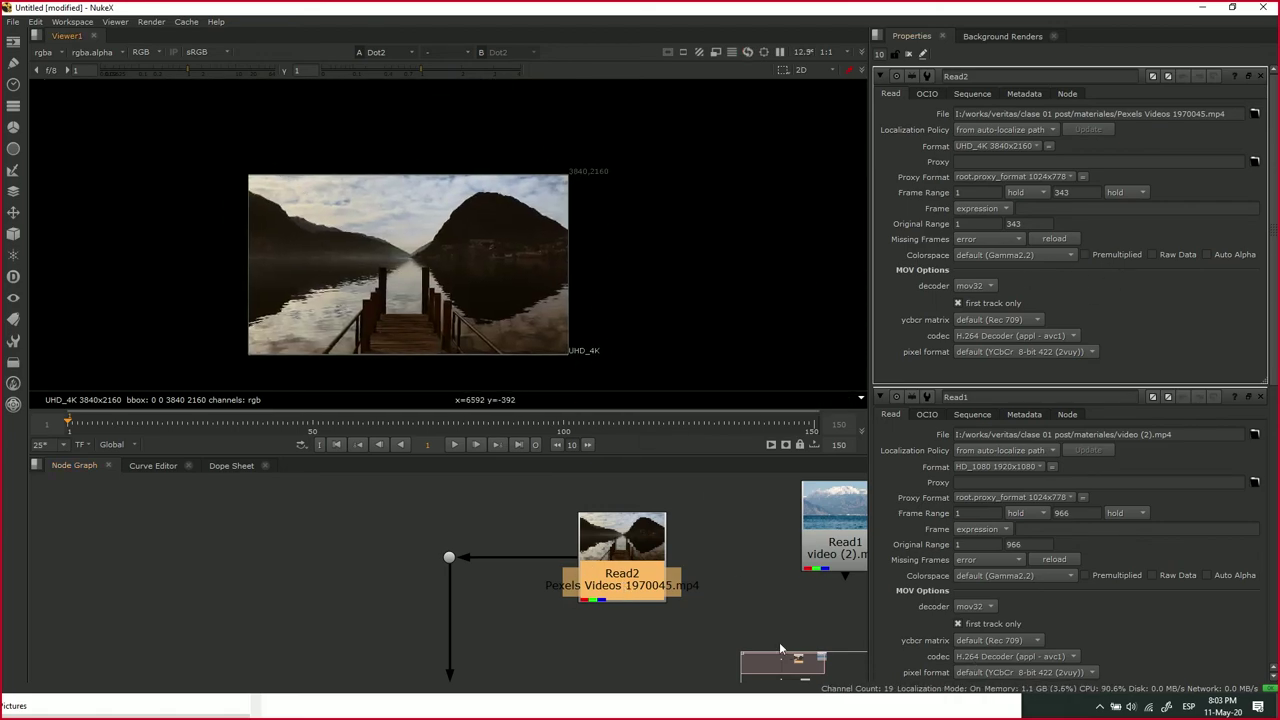
pyautogui.moveTo(188, 132); pyautogui.dragTo(693, 359)
pyautogui.scroll(5, 681, 598)
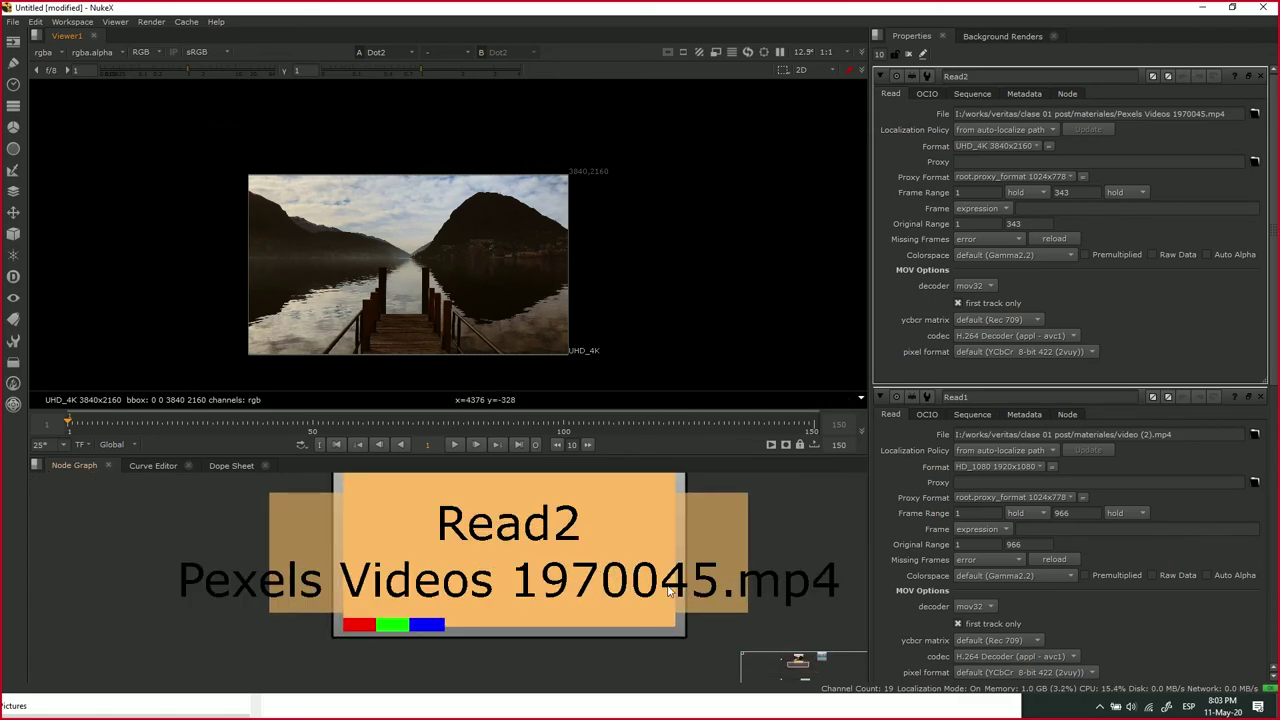
# - Detach the upper Dot from Read2 and place the Read1 and Read2 nodes side by side
pyautogui.scroll(-5, 670, 592)
pyautogui.moveTo(420, 540); pyautogui.dragTo(360, 540)
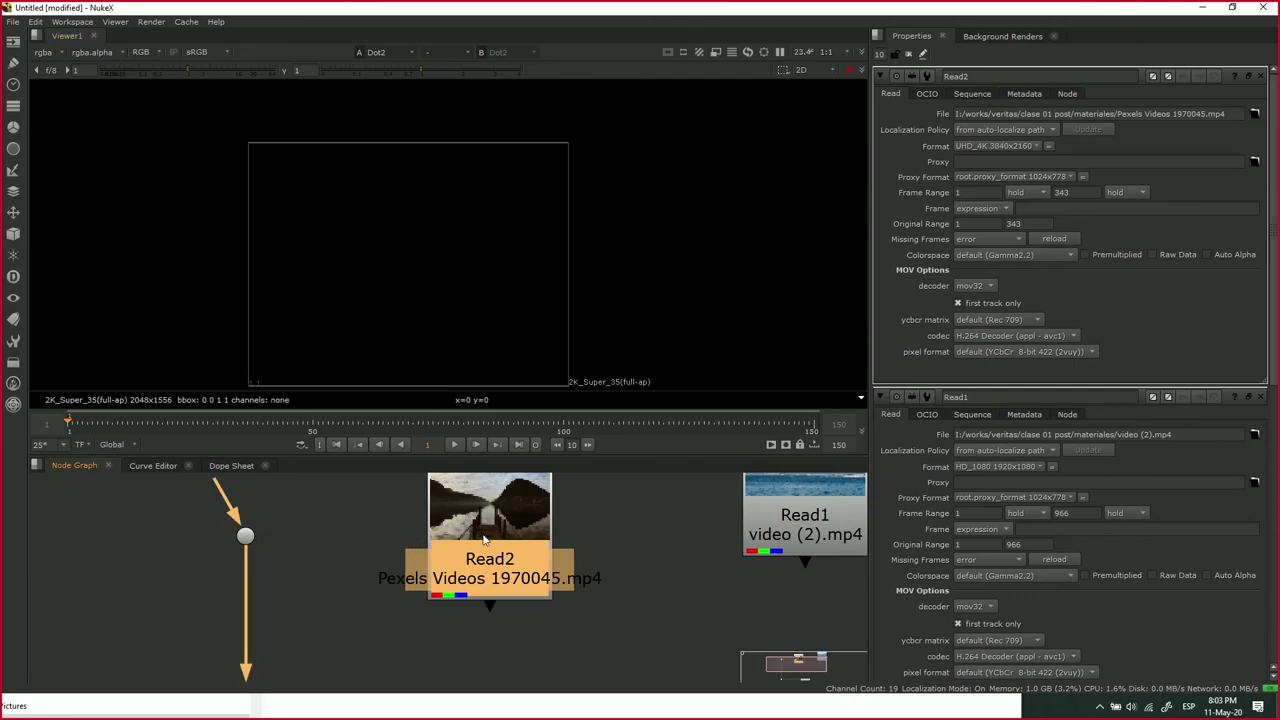
pyautogui.scroll(-1, 490, 541)
pyautogui.moveTo(607, 542); pyautogui.dragTo(469, 607)
pyautogui.scroll(-3, 469, 607)
pyautogui.moveTo(391, 606); pyautogui.dragTo(645, 574)
pyautogui.click(730, 556)
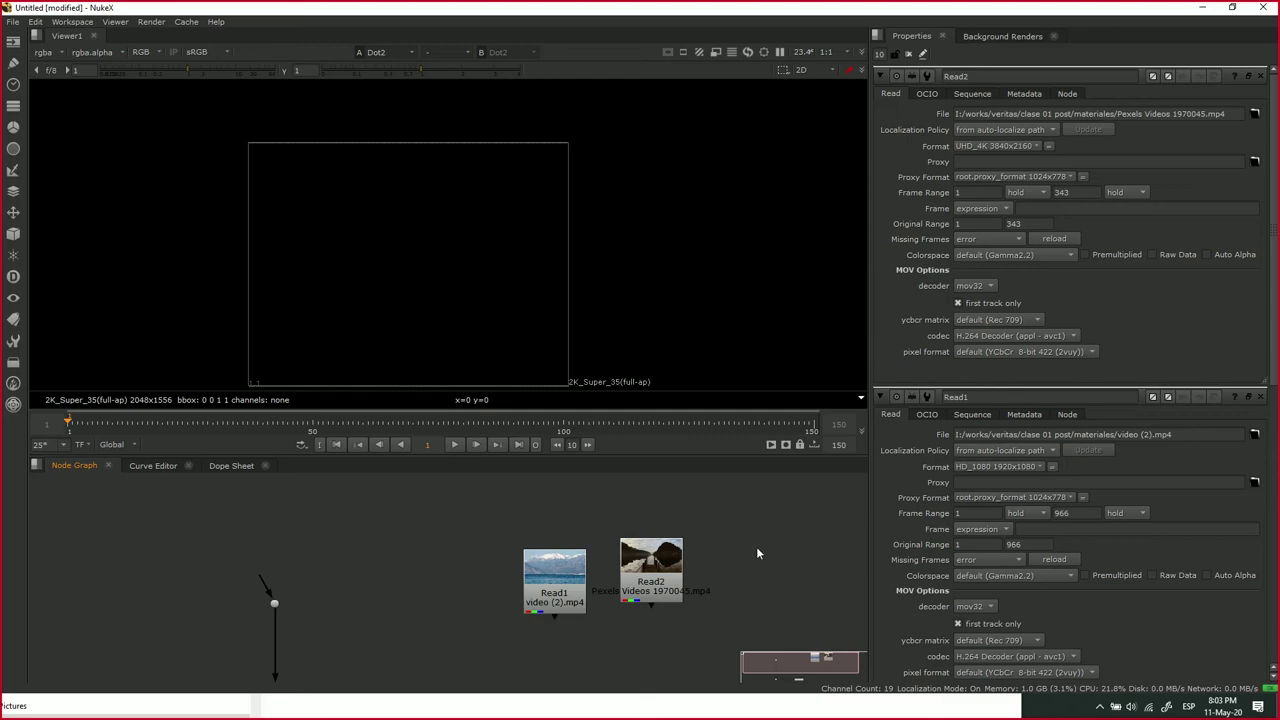
# - Open the Project Settings and set the full size format to HD_1080
pyautogui.press('s')
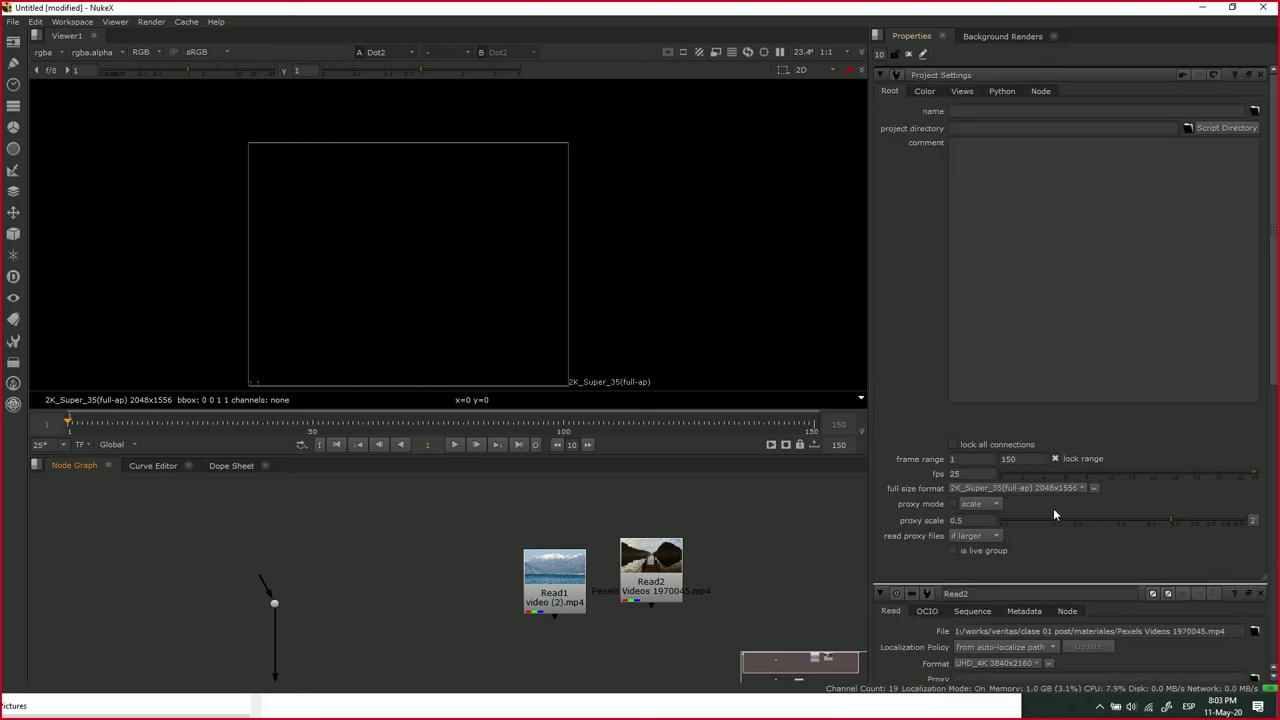
pyautogui.click(986, 489)
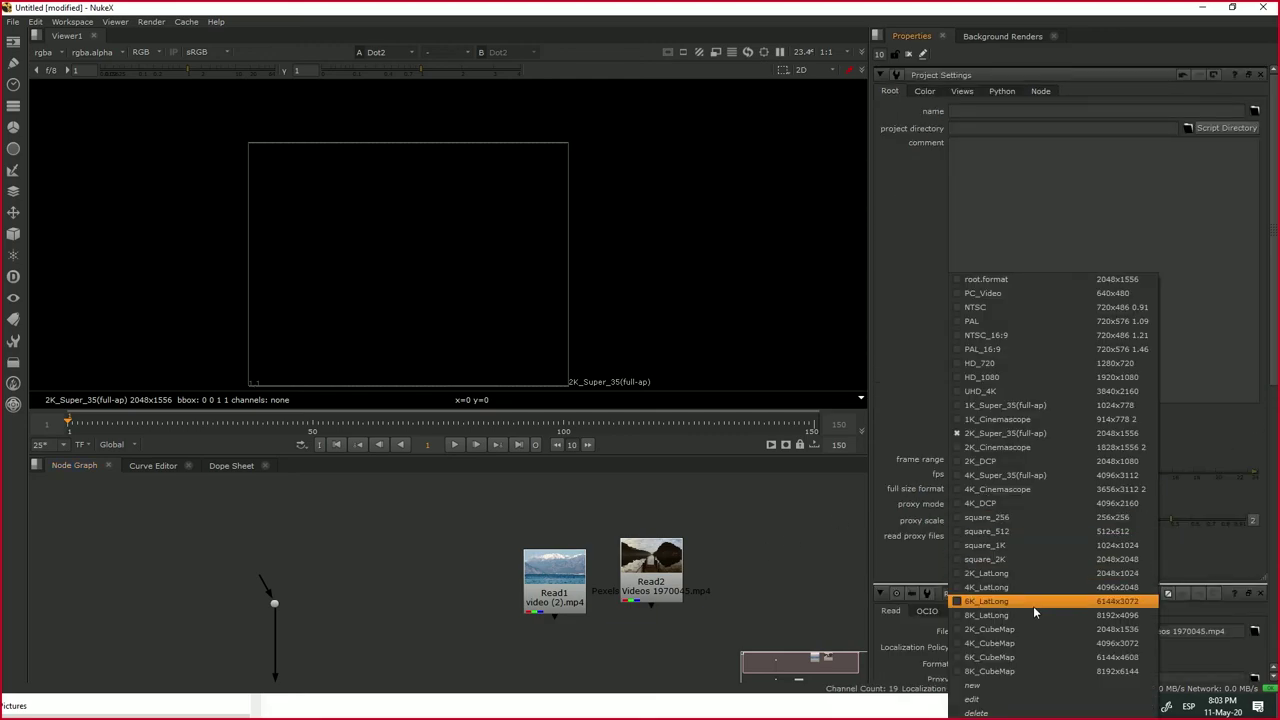
pyautogui.click(1000, 377)
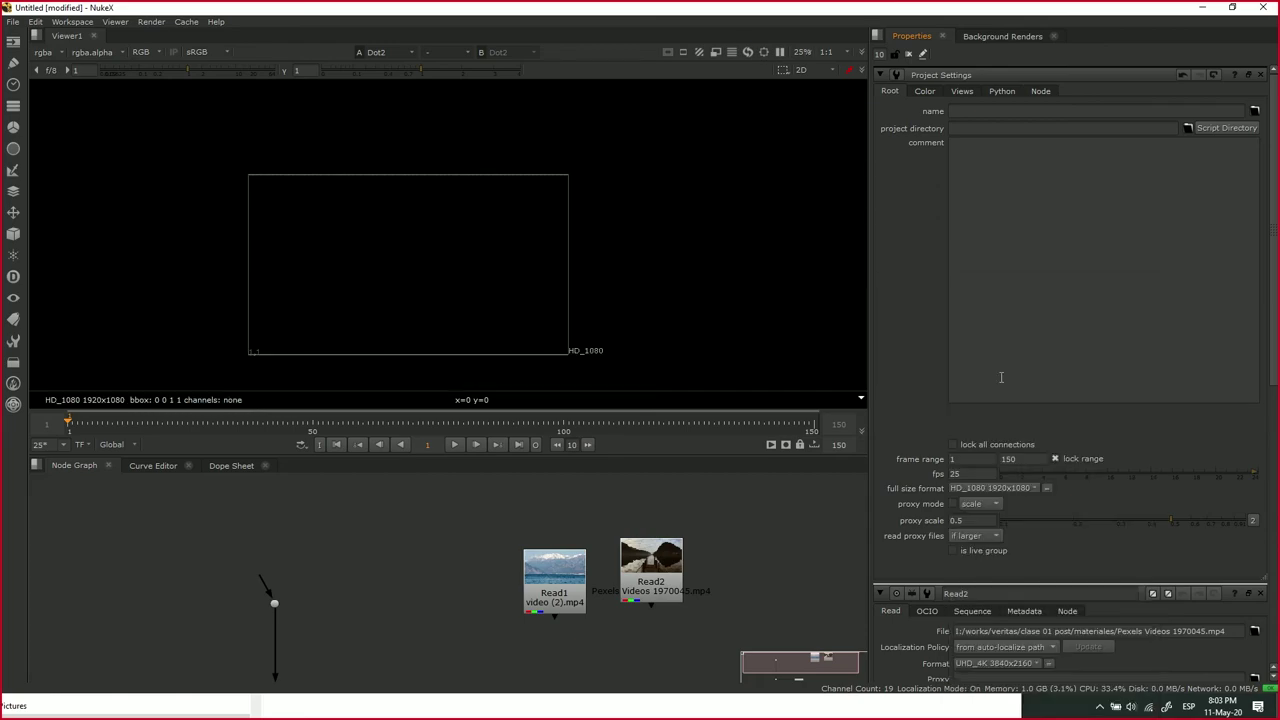
# - Create a new project format named cuadrado with a file size of 1000 by 1000
pyautogui.click(988, 488)
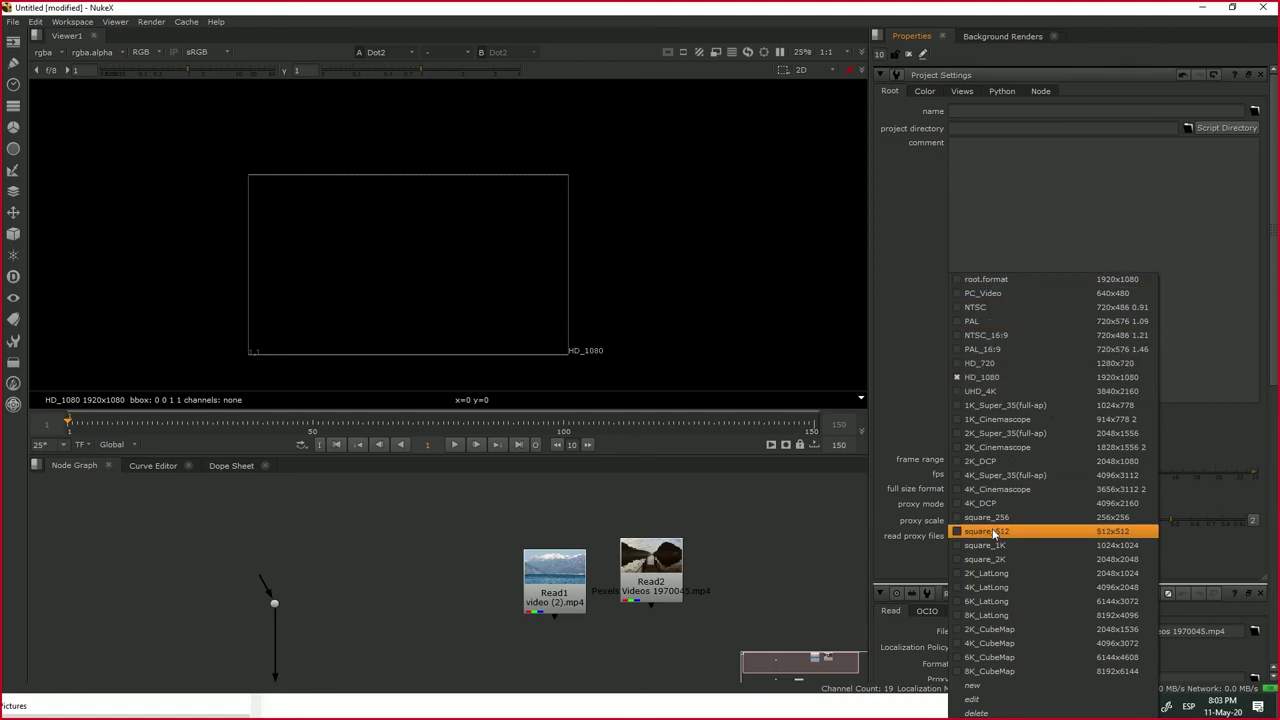
pyautogui.click(978, 688)
pyautogui.press('Tab')
pyautogui.write('1000')
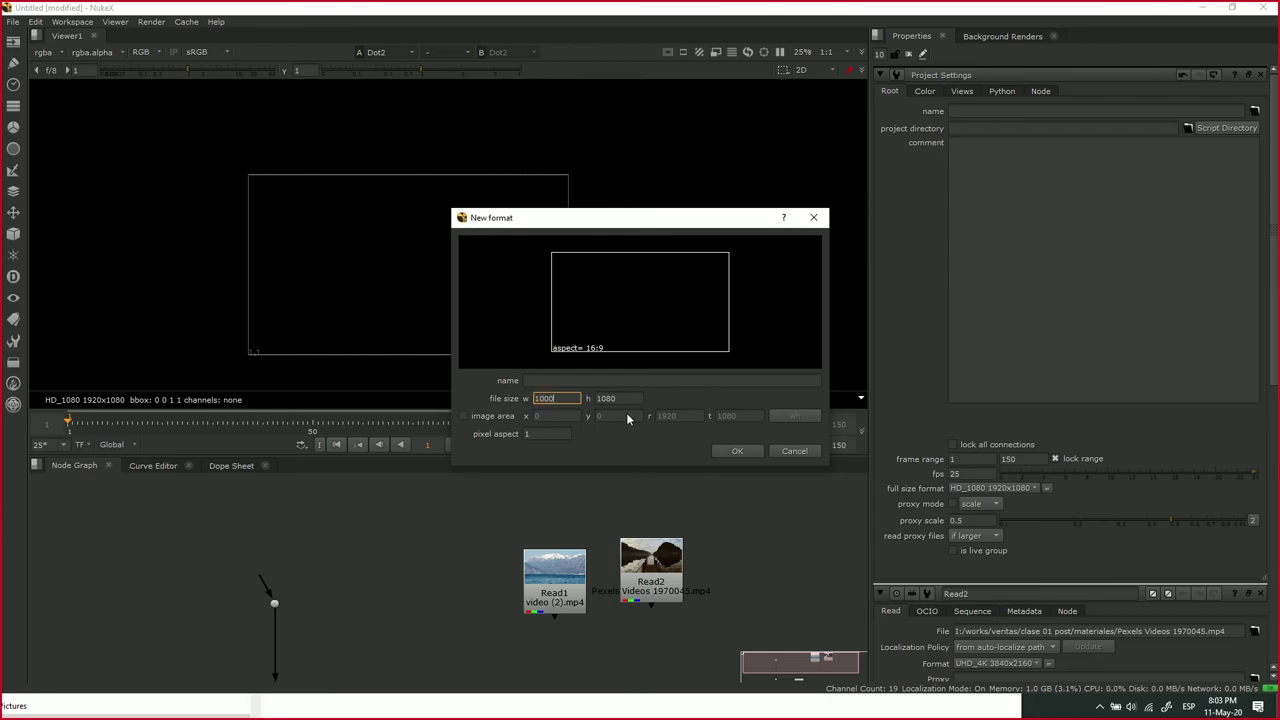
pyautogui.press('Tab')
pyautogui.write('1000')
pyautogui.click(560, 381)
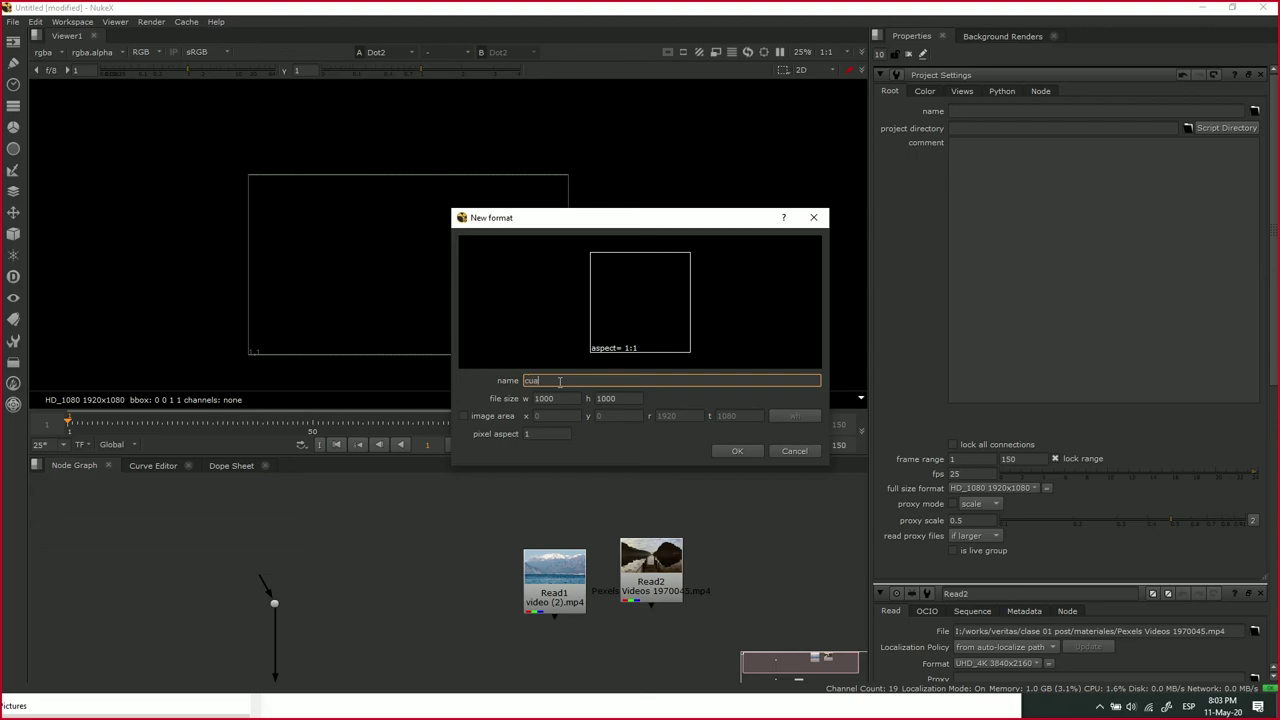
pyautogui.click(736, 450)
pyautogui.moveTo(500, 290); pyautogui.dragTo(481, 225)
# - Set the project's proxy scale to 0.38 and its full size format to 2K_DCP
pyautogui.click(1030, 490)
pyautogui.click(1046, 542)
pyautogui.scroll(-1, 1030, 500)
pyautogui.click(1011, 448)
pyautogui.click(1011, 448)
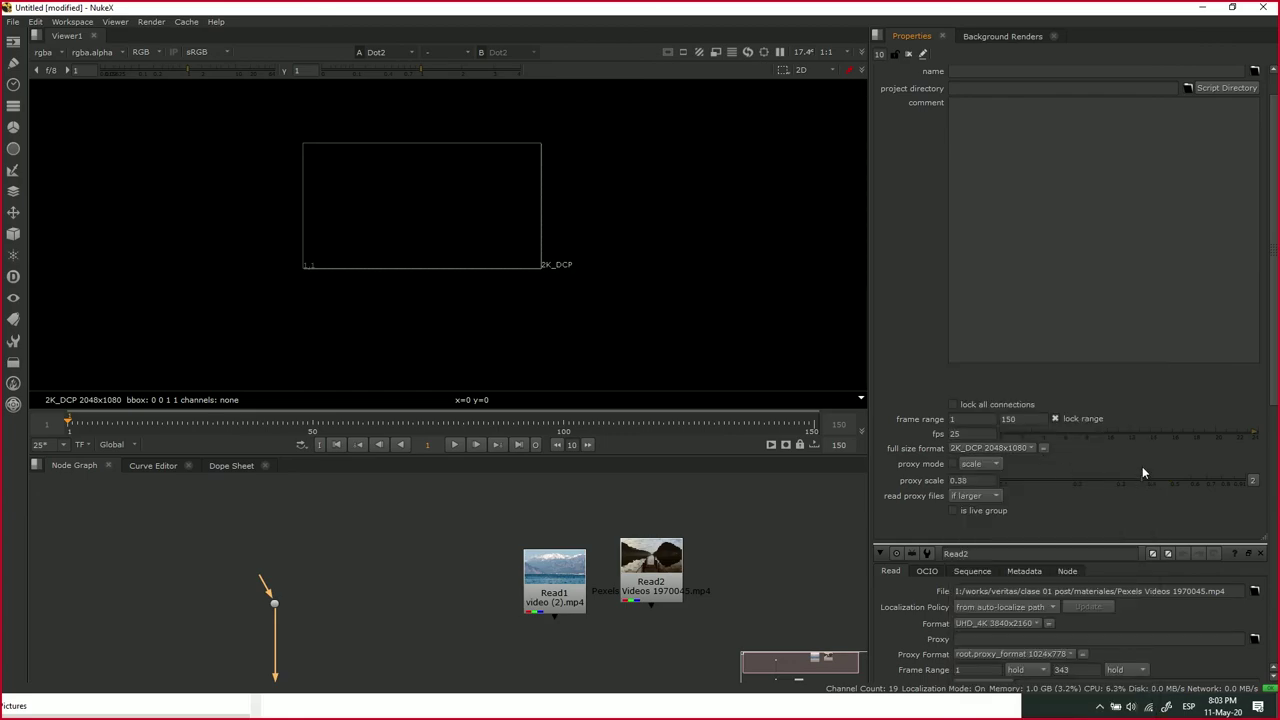
pyautogui.scroll(1, 896, 546)
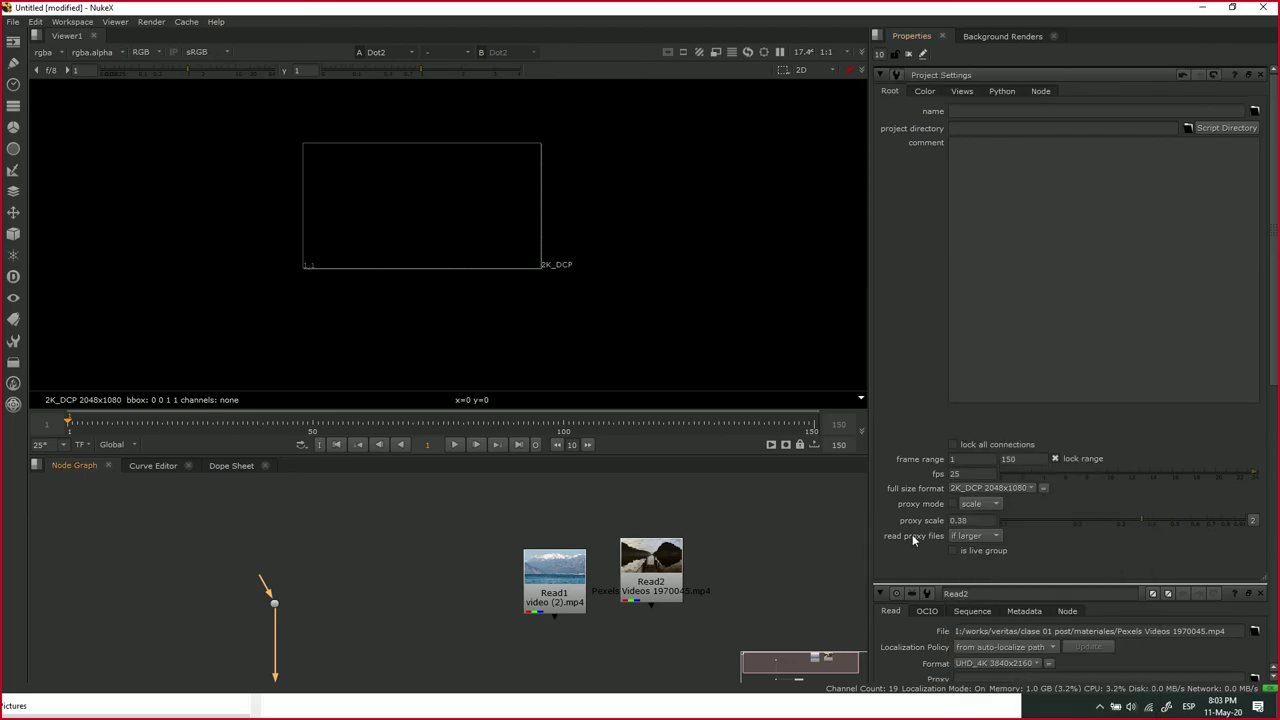
# - Set the project's full size format to cuadrado and connect the upper Dot to Read1 to compare the frames in the Viewer
pyautogui.click(979, 488)
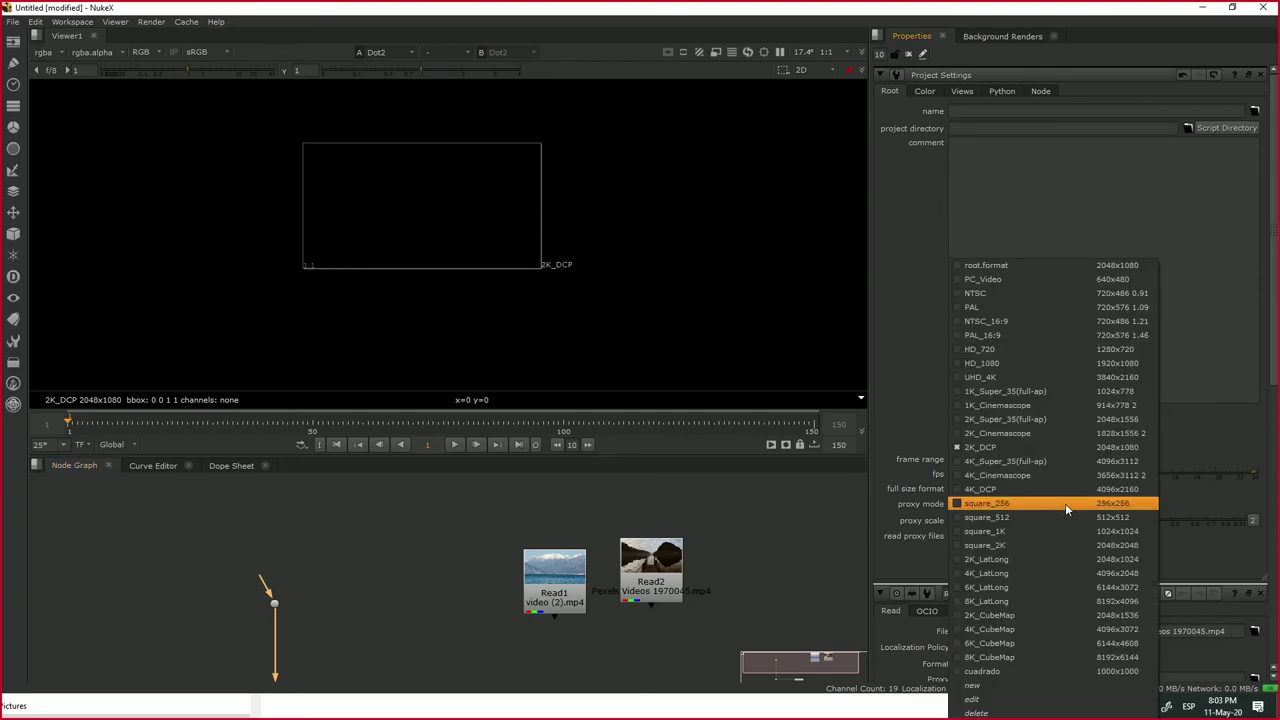
pyautogui.click(996, 671)
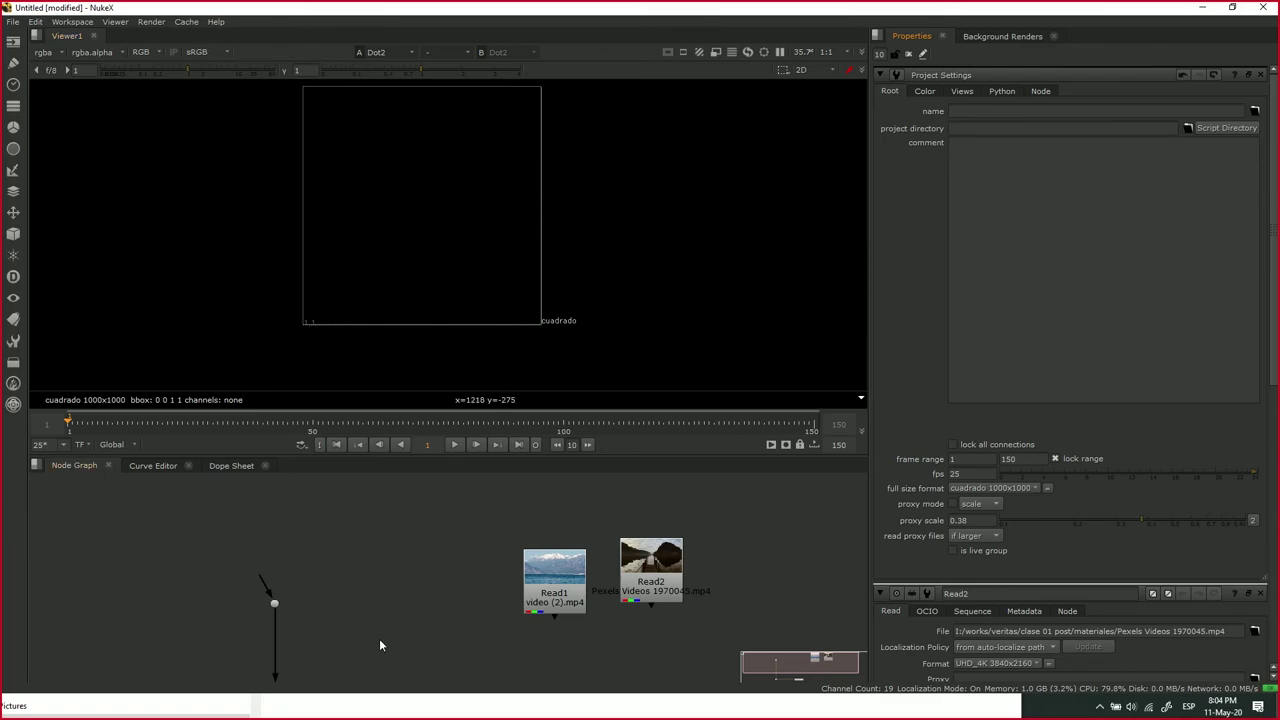
pyautogui.moveTo(291, 621); pyautogui.dragTo(178, 594)
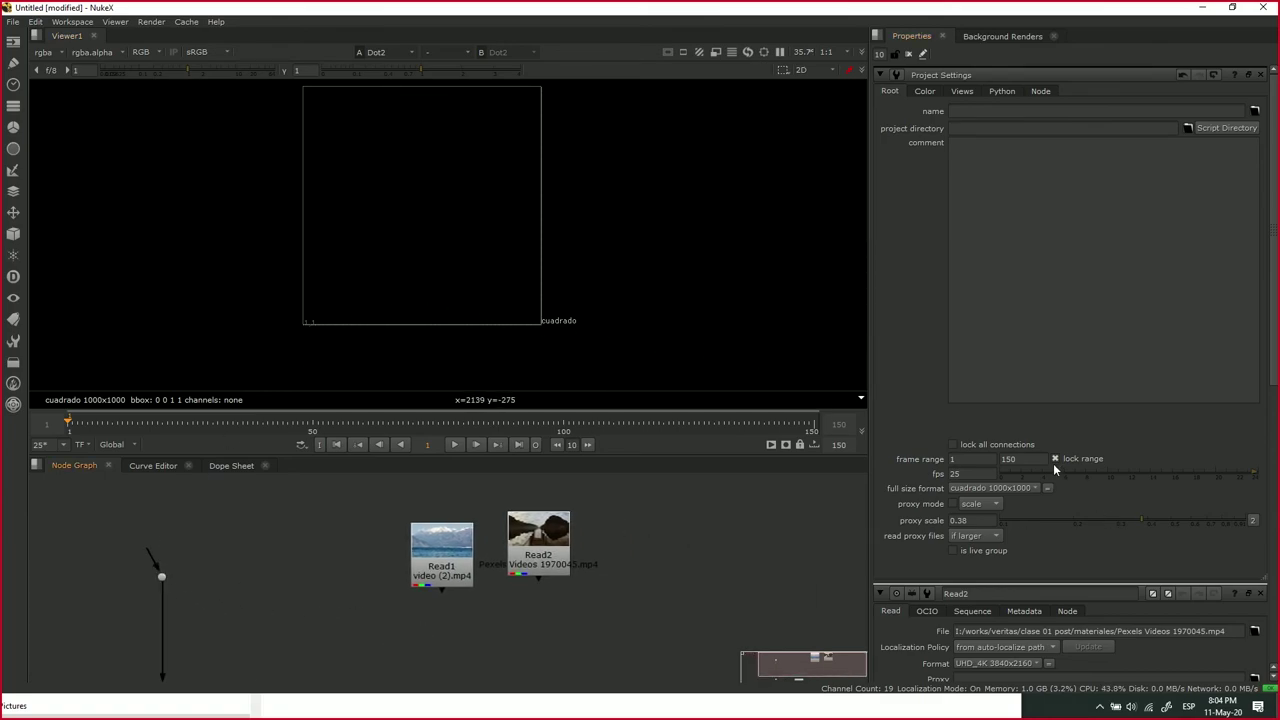
pyautogui.moveTo(154, 562); pyautogui.dragTo(440, 552)
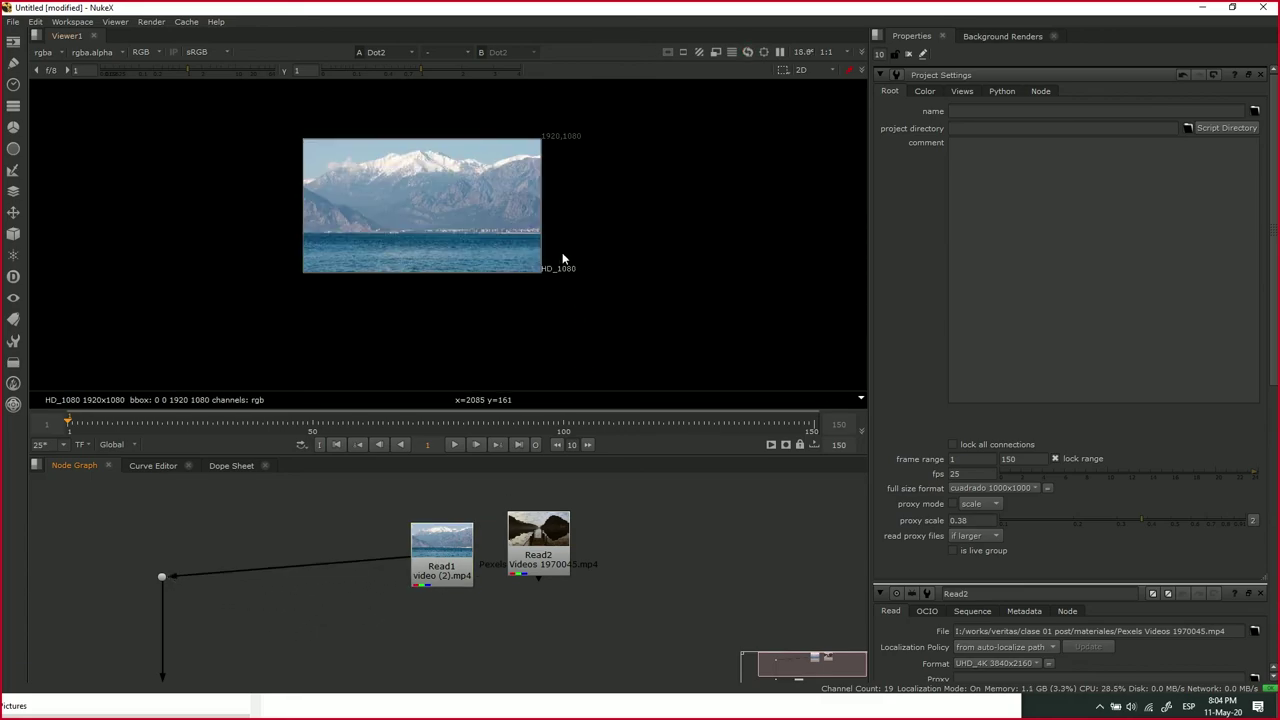
# - Disconnect the upper Dot from Read1 and move Read1 to the far side of Read2
pyautogui.moveTo(401, 558); pyautogui.dragTo(300, 562)
pyautogui.moveTo(441, 548); pyautogui.dragTo(688, 528)
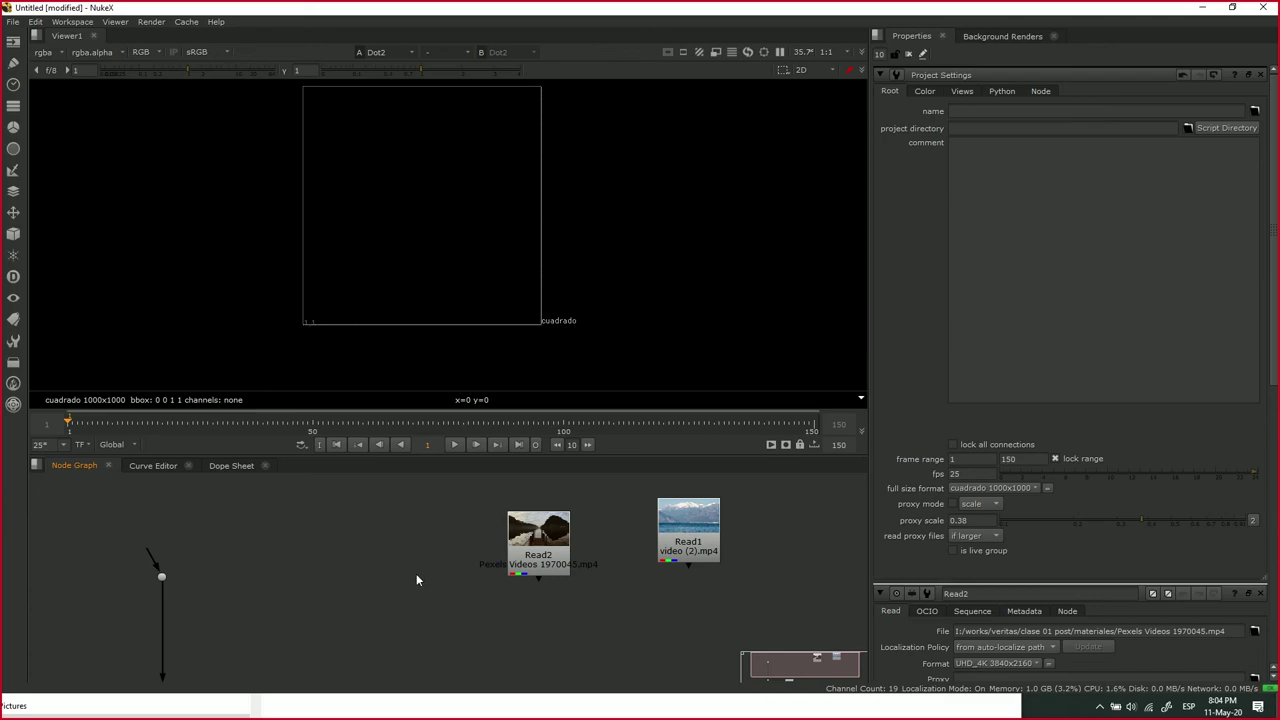
# - Add a Reformat node from the Transform category and place it between the upper Dot and Read2
pyautogui.press('Tab')
pyautogui.write('reform')
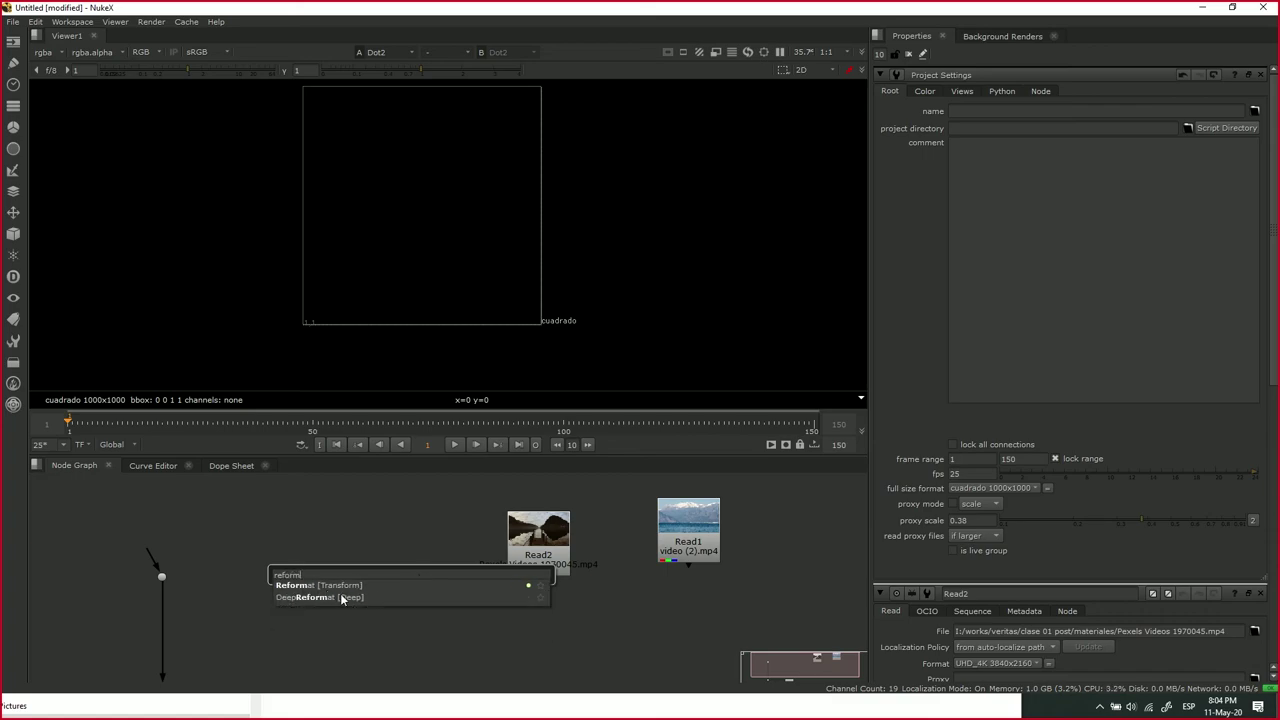
pyautogui.press('Escape')
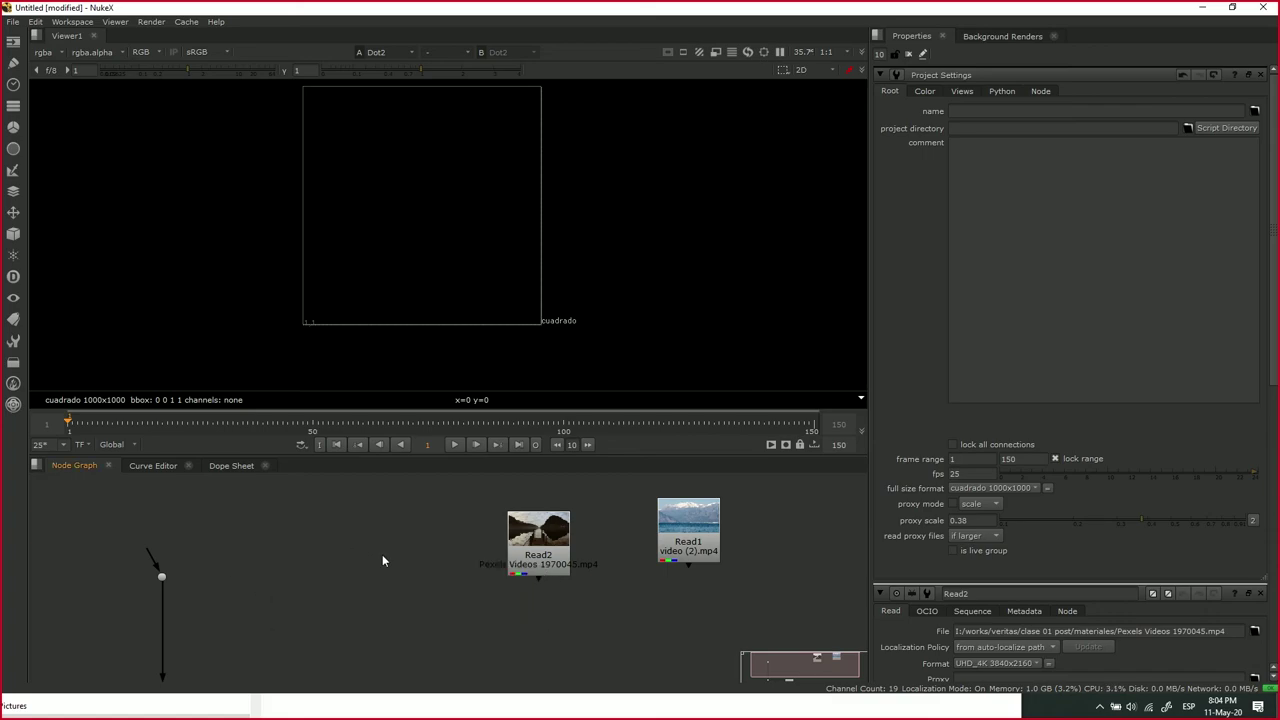
pyautogui.rightClick(309, 537)
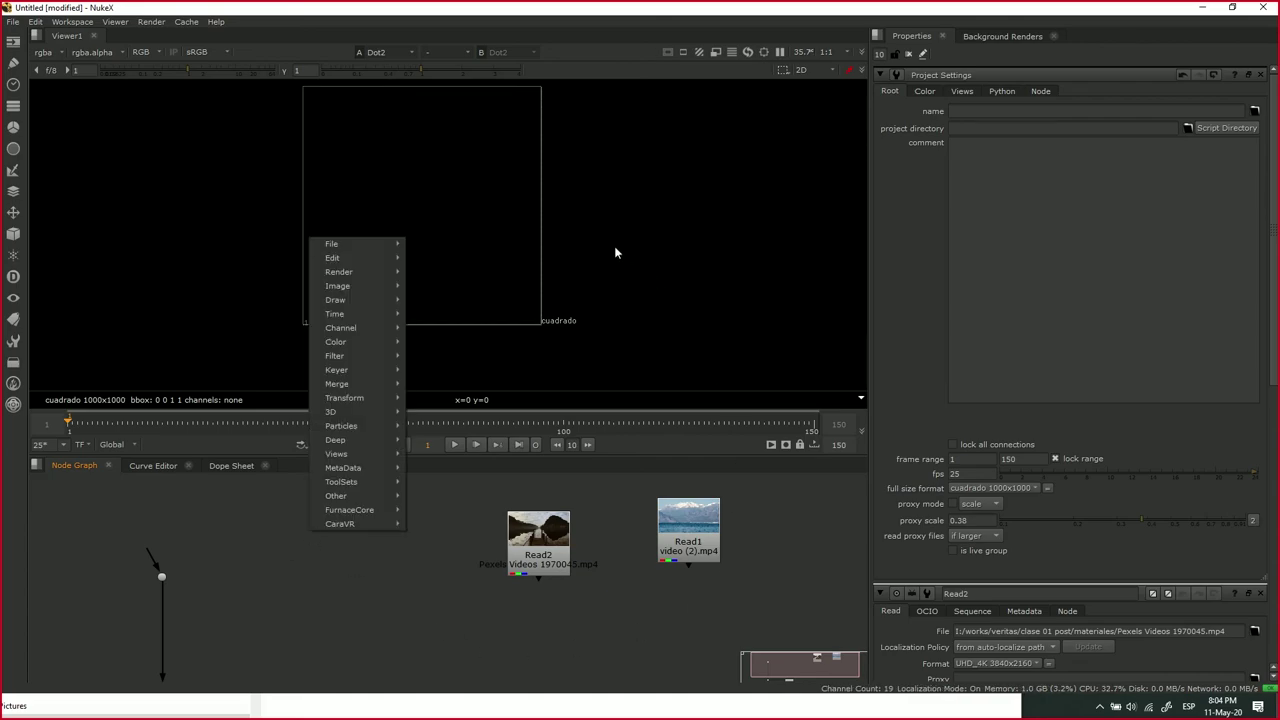
pyautogui.moveTo(357, 398)
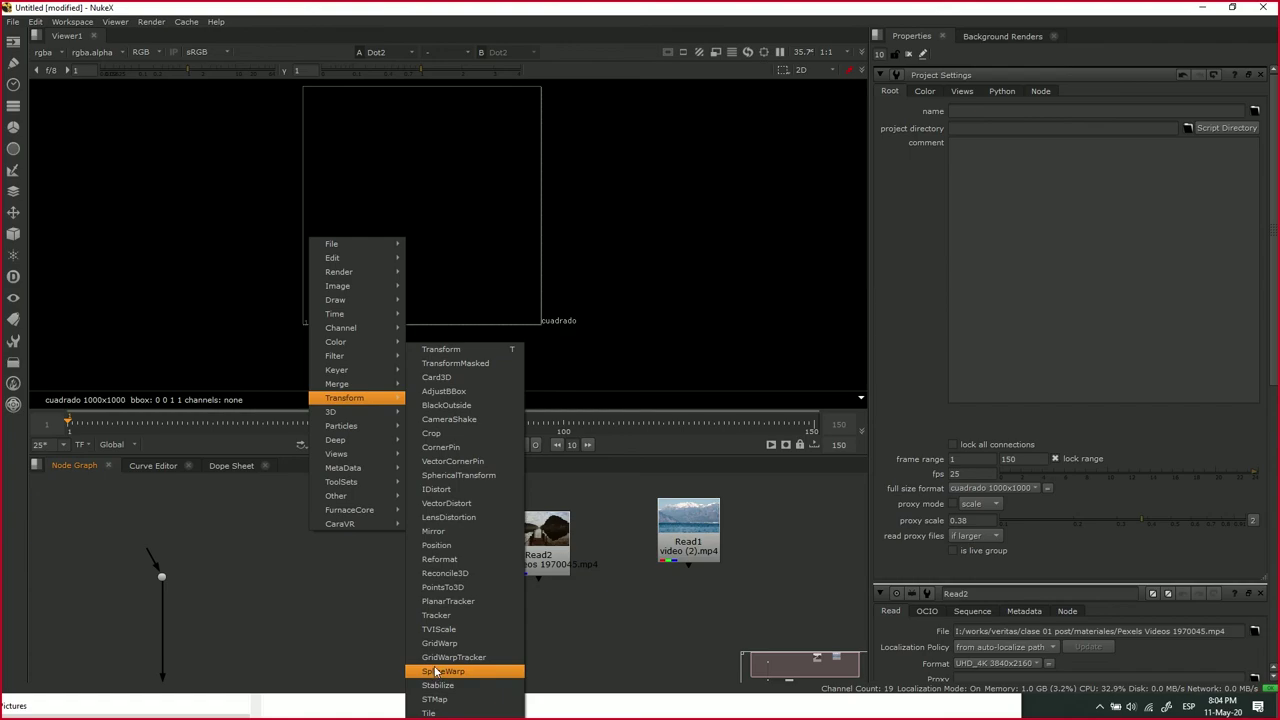
pyautogui.click(440, 560)
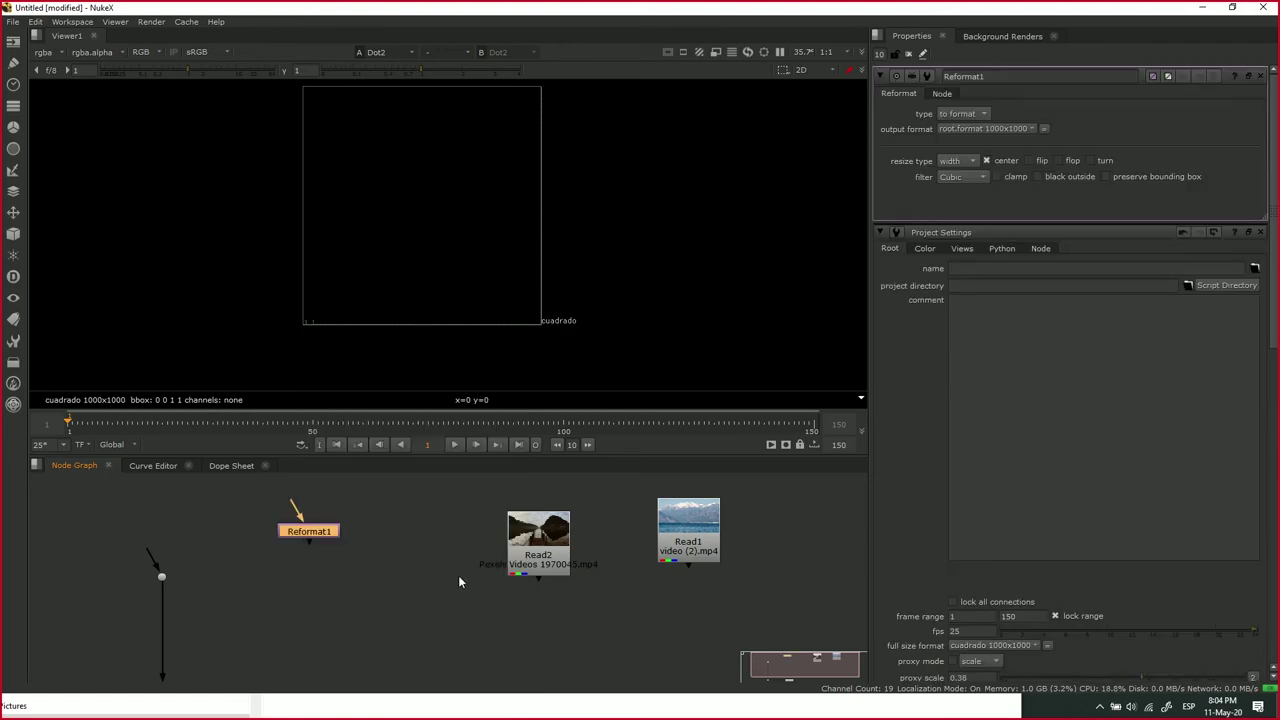
pyautogui.moveTo(333, 543); pyautogui.dragTo(380, 508)
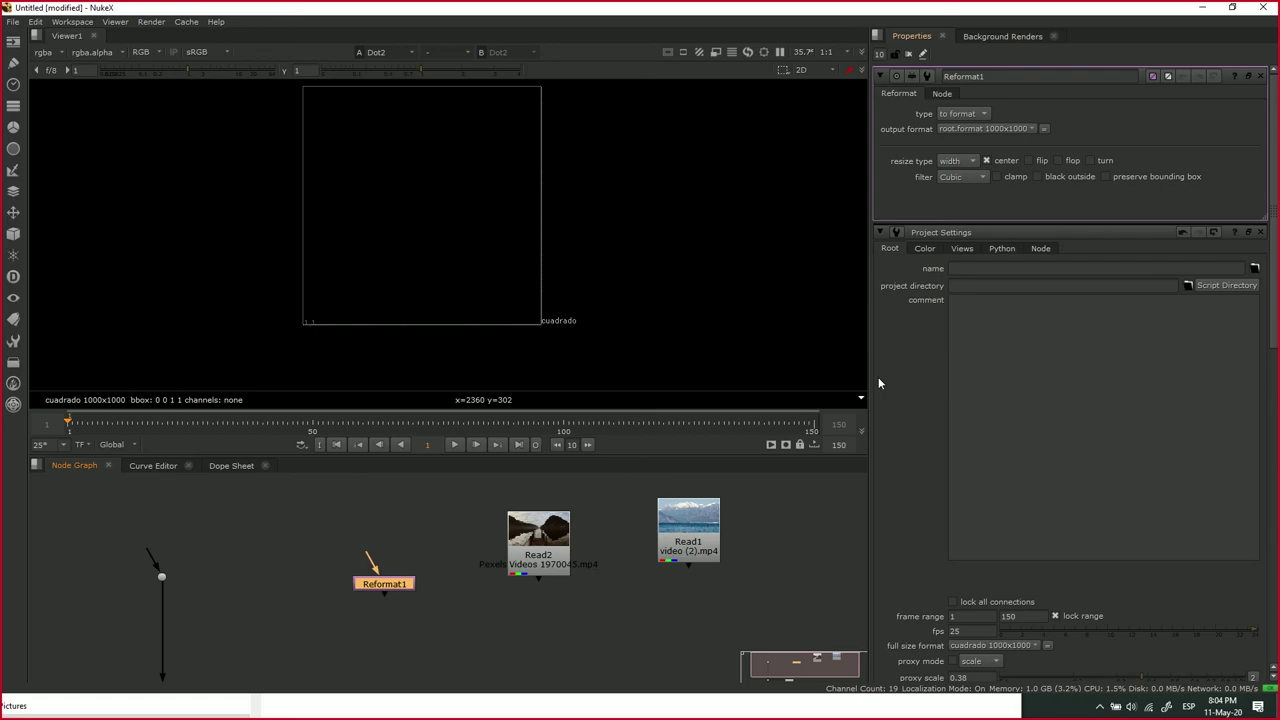
# - Compare the project's full size format with the output format and available formats of the Reformat node
pyautogui.scroll(1, 453, 588)
pyautogui.scroll(1, 683, 316)
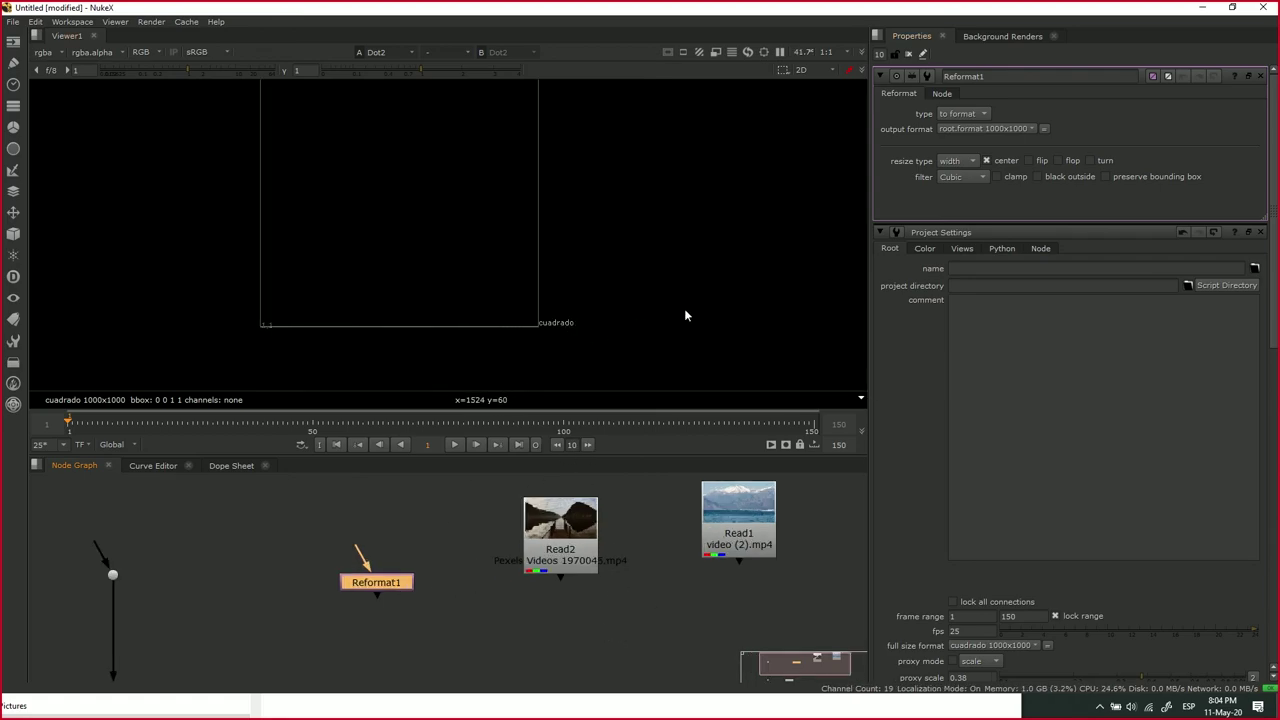
pyautogui.click(641, 536)
pyautogui.press('s')
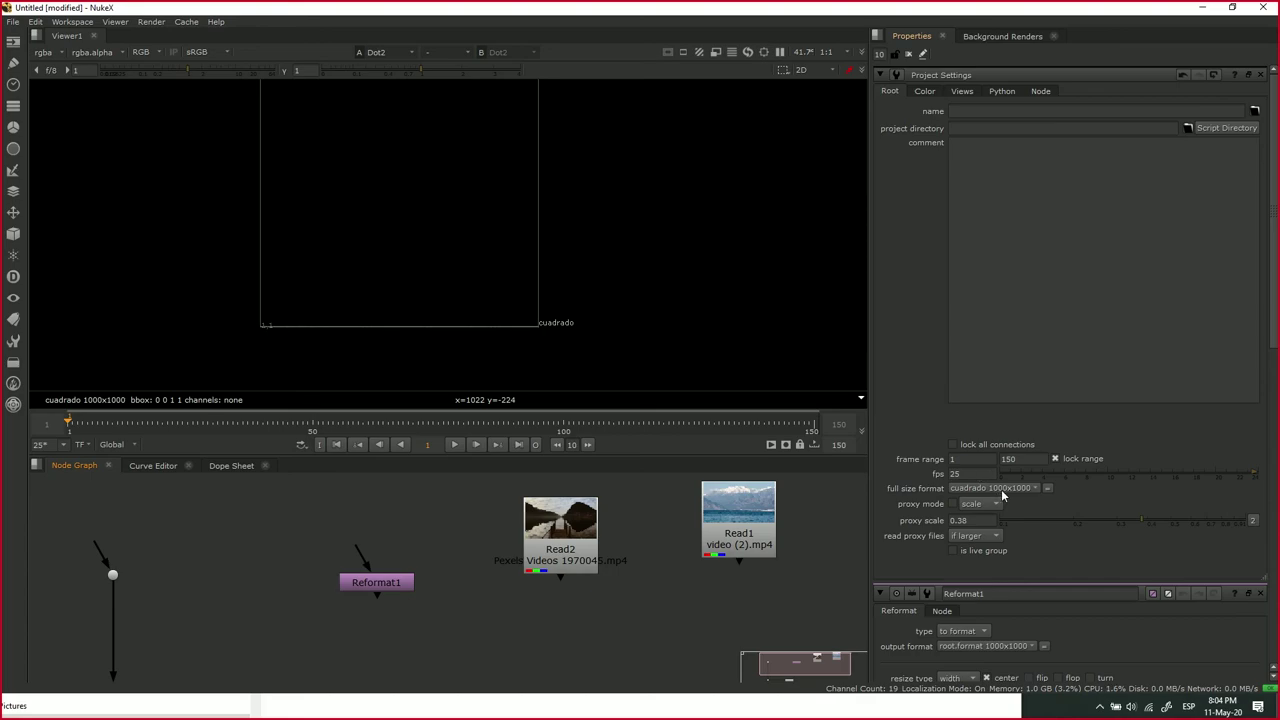
pyautogui.click(405, 585)
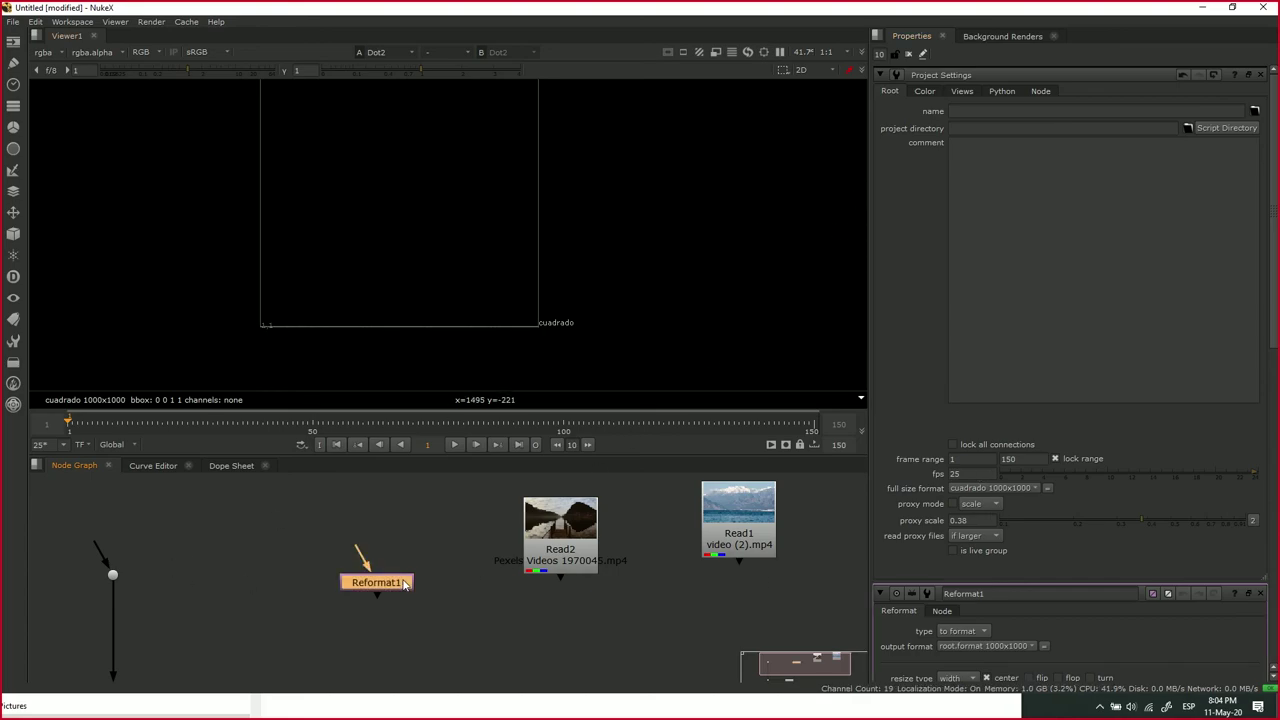
pyautogui.doubleClick(405, 584)
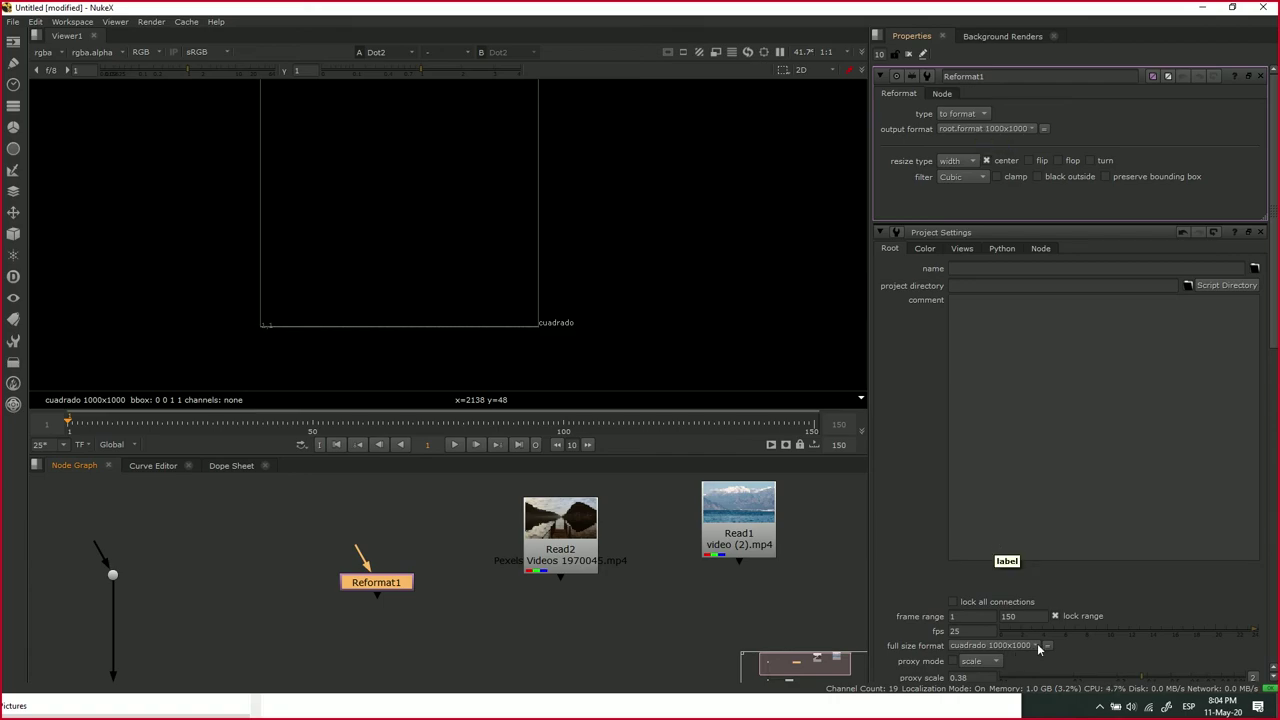
pyautogui.scroll(-2, 1002, 618)
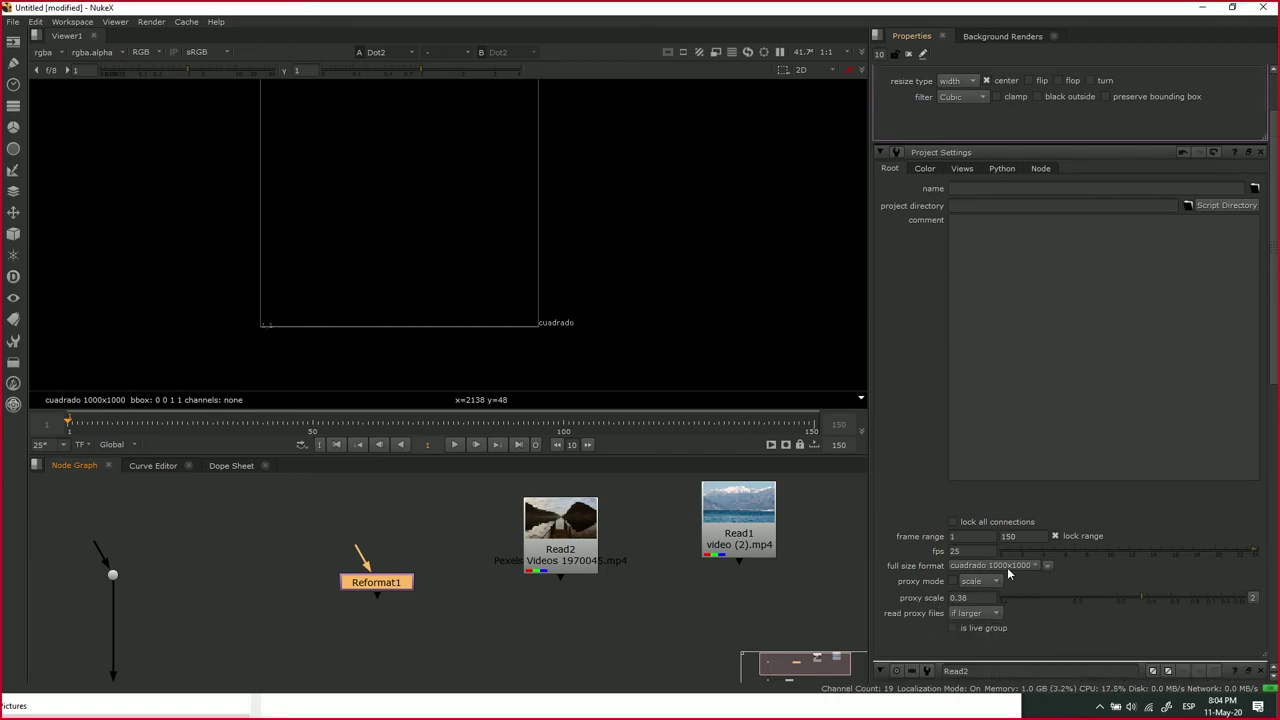
pyautogui.scroll(2, 1036, 169)
pyautogui.click(1013, 130)
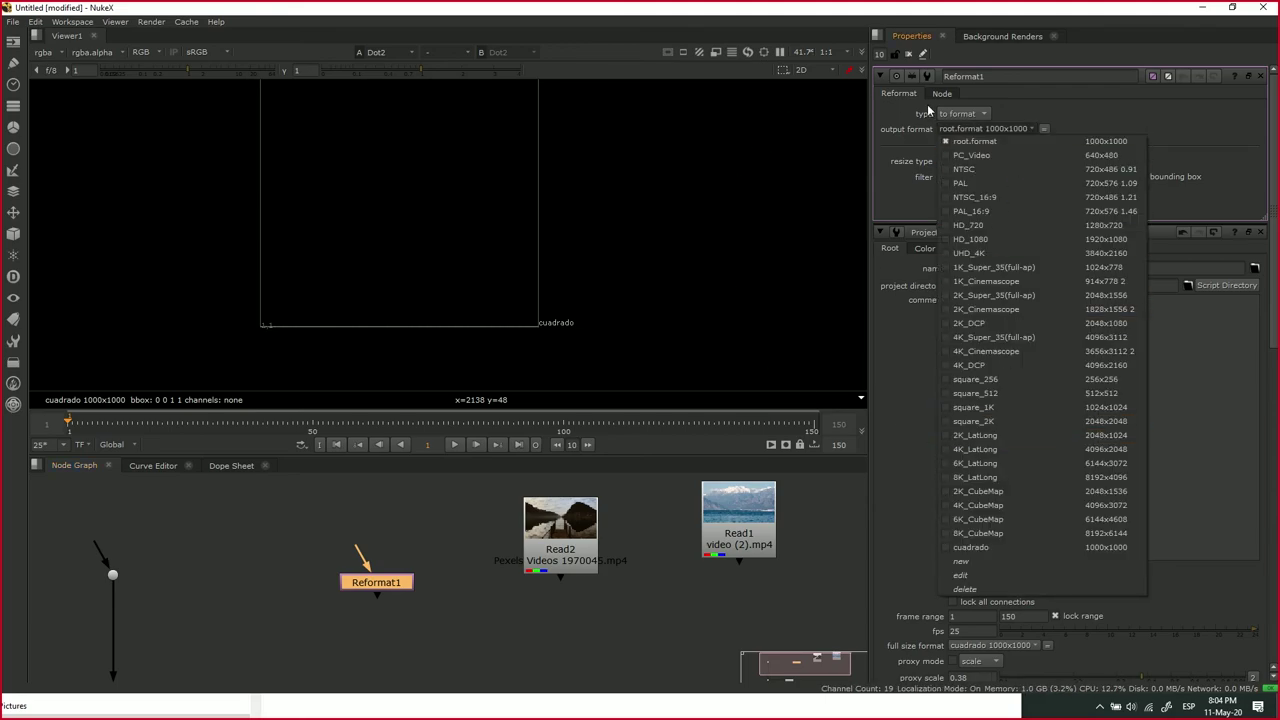
pyautogui.click(777, 598)
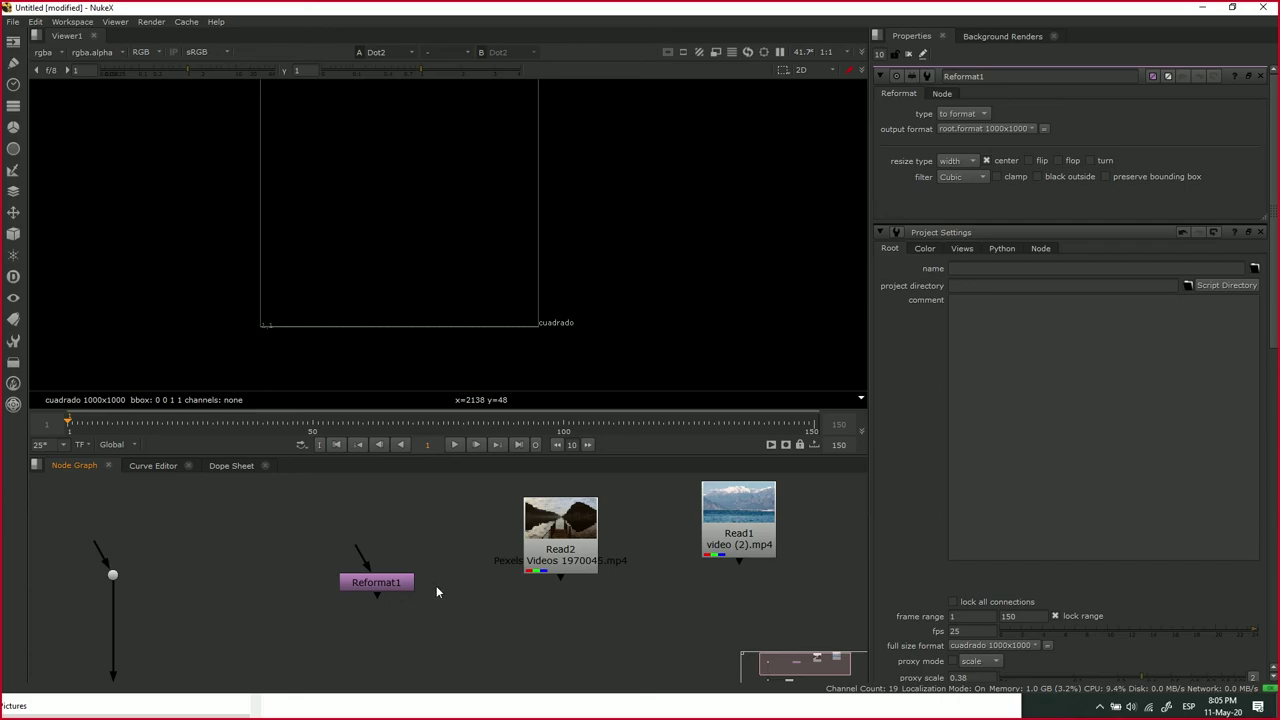
# - Delete the unconnected Reformat node
pyautogui.click(392, 583)
pyautogui.press('Delete')
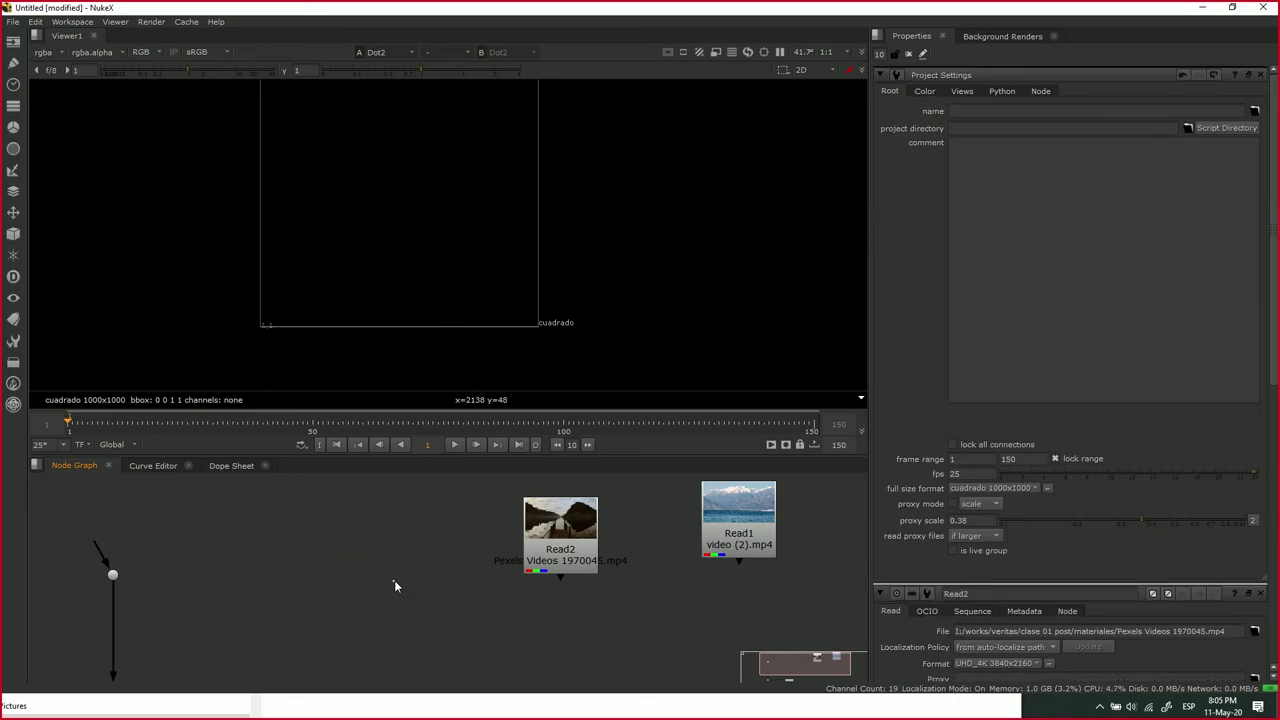
# - Set the project's full size format to HD_1080
pyautogui.scroll(1, 1024, 491)
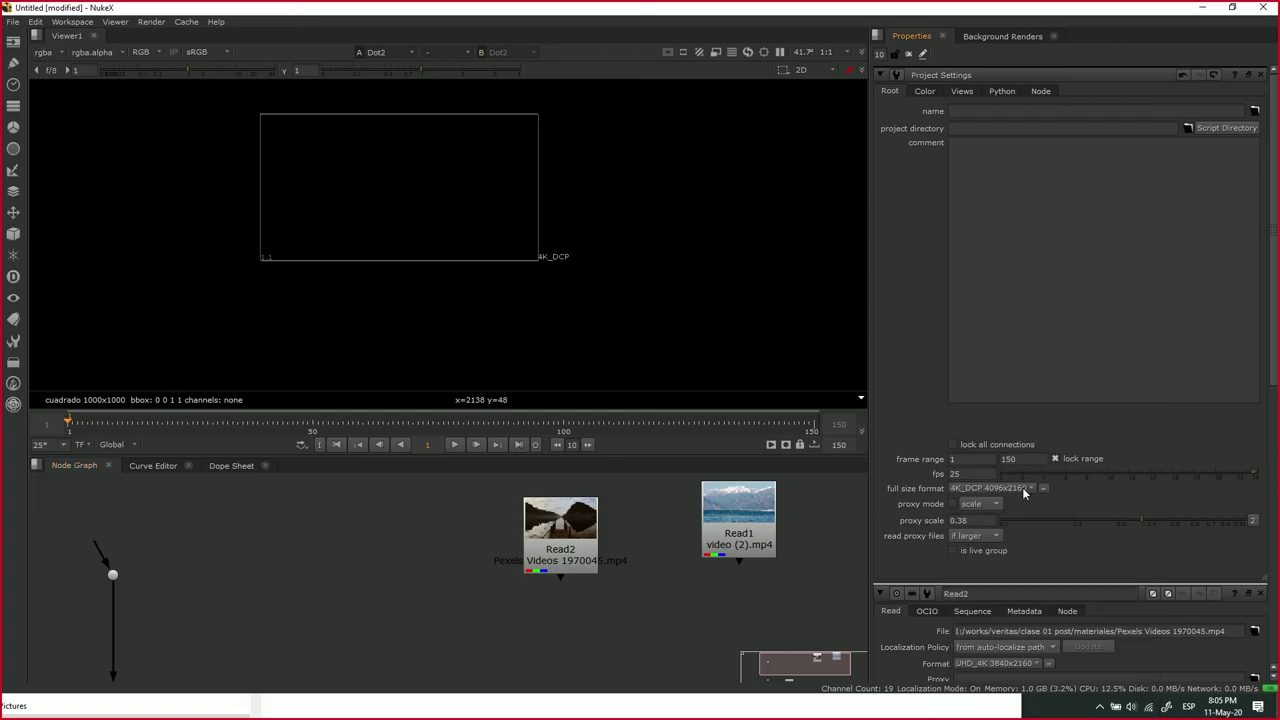
pyautogui.click(1022, 490)
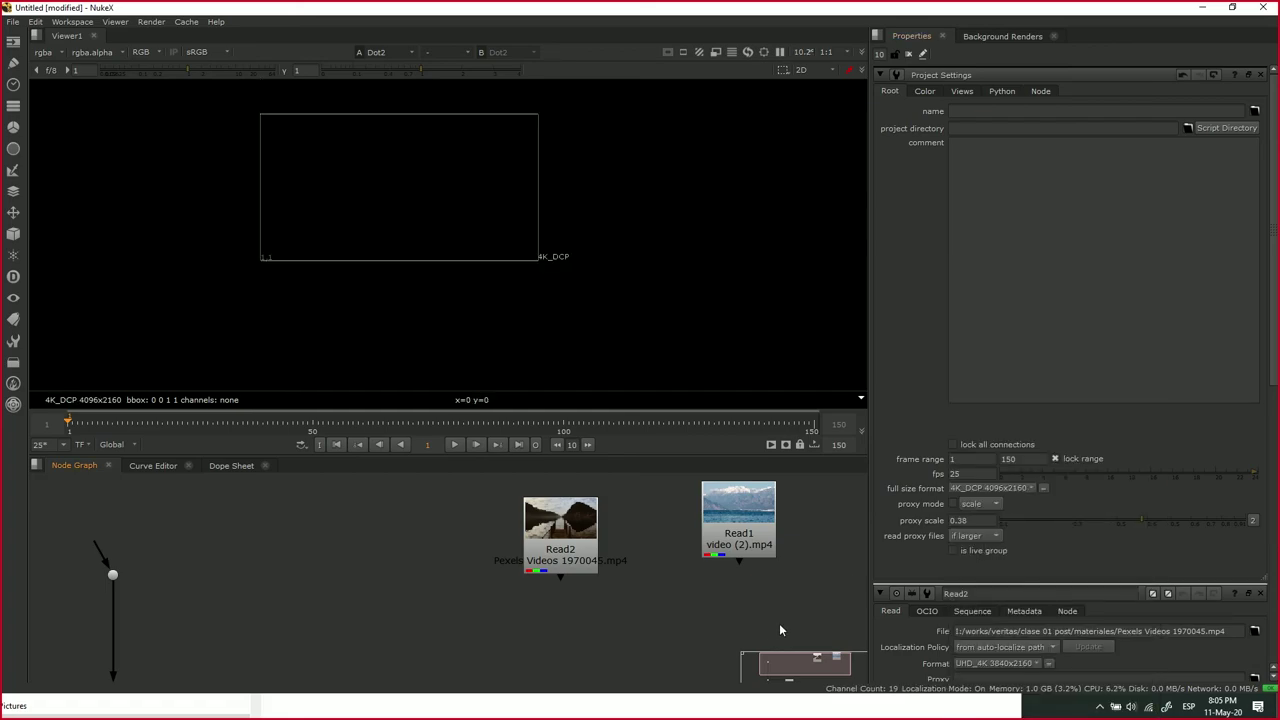
pyautogui.press('Tab')
pyautogui.press('Escape')
pyautogui.click(1005, 492)
pyautogui.click(1010, 492)
pyautogui.click(1030, 490)
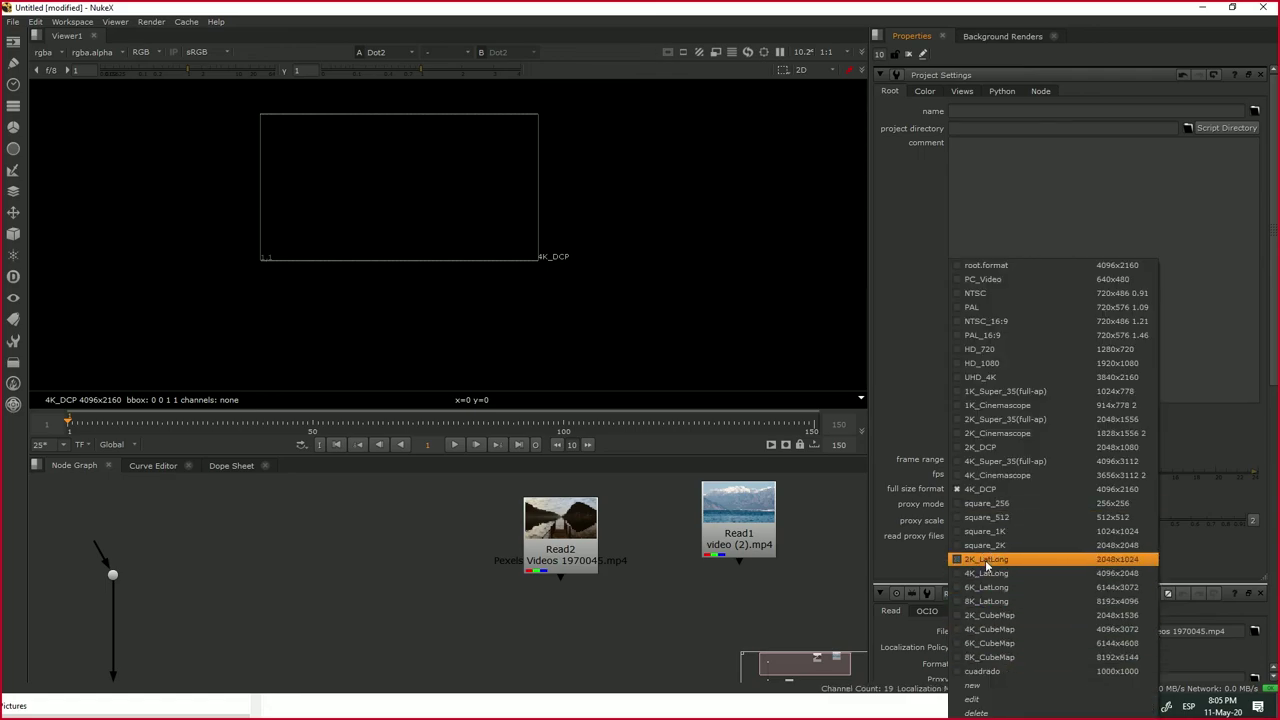
pyautogui.click(980, 363)
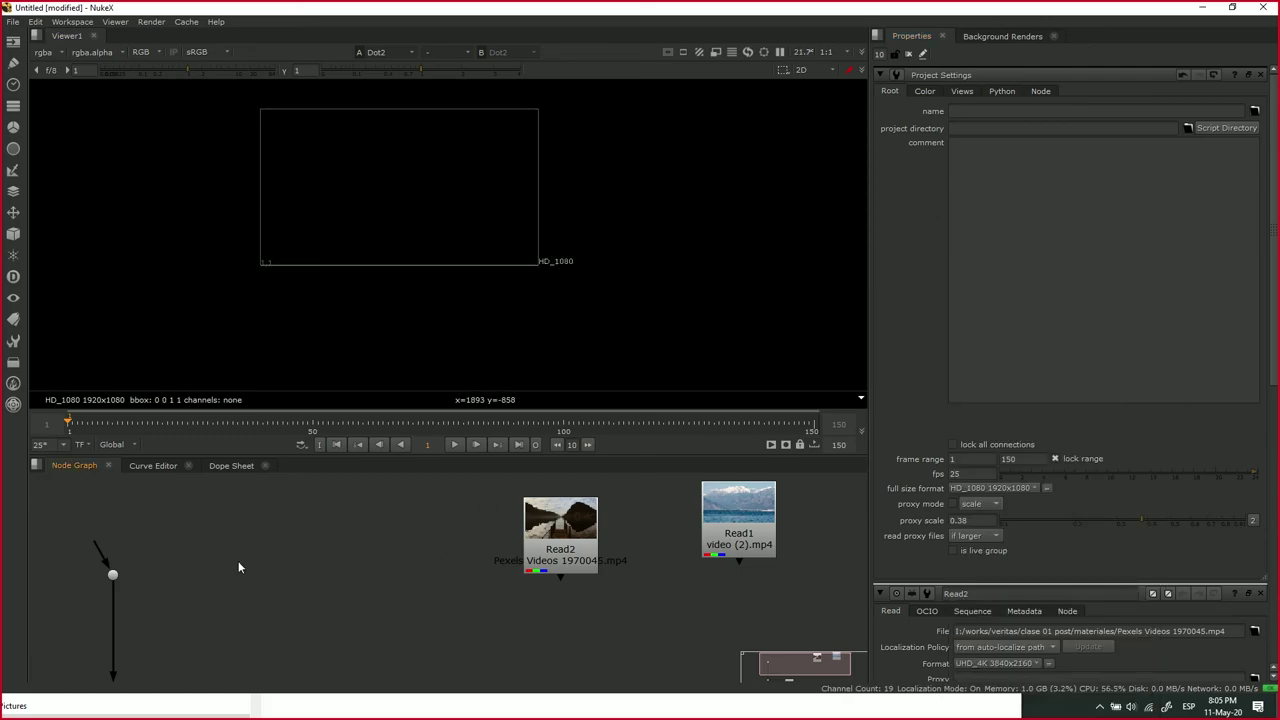
# - Move Read2 closer to the upper Dot and add a Reformat node by name in the space below it
pyautogui.moveTo(565, 540); pyautogui.dragTo(396, 519)
pyautogui.moveTo(114, 555); pyautogui.dragTo(472, 660)
pyautogui.press('Tab')
pyautogui.write('redorl')
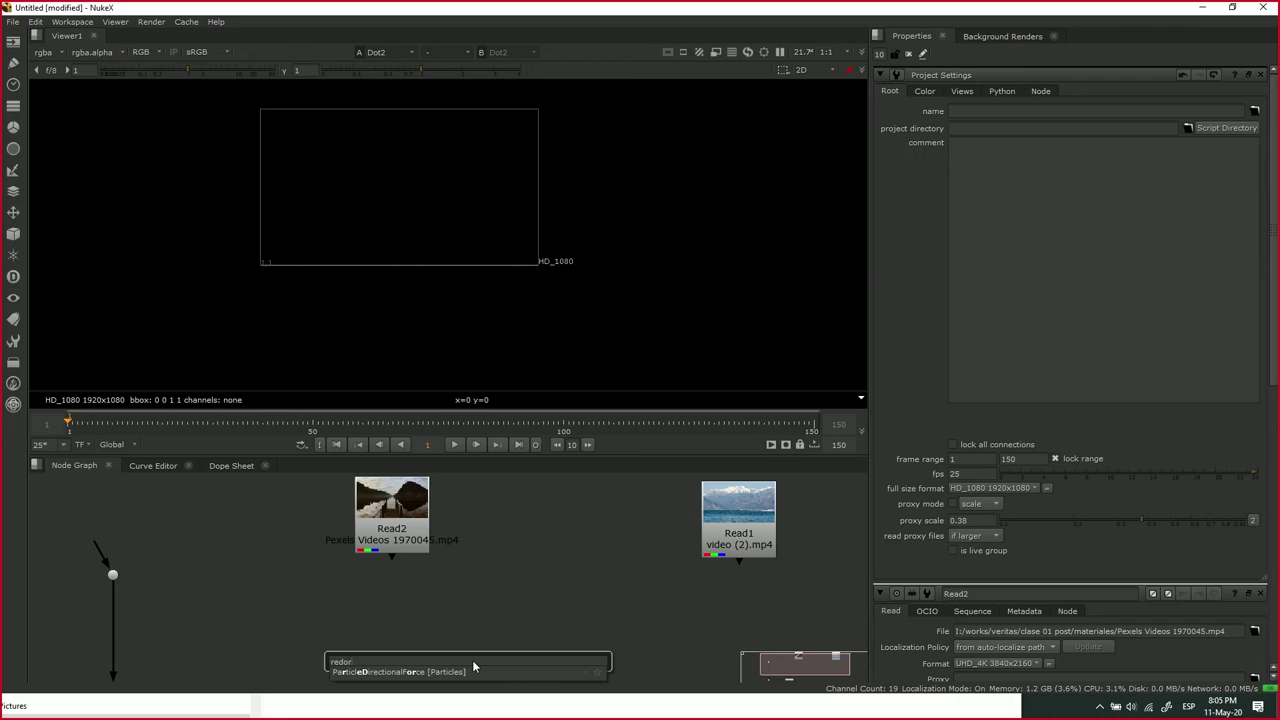
pyautogui.press('BackSpace')
pyautogui.press('BackSpace')
pyautogui.press('BackSpace')
pyautogui.write('for')
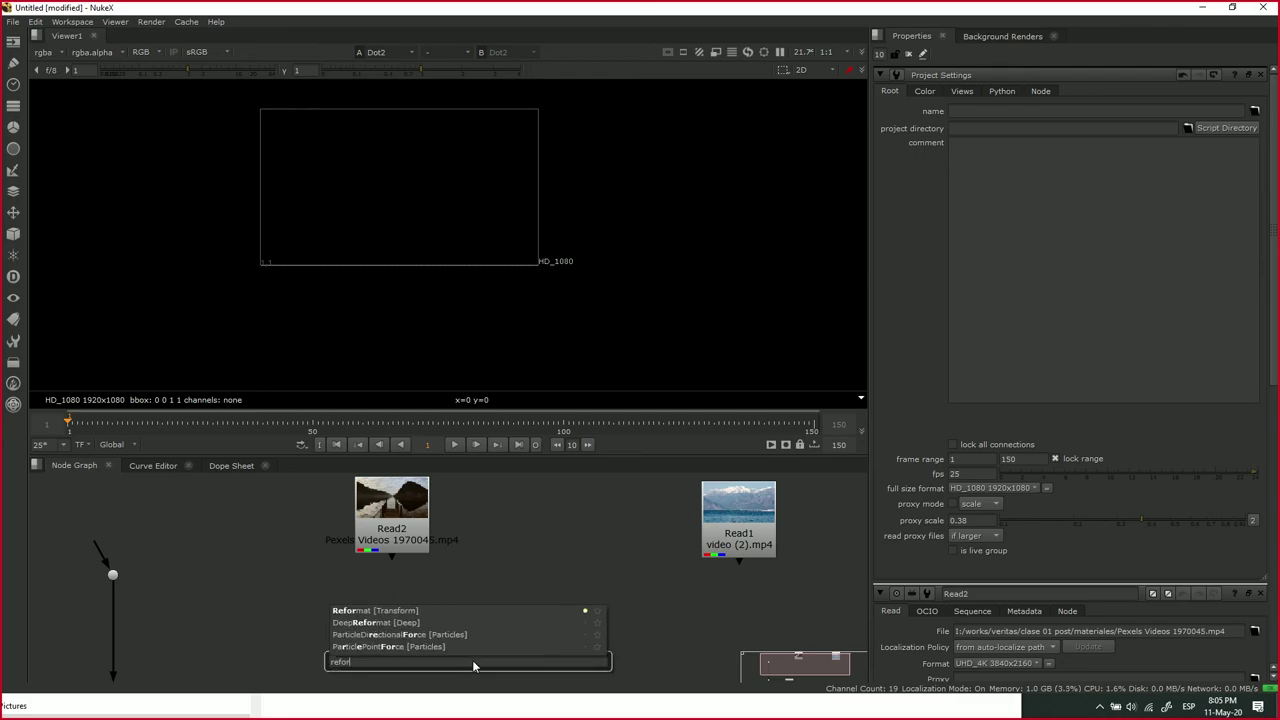
pyautogui.click(396, 612)
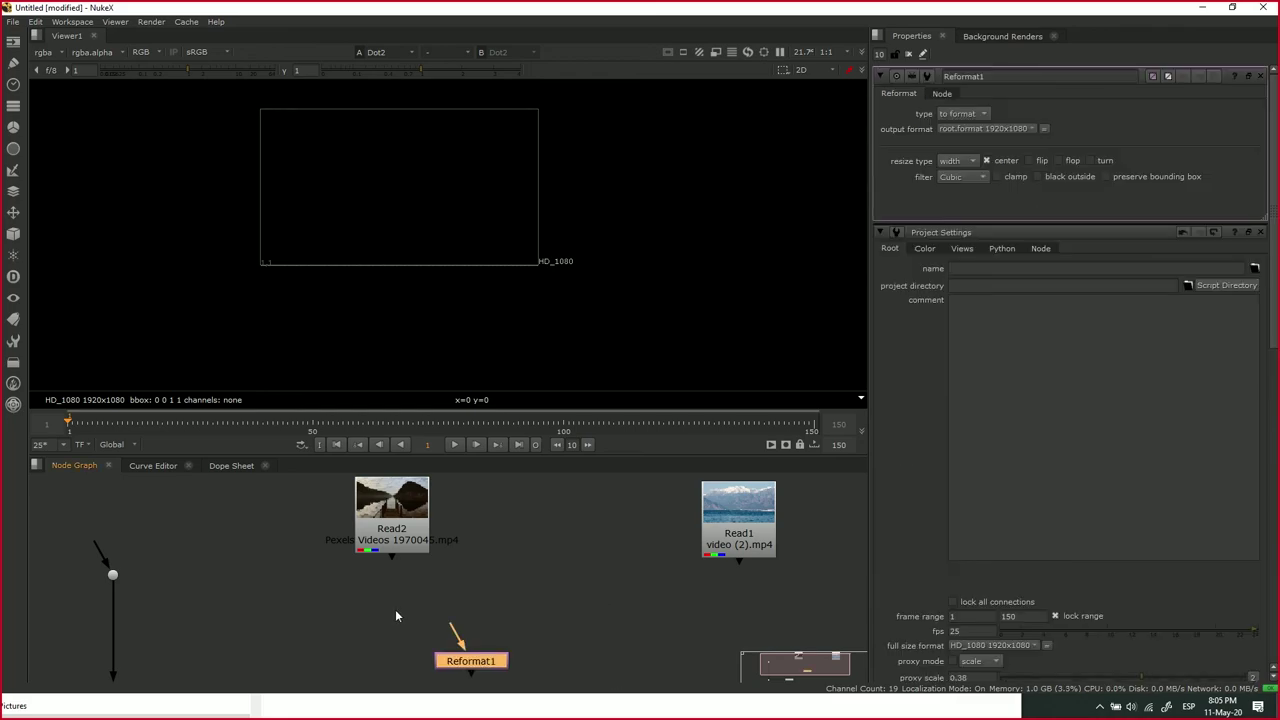
# - Review the Reformat node's output format list without changing it, and position the node just under Read2
pyautogui.click(1027, 130)
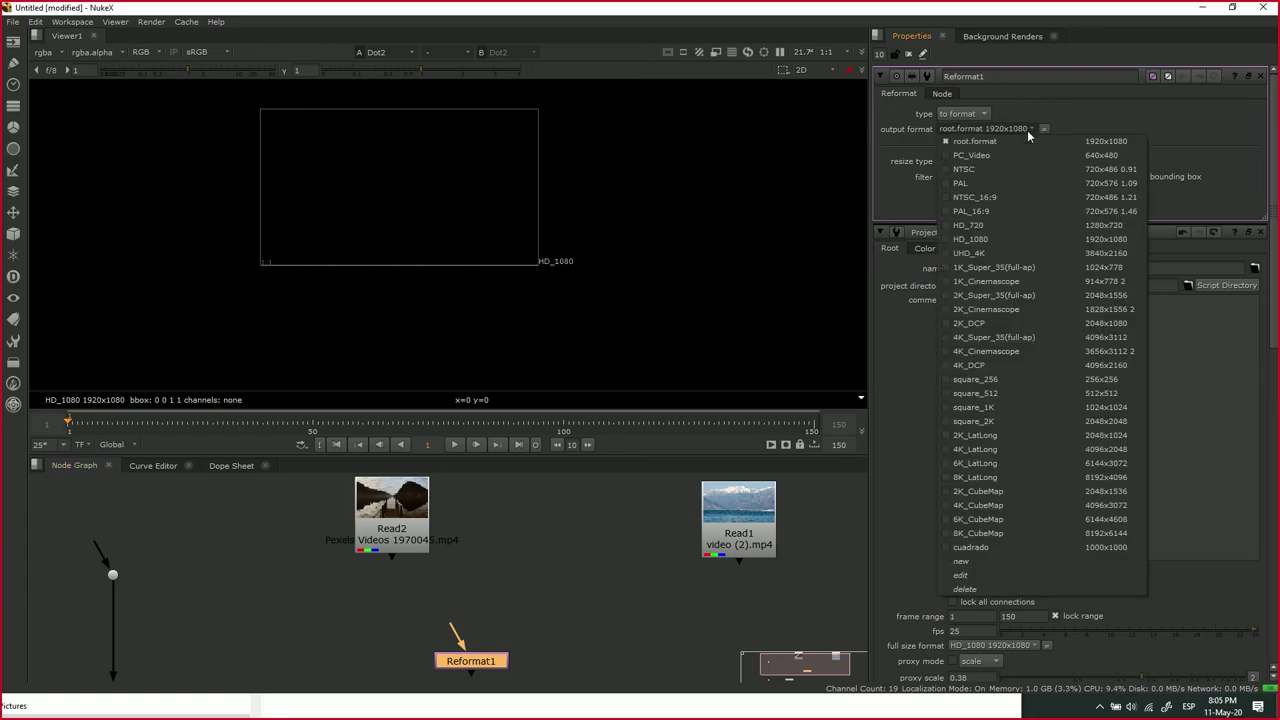
pyautogui.click(653, 504)
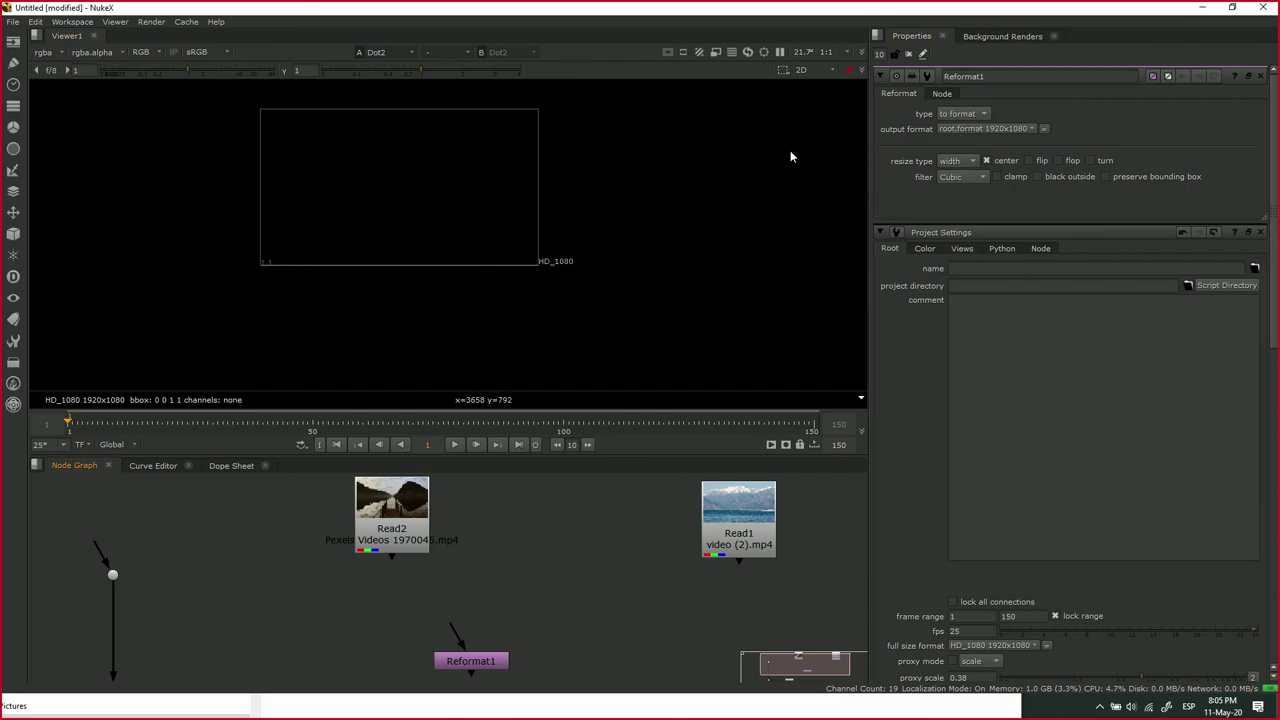
pyautogui.moveTo(580, 533); pyautogui.dragTo(749, 543)
pyautogui.scroll(-2, 740, 548)
pyautogui.moveTo(685, 644); pyautogui.dragTo(617, 635)
pyautogui.moveTo(630, 550); pyautogui.dragTo(612, 512)
pyautogui.click(592, 633)
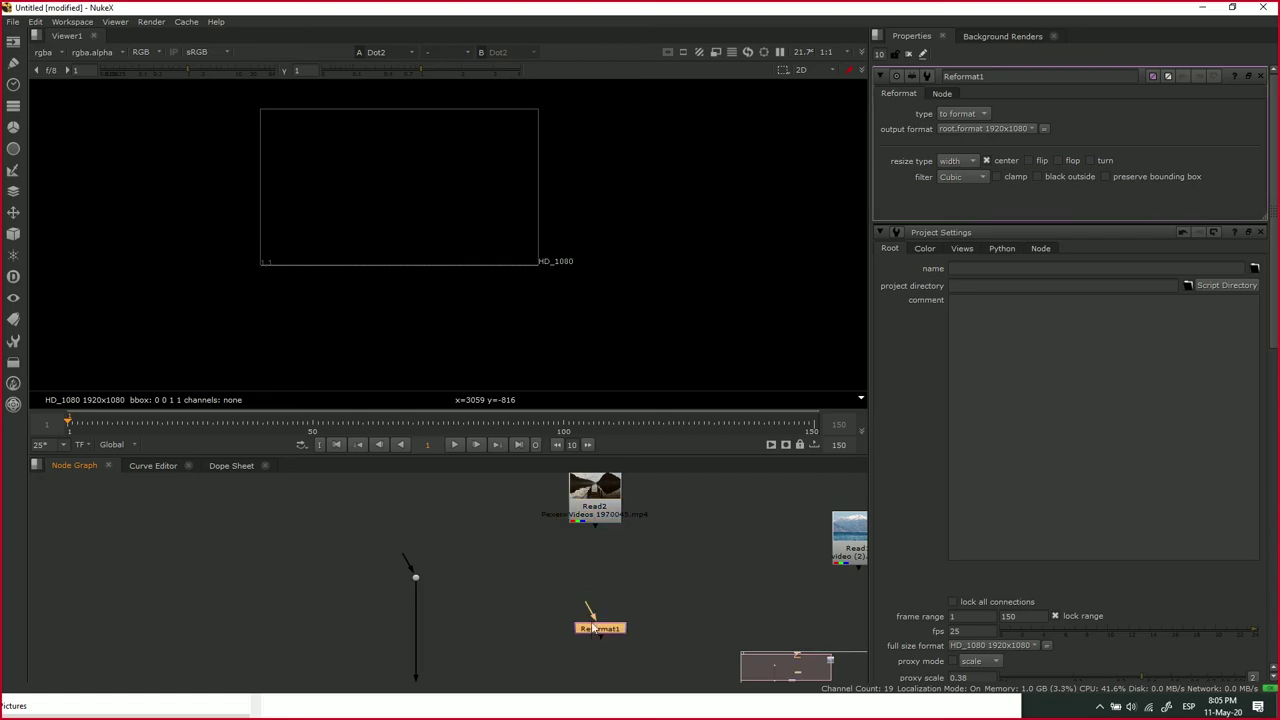
pyautogui.moveTo(592, 633); pyautogui.dragTo(592, 574)
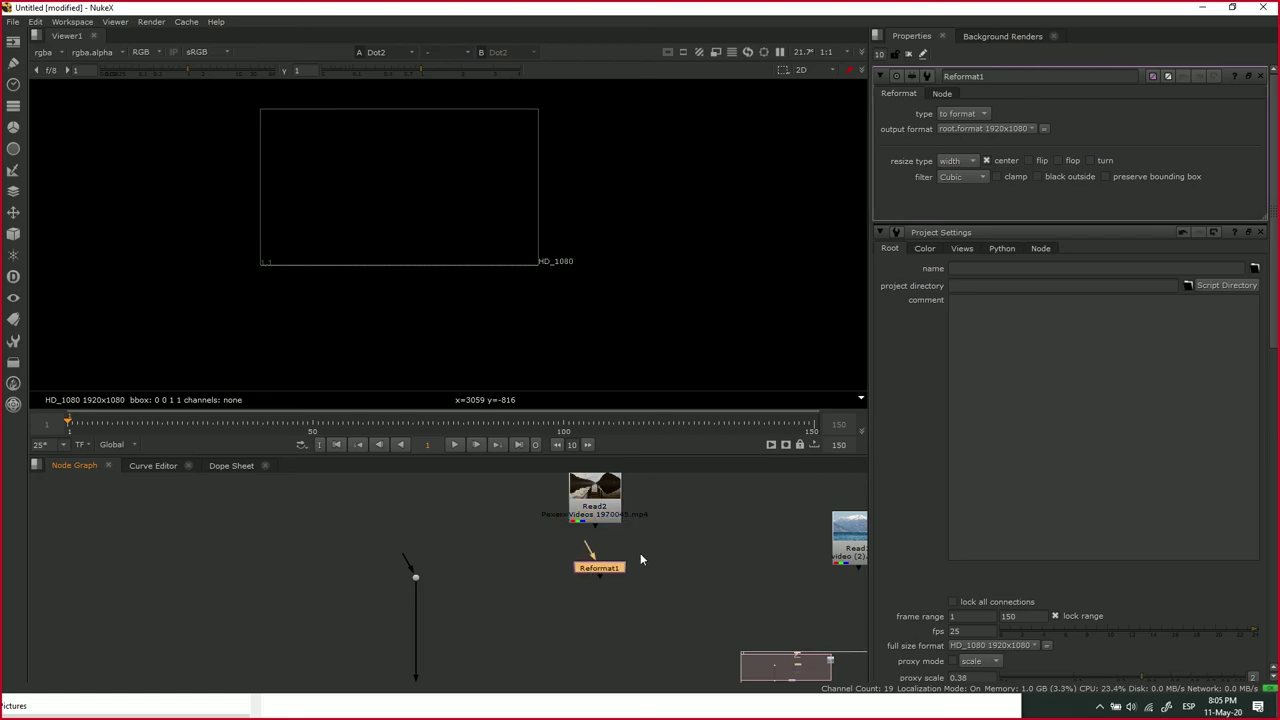
# - Connect Reformat1 to Read2, feed the upper Dot from Reformat1, and align the Dot level with it
pyautogui.scroll(3, 642, 562)
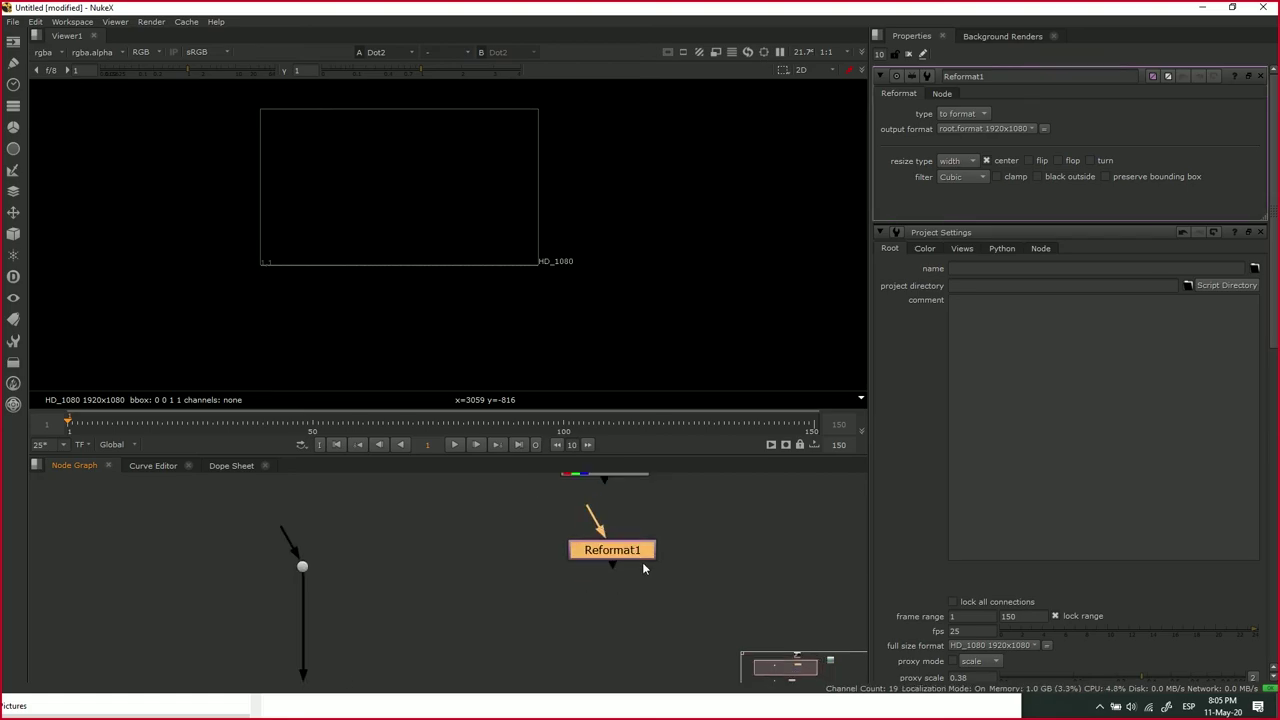
pyautogui.moveTo(567, 584)
pyautogui.mouseDown()
pyautogui.moveTo(565, 508)
pyautogui.moveTo(562, 577)
pyautogui.moveTo(561, 562)
pyautogui.mouseUp()
pyautogui.moveTo(263, 593); pyautogui.dragTo(520, 560)
pyautogui.click(259, 611)
pyautogui.moveTo(263, 613); pyautogui.dragTo(266, 568)
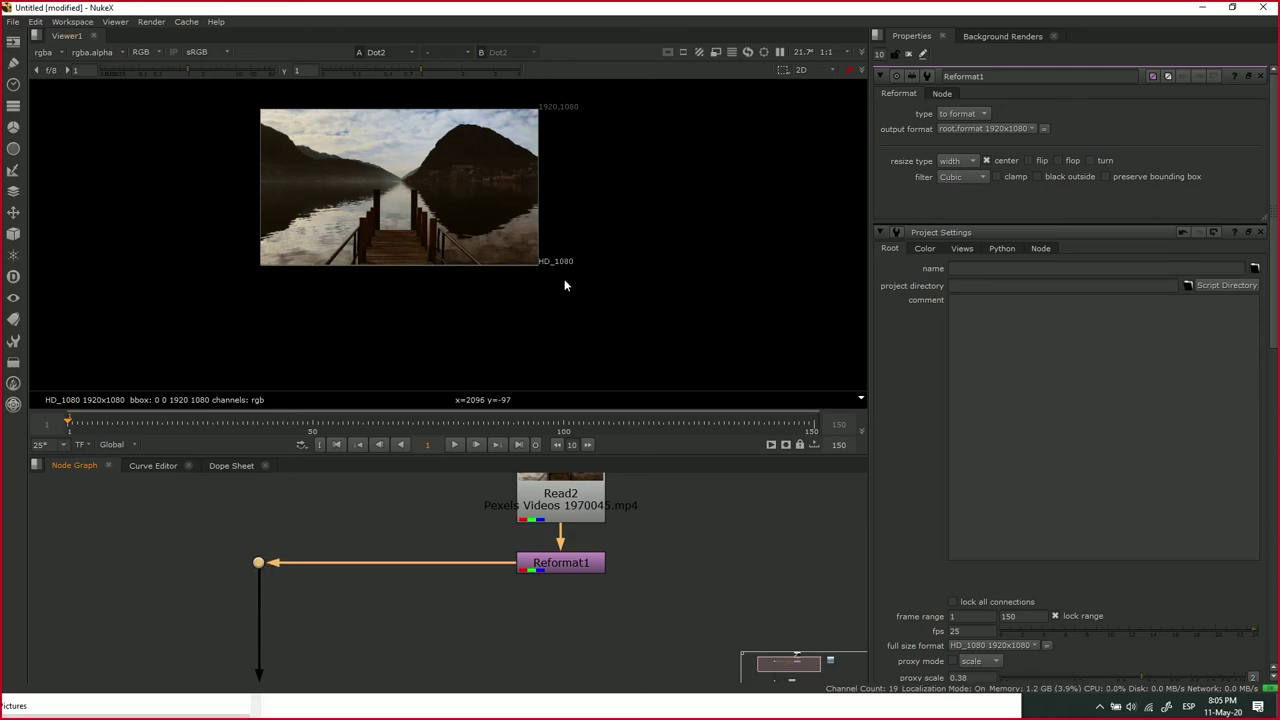
# - Check the reformatted clip in the Viewer, maximize the Node Graph, and move Viewer1 beneath Reformat1
pyautogui.scroll(1, 548, 256)
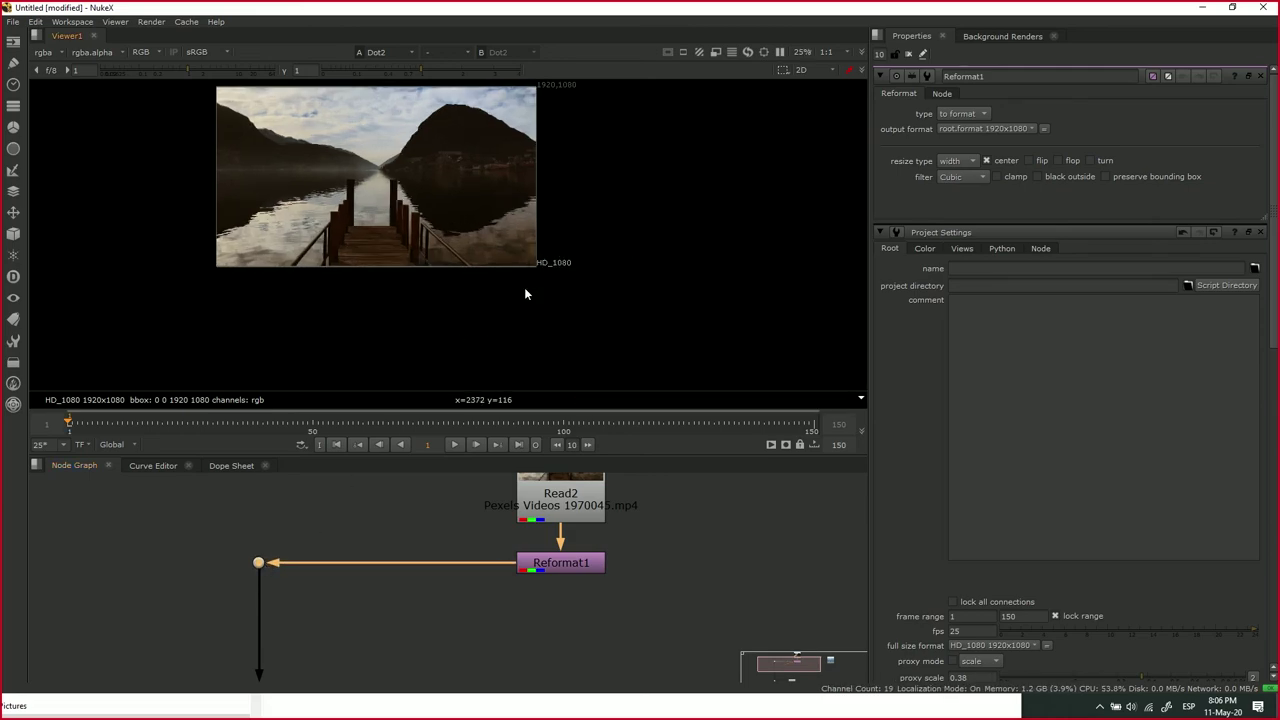
pyautogui.scroll(1, 635, 575)
pyautogui.scroll(-3, 628, 583)
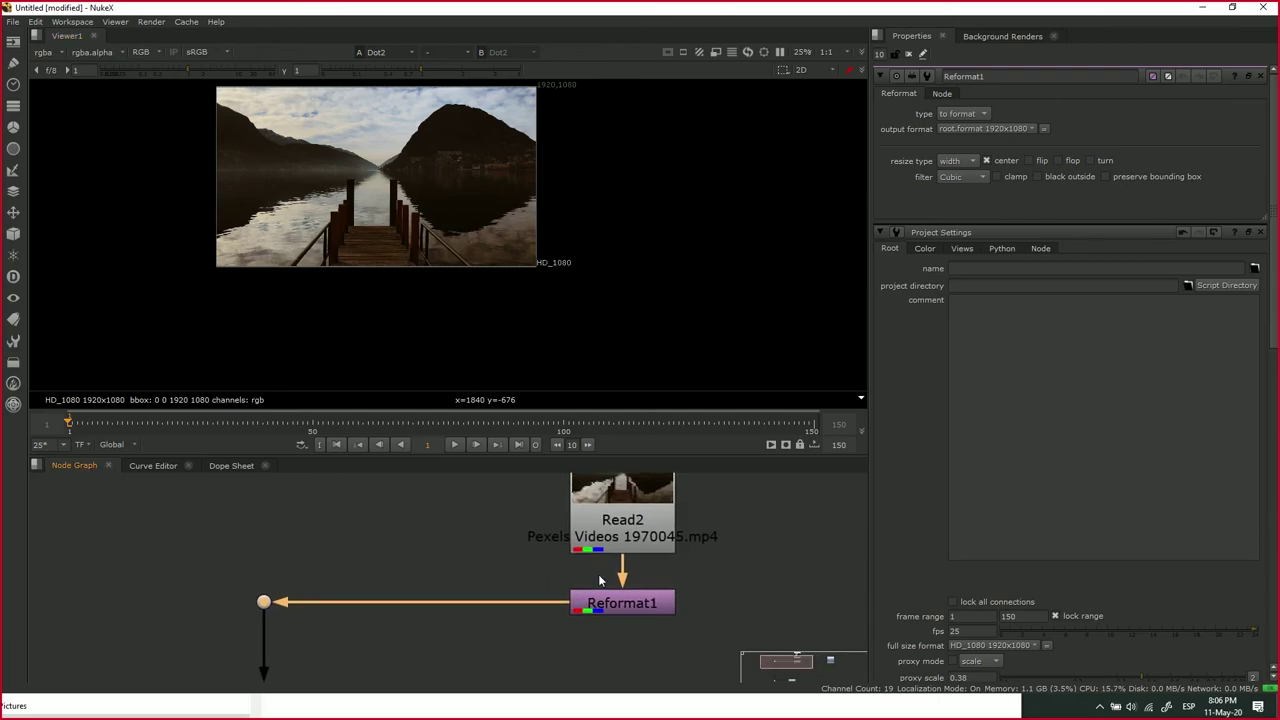
pyautogui.press('space')
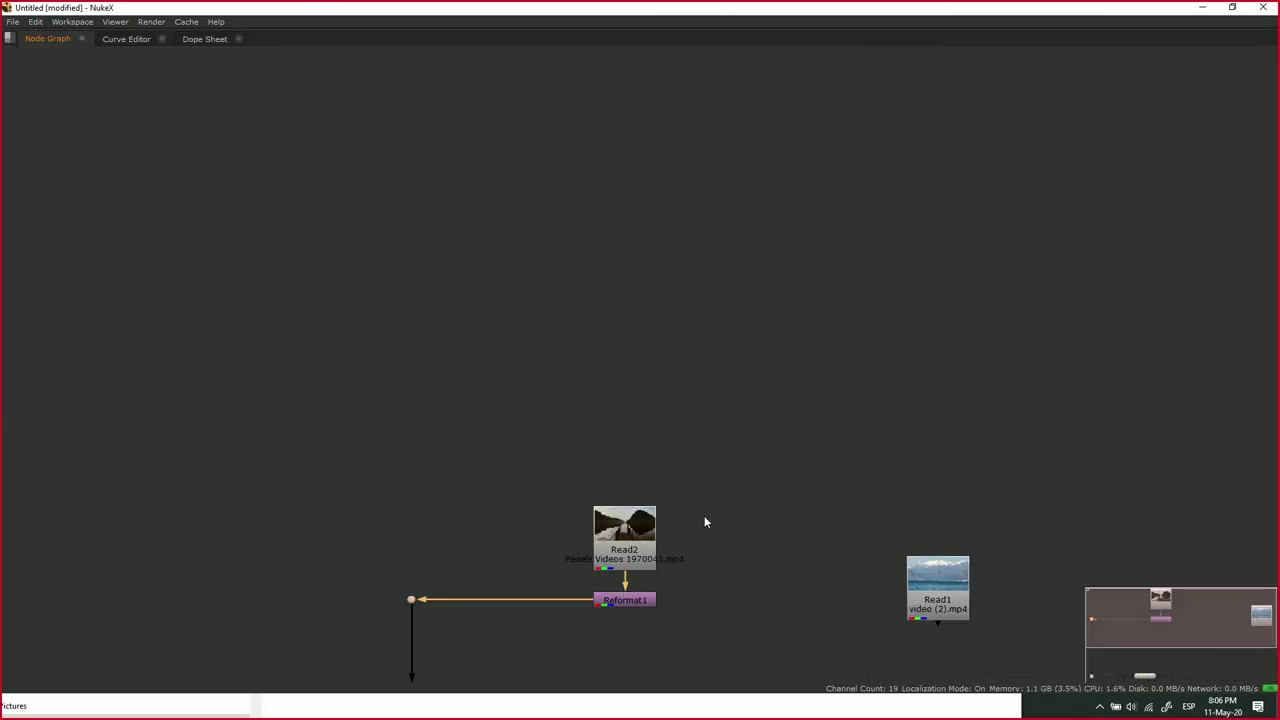
pyautogui.moveTo(704, 515); pyautogui.dragTo(708, 354)
pyautogui.click(572, 502)
pyautogui.moveTo(573, 508); pyautogui.dragTo(628, 508)
pyautogui.click(645, 447)
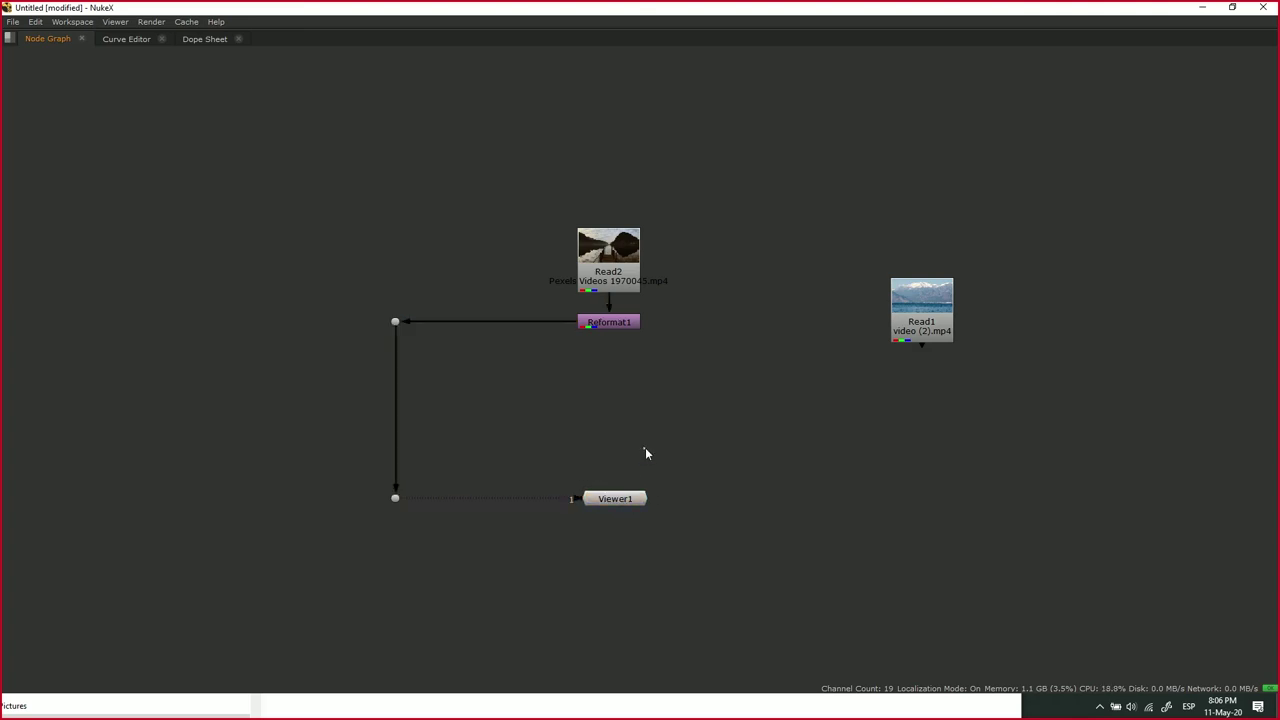
# - Trace the node flow from Read2 through Reformat1 to Viewer1 by selecting each node in turn
pyautogui.click(613, 252)
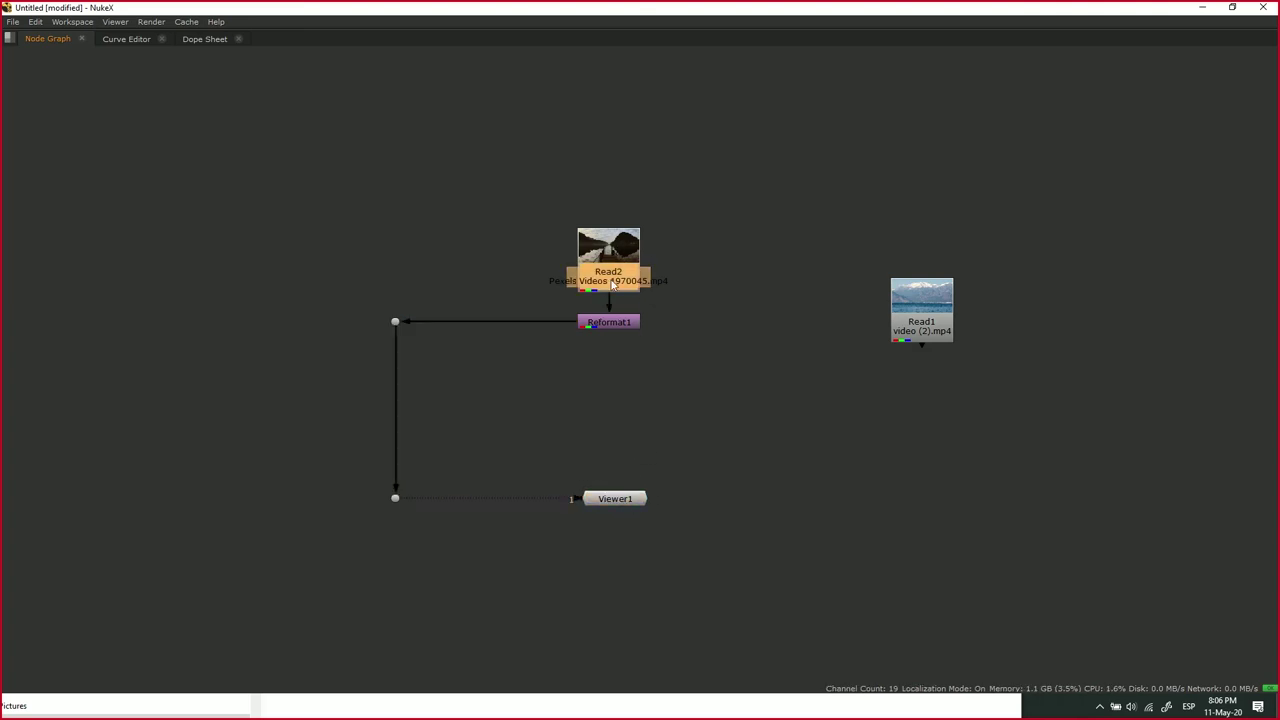
pyautogui.click(589, 323)
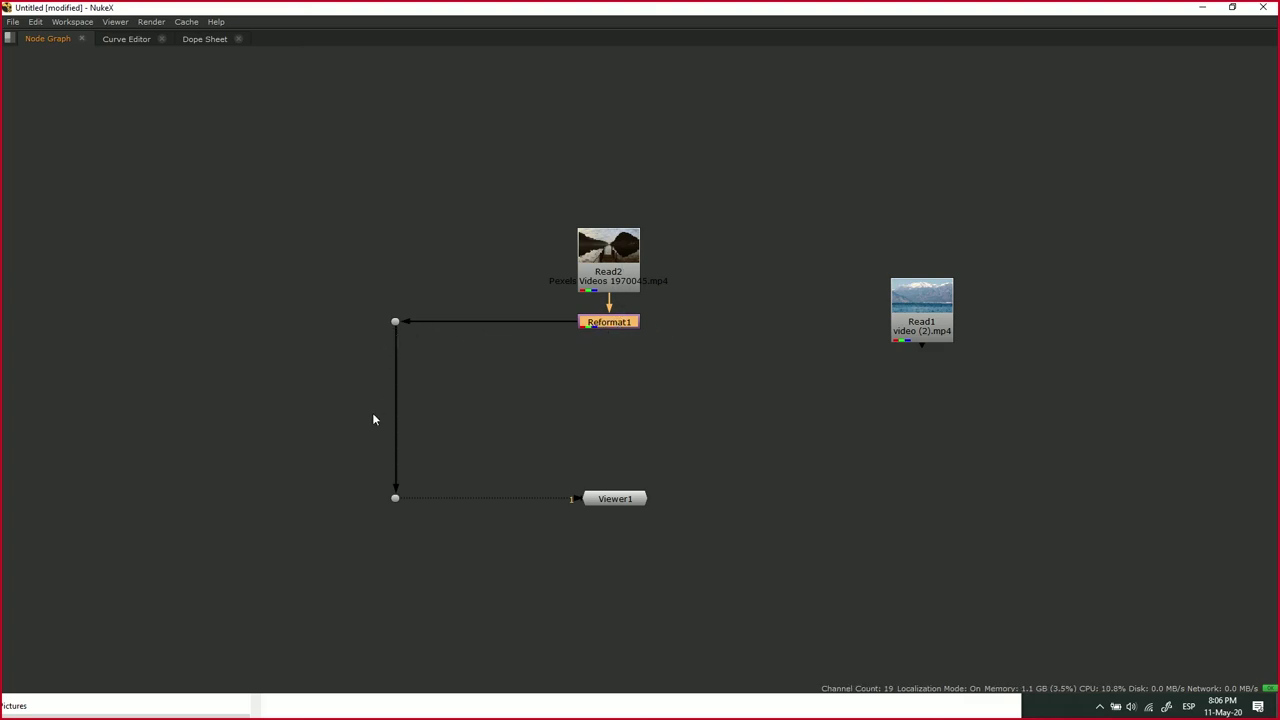
pyautogui.click(625, 498)
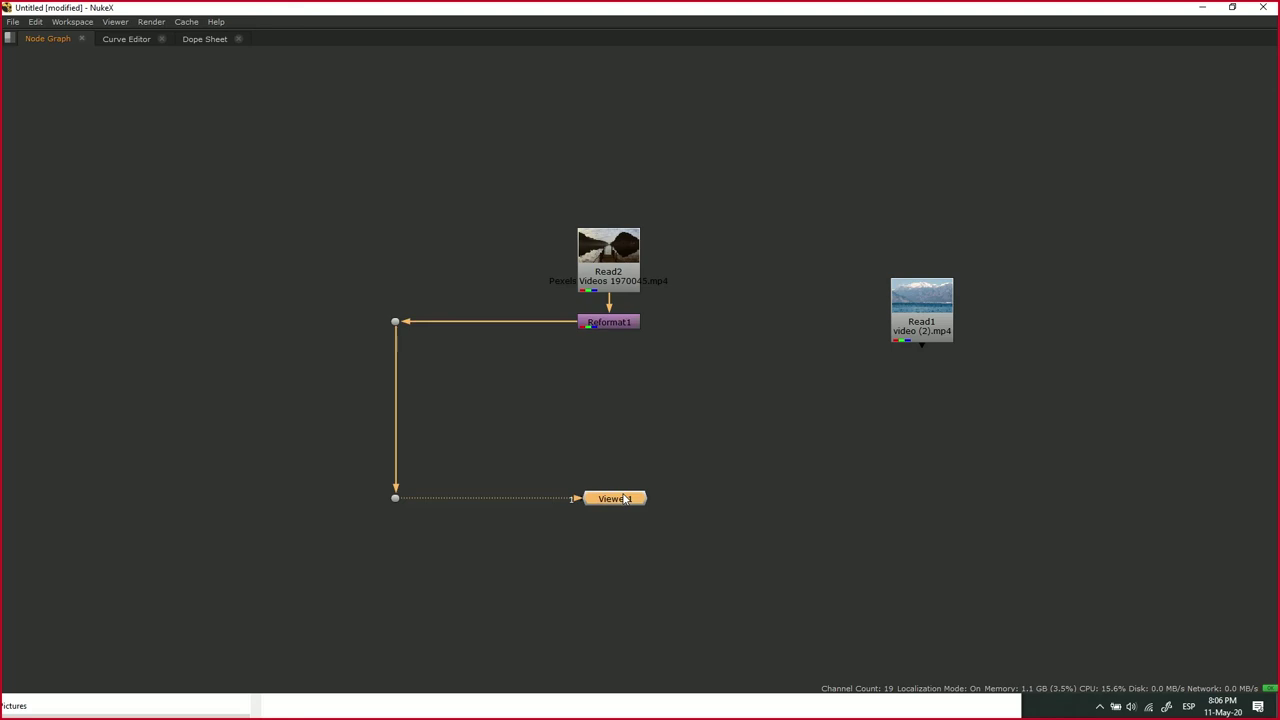
# - Bypass Reformat1 by reconnecting the upper Dot directly to Read2, and position Reformat1 just below Read2
pyautogui.click(680, 440)
pyautogui.moveTo(625, 322); pyautogui.dragTo(685, 388)
pyautogui.moveTo(568, 319); pyautogui.dragTo(590, 265)
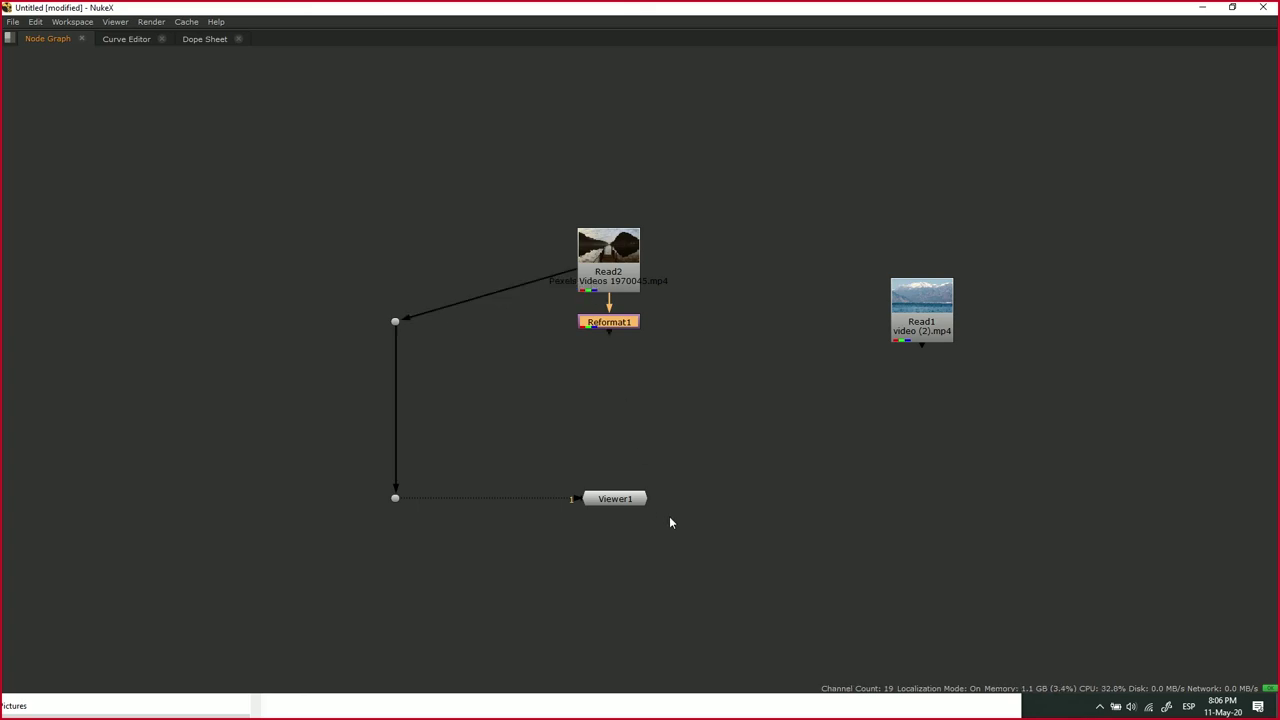
pyautogui.click(677, 421)
pyautogui.click(621, 242)
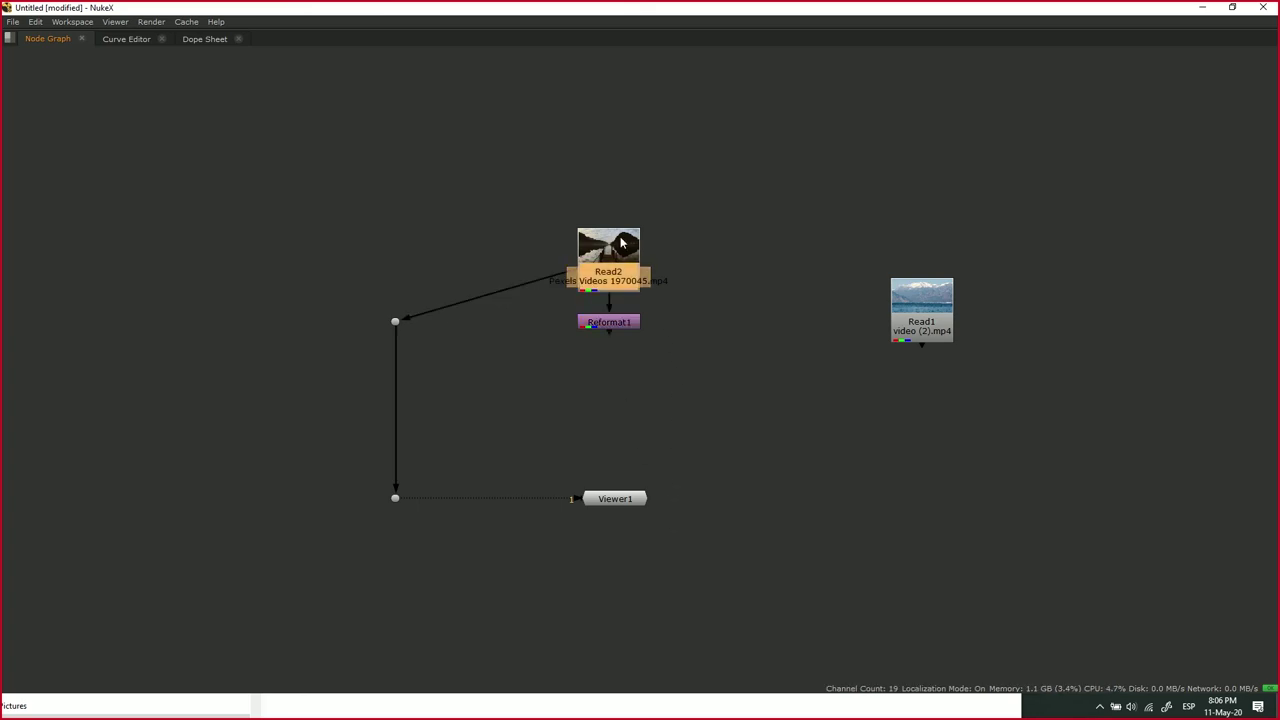
pyautogui.moveTo(590, 322); pyautogui.dragTo(618, 402)
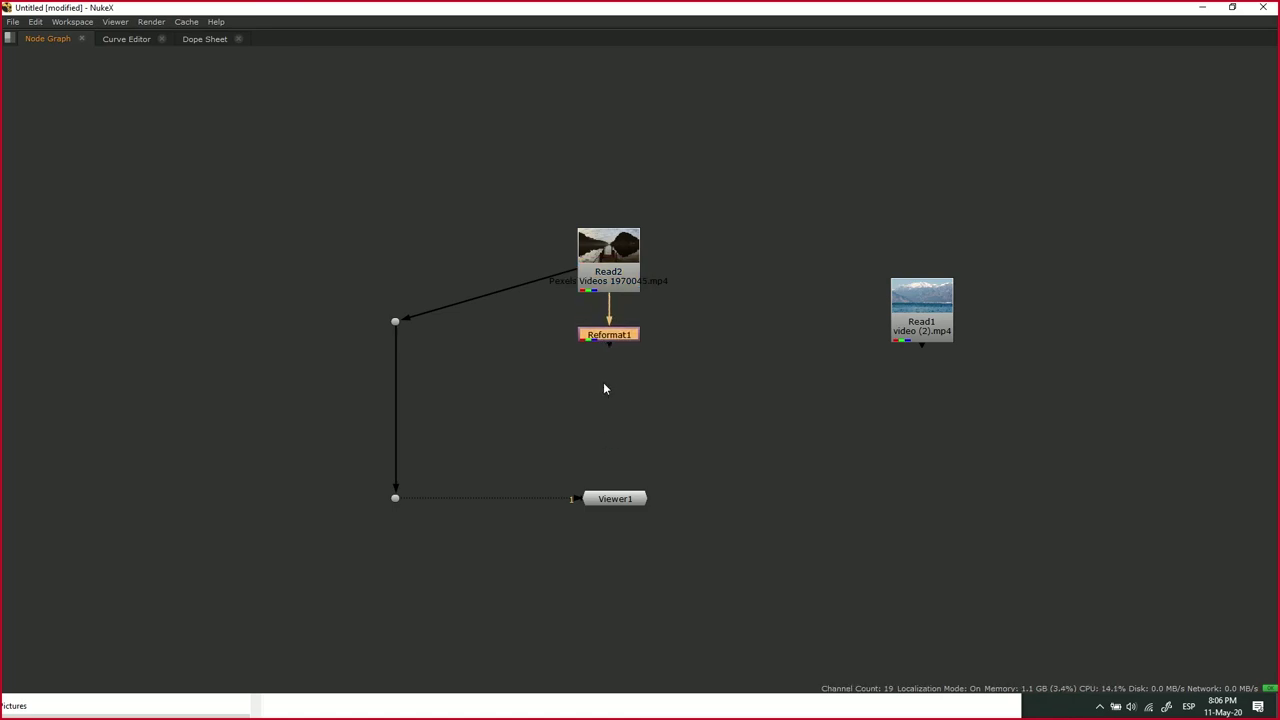
pyautogui.moveTo(610, 336); pyautogui.dragTo(611, 318)
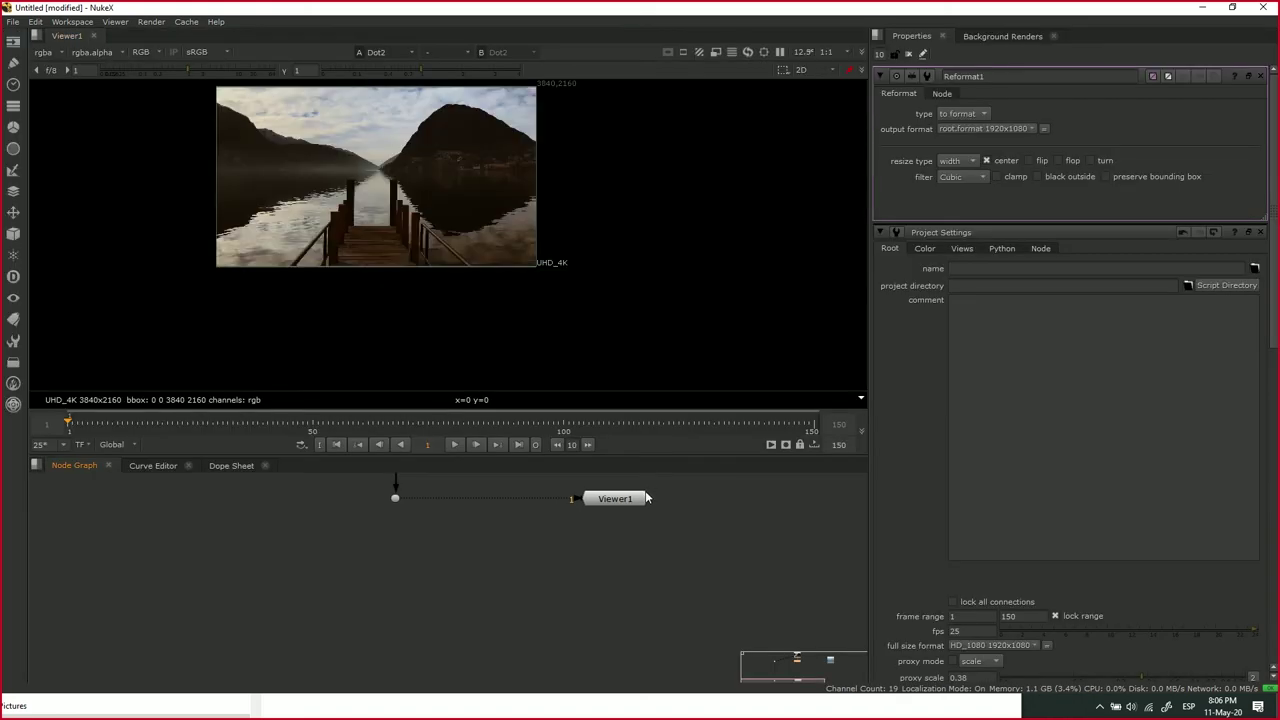
# - Check the bypassed 4K clip in the Viewer and reconnect the upper Dot to Reformat1
pyautogui.press('space')
pyautogui.moveTo(544, 510); pyautogui.dragTo(525, 680)
pyautogui.moveTo(604, 525); pyautogui.dragTo(591, 592)
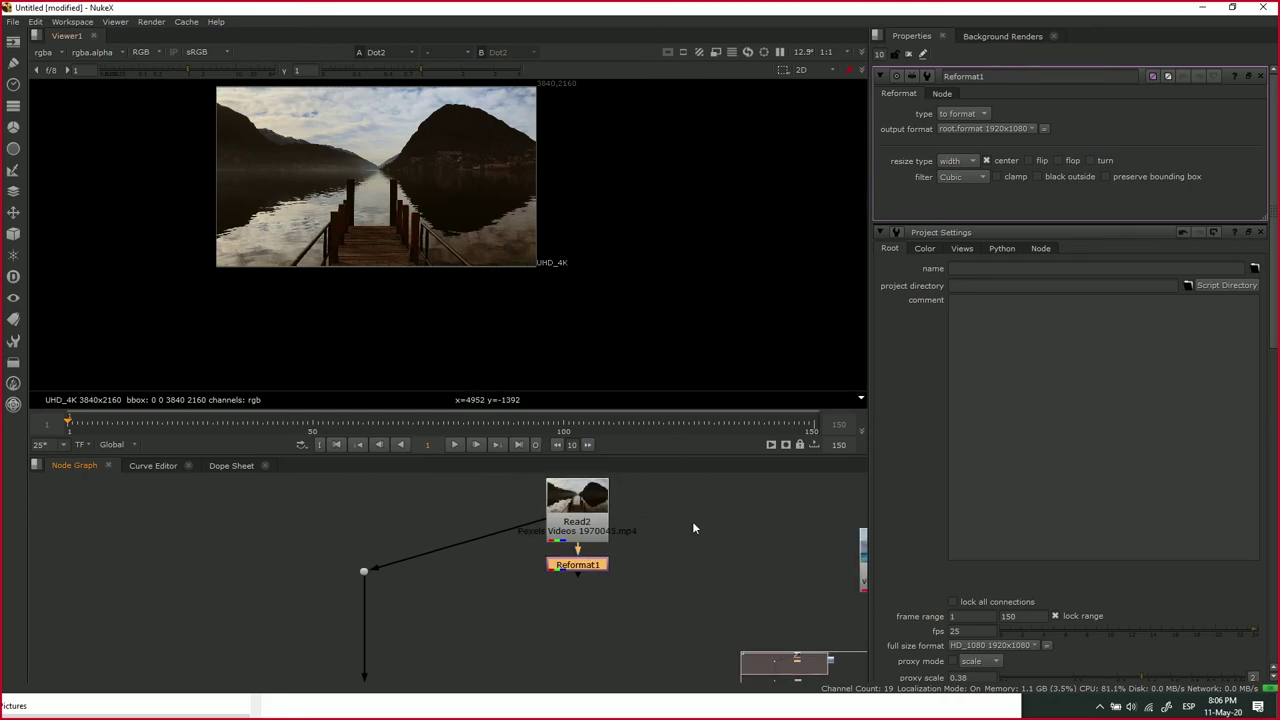
pyautogui.moveTo(541, 527); pyautogui.dragTo(569, 571)
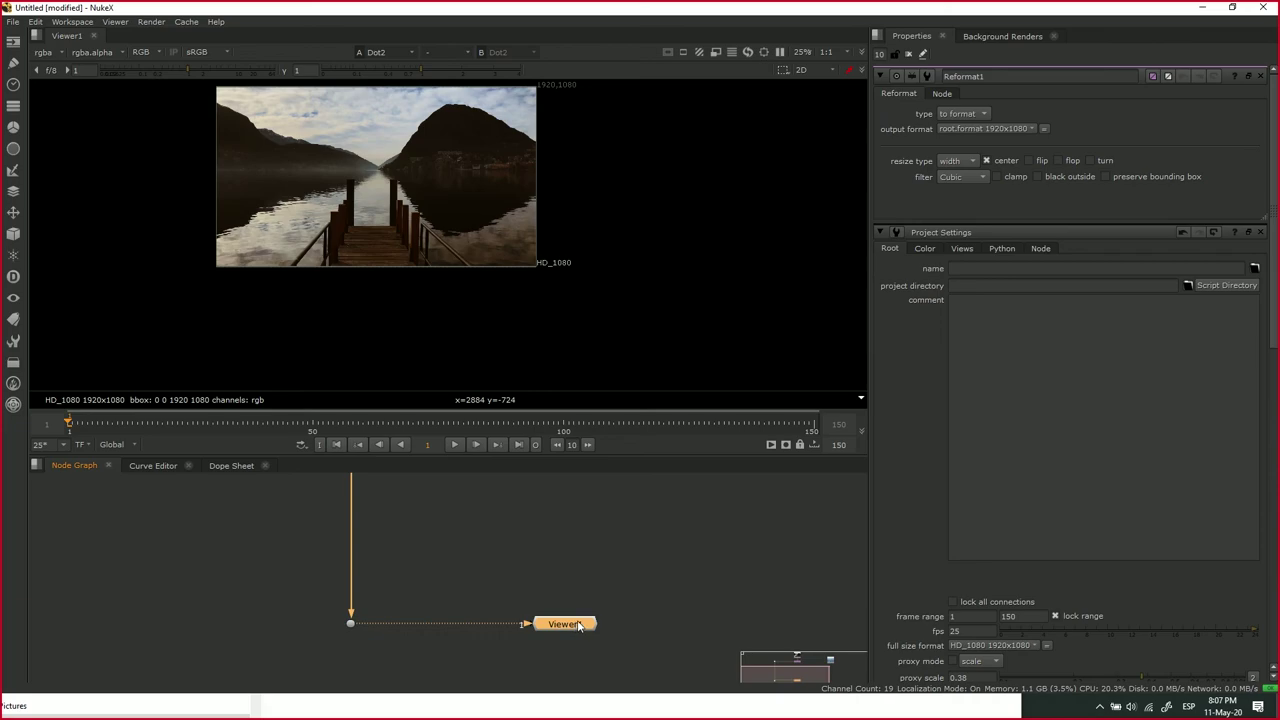
# - Maximize the Node Graph and move Read1 farther away from the Read2 branch
pyautogui.press('space')
pyautogui.moveTo(663, 465); pyautogui.dragTo(681, 395)
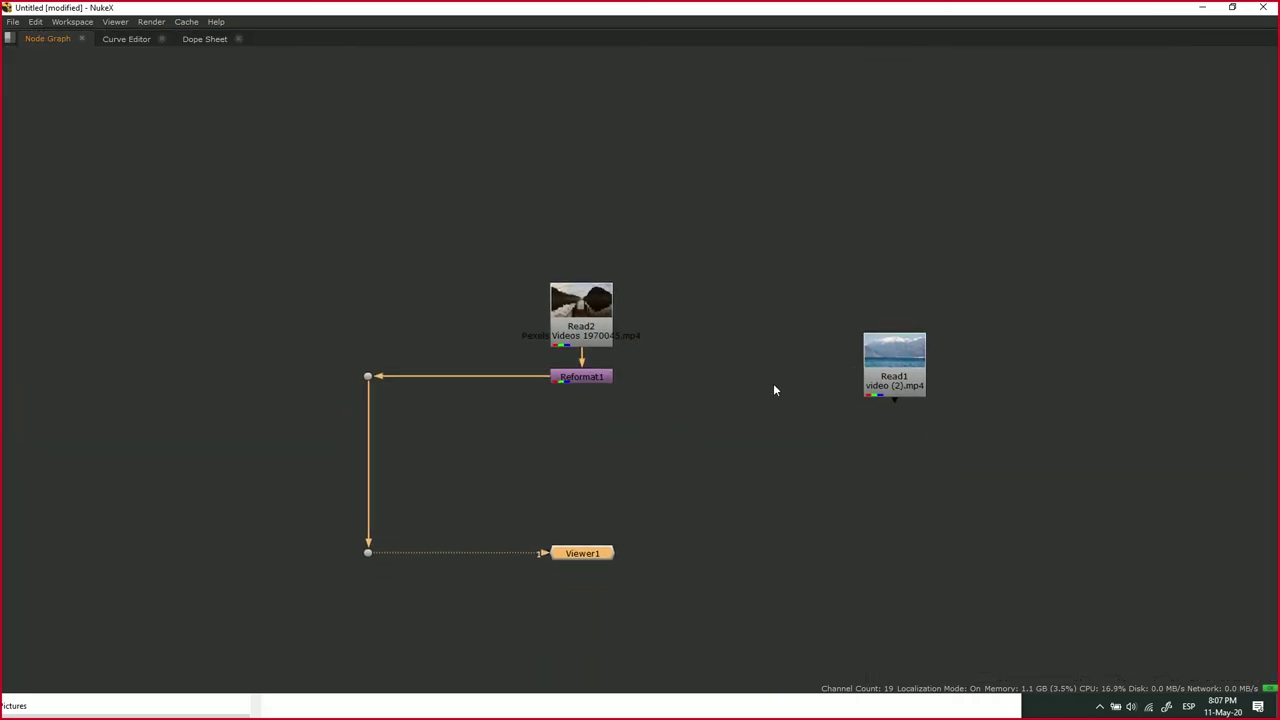
pyautogui.scroll(1, 733, 382)
pyautogui.moveTo(889, 371); pyautogui.dragTo(933, 360)
pyautogui.click(882, 361)
# - Examine how Read2 feeds Reformat1 and passes through the Dots to Viewer1 by selecting the nodes in turn
pyautogui.moveTo(442, 196); pyautogui.dragTo(664, 408)
pyautogui.click(686, 473)
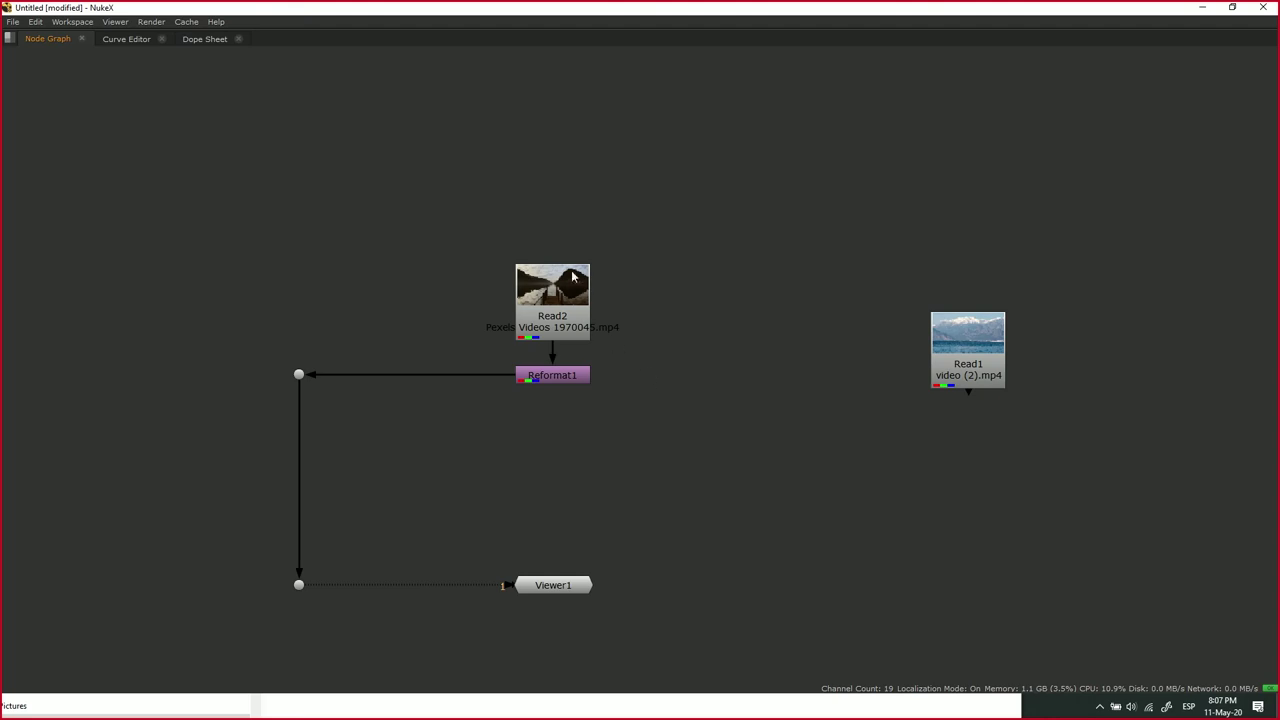
pyautogui.click(565, 292)
pyautogui.click(556, 379)
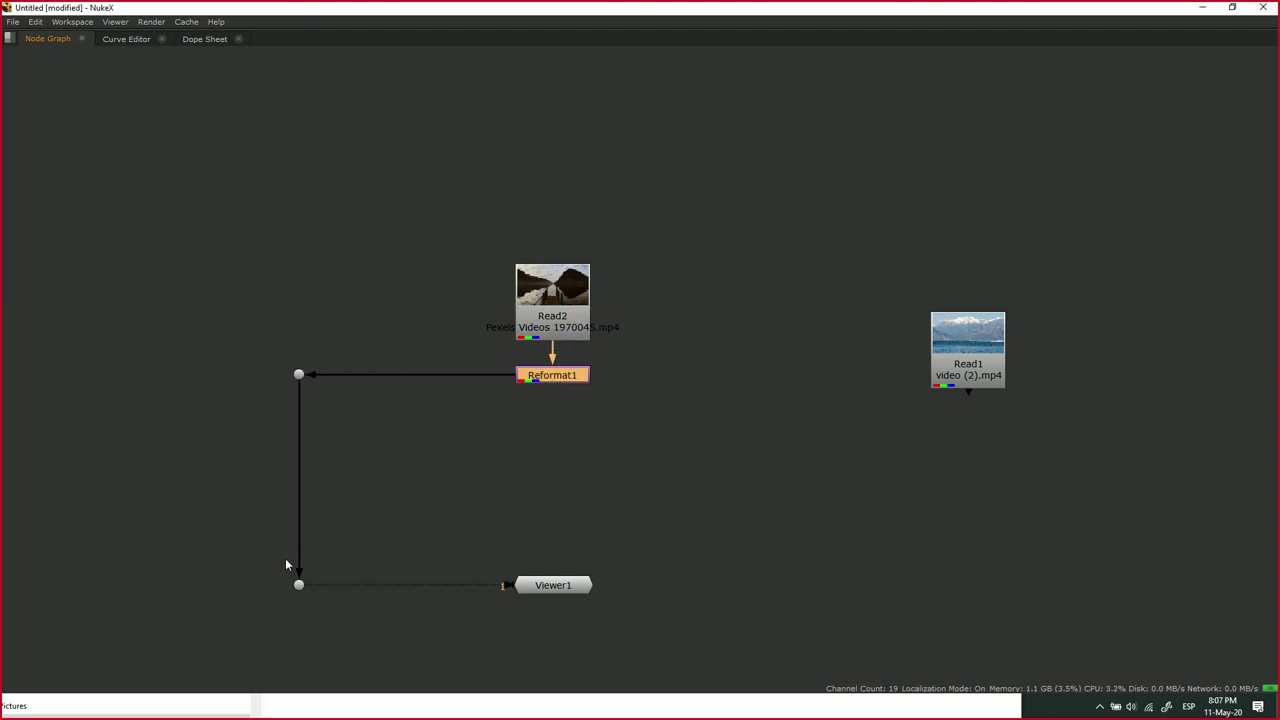
pyautogui.click(551, 587)
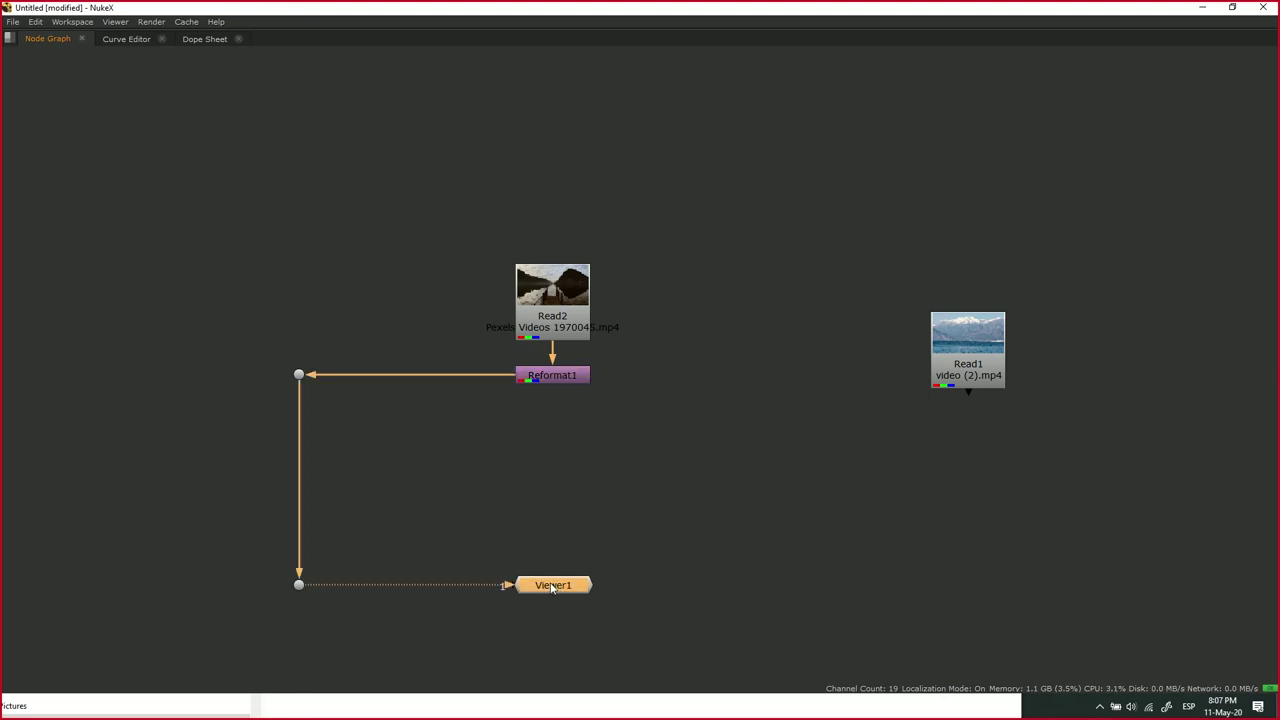
pyautogui.moveTo(449, 261); pyautogui.dragTo(408, 506)
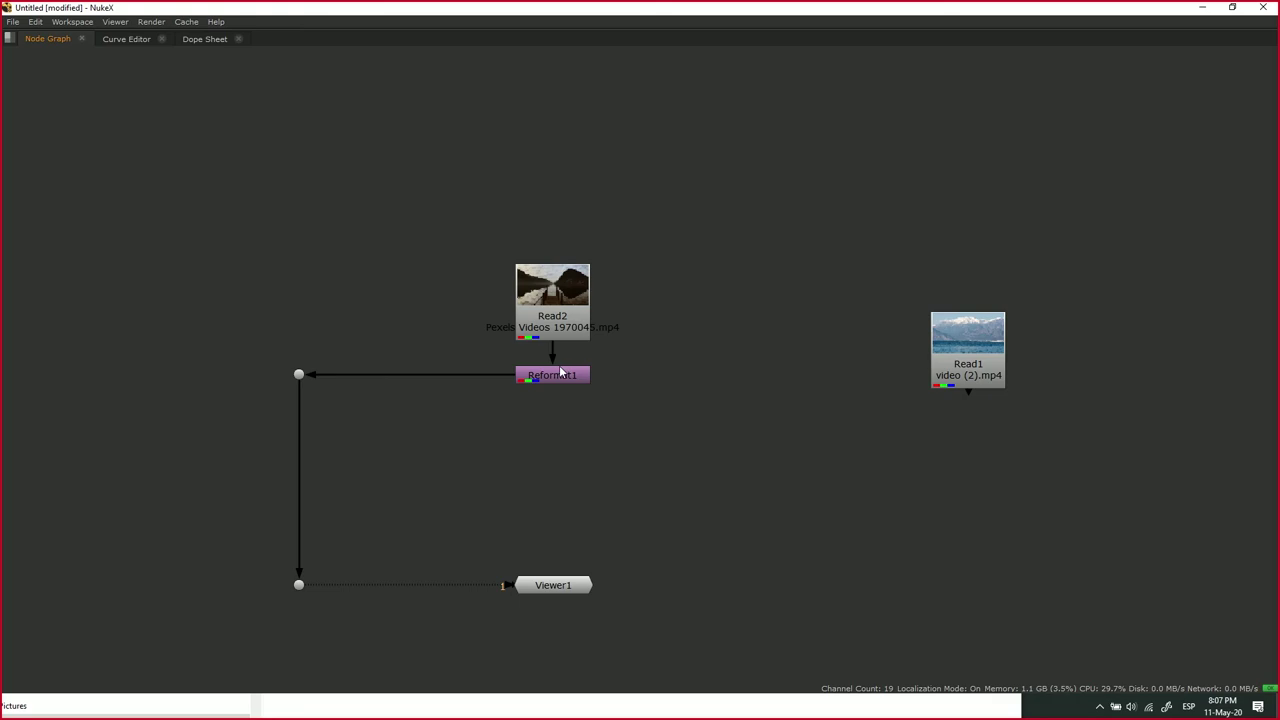
pyautogui.click(558, 375)
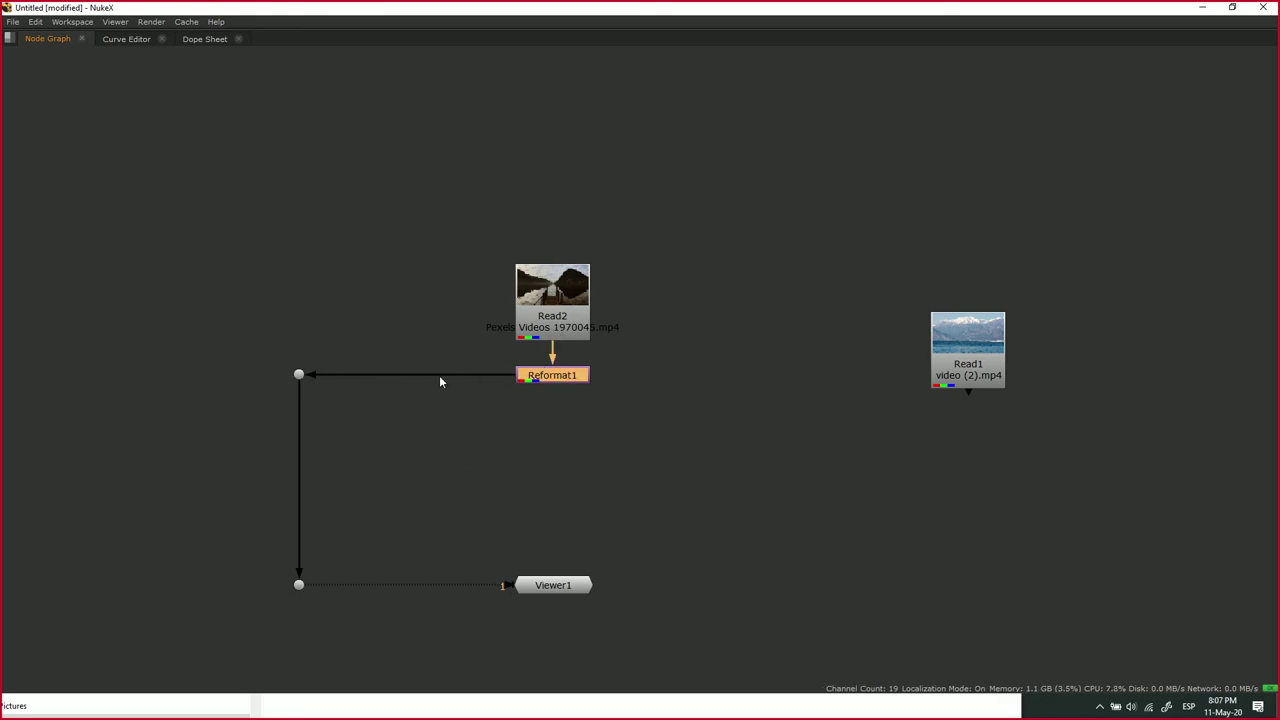
pyautogui.click(430, 310)
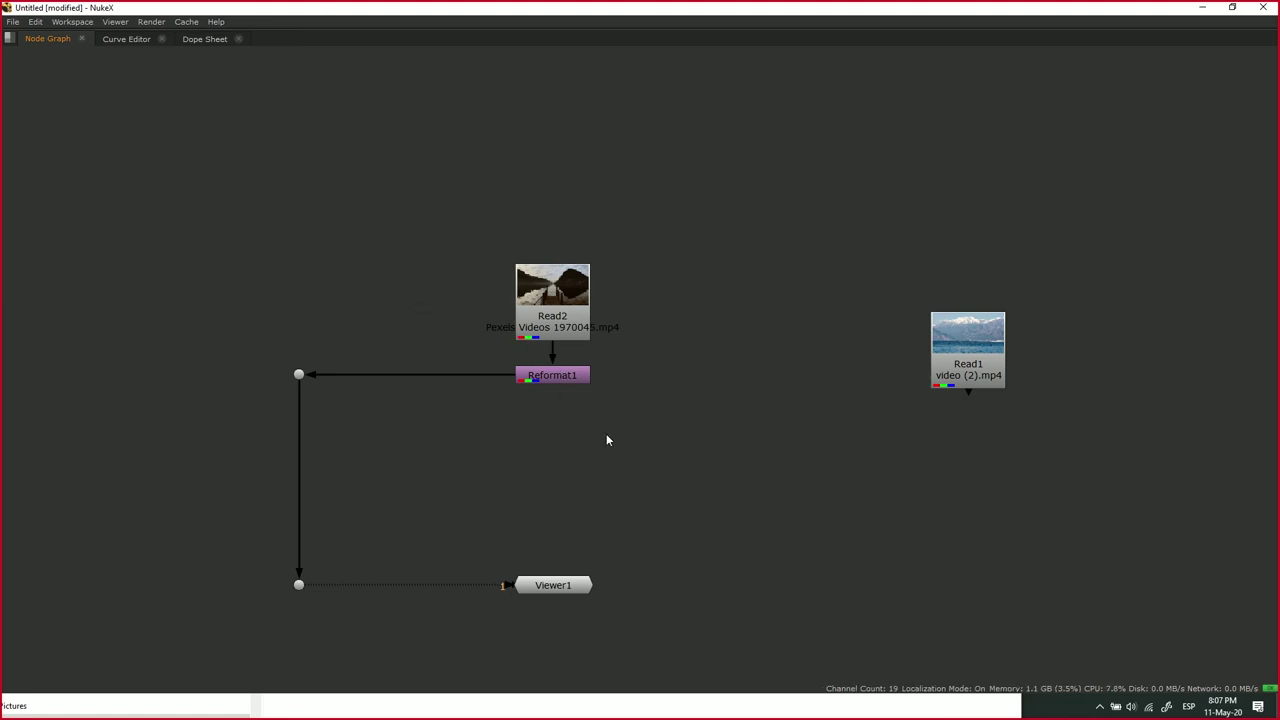
pyautogui.press('Tab')
pyautogui.press('Tab')
pyautogui.click(683, 229)
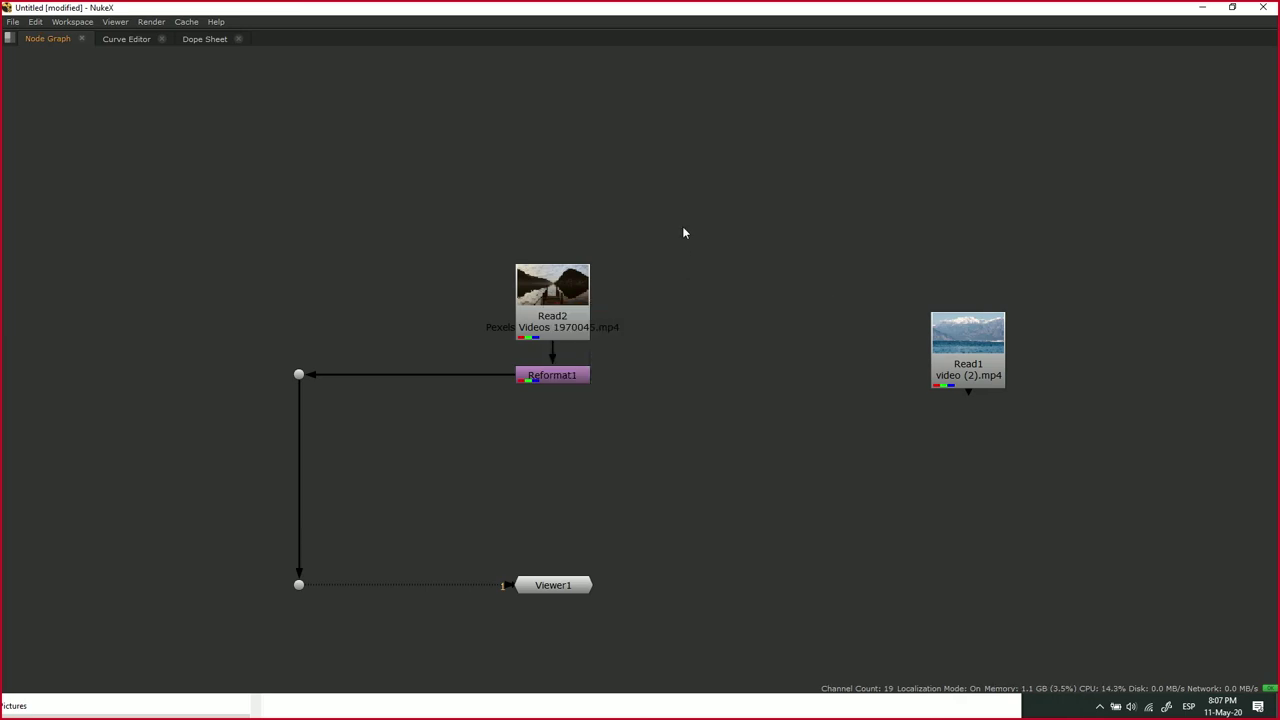
# - Restore the full workspace and connect Reformat1 directly to input 2 of Viewer1
pyautogui.press('space')
pyautogui.moveTo(540, 278); pyautogui.dragTo(609, 324)
pyautogui.moveTo(590, 548); pyautogui.dragTo(562, 664)
pyautogui.scroll(-3, 547, 592)
pyautogui.click(447, 667)
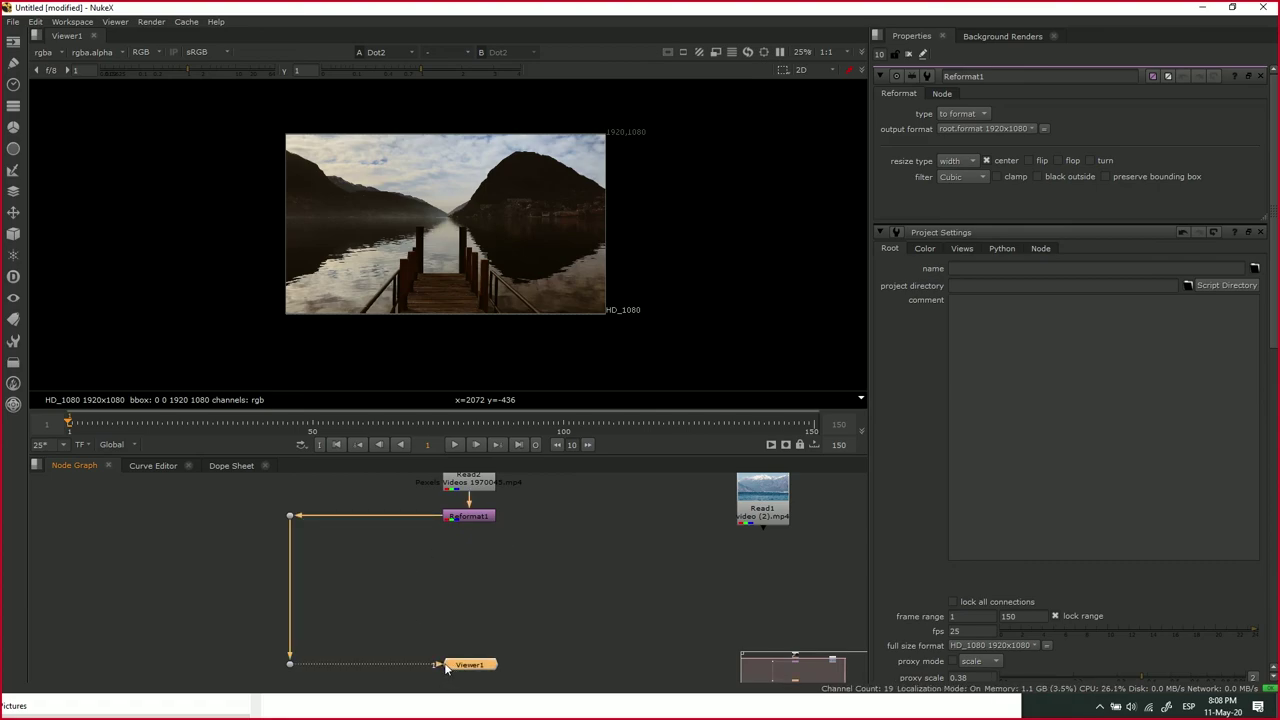
pyautogui.click(484, 516)
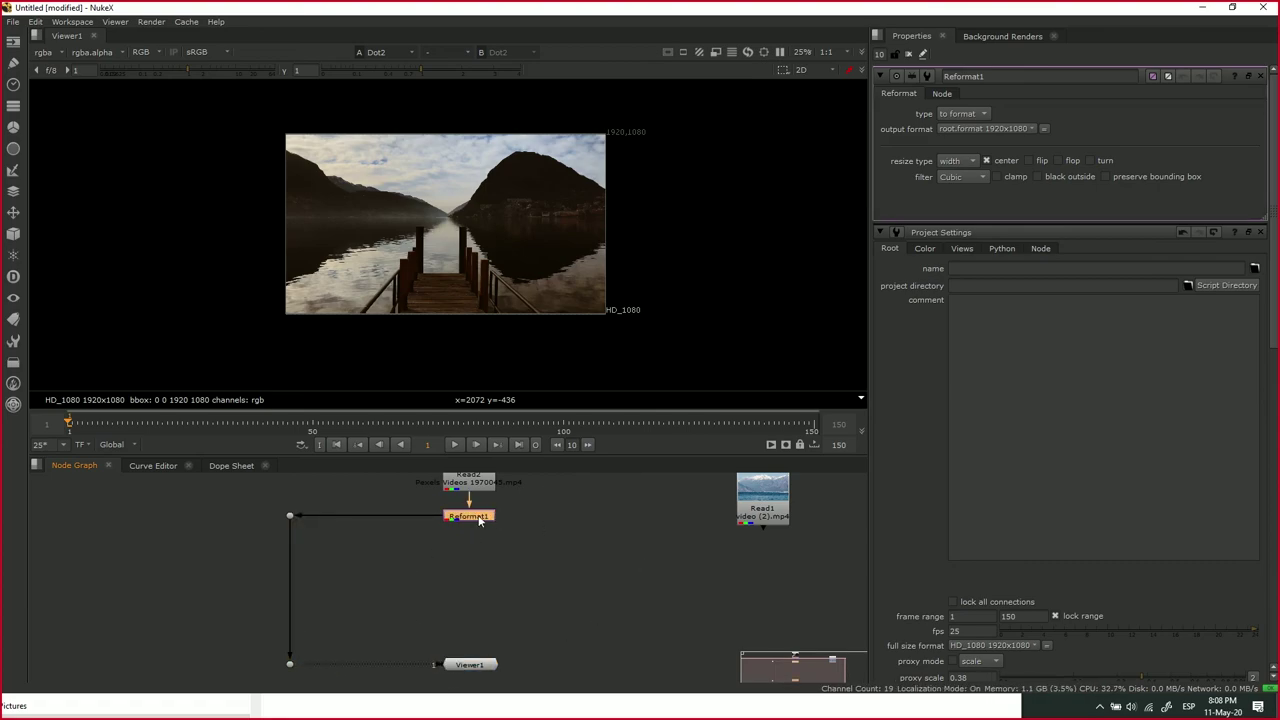
pyautogui.press('1')
pyautogui.scroll(5, 486, 557)
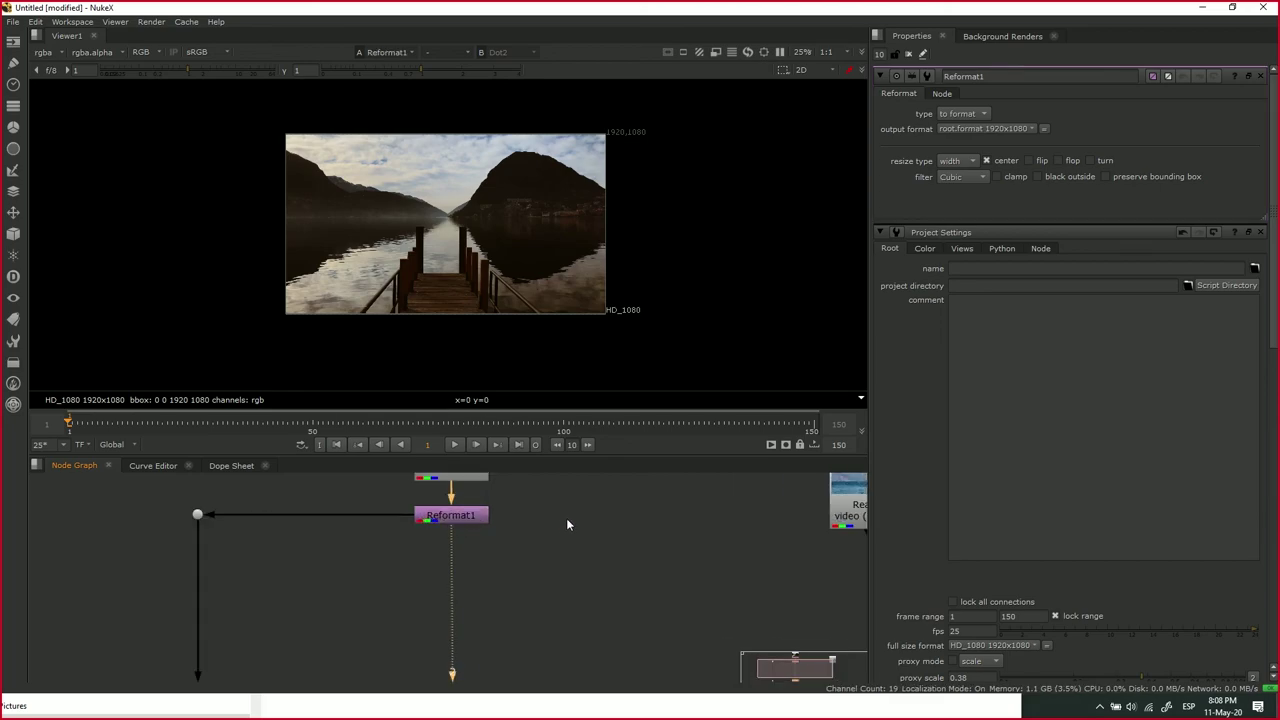
pyautogui.scroll(2, 485, 566)
pyautogui.click(460, 563)
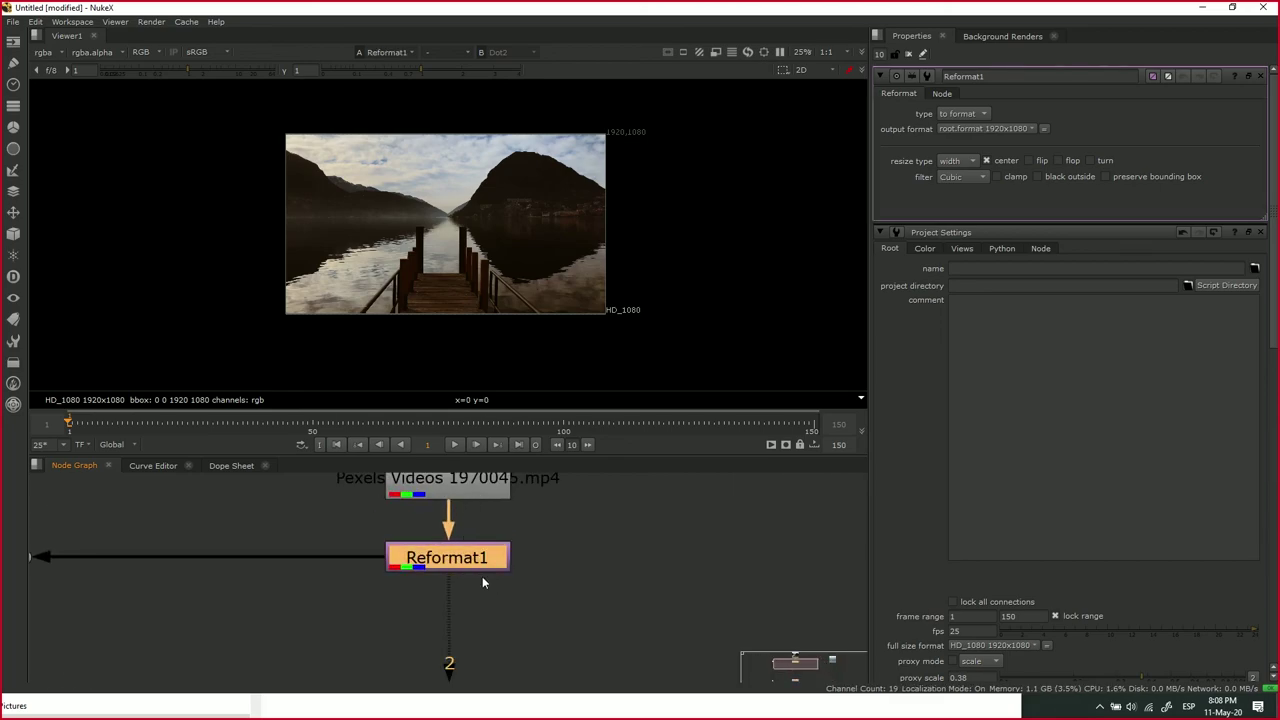
pyautogui.scroll(-4, 480, 575)
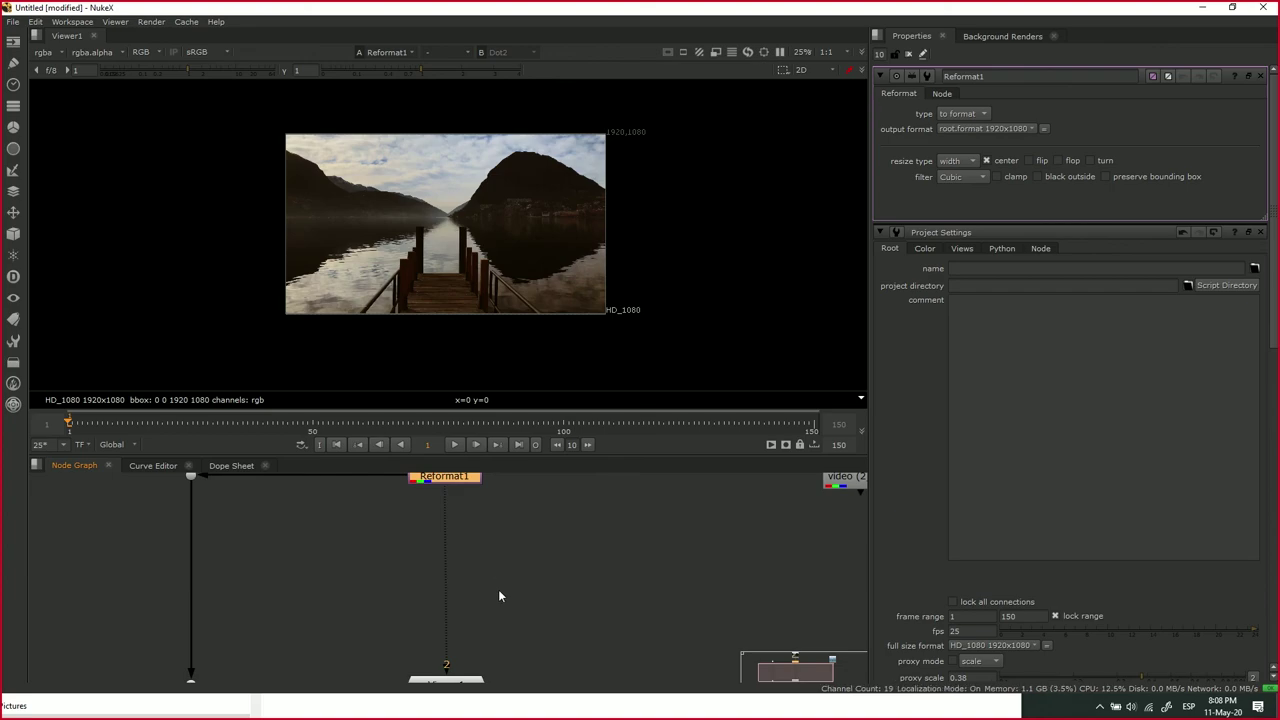
# - Maximize the Node Graph and route the input 2 connection through two Dots, one level with Reformat1 and one level with Viewer1
pyautogui.press('space')
pyautogui.scroll(2, 593, 506)
pyautogui.moveTo(598, 456); pyautogui.dragTo(635, 261)
pyautogui.moveTo(458, 408); pyautogui.dragTo(766, 272)
pyautogui.moveTo(614, 394); pyautogui.dragTo(767, 526)
pyautogui.click(882, 643)
# - Trace both branches from Read2 through Reformat1 to Viewer1 by selecting each node in turn
pyautogui.click(504, 190)
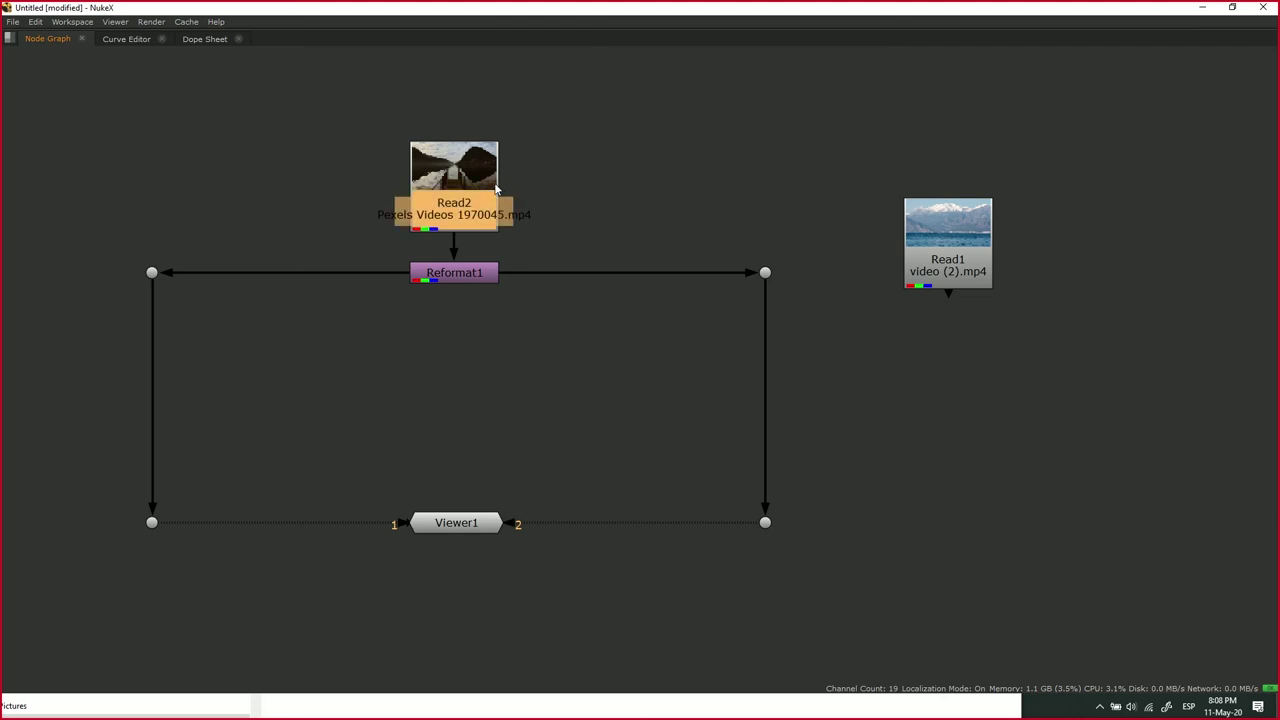
pyautogui.click(462, 282)
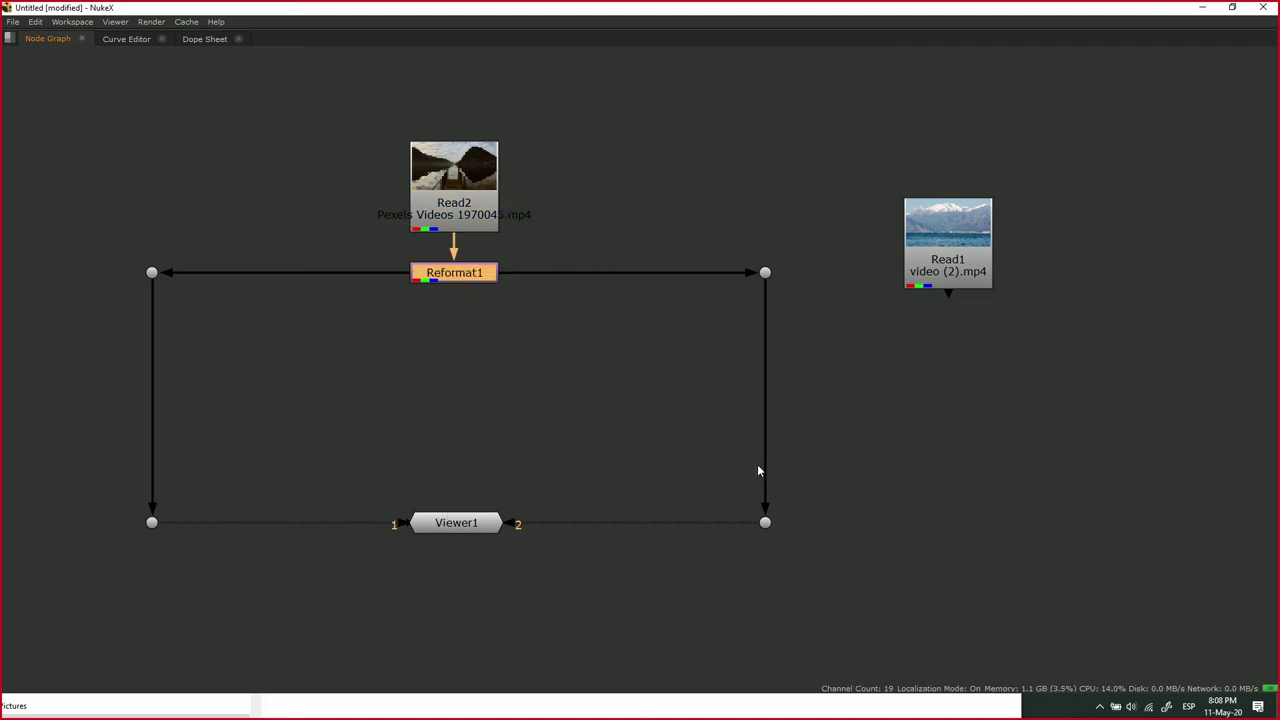
pyautogui.click(472, 527)
pyautogui.click(558, 444)
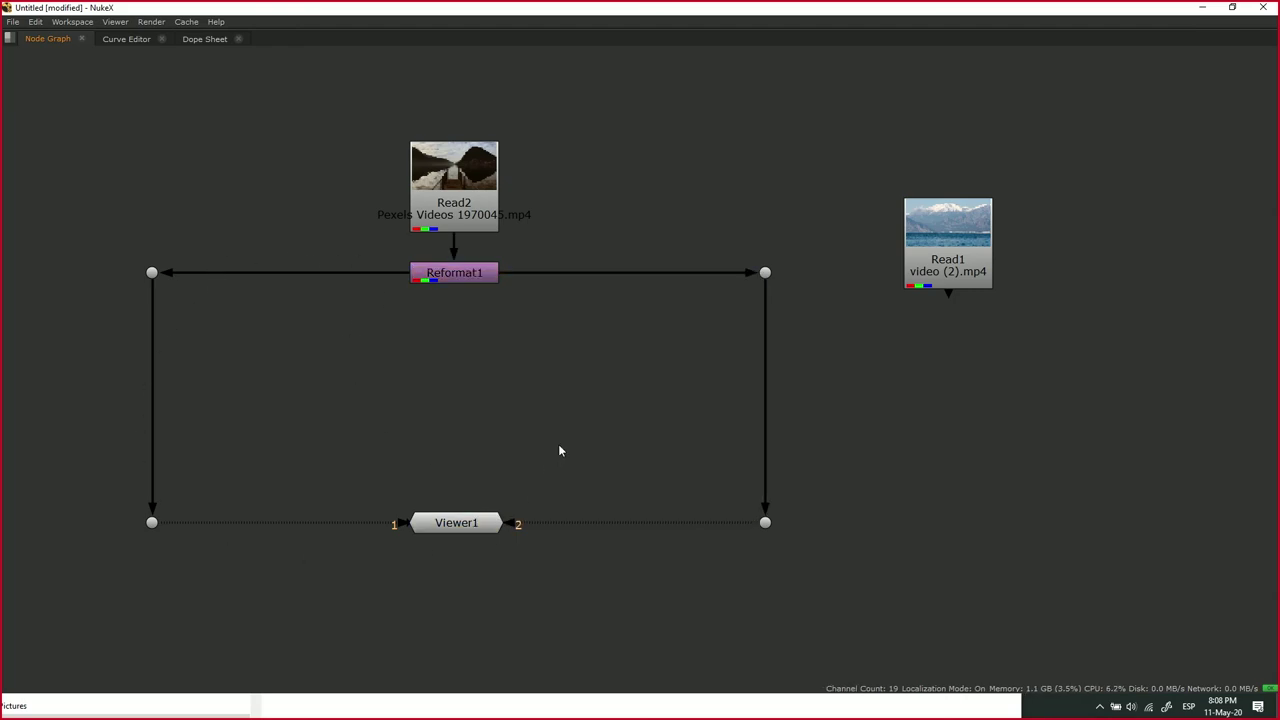
pyautogui.press('Tab')
pyautogui.press('Escape')
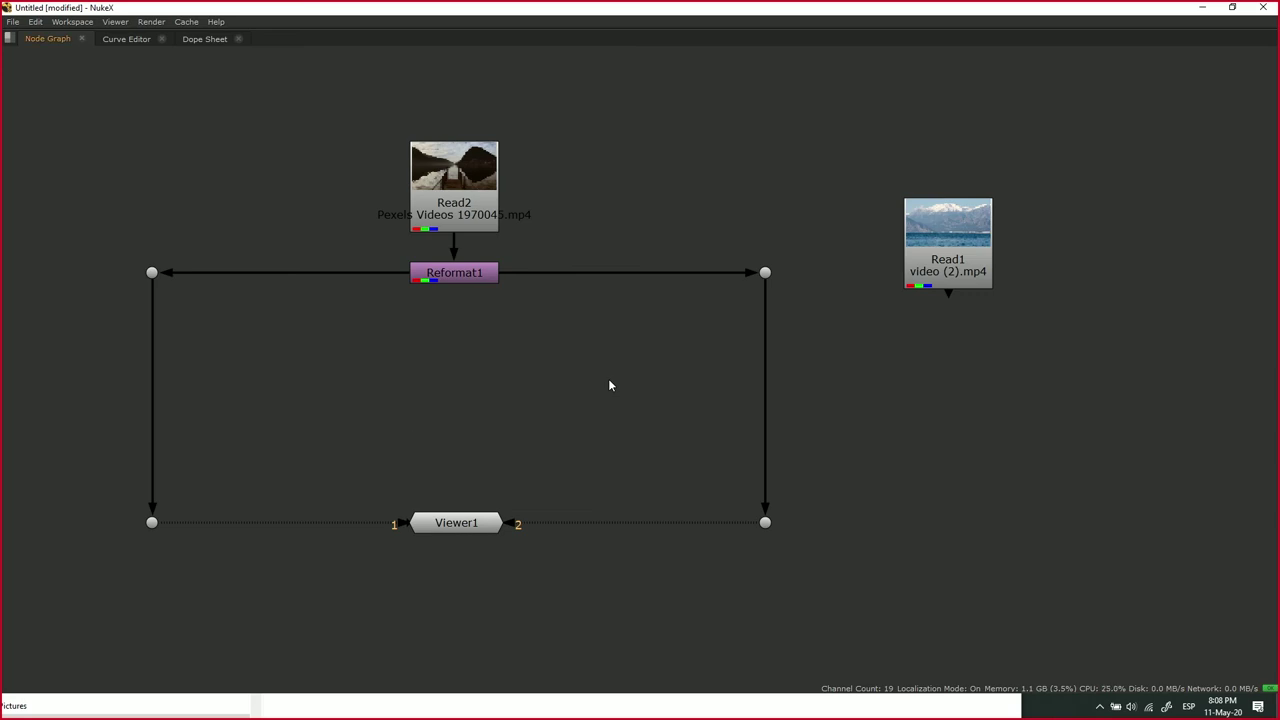
# - Restore the full workspace and compare Viewer1's two branches by switching repeatedly between inputs 1 and 2
pyautogui.press('space')
pyautogui.click(479, 533)
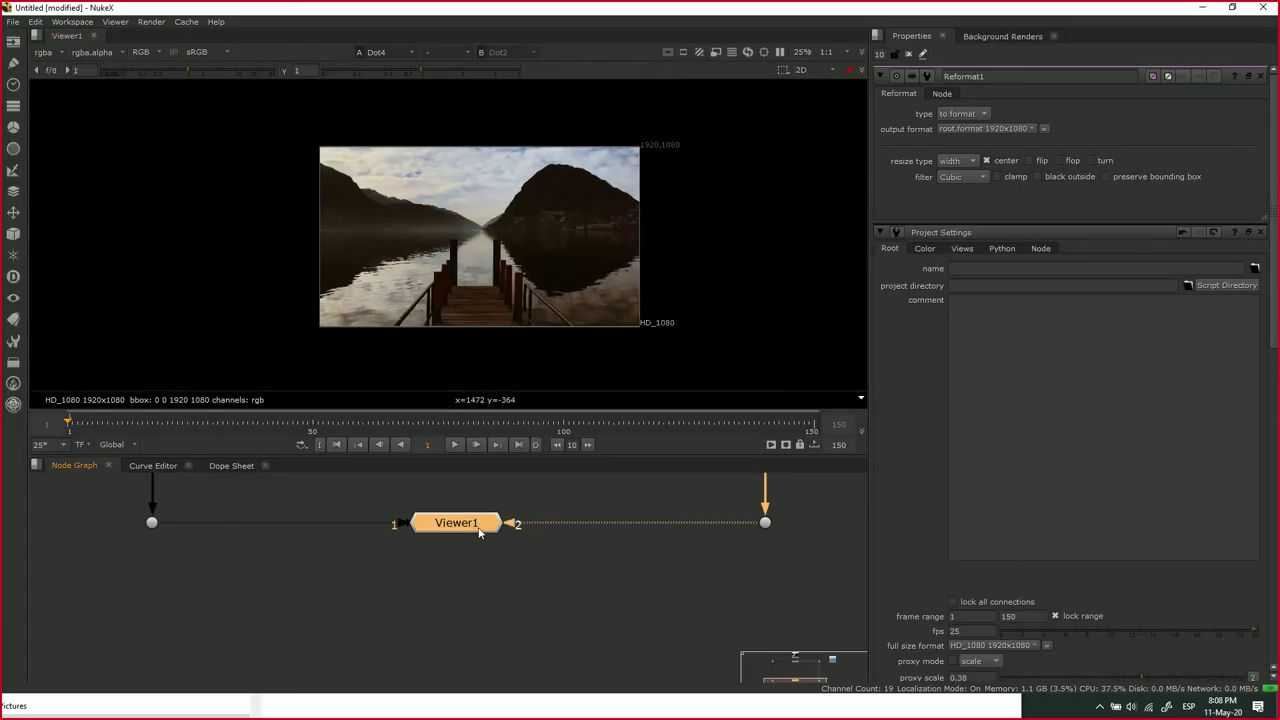
pyautogui.press('1')
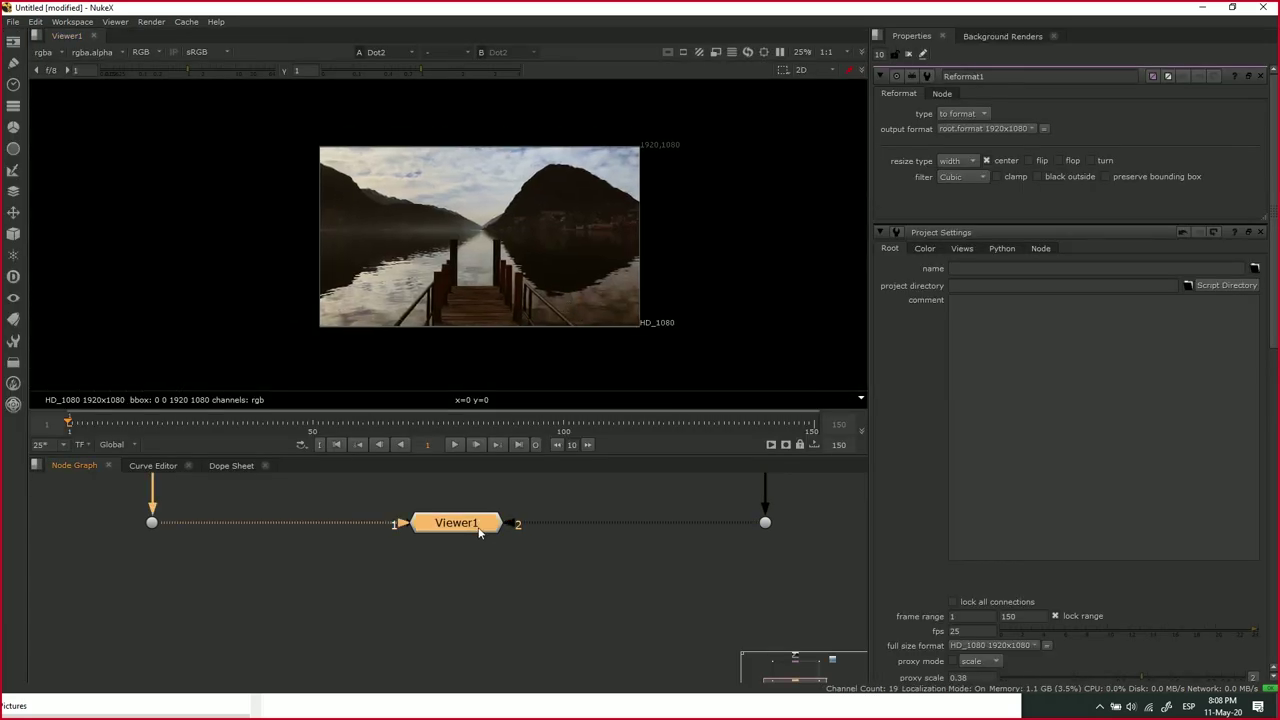
pyautogui.moveTo(443, 485); pyautogui.dragTo(456, 531)
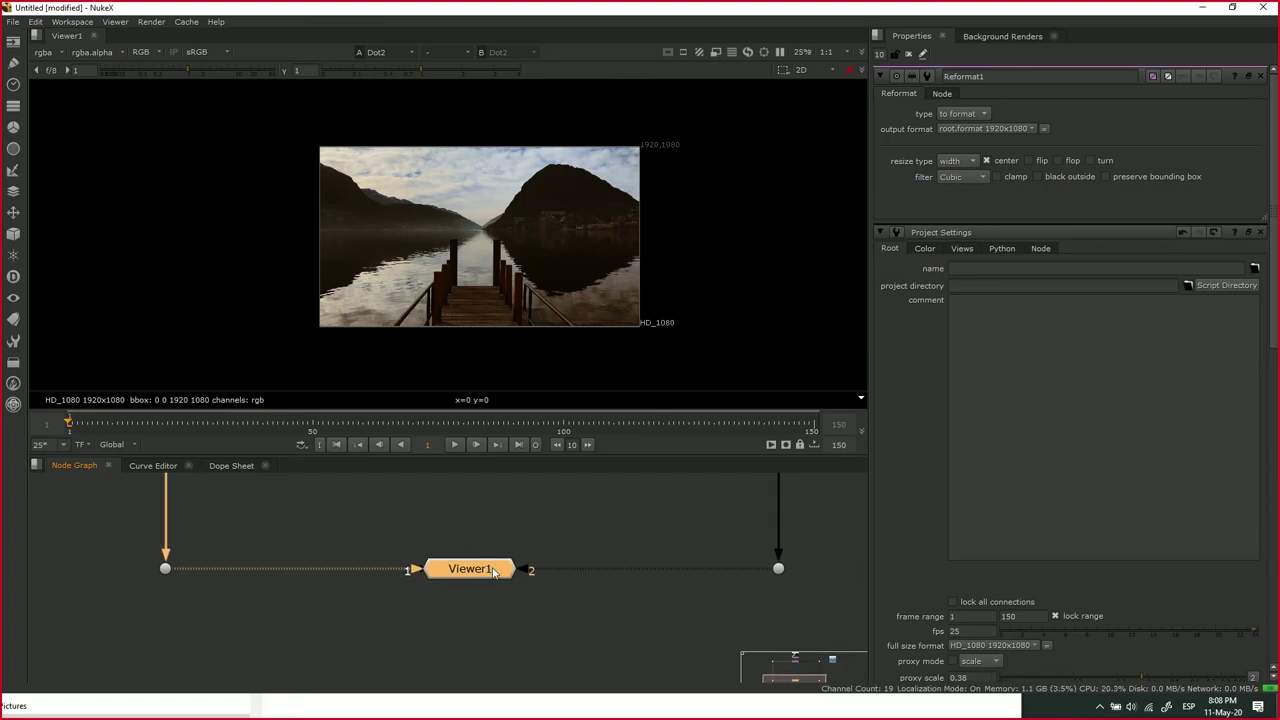
pyautogui.press('2')
pyautogui.press('1')
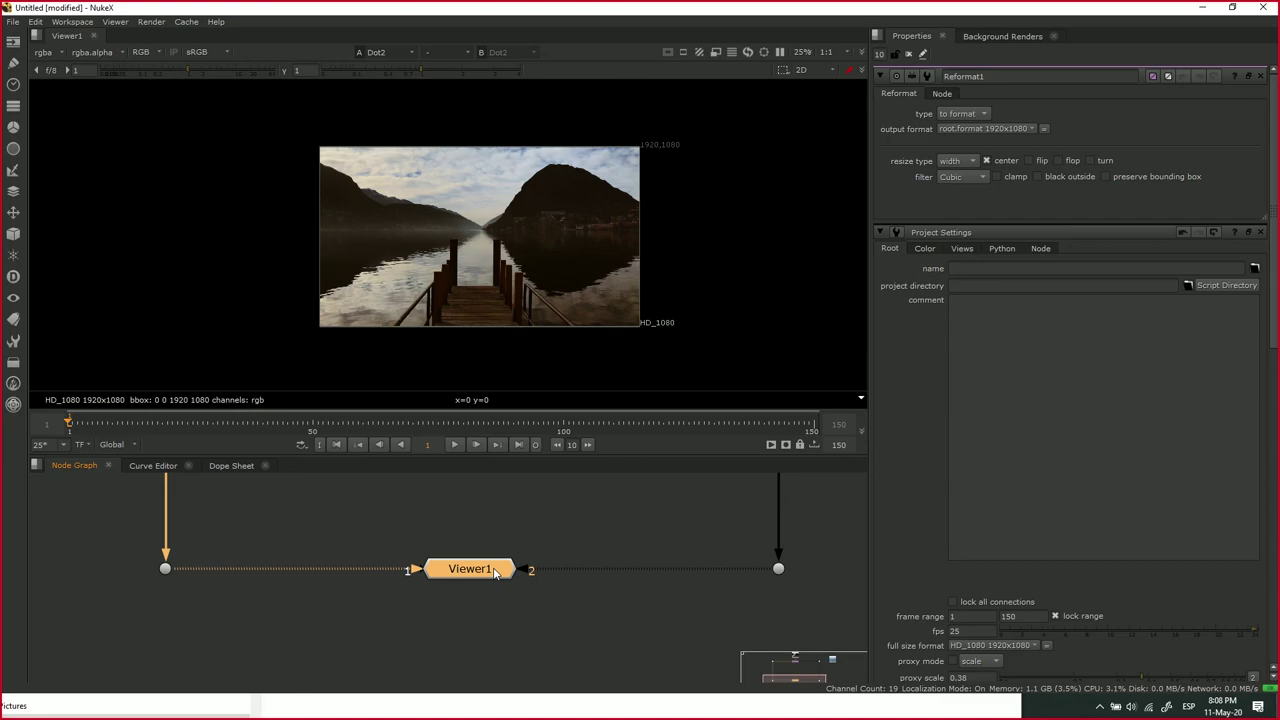
pyautogui.press('2')
pyautogui.press('1')
pyautogui.moveTo(492, 541); pyautogui.dragTo(477, 599)
pyautogui.press('2')
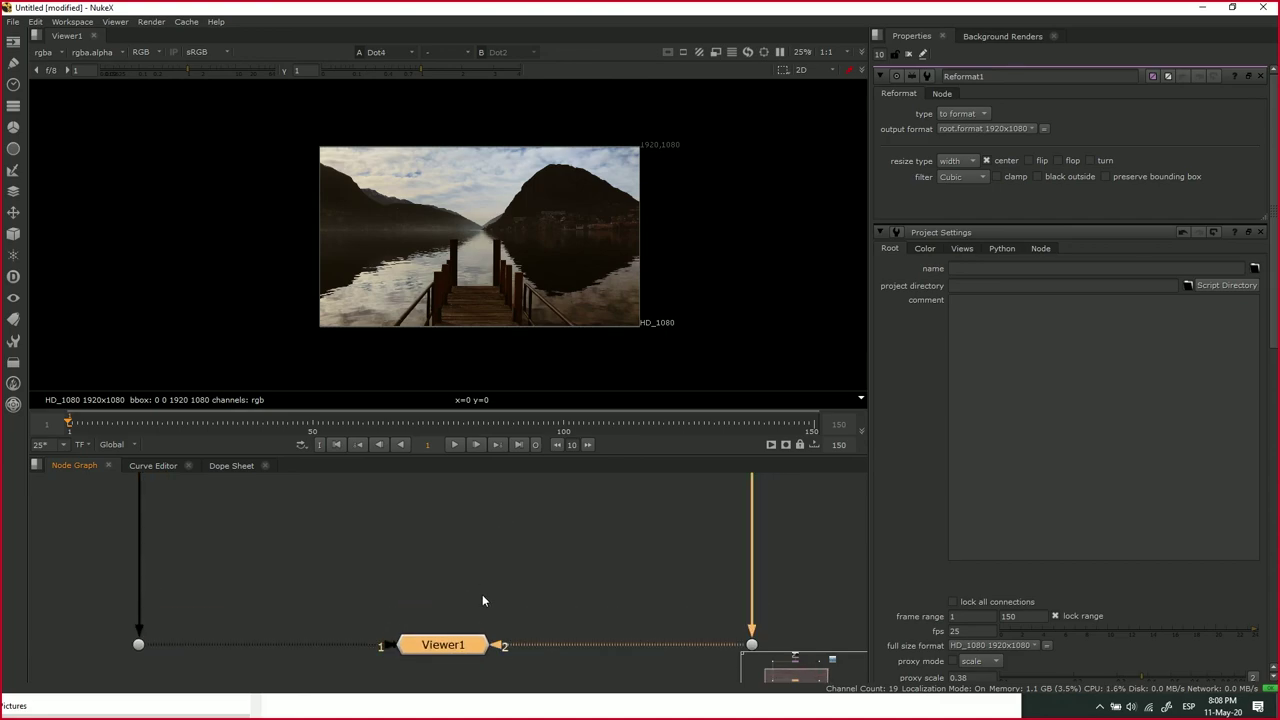
# - Maximize the Node Graph and add an unconnected Blur node beside the input 2 branch
pyautogui.press('space')
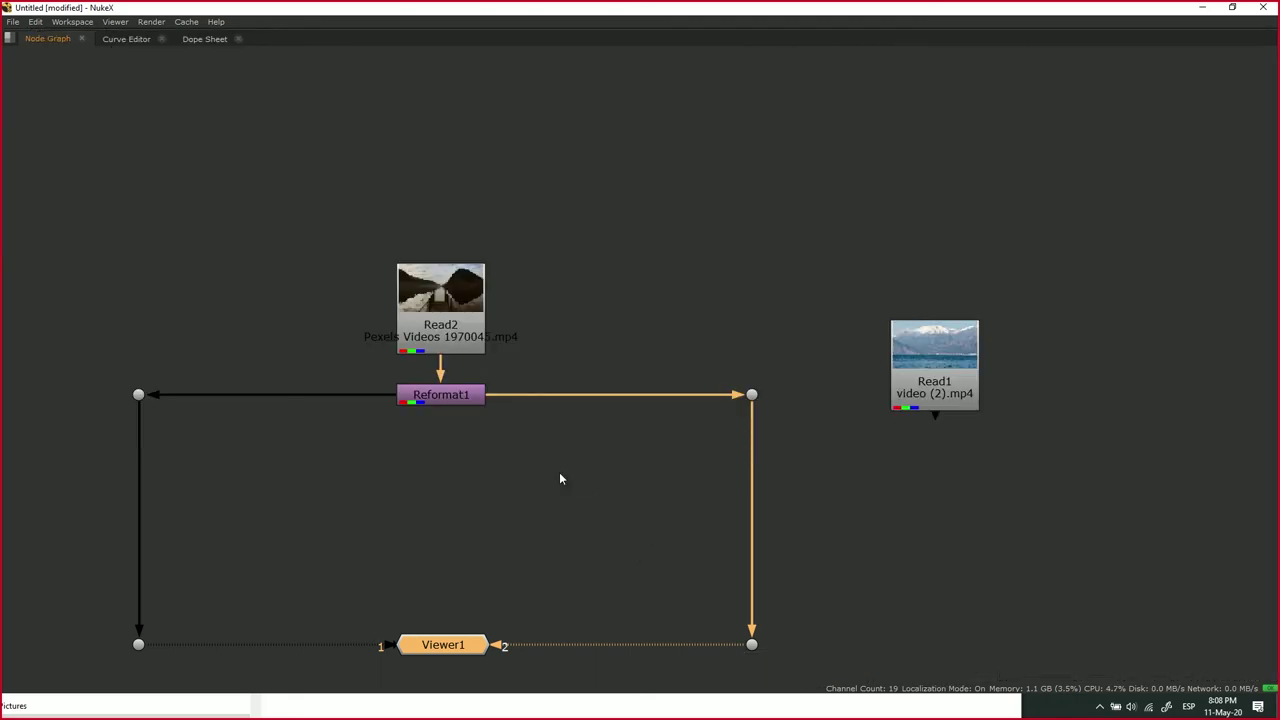
pyautogui.click(812, 485)
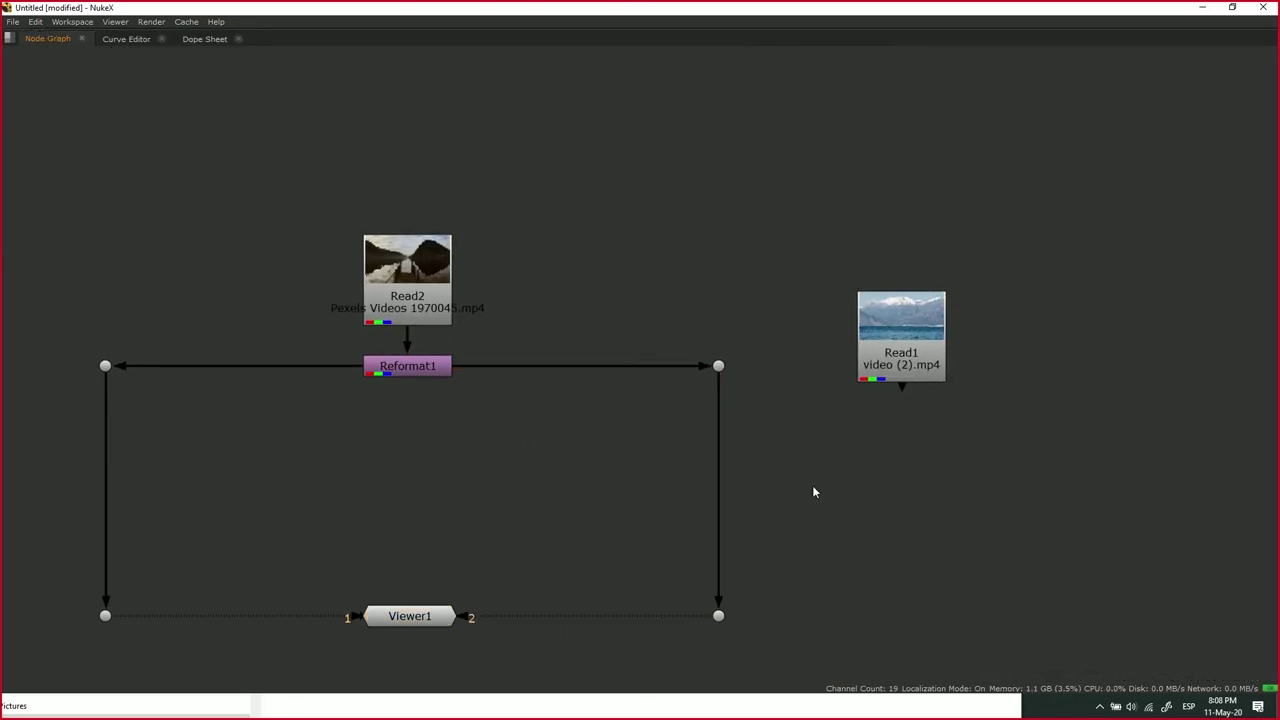
pyautogui.press('b')
pyautogui.scroll(5, 826, 536)
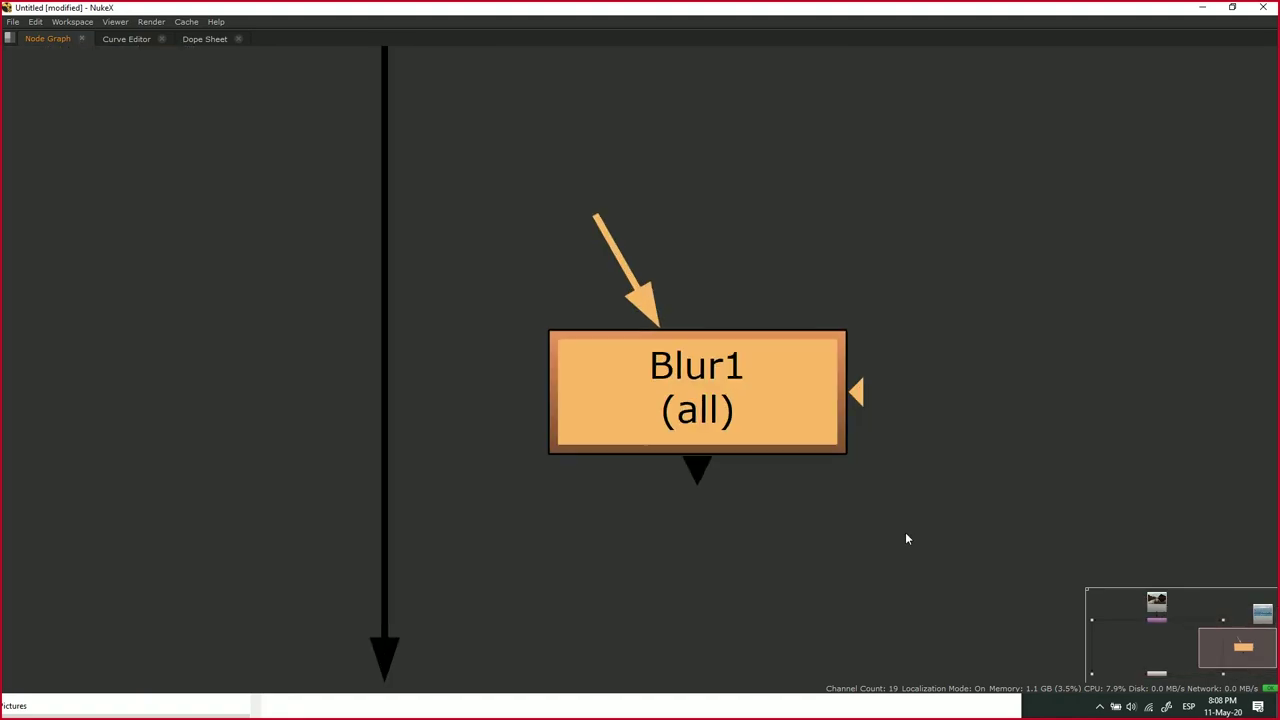
pyautogui.moveTo(496, 166); pyautogui.dragTo(922, 545)
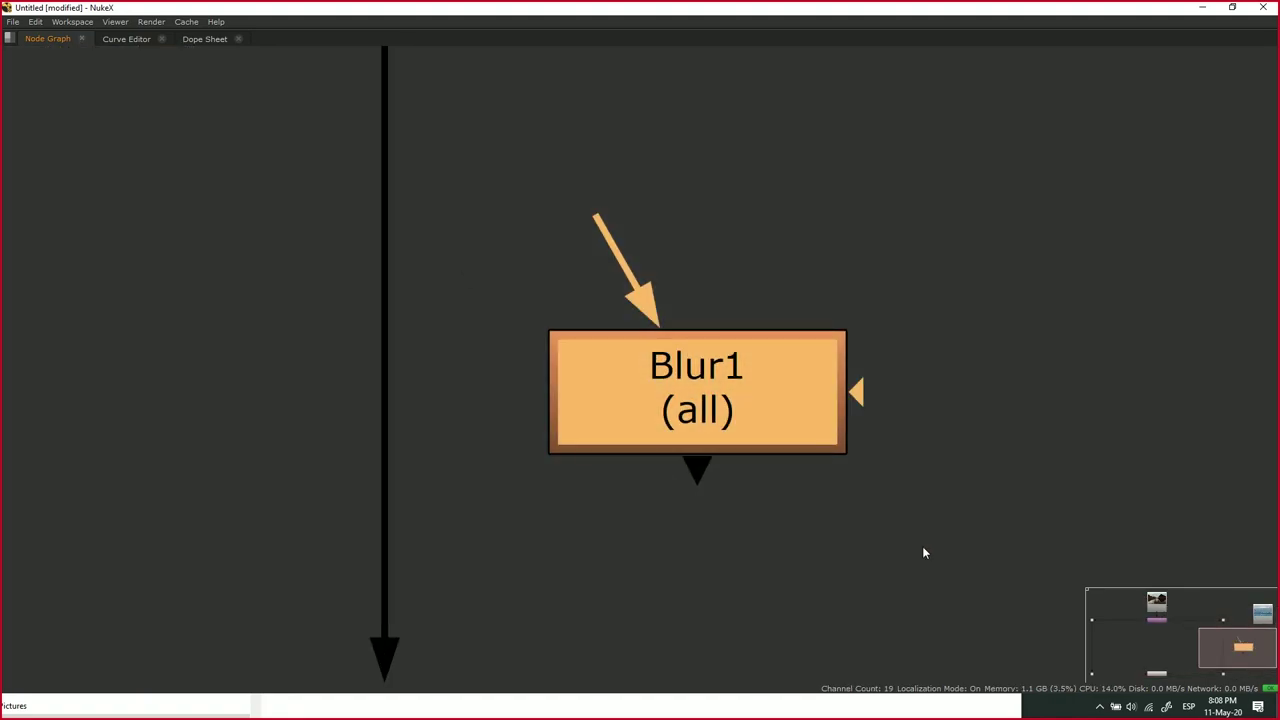
# - Insert Blur1 into the connection between the two Dots of the input 2 branch and align it vertically with them
pyautogui.moveTo(740, 396); pyautogui.dragTo(457, 297)
pyautogui.scroll(1, 586, 341)
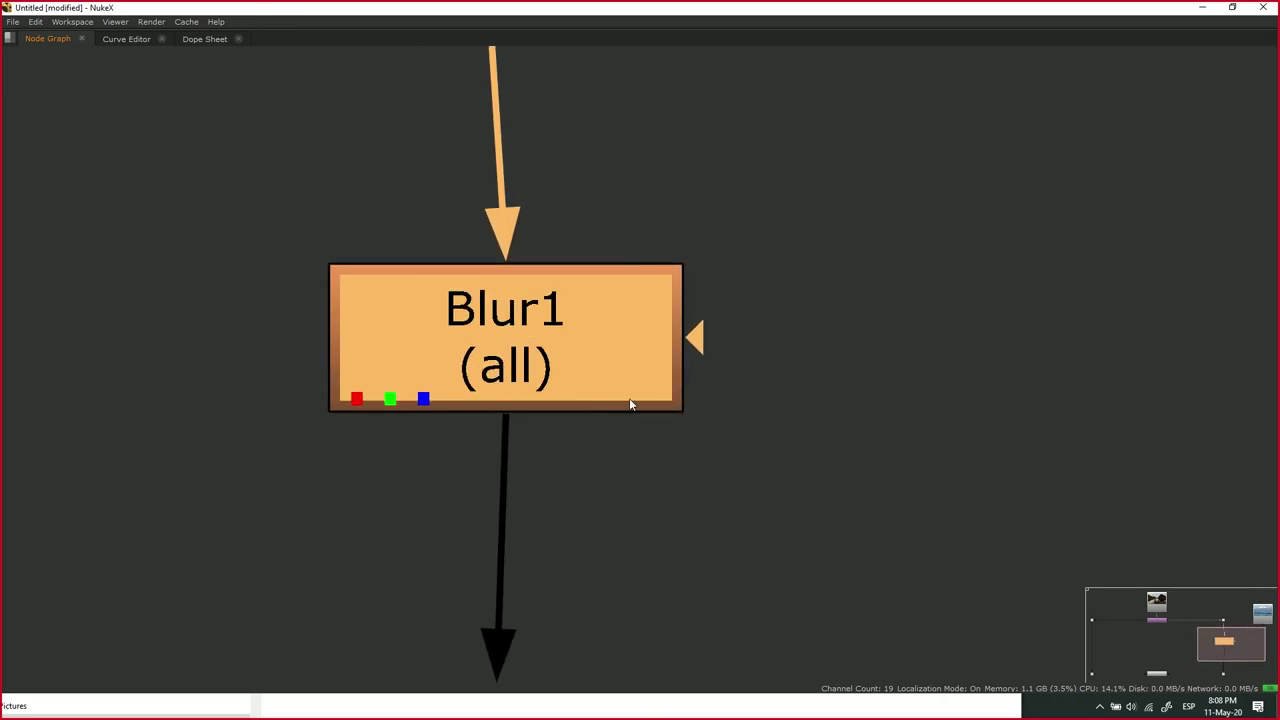
pyautogui.scroll(-4, 596, 391)
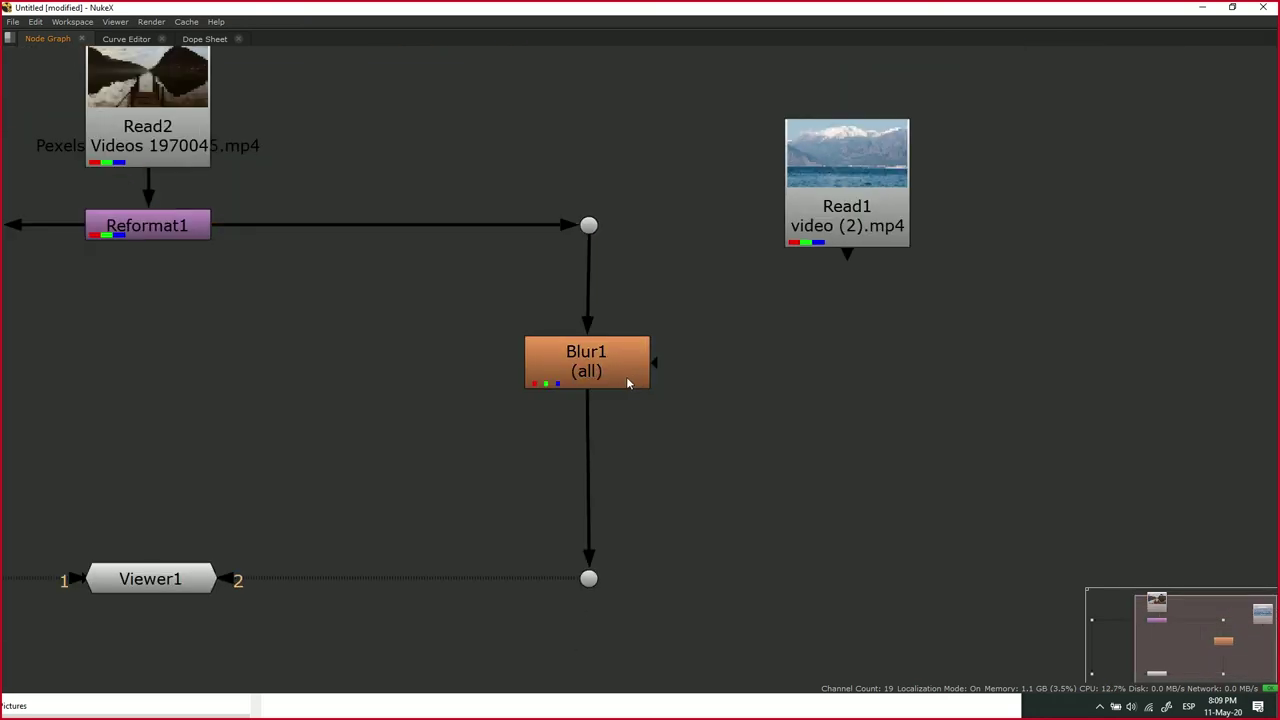
pyautogui.moveTo(620, 374); pyautogui.dragTo(623, 376)
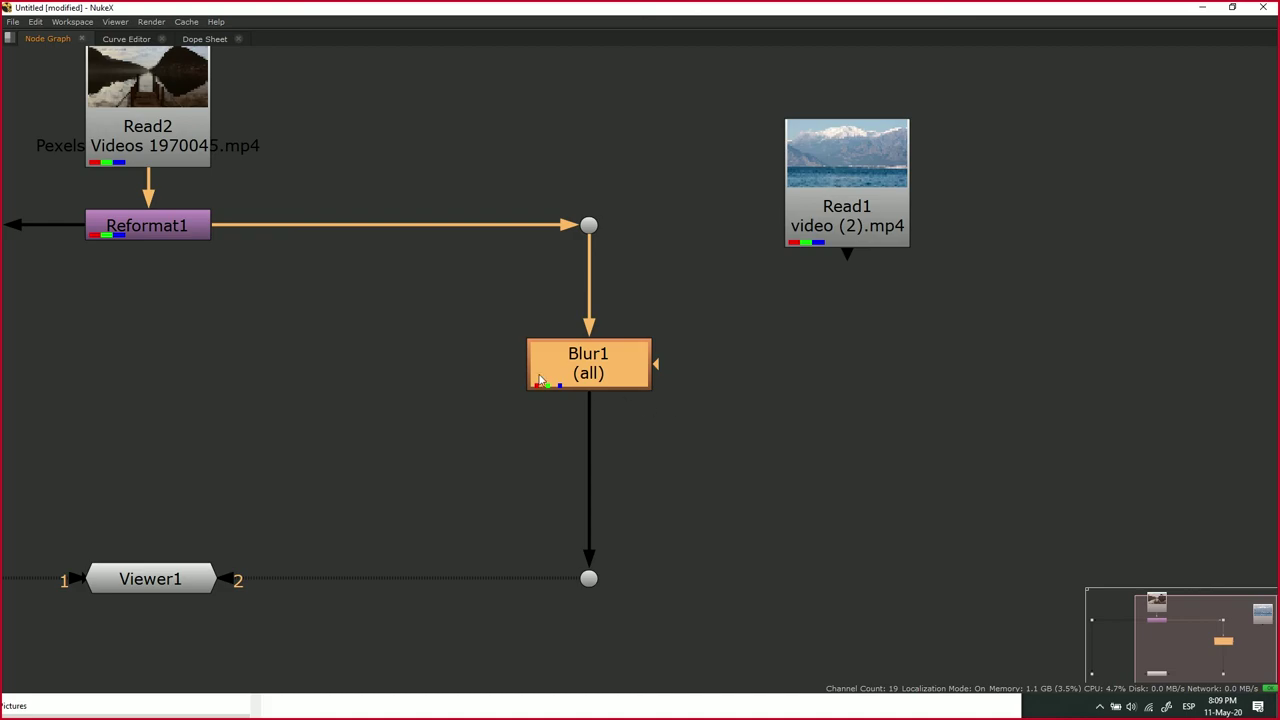
# - Restore the full workspace and set Blur1's size to 84.5
pyautogui.press('Tab')
pyautogui.click(511, 296)
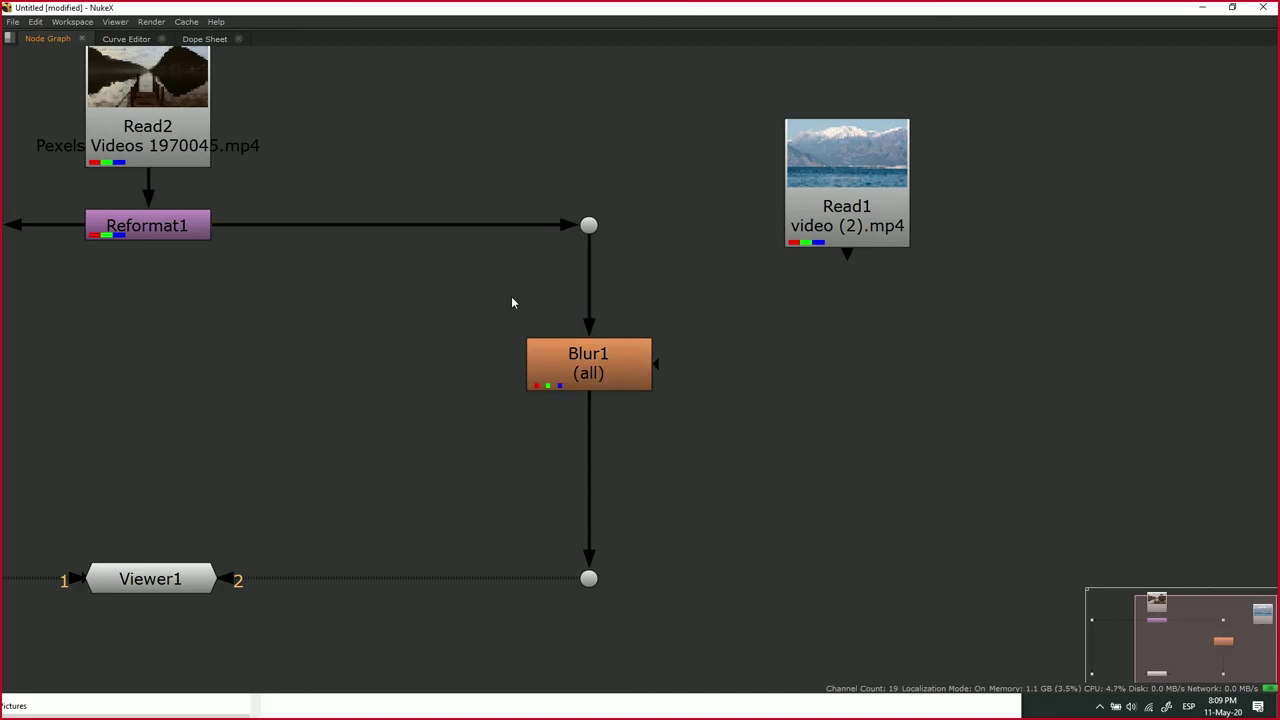
pyautogui.press('space')
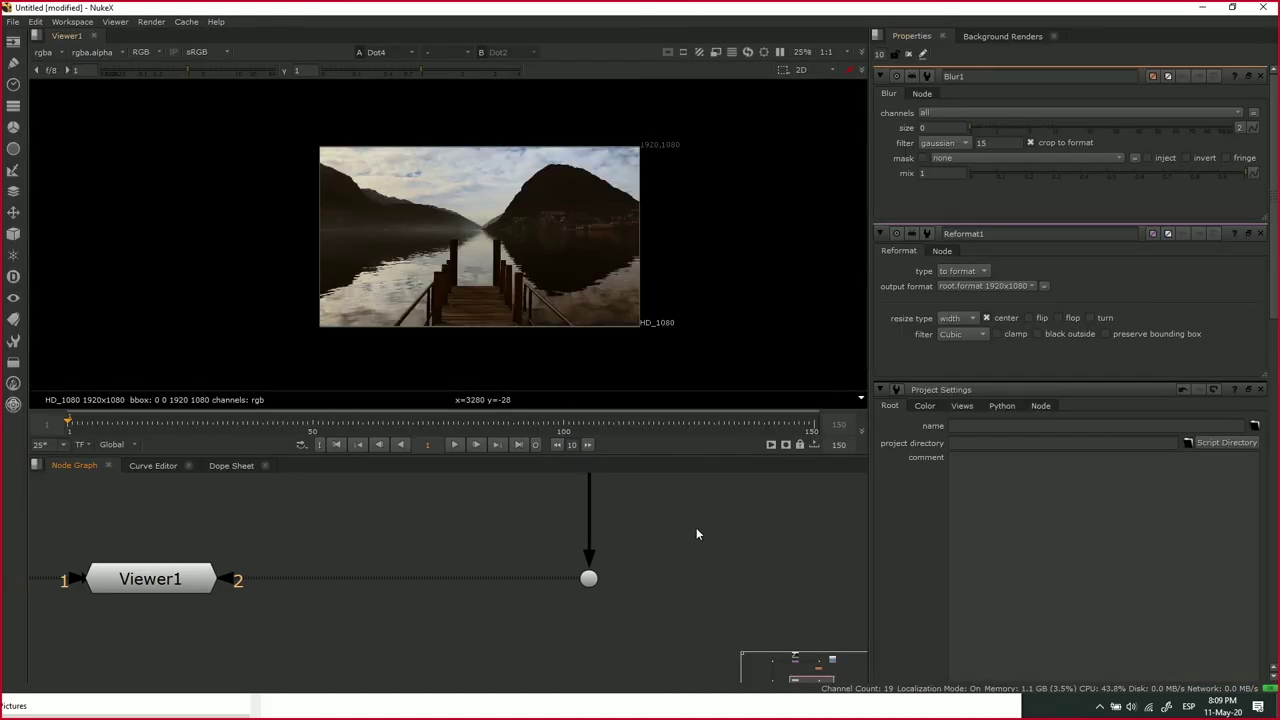
pyautogui.click(286, 608)
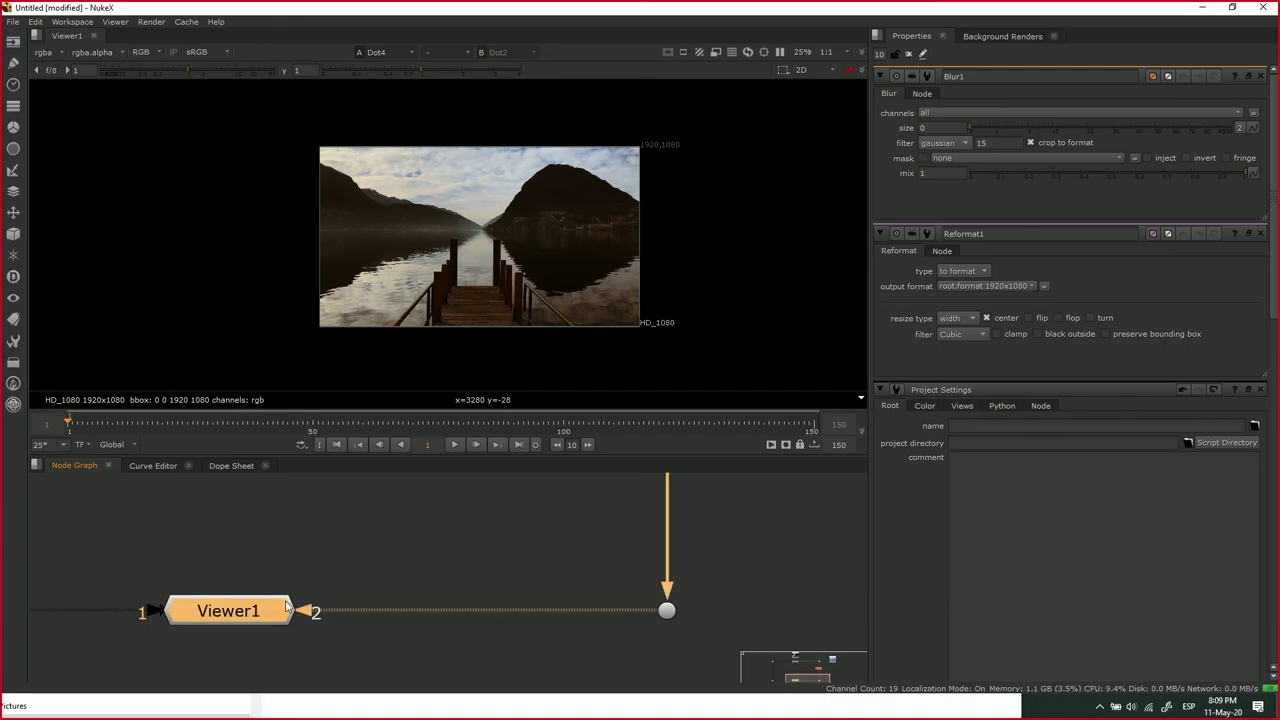
pyautogui.moveTo(745, 480); pyautogui.dragTo(718, 566)
pyautogui.moveTo(534, 518); pyautogui.dragTo(786, 639)
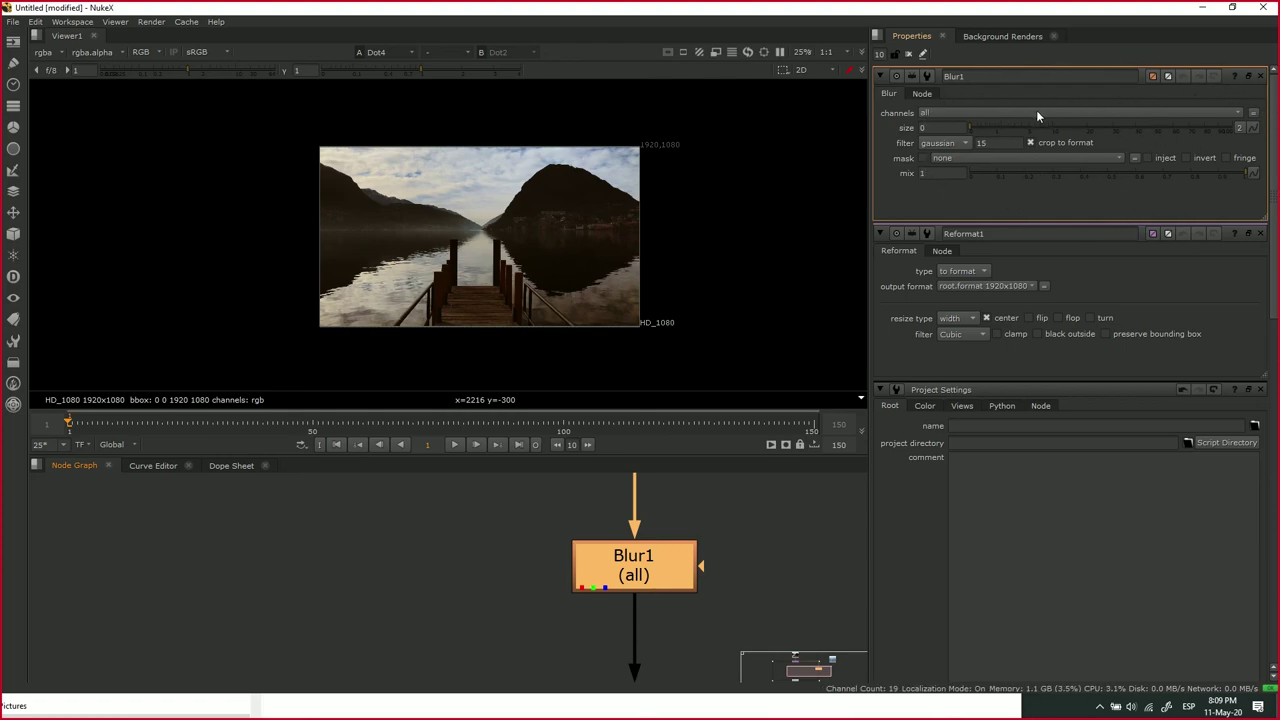
pyautogui.moveTo(979, 130); pyautogui.dragTo(1212, 121)
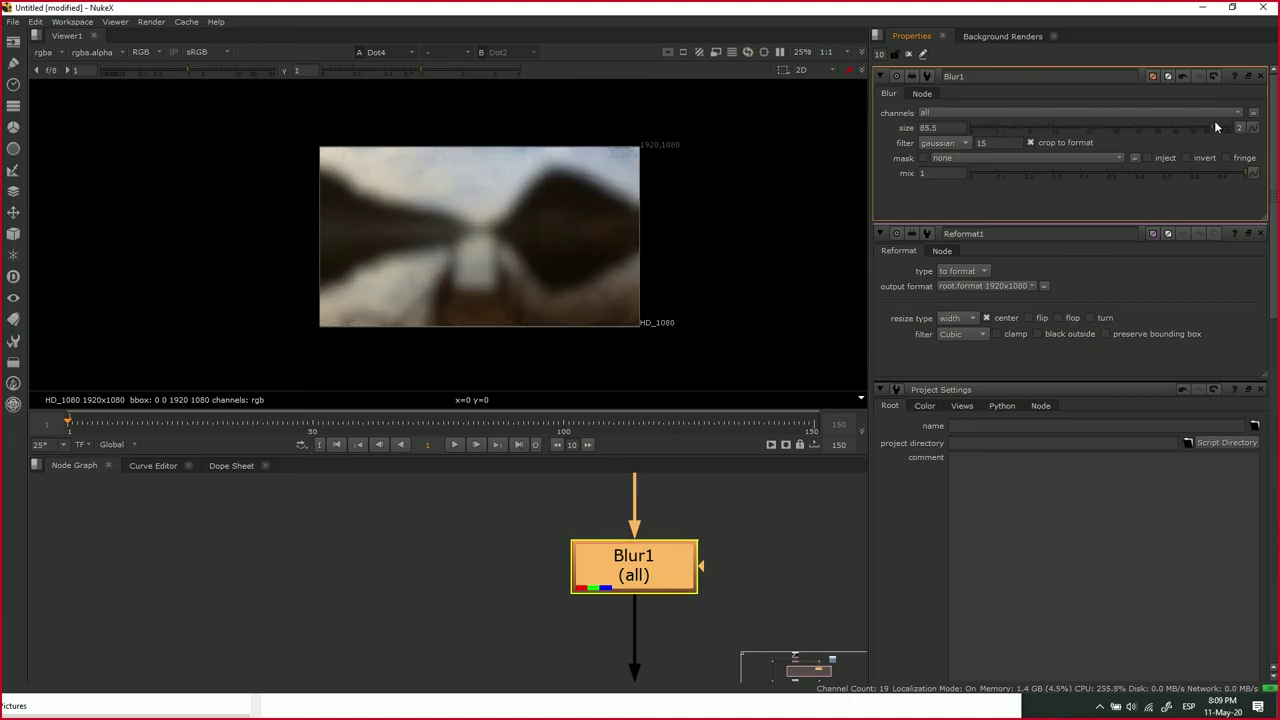
# - Maximize the Node Graph and trace the branches by selecting Read2, Reformat1, Blur1 and Viewer1 in turn
pyautogui.scroll(-6, 510, 543)
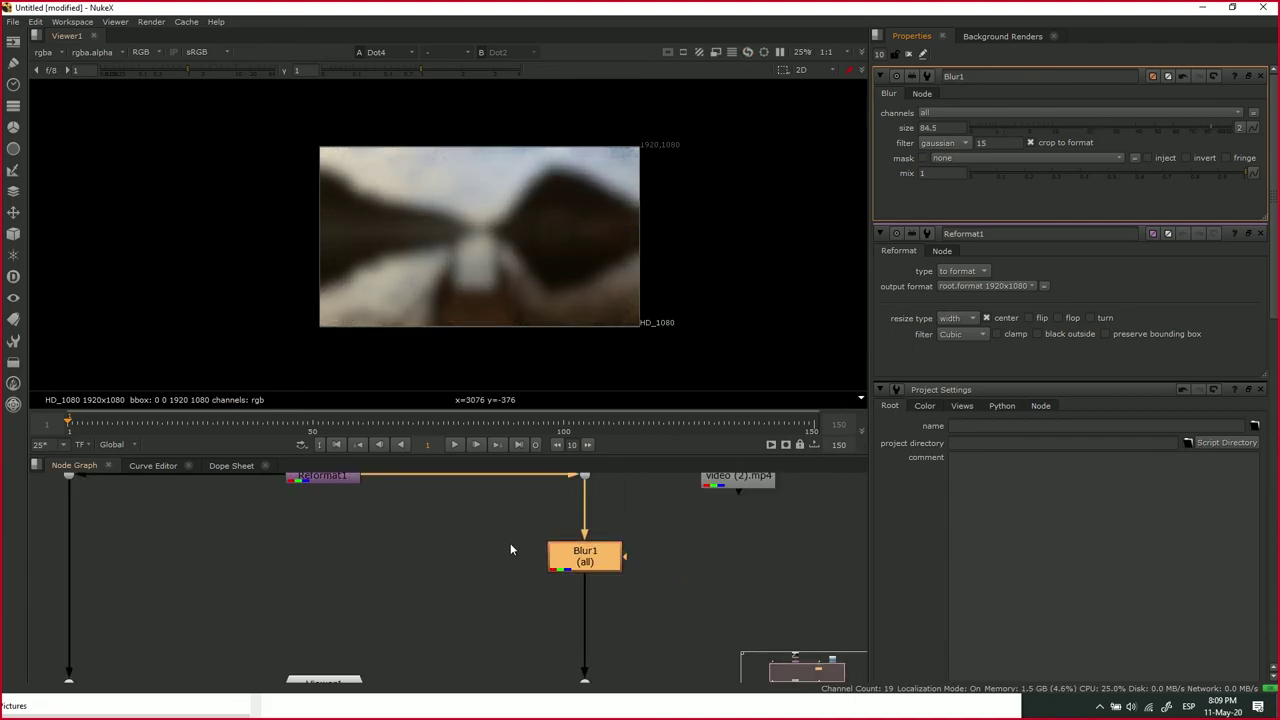
pyautogui.press('space')
pyautogui.press('f')
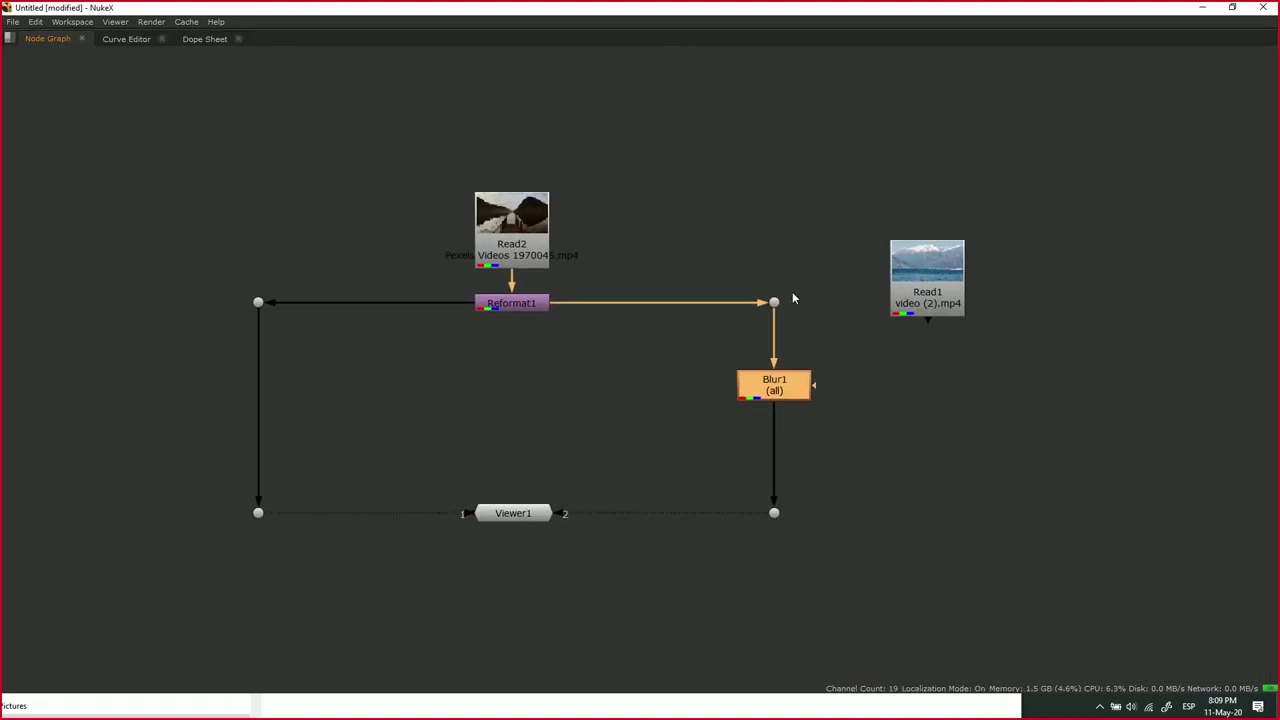
pyautogui.moveTo(644, 80); pyautogui.dragTo(762, 305)
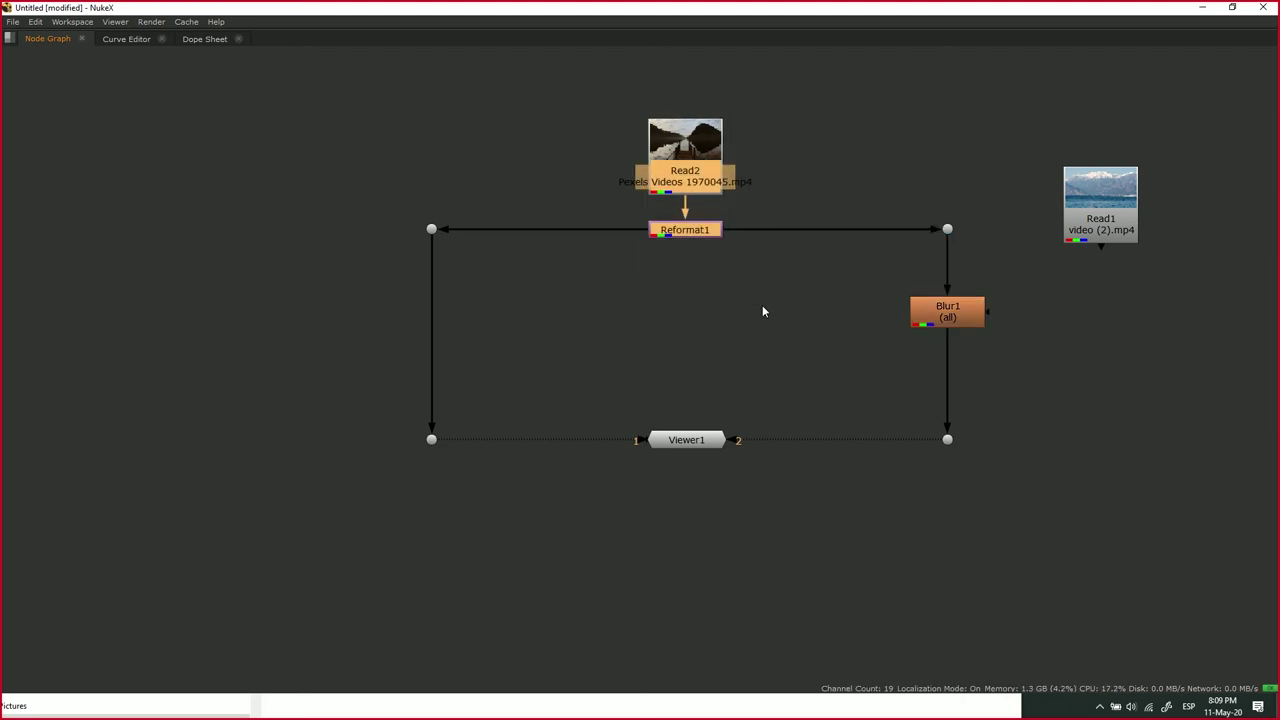
pyautogui.click(695, 94)
pyautogui.click(687, 147)
pyautogui.click(669, 235)
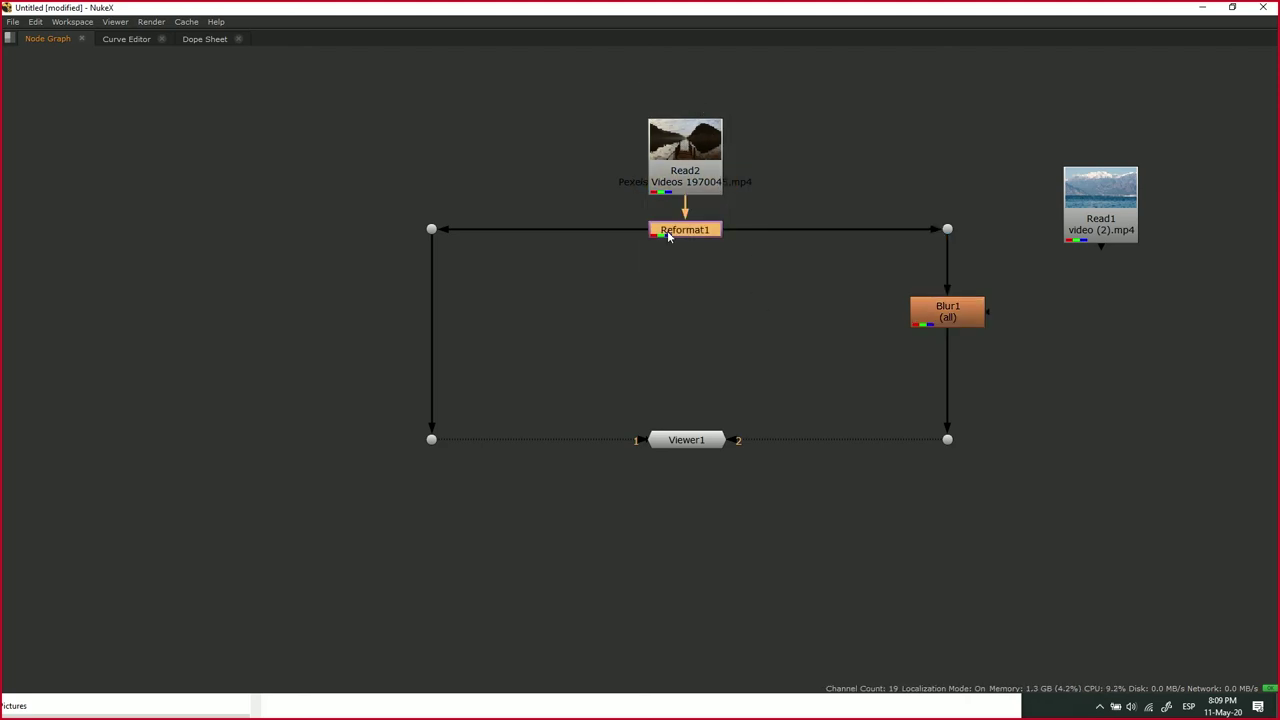
pyautogui.click(678, 440)
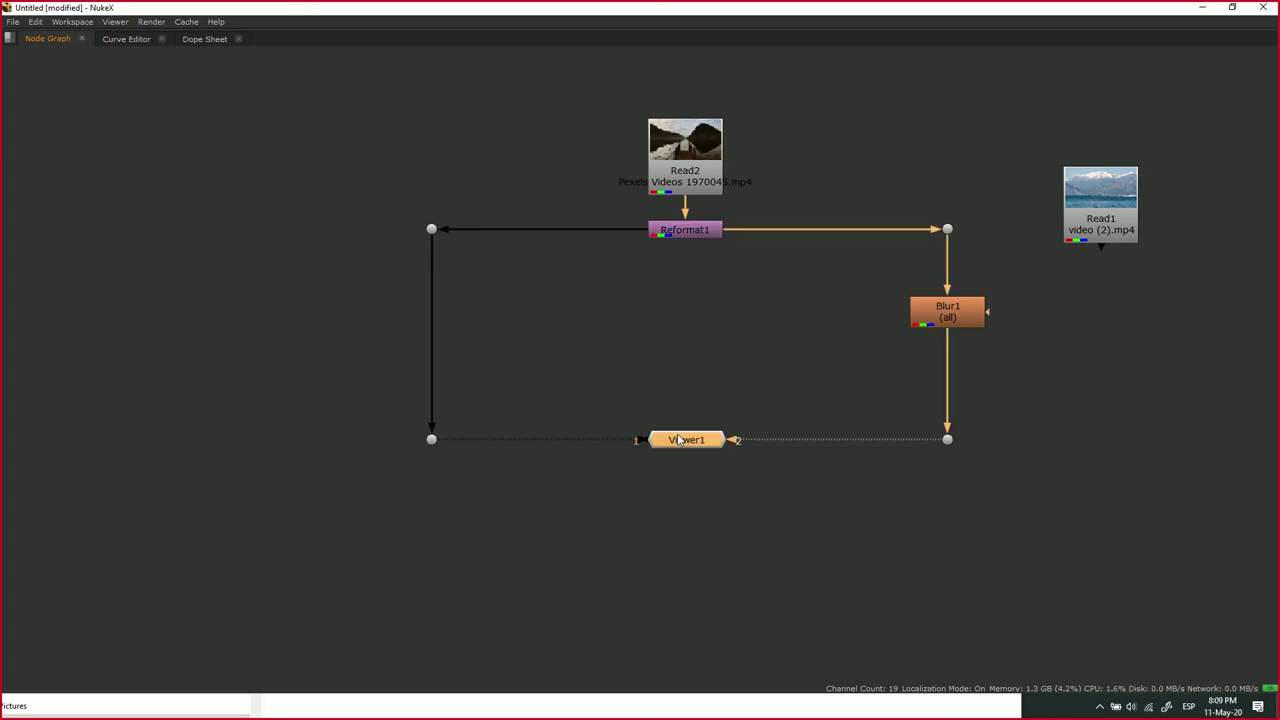
pyautogui.click(708, 156)
pyautogui.click(702, 230)
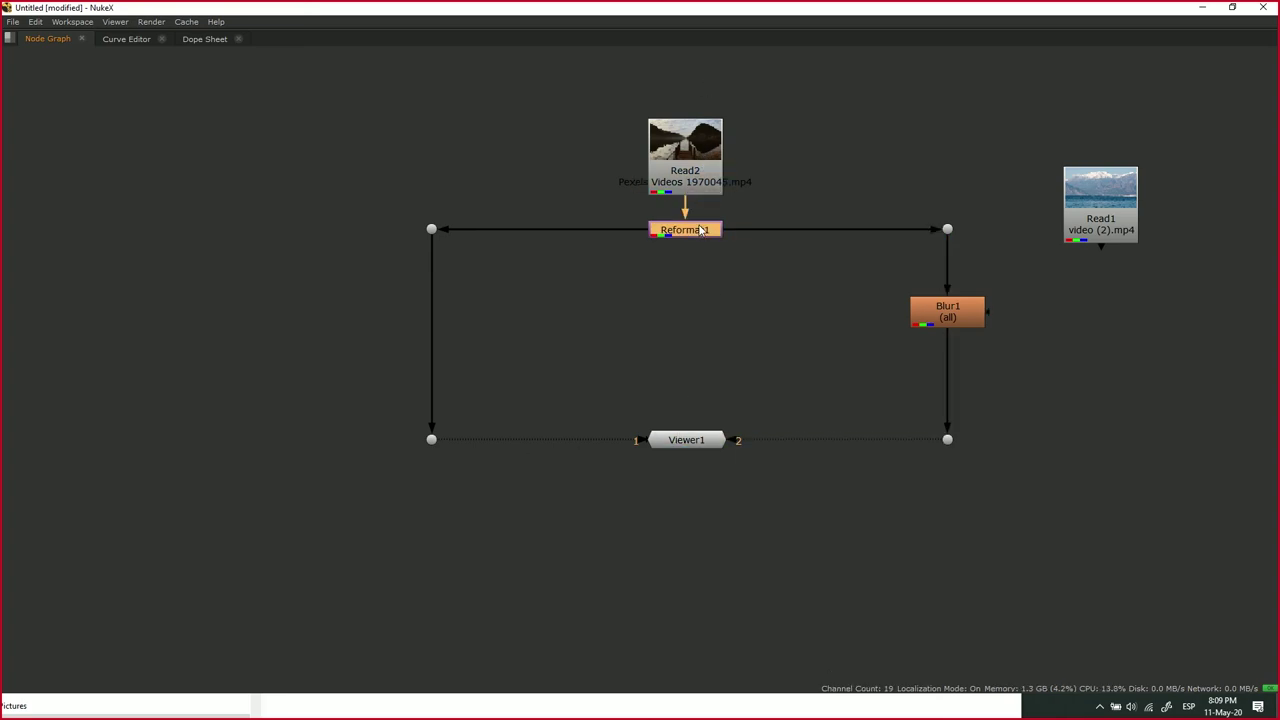
pyautogui.click(946, 316)
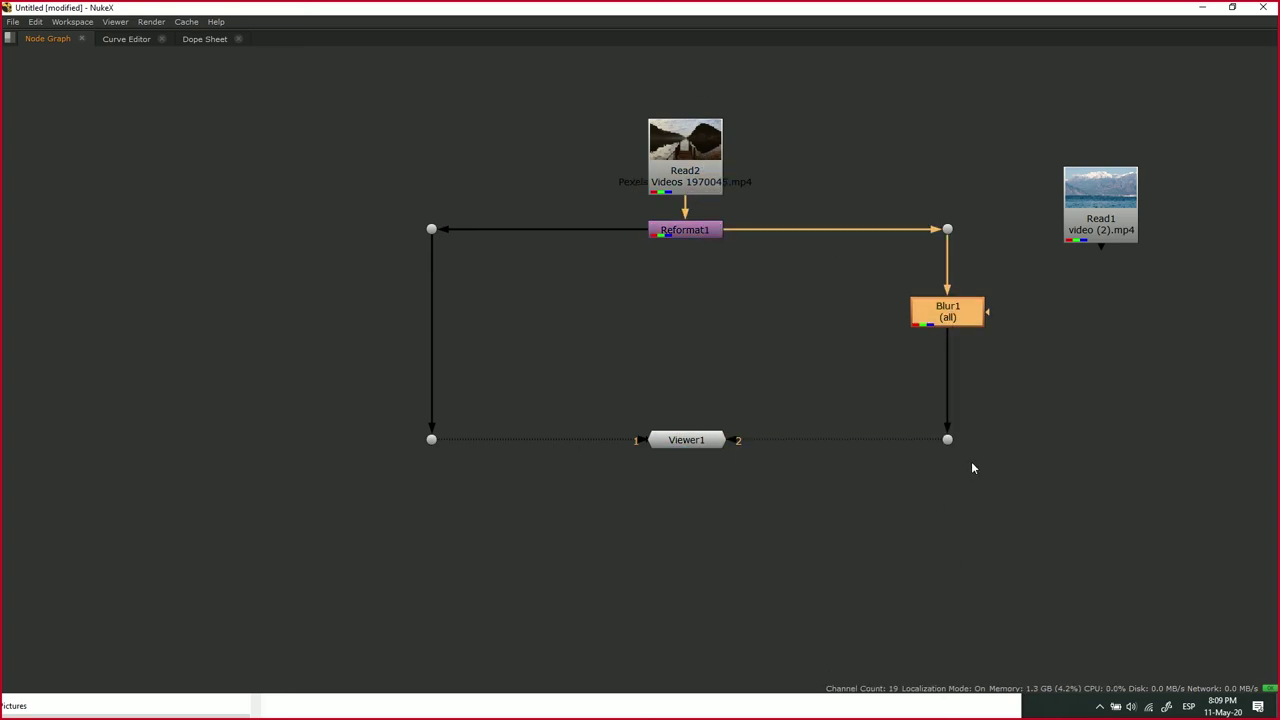
pyautogui.click(701, 446)
pyautogui.click(715, 366)
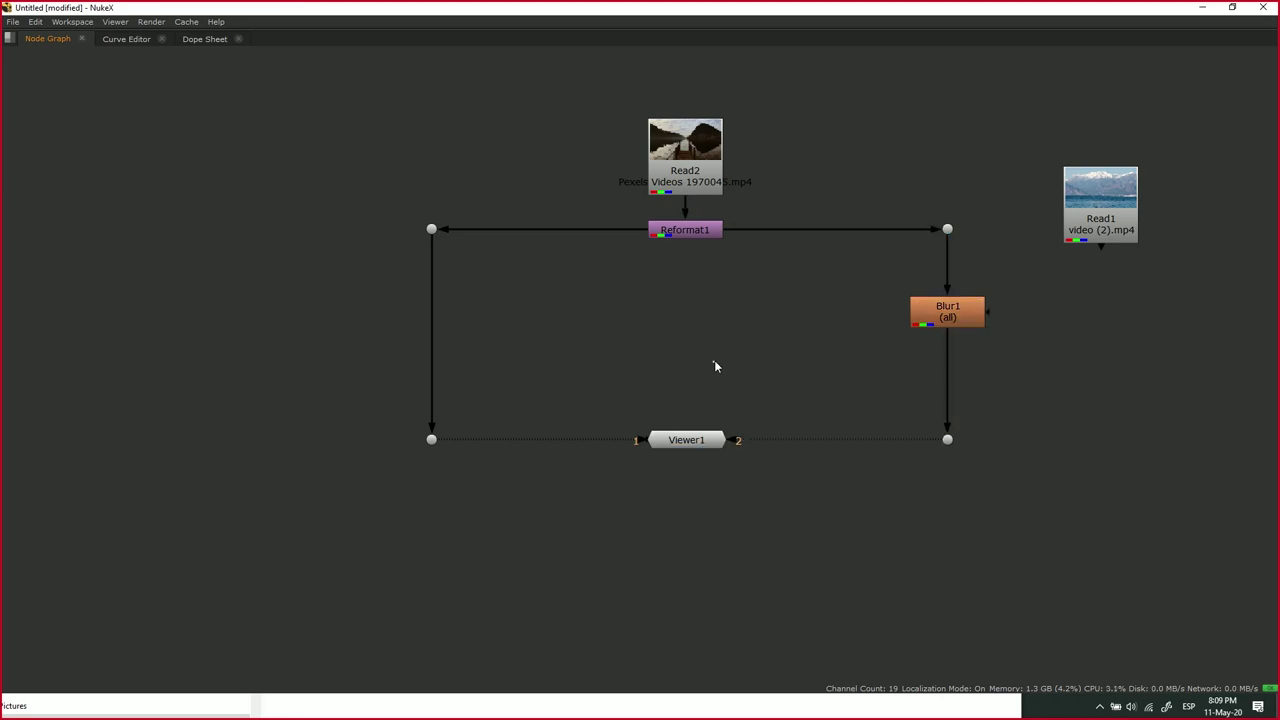
pyautogui.press('Tab')
pyautogui.click(743, 308)
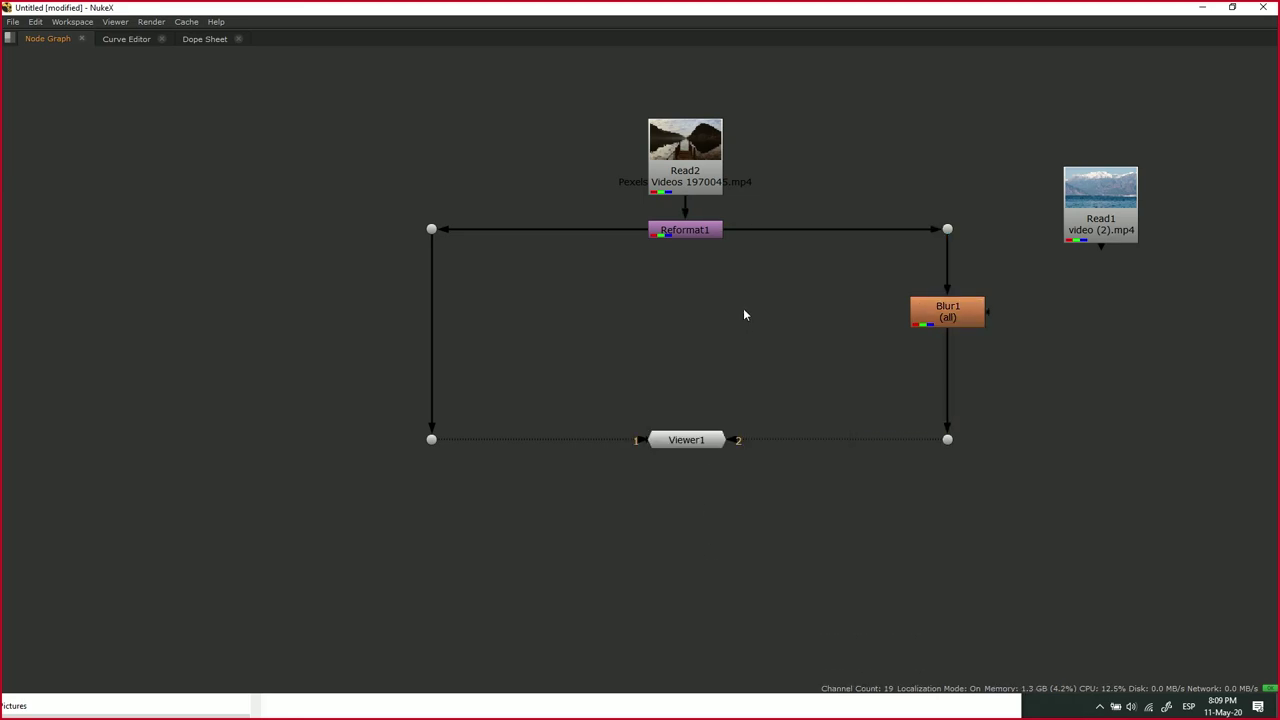
# - Restore the full workspace and compare the original with the blurred branch by alternating Viewer1 between inputs 1 and 2
pyautogui.press('space')
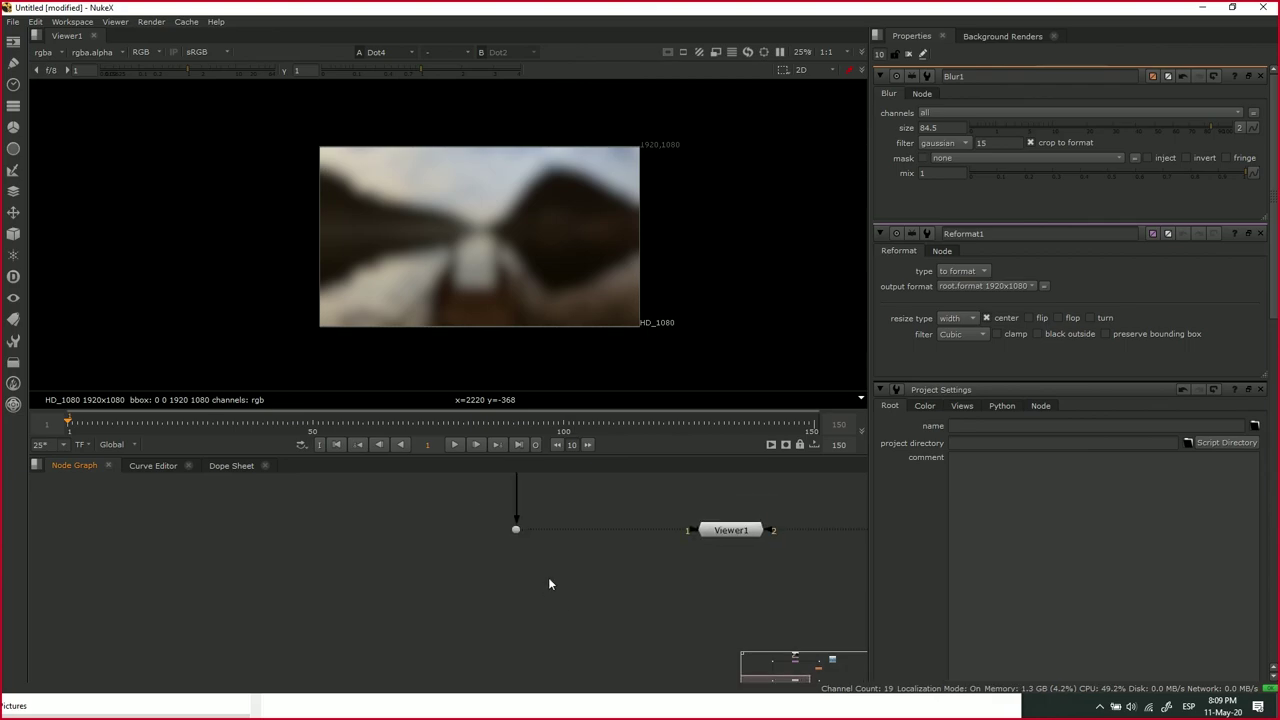
pyautogui.click(522, 550)
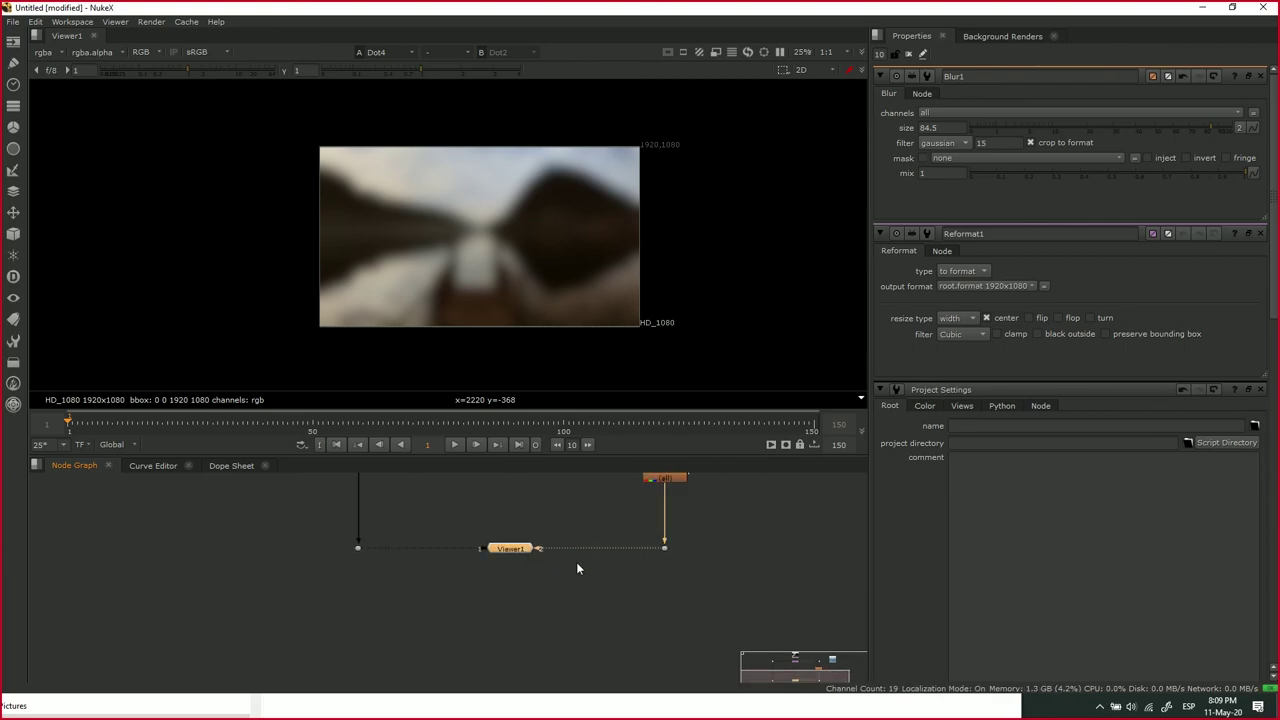
pyautogui.press('1')
pyautogui.press('2')
pyautogui.press('1')
pyautogui.press('2')
pyautogui.press('1')
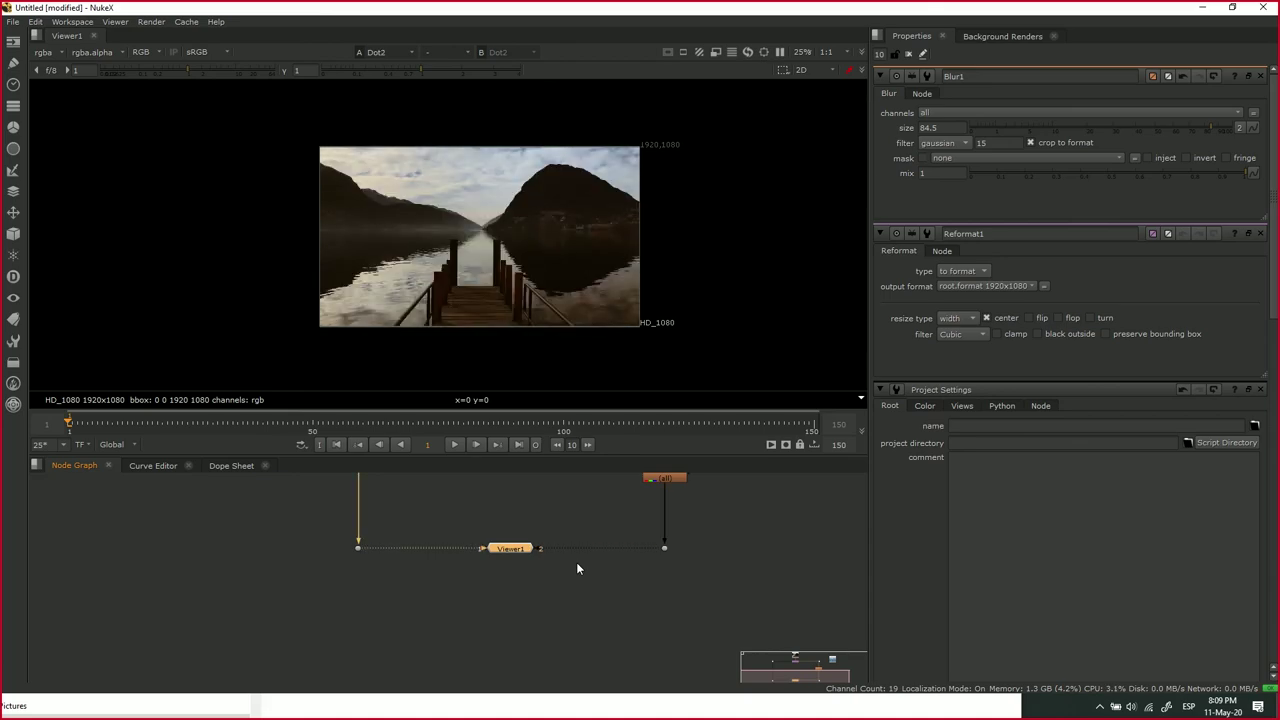
# - Place Read1 directly above Reformat1, with Read2 next to it on the left
pyautogui.moveTo(685, 545); pyautogui.dragTo(682, 592)
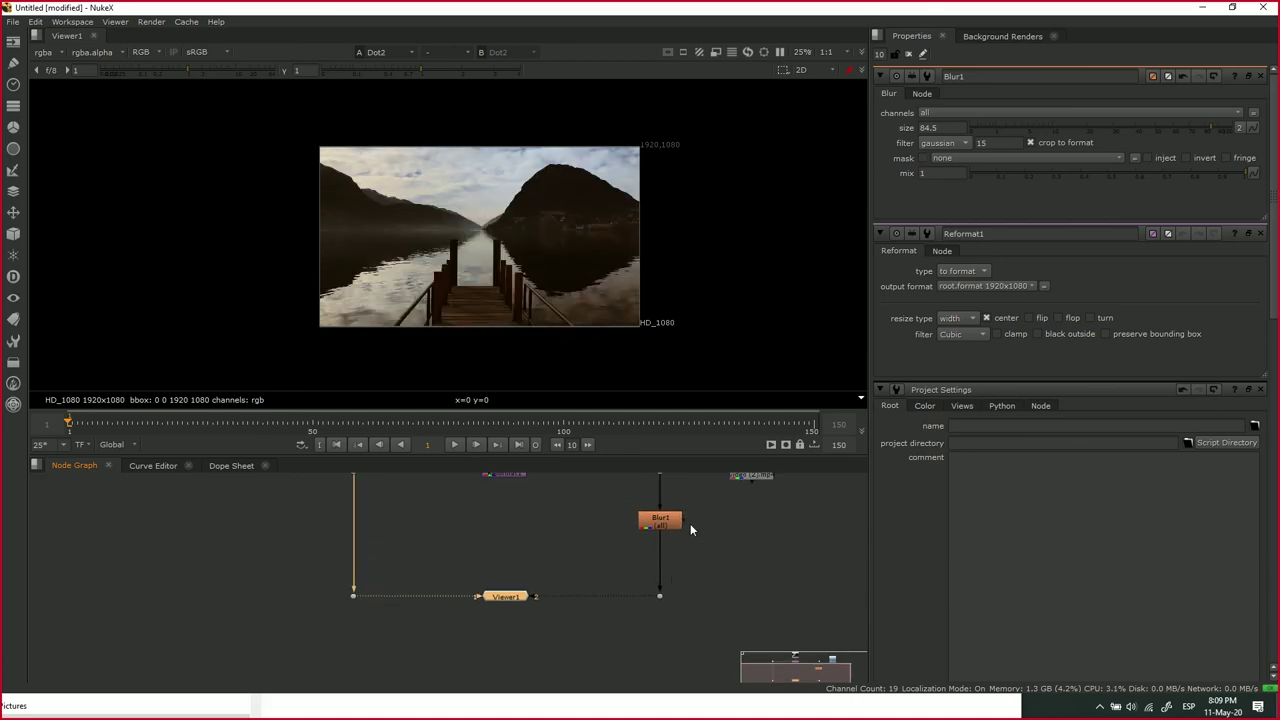
pyautogui.moveTo(689, 522); pyautogui.dragTo(654, 595)
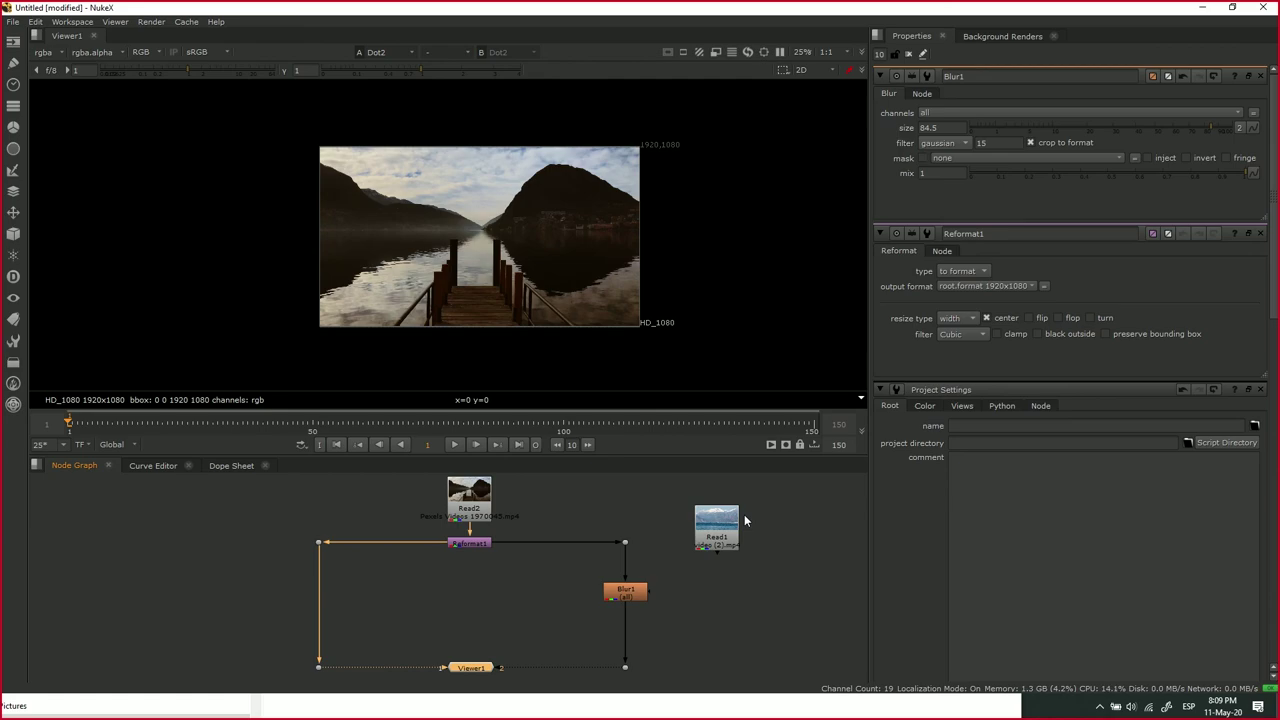
pyautogui.moveTo(483, 547); pyautogui.dragTo(454, 535)
pyautogui.click(786, 578)
pyautogui.moveTo(786, 578); pyautogui.dragTo(555, 508)
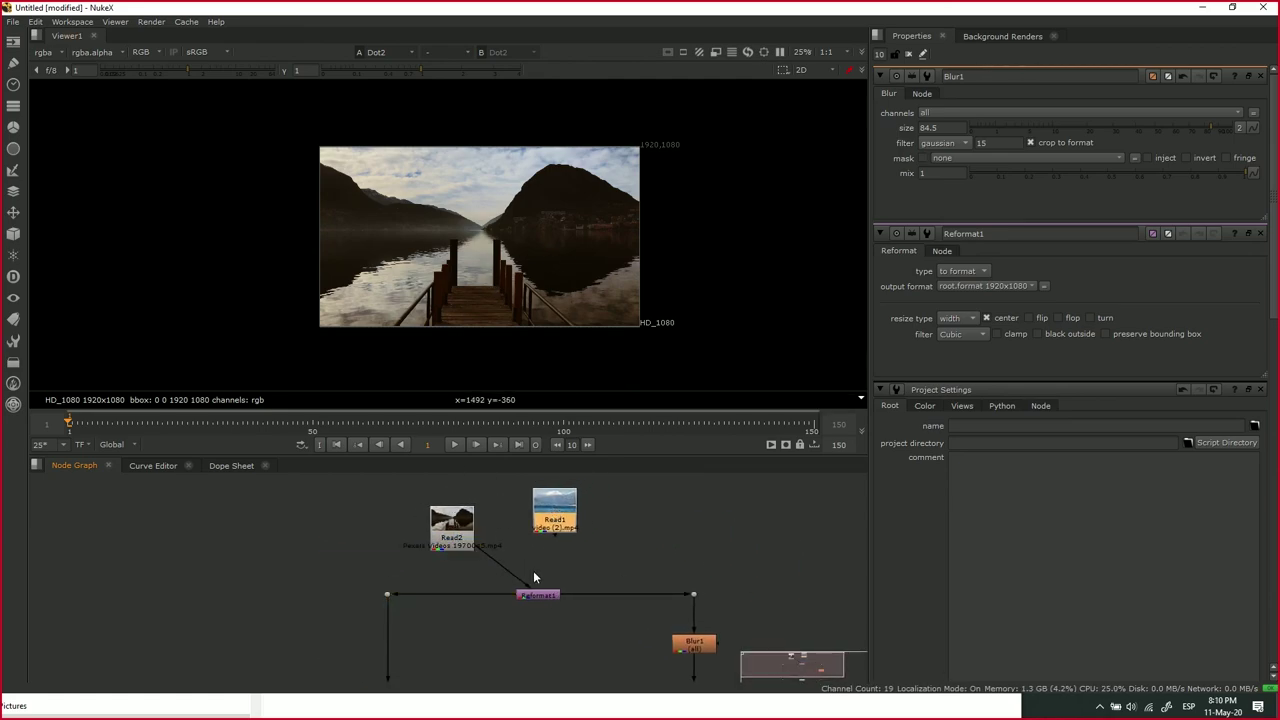
pyautogui.scroll(2, 532, 570)
pyautogui.moveTo(667, 514); pyautogui.dragTo(641, 560)
pyautogui.moveTo(546, 541); pyautogui.dragTo(531, 557)
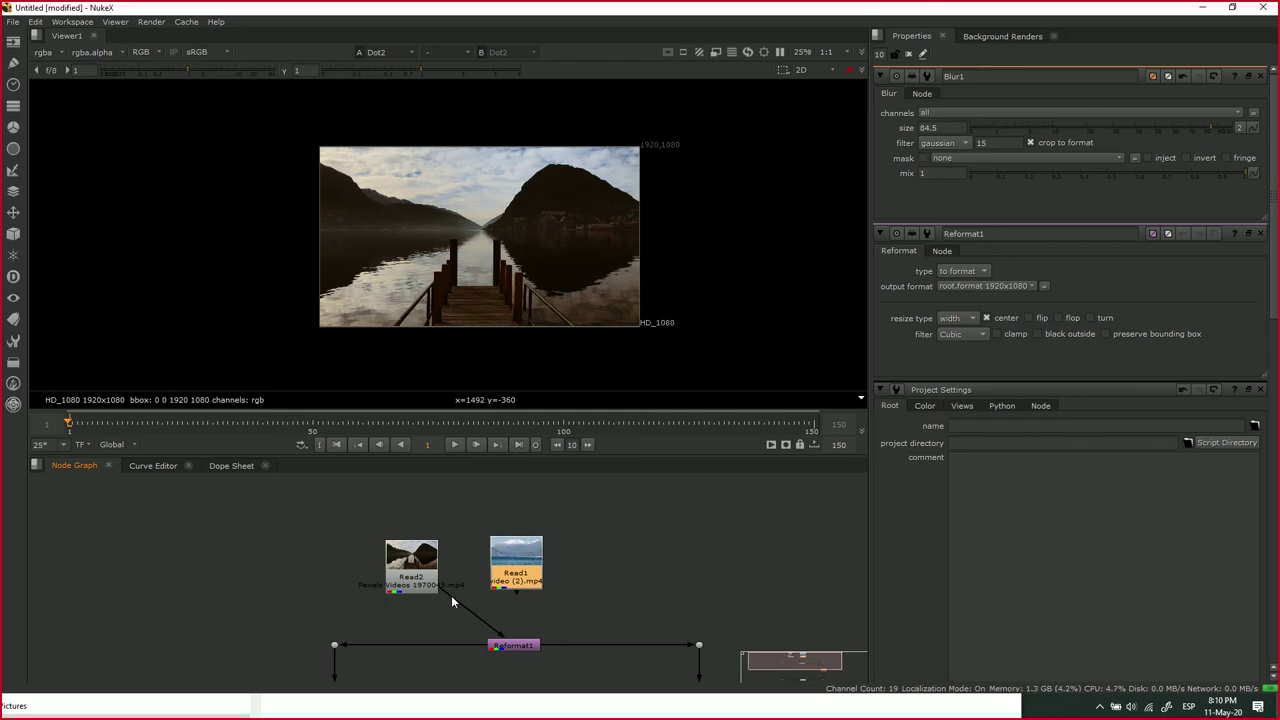
# - Reconnect Reformat1's input from Read2 to Read1
pyautogui.moveTo(515, 627); pyautogui.dragTo(517, 563)
pyautogui.moveTo(551, 611); pyautogui.dragTo(528, 549)
pyautogui.moveTo(559, 618); pyautogui.dragTo(571, 467)
# - Compare the sharp and blurred versions of the Read1 clip by alternating Viewer1 between inputs 1 and 2
pyautogui.click(540, 612)
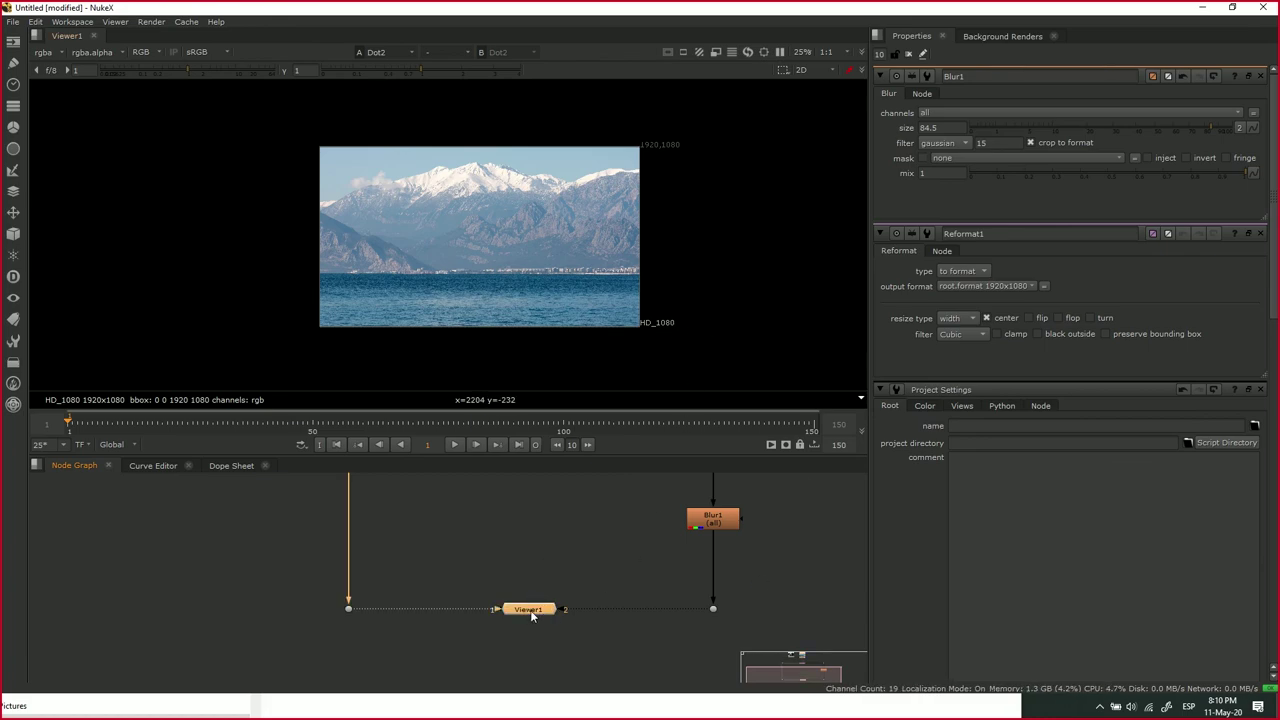
pyautogui.press('2')
pyautogui.press('1')
pyautogui.press('2')
pyautogui.press('1')
pyautogui.press('2')
pyautogui.press('1')
pyautogui.press('2')
pyautogui.press('1')
pyautogui.moveTo(546, 560); pyautogui.dragTo(543, 613)
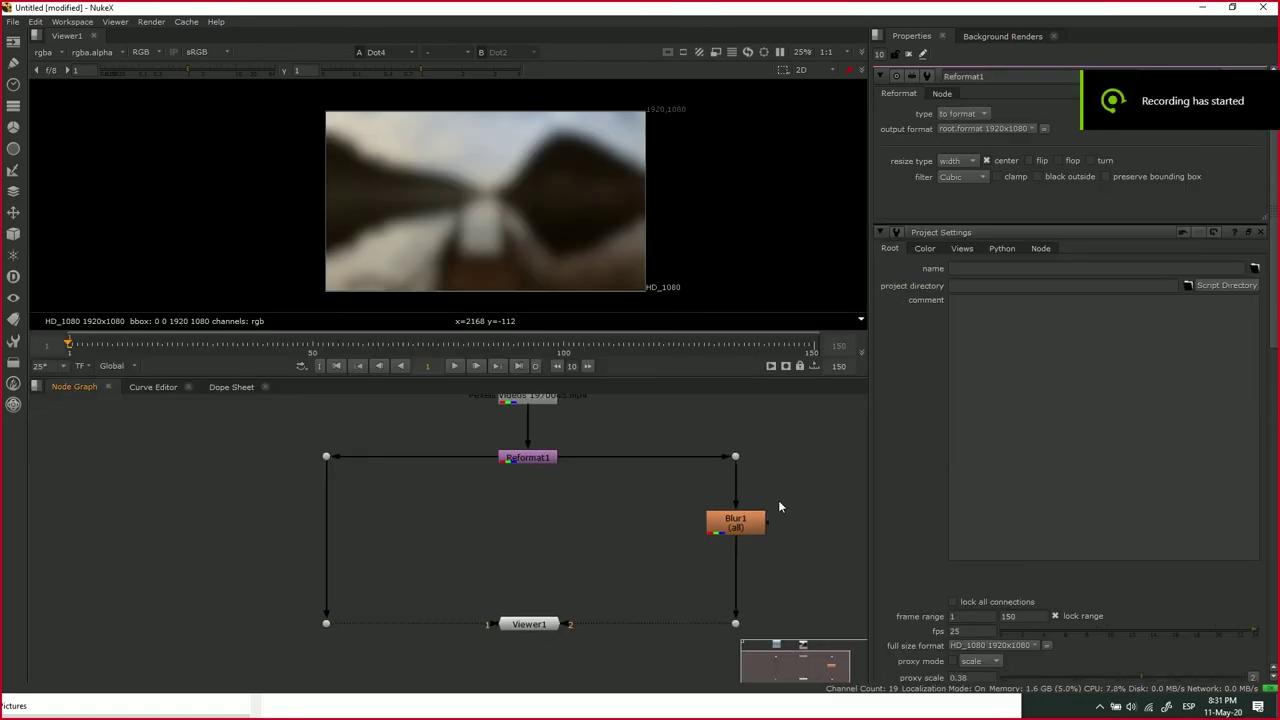
# - Disconnect Reformat1's input from Read2 and move Read2 left of its position above Reformat1
pyautogui.moveTo(775, 497); pyautogui.dragTo(584, 524)
pyautogui.scroll(-2, 681, 533)
pyautogui.moveTo(471, 494); pyautogui.dragTo(612, 518)
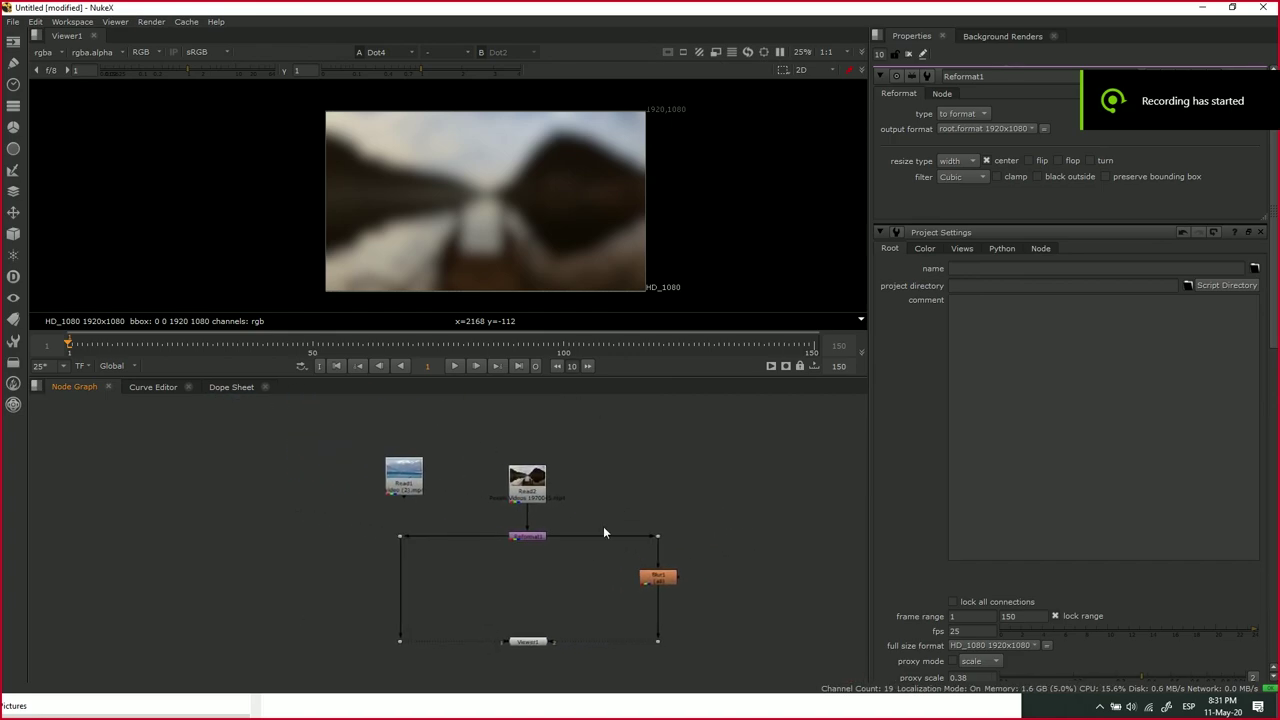
pyautogui.scroll(2, 600, 515)
pyautogui.moveTo(565, 455); pyautogui.dragTo(515, 499)
pyautogui.click(548, 527)
pyautogui.moveTo(554, 577); pyautogui.dragTo(540, 548)
pyautogui.moveTo(516, 494); pyautogui.dragTo(493, 496)
pyautogui.click(537, 484)
pyautogui.moveTo(618, 483); pyautogui.dragTo(518, 499)
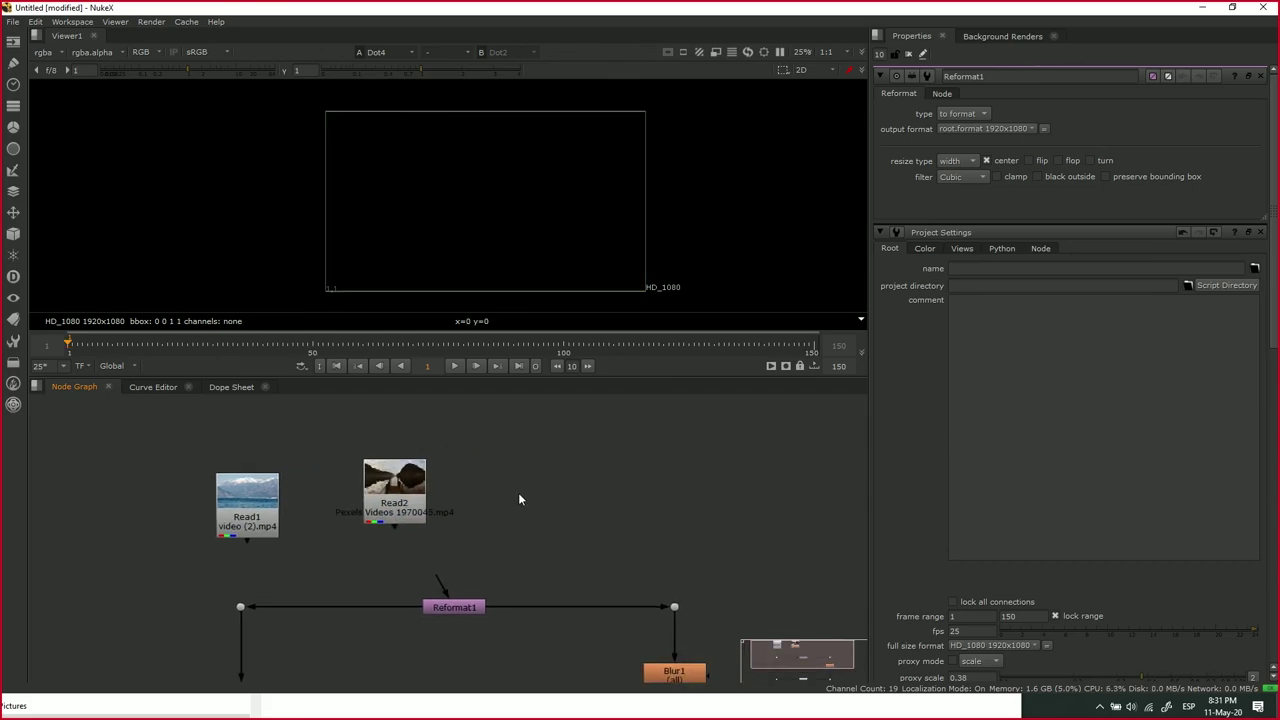
# - Duplicate Read2 with copy and paste and place the copy to its right
pyautogui.moveTo(346, 437); pyautogui.dragTo(454, 550)
pyautogui.click(482, 556)
pyautogui.click(437, 510)
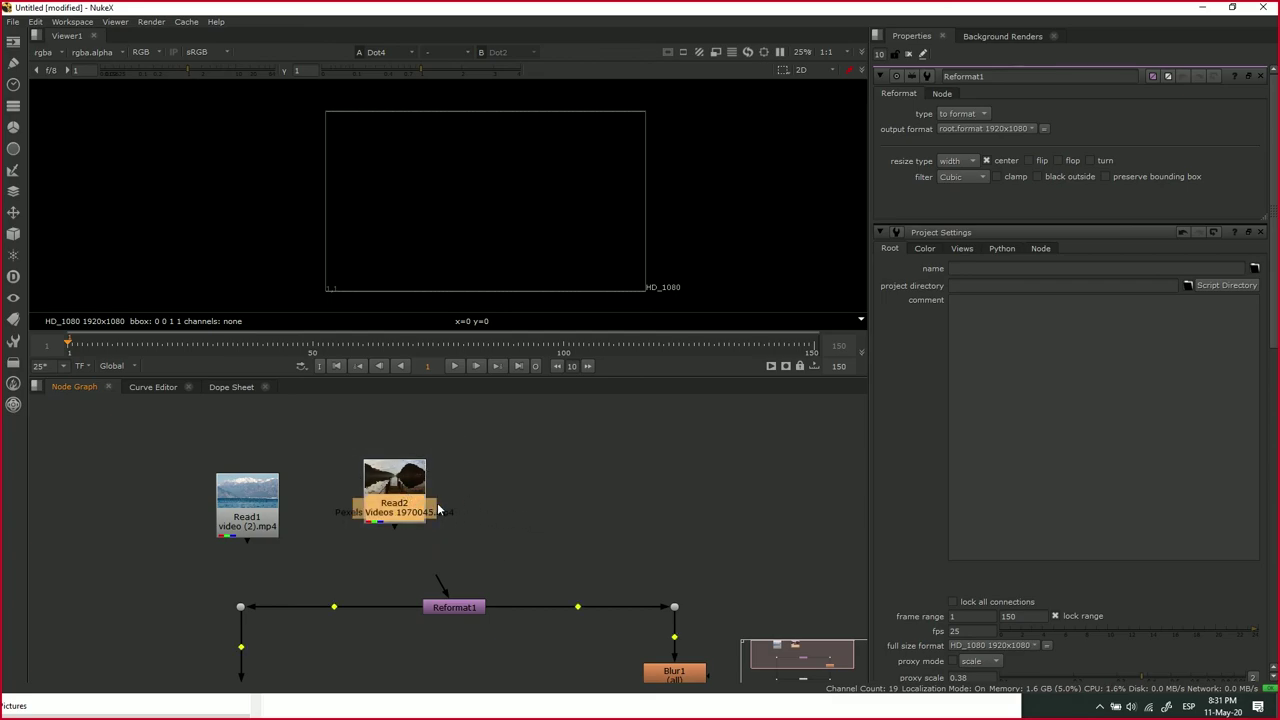
pyautogui.hotkey('ctrl', 'c')
pyautogui.hotkey('ctrl', 'v')
pyautogui.moveTo(584, 493); pyautogui.dragTo(523, 478)
# - Duplicate Blur1 with copy and paste beside the original and delete the copy
pyautogui.moveTo(551, 525); pyautogui.dragTo(314, 432)
pyautogui.moveTo(393, 559); pyautogui.dragTo(517, 642)
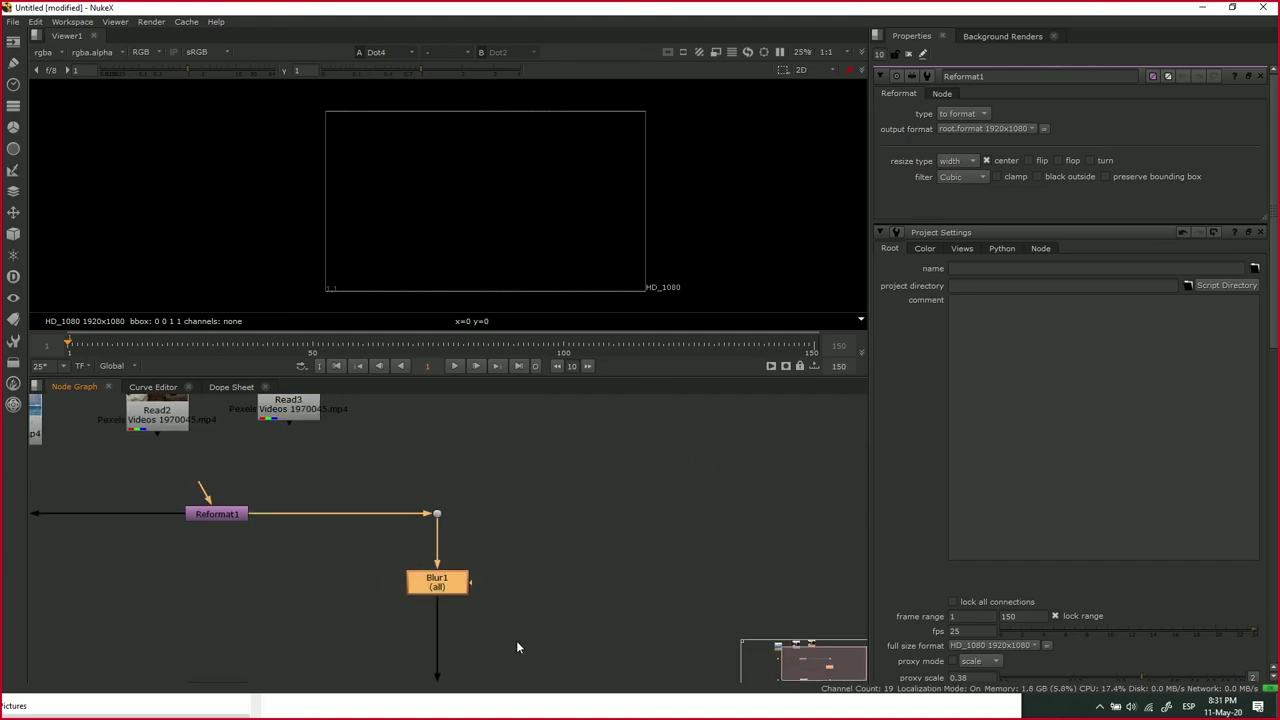
pyautogui.click(548, 577)
pyautogui.hotkey('ctrl', 'v')
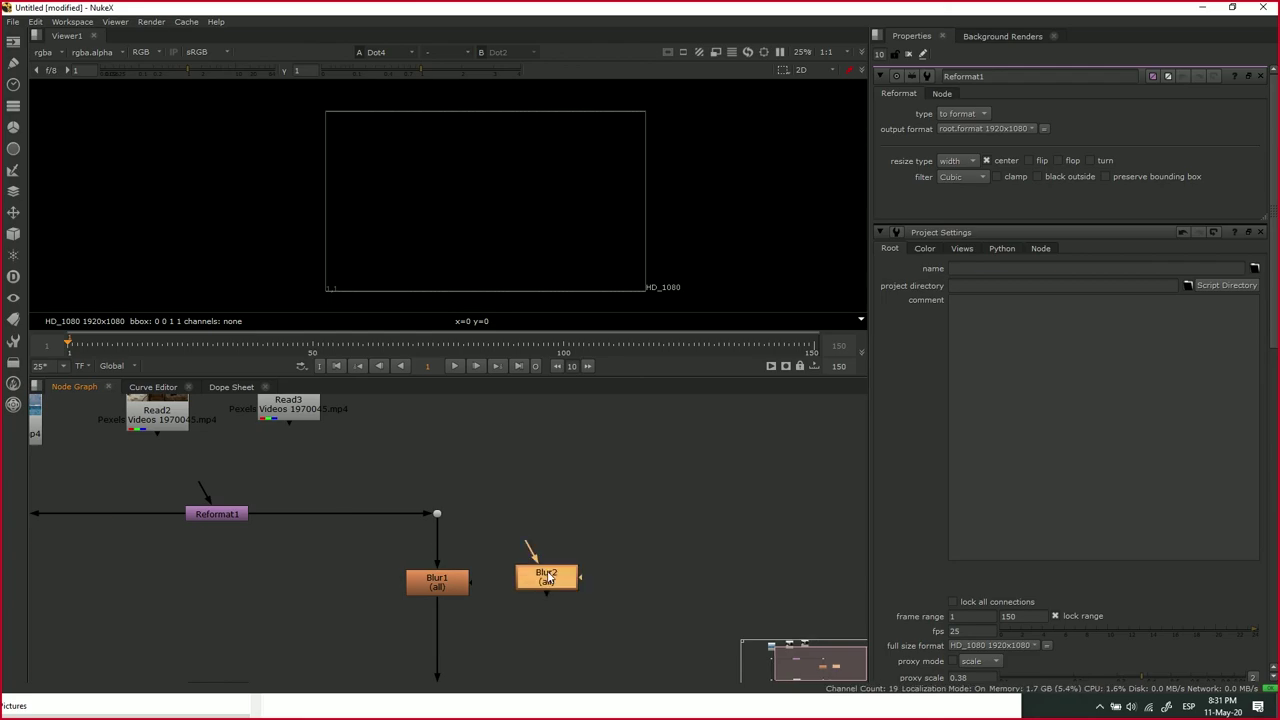
pyautogui.moveTo(529, 540); pyautogui.dragTo(569, 540)
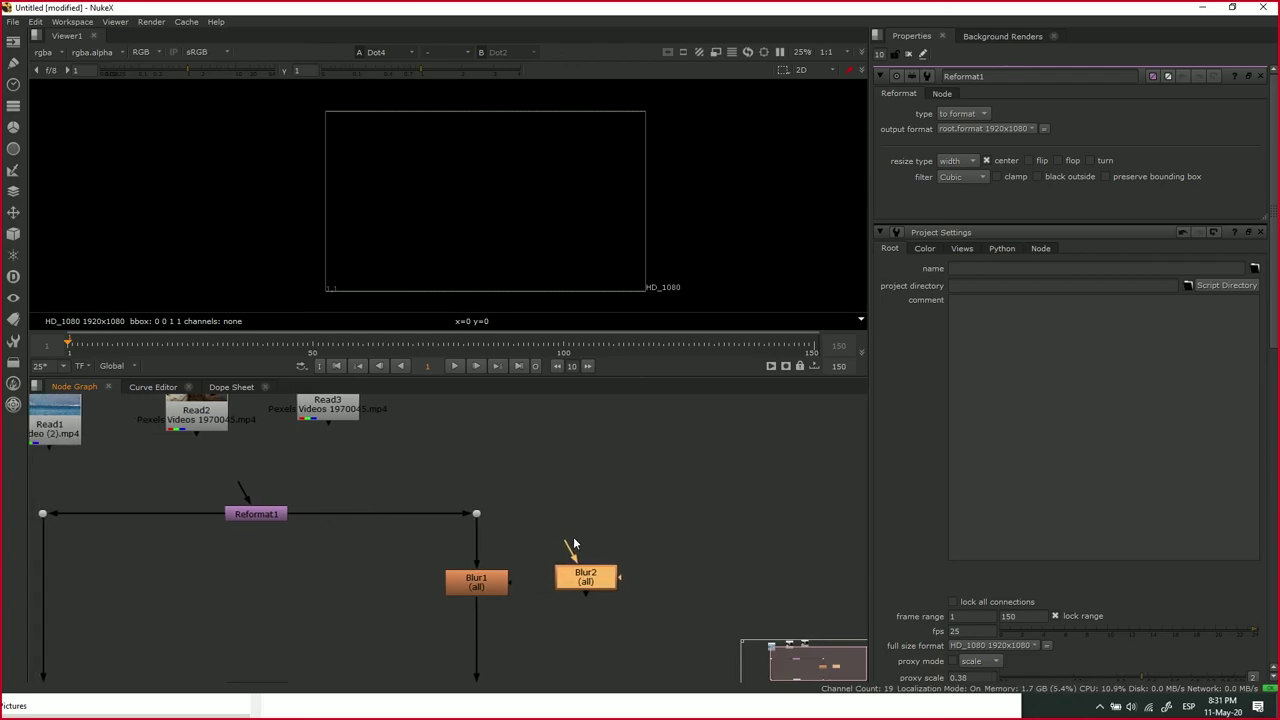
pyautogui.press('Delete')
# - Scatter the Read nodes unevenly above Reformat1 and paste another copy of the lake clip's Read node overlapping Read2
pyautogui.moveTo(210, 420); pyautogui.dragTo(434, 535)
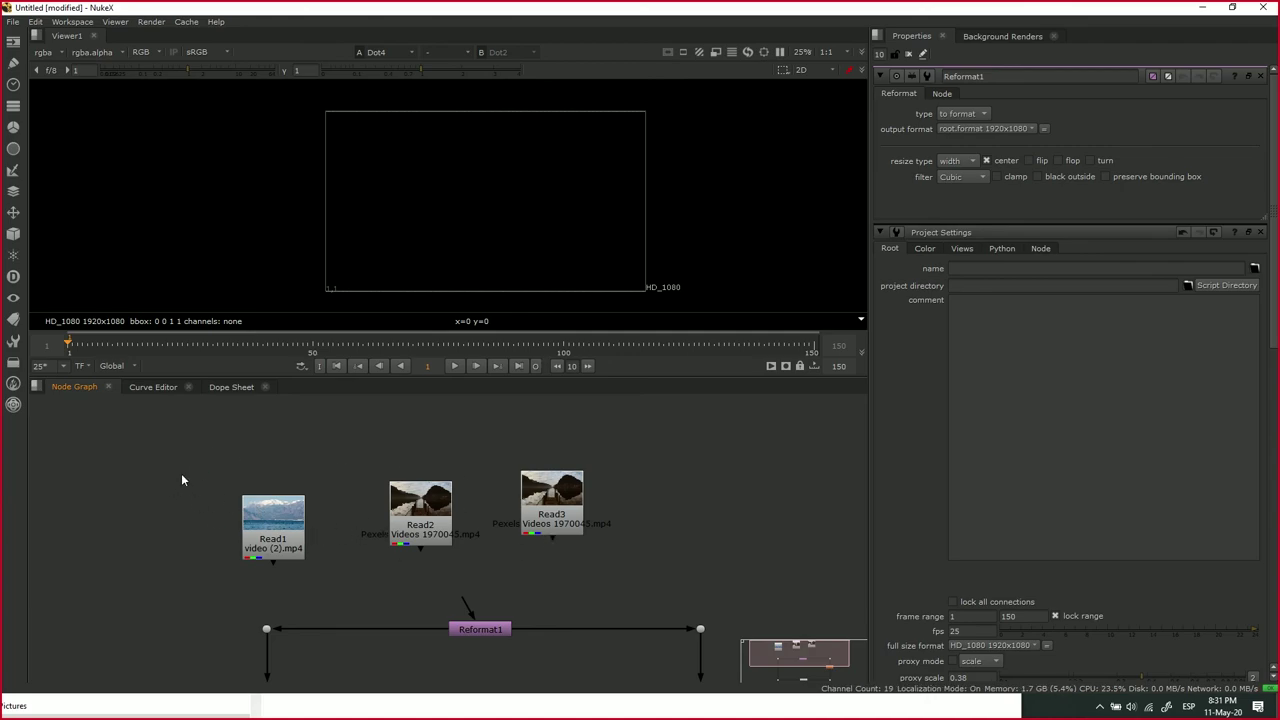
pyautogui.moveTo(385, 534); pyautogui.dragTo(338, 431)
pyautogui.moveTo(440, 525); pyautogui.dragTo(360, 436)
pyautogui.moveTo(579, 518); pyautogui.dragTo(568, 508)
pyautogui.click(626, 550)
pyautogui.click(560, 490)
pyautogui.hotkey('ctrl', 'c')
pyautogui.hotkey('ctrl', 'v')
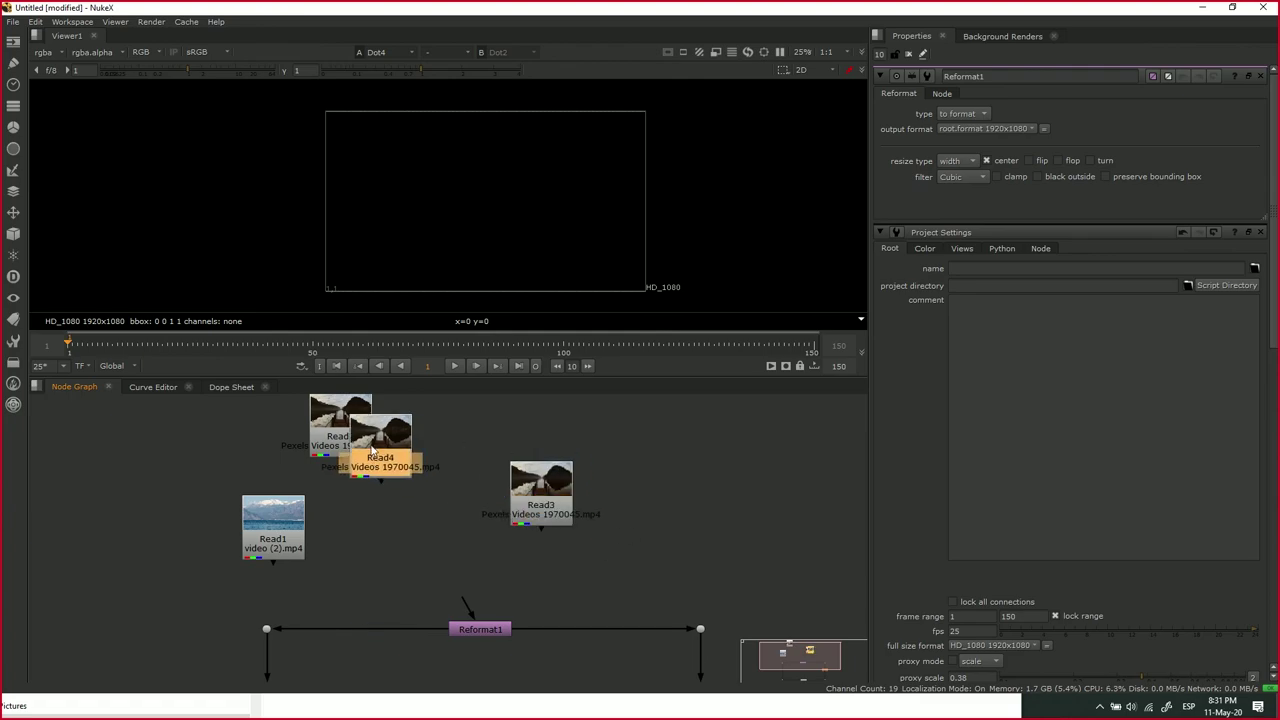
# - Select all four Read nodes, auto-arrange them into an evenly spaced row and clear the selection
pyautogui.scroll(-2, 509, 505)
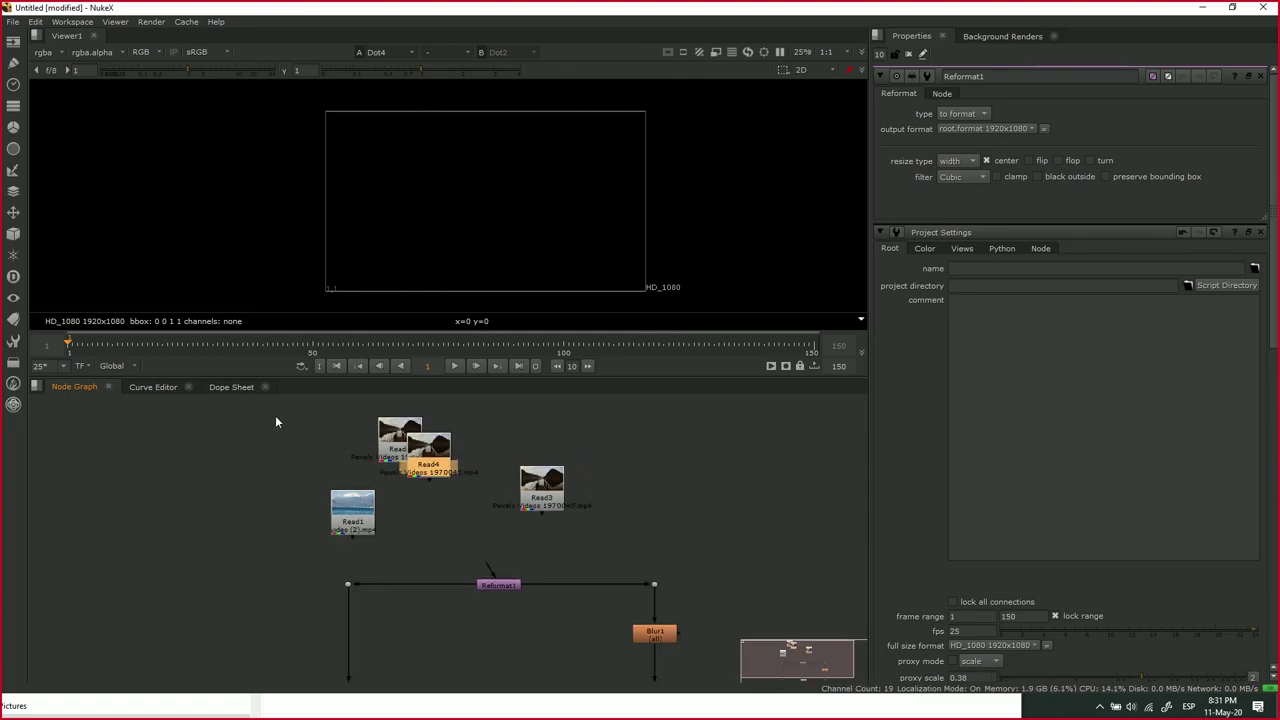
pyautogui.moveTo(276, 410); pyautogui.dragTo(658, 571)
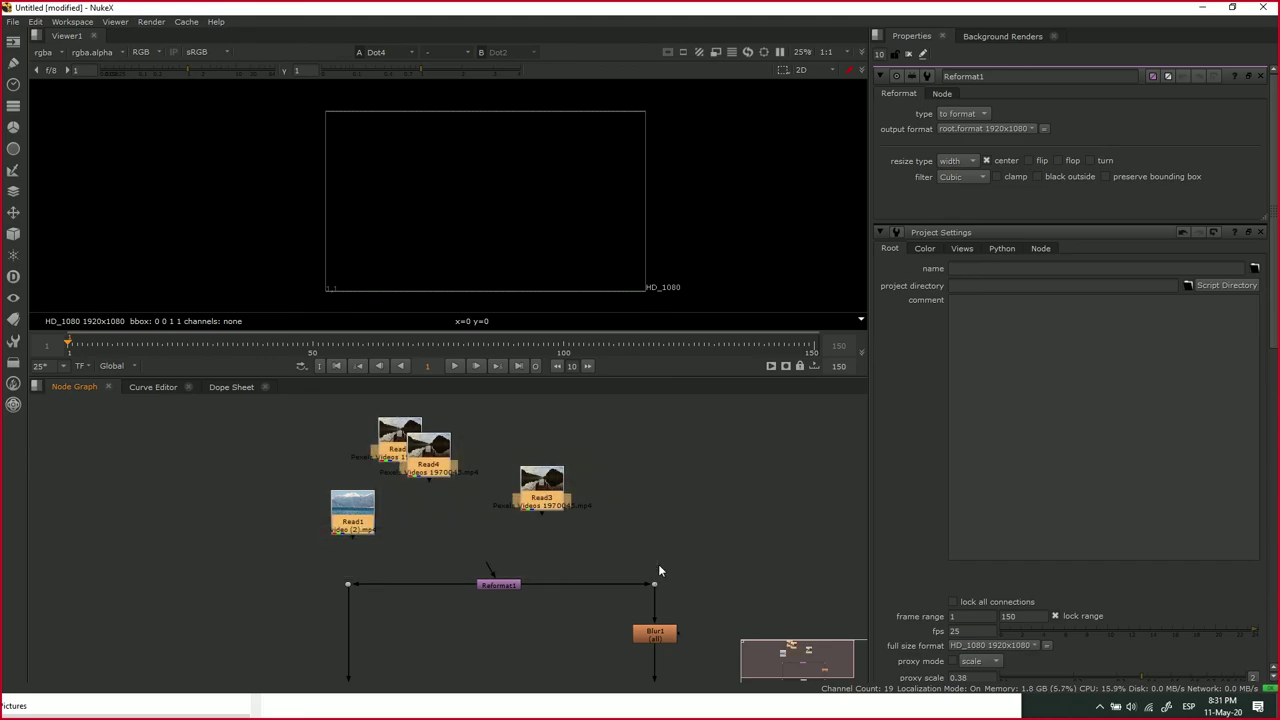
pyautogui.press('l')
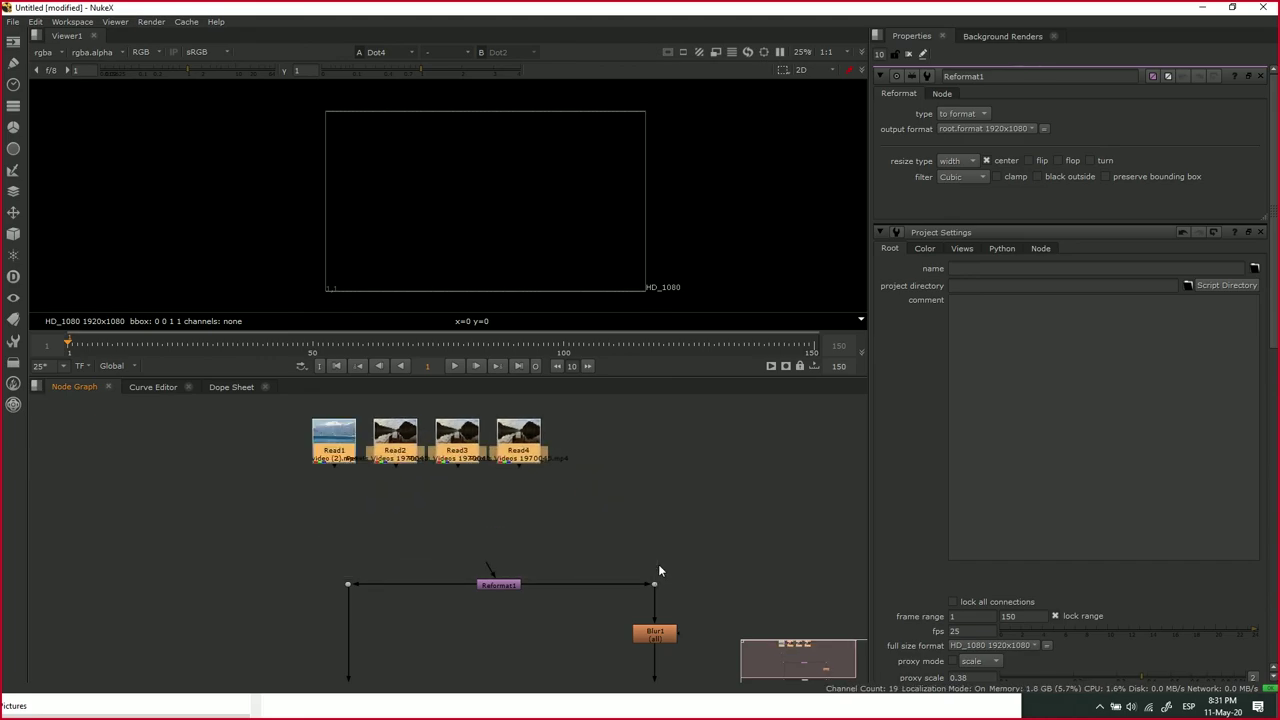
pyautogui.click(612, 505)
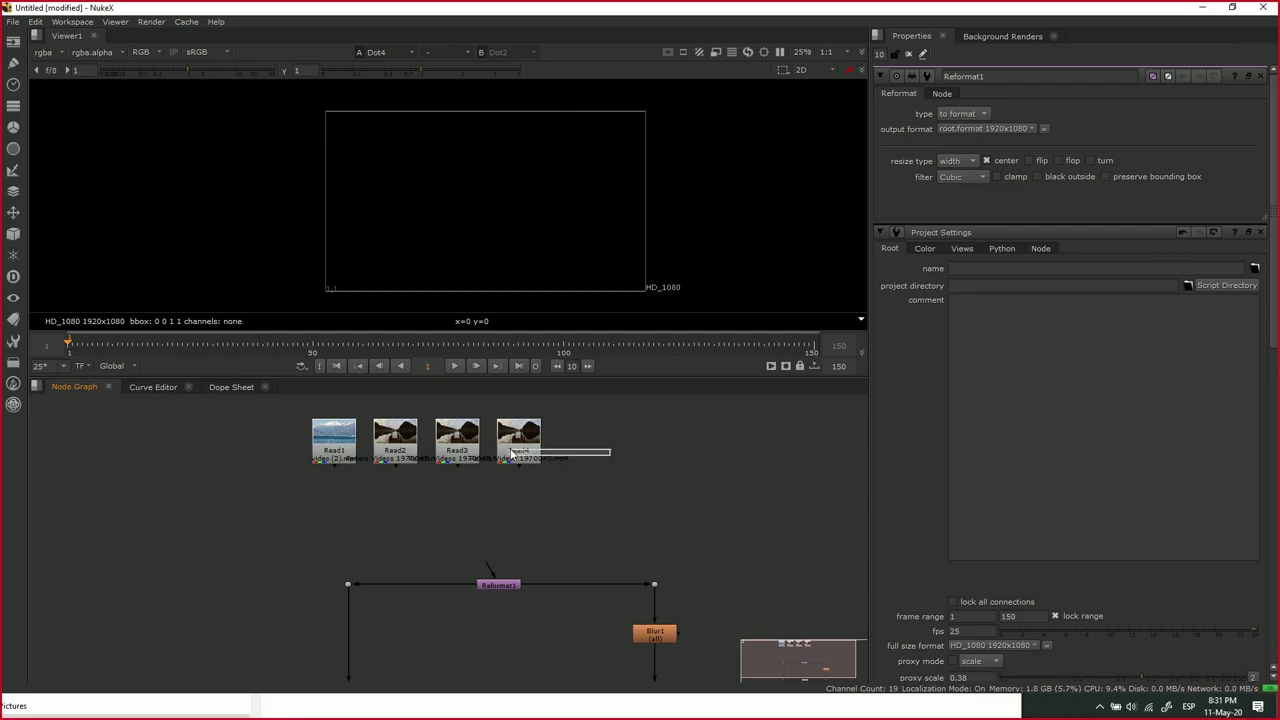
# - Delete Read3 and Read4 and move Read2 away to the far side of Reformat1
pyautogui.moveTo(591, 517); pyautogui.dragTo(426, 403)
pyautogui.press('Delete')
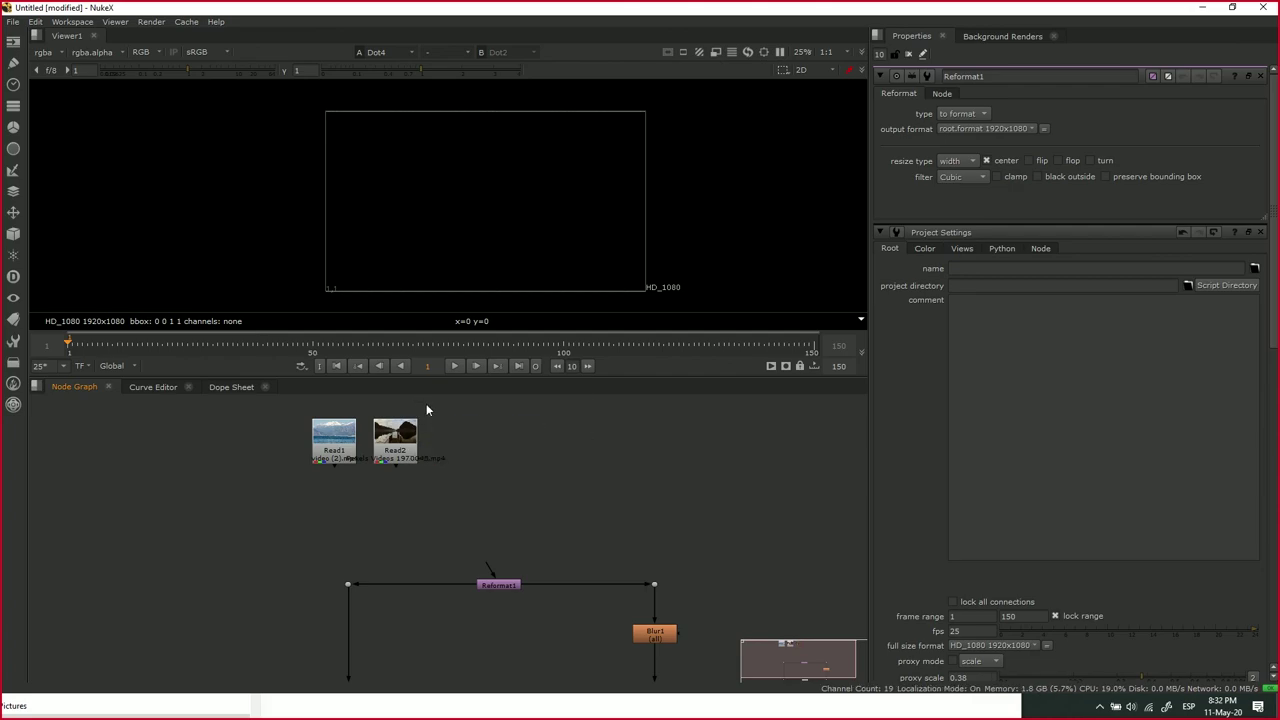
pyautogui.moveTo(400, 458); pyautogui.dragTo(722, 443)
# - Place Read1 above Reformat1, connect it as Reformat1's input and show the unblurred branch in Viewer1
pyautogui.moveTo(346, 443); pyautogui.dragTo(563, 473)
pyautogui.moveTo(492, 571); pyautogui.dragTo(505, 460)
pyautogui.moveTo(523, 538); pyautogui.dragTo(523, 423)
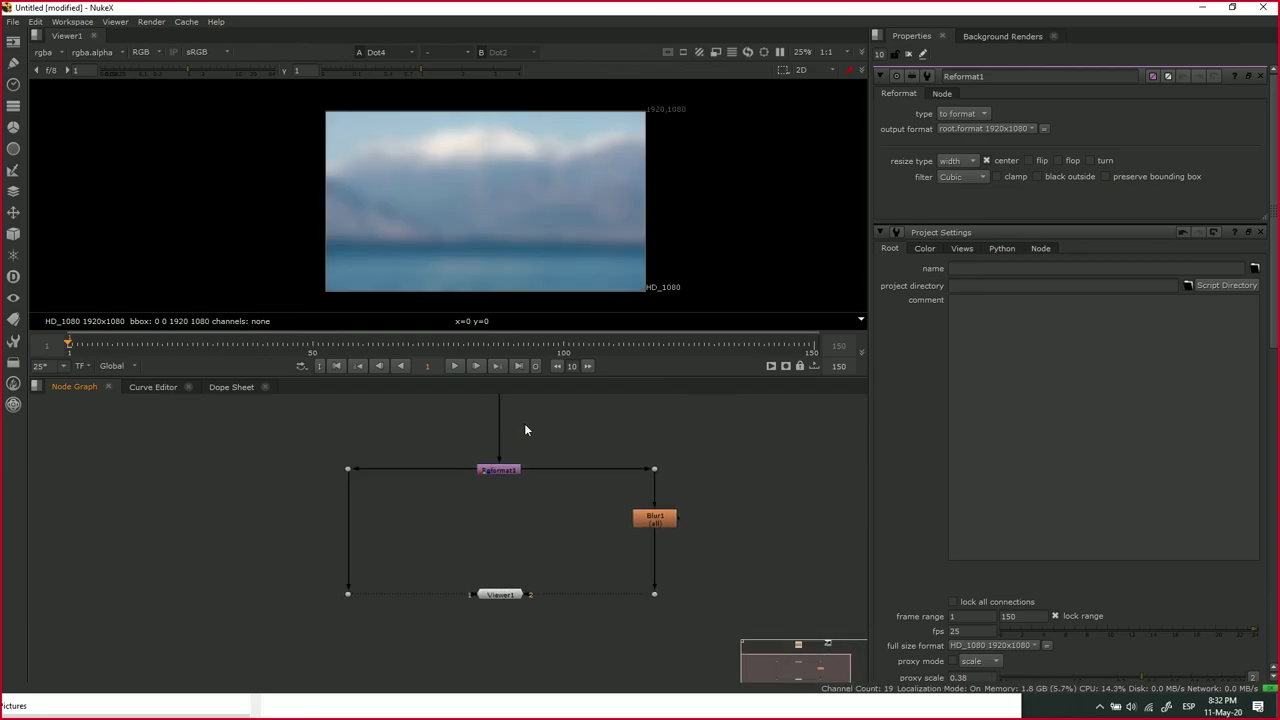
pyautogui.moveTo(510, 571); pyautogui.dragTo(504, 553)
pyautogui.click(497, 574)
pyautogui.press('1')
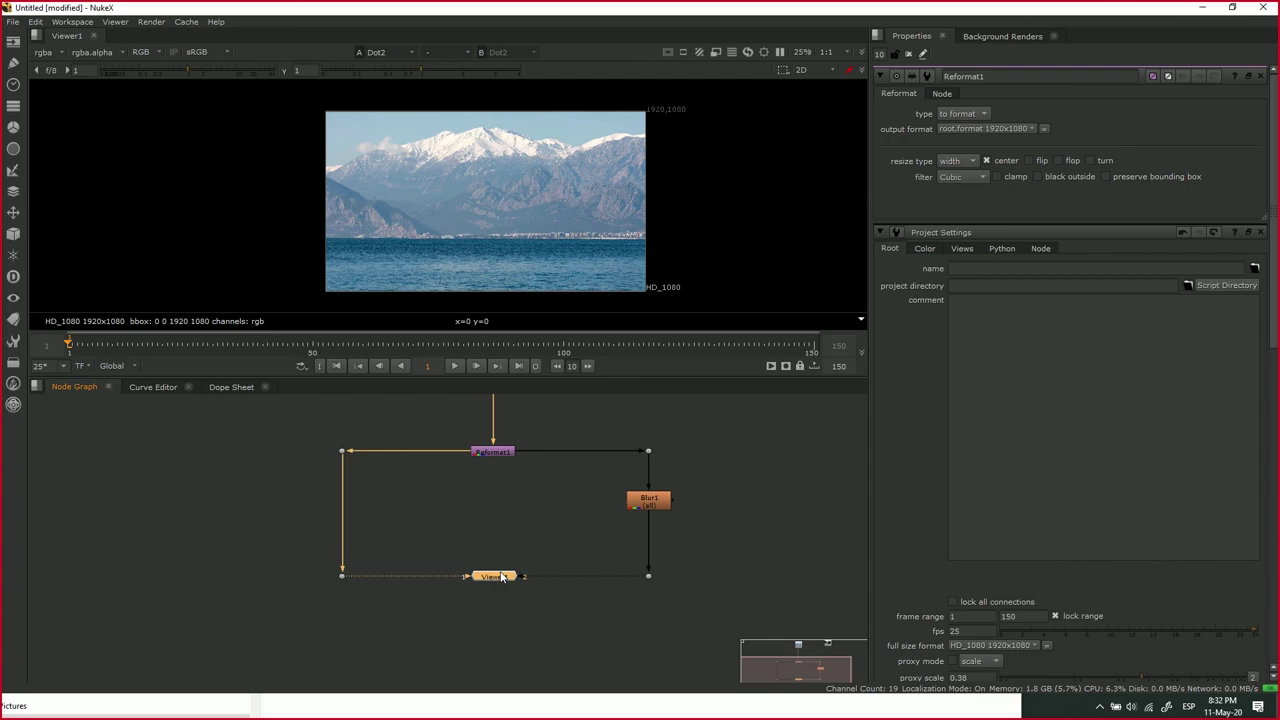
# - Delete Blur1 and the dots of both branches between Reformat1 and Viewer1
pyautogui.moveTo(582, 457); pyautogui.dragTo(720, 672)
pyautogui.press('Delete')
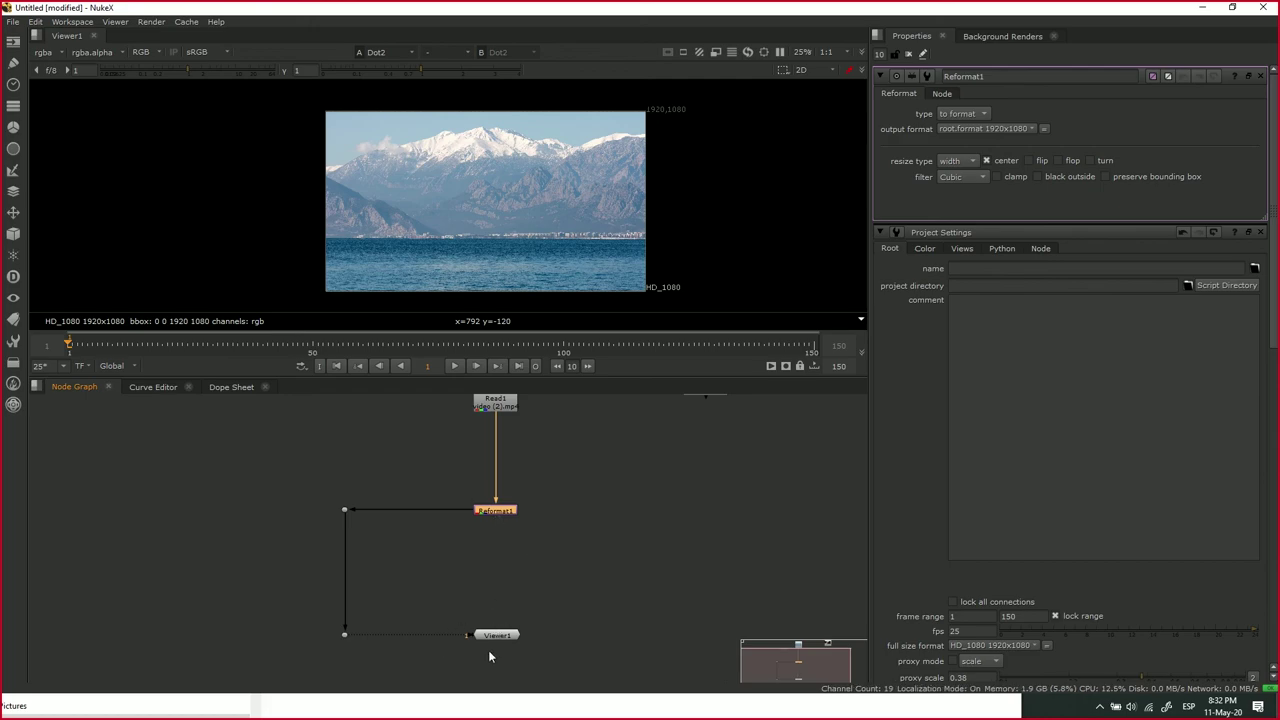
pyautogui.moveTo(470, 638); pyautogui.dragTo(353, 645)
pyautogui.moveTo(328, 477); pyautogui.dragTo(428, 692)
pyautogui.press('Delete')
# - Line up Read1 close above Reformat1 with Viewer1 directly beneath them
pyautogui.moveTo(488, 614); pyautogui.dragTo(508, 527)
pyautogui.moveTo(502, 418); pyautogui.dragTo(503, 488)
pyautogui.moveTo(531, 635)
pyautogui.mouseDown()
pyautogui.moveTo(528, 534)
pyautogui.moveTo(509, 640)
pyautogui.mouseUp()
pyautogui.moveTo(564, 473); pyautogui.dragTo(516, 525)
# - Delete the leftover Read2 node, keeping only the Read1, Reformat1 and Viewer1 chain
pyautogui.click(579, 510)
pyautogui.moveTo(715, 430); pyautogui.dragTo(794, 507)
pyautogui.press('Delete')
pyautogui.moveTo(583, 537); pyautogui.dragTo(713, 489)
pyautogui.scroll(2, 690, 601)
pyautogui.scroll(3, 598, 572)
pyautogui.moveTo(605, 539); pyautogui.dragTo(534, 499)
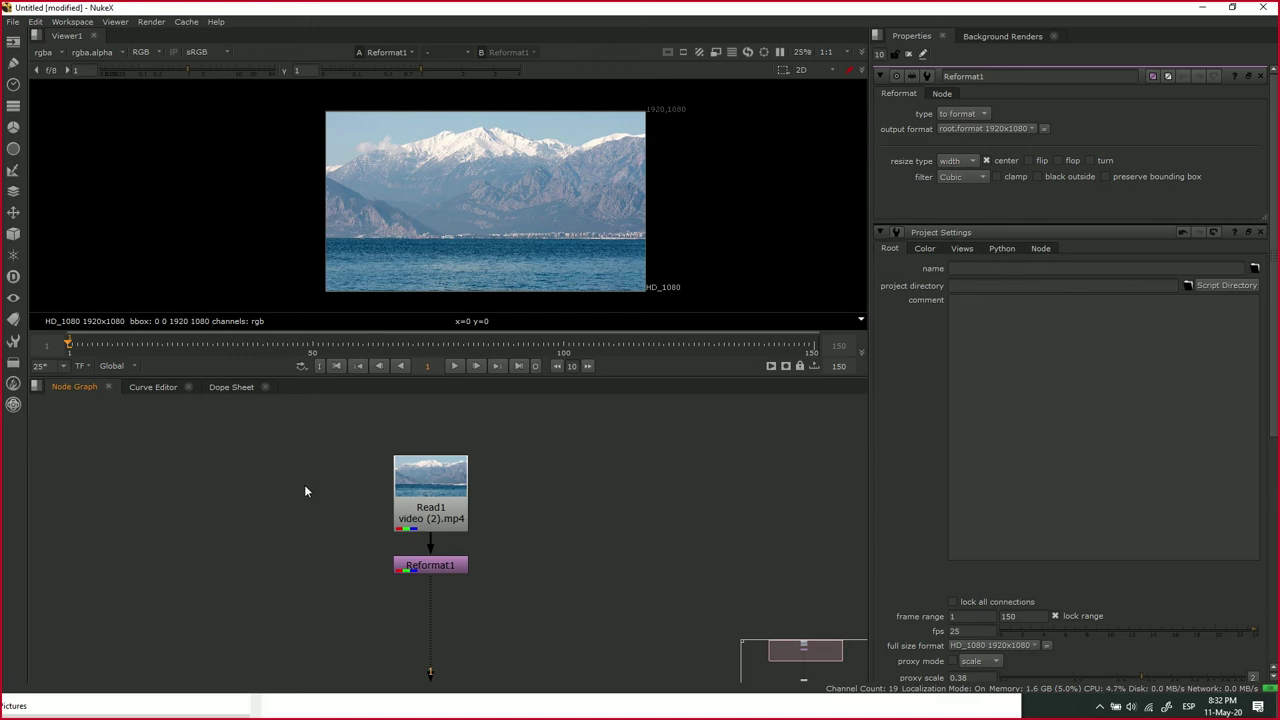
# - Add a Backdrop node and place it in the empty area beside Read1
pyautogui.rightClick(590, 478)
pyautogui.moveTo(553, 568)
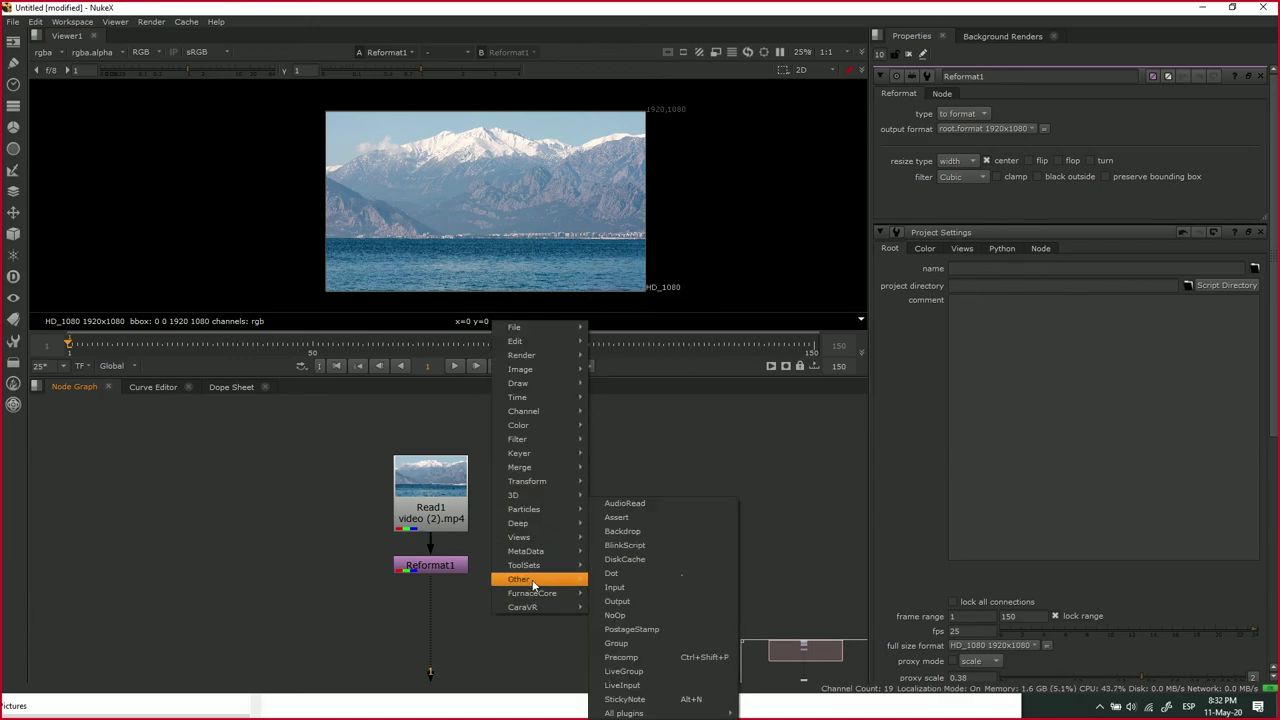
pyautogui.click(648, 536)
pyautogui.moveTo(174, 437); pyautogui.dragTo(296, 446)
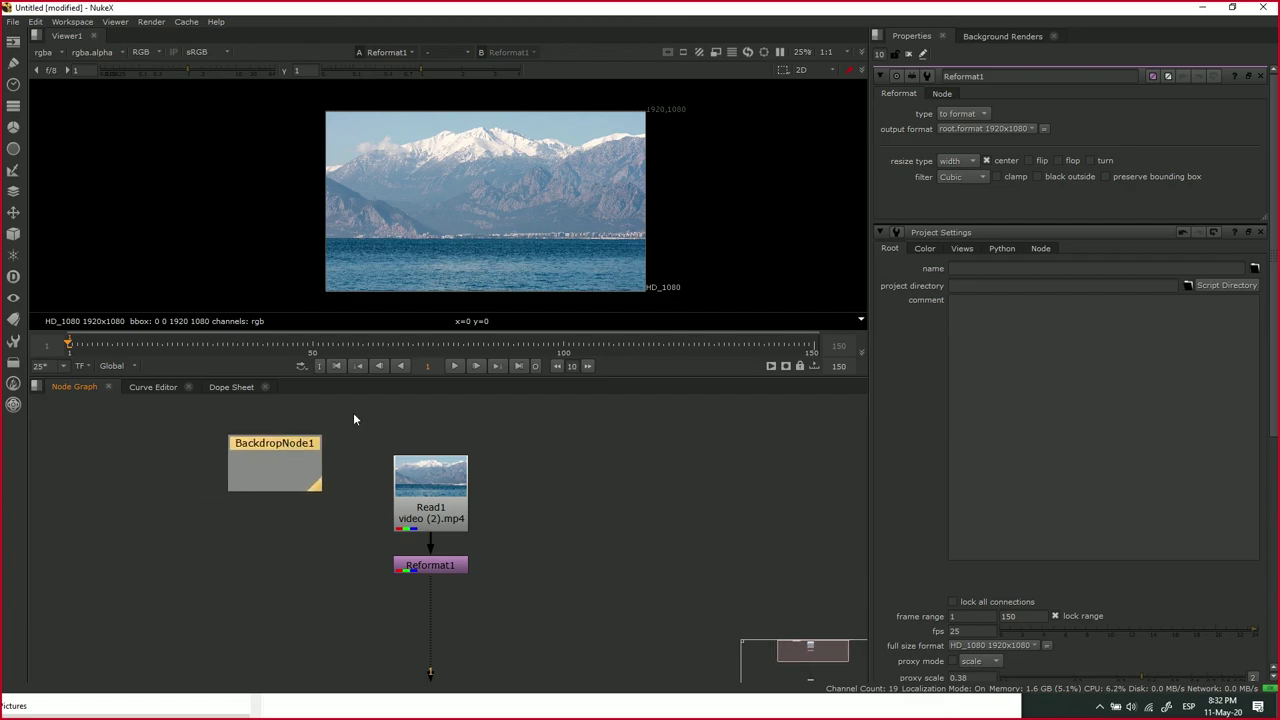
# - Set the backdrop's label to BG and rename the node BG
pyautogui.doubleClick(258, 444)
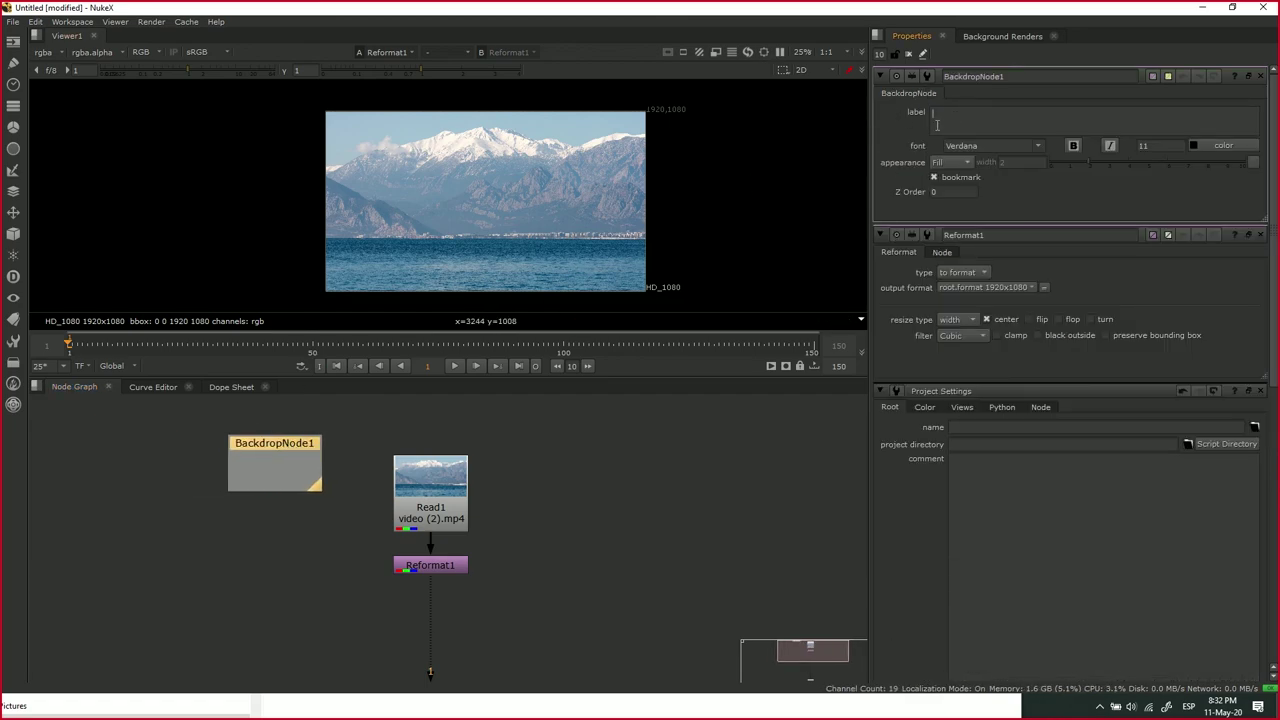
pyautogui.write('BG')
pyautogui.click(737, 471)
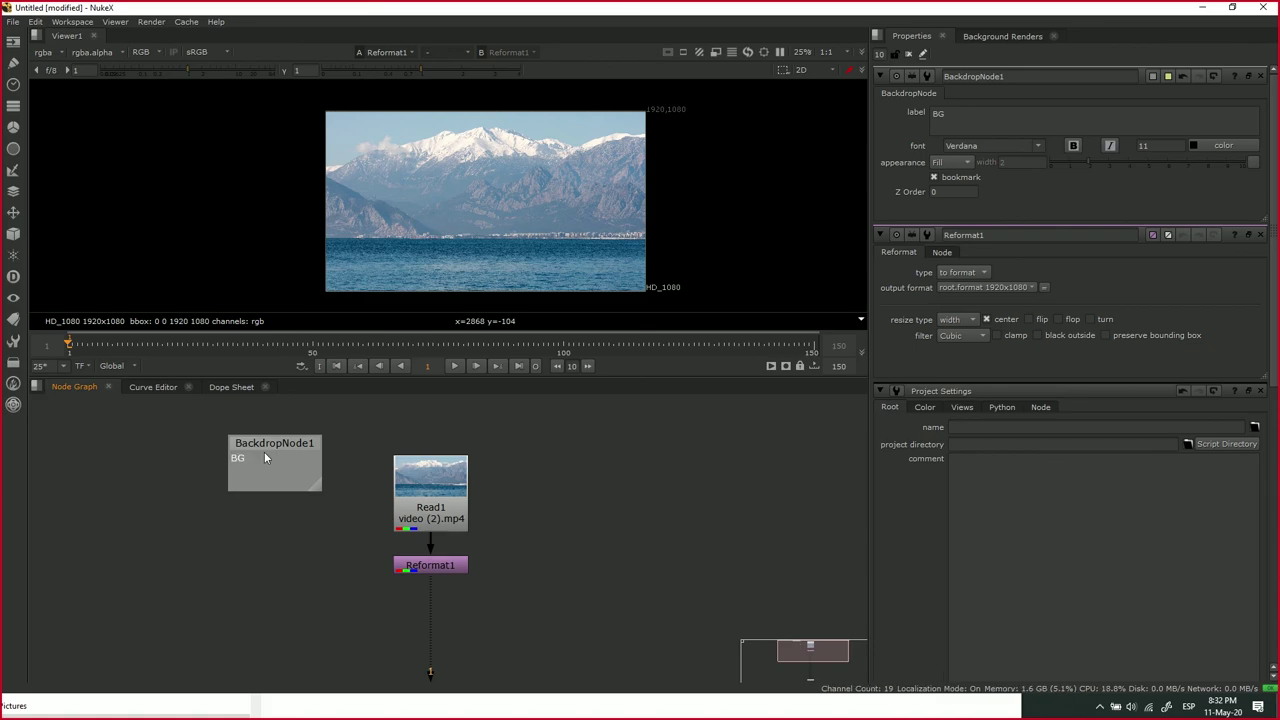
pyautogui.moveTo(1032, 76); pyautogui.dragTo(789, 84)
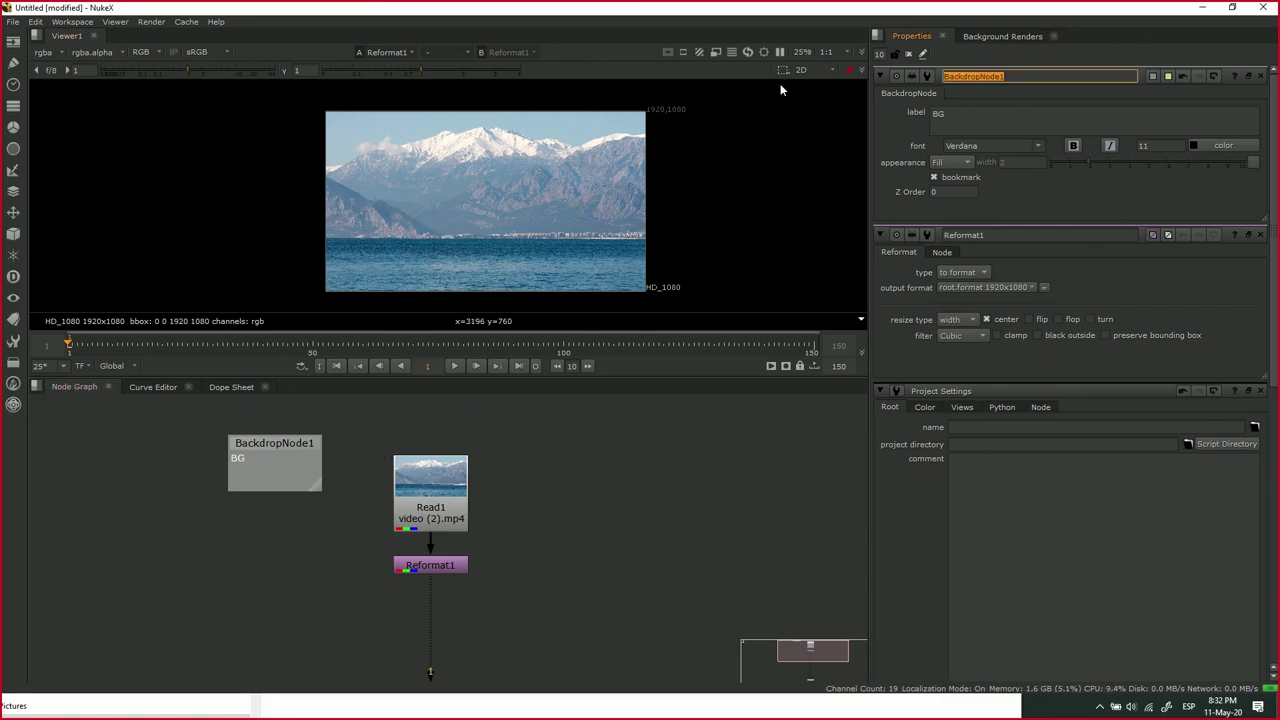
pyautogui.write('BG')
pyautogui.press('Return')
# - Move the BG backdrop behind Read1 and enlarge it to enclose both Read1 and Reformat1
pyautogui.click(281, 447)
pyautogui.moveTo(281, 447); pyautogui.dragTo(436, 442)
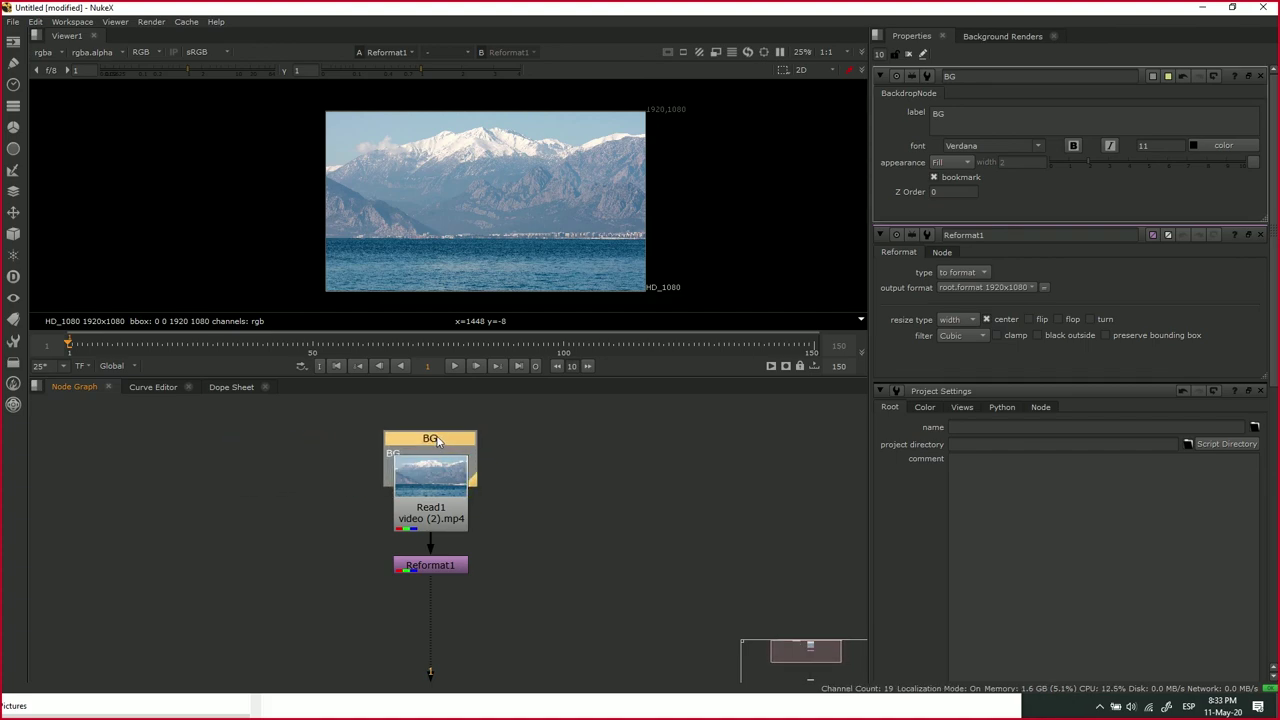
pyautogui.moveTo(470, 482); pyautogui.dragTo(524, 570)
pyautogui.scroll(1, 540, 580)
pyautogui.scroll(-1, 500, 537)
pyautogui.moveTo(484, 414)
pyautogui.mouseDown()
pyautogui.moveTo(505, 415)
pyautogui.moveTo(532, 468)
pyautogui.moveTo(483, 443)
pyautogui.moveTo(486, 414)
pyautogui.mouseUp()
pyautogui.scroll(-2, 482, 564)
pyautogui.moveTo(496, 554); pyautogui.dragTo(482, 557)
pyautogui.click(542, 526)
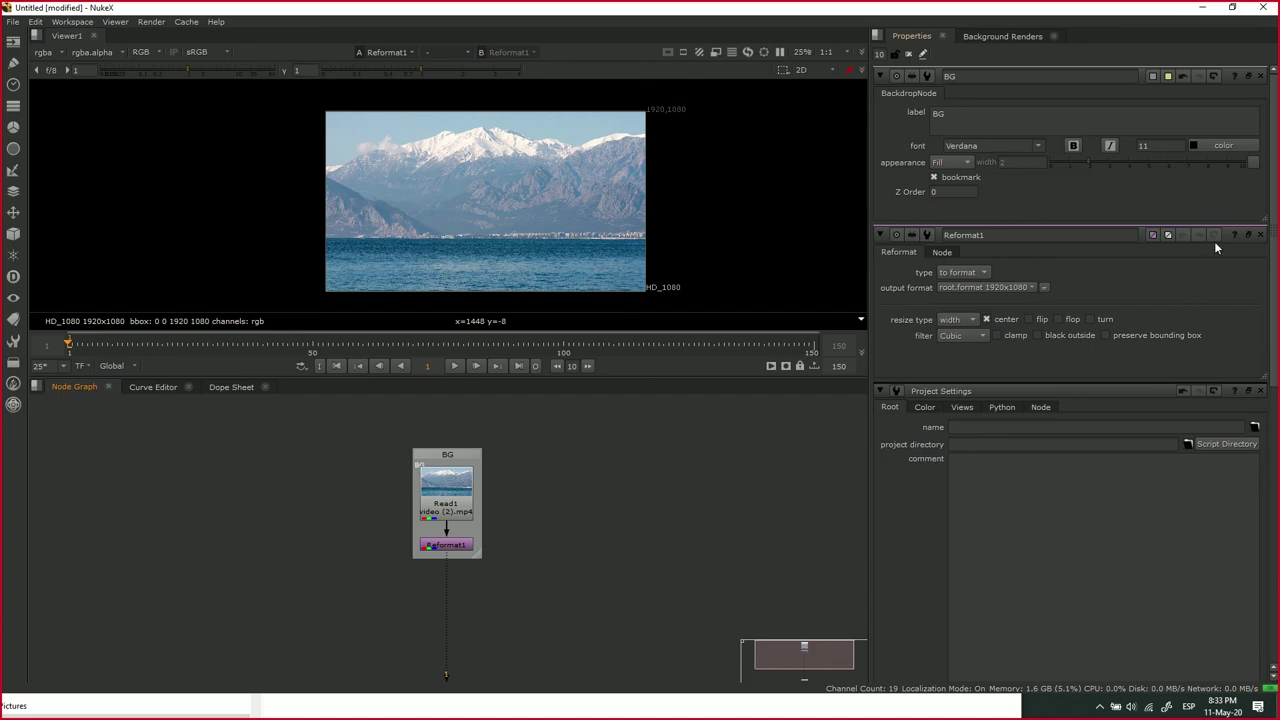
# - Change the BG backdrop's font color to blue
pyautogui.click(1222, 145)
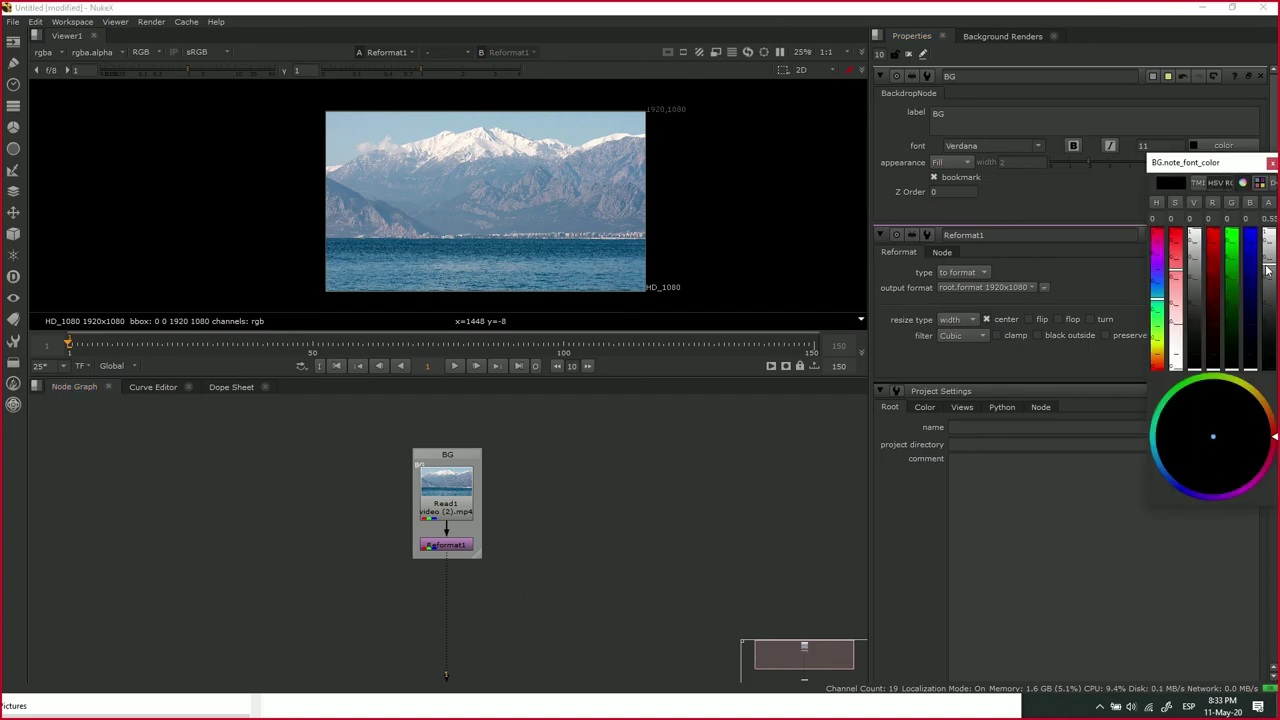
pyautogui.click(1257, 262)
pyautogui.moveTo(1257, 262); pyautogui.dragTo(1255, 241)
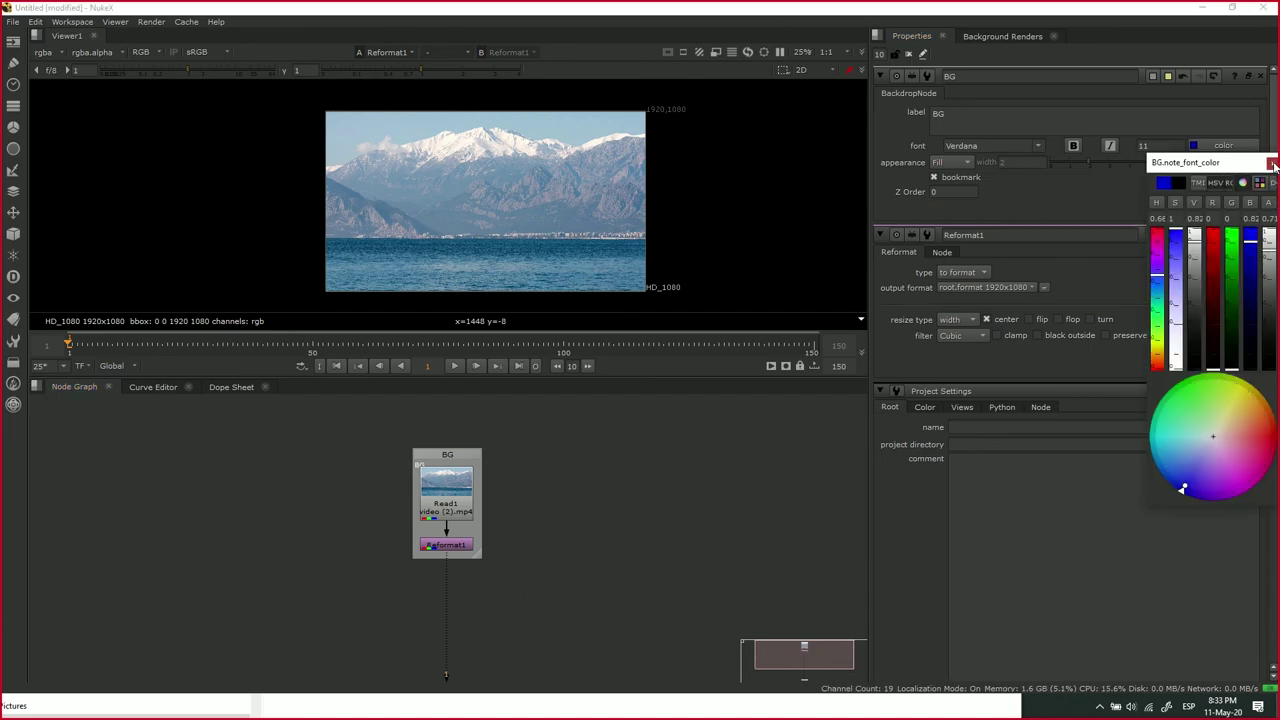
pyautogui.click(1272, 163)
# - Select the BG backdrop together with the nodes it encloses and clear the selection
pyautogui.click(437, 455)
pyautogui.moveTo(567, 662); pyautogui.dragTo(557, 572)
pyautogui.scroll(-2, 607, 612)
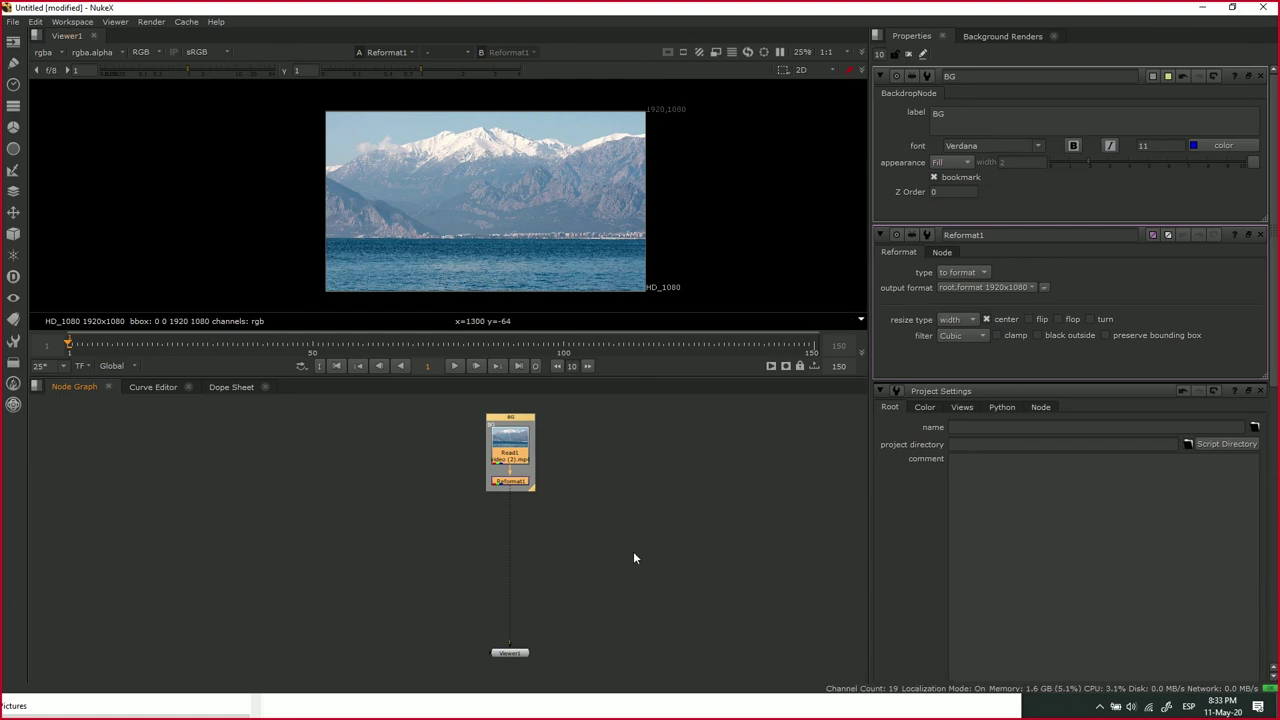
pyautogui.scroll(2, 653, 555)
pyautogui.click(624, 496)
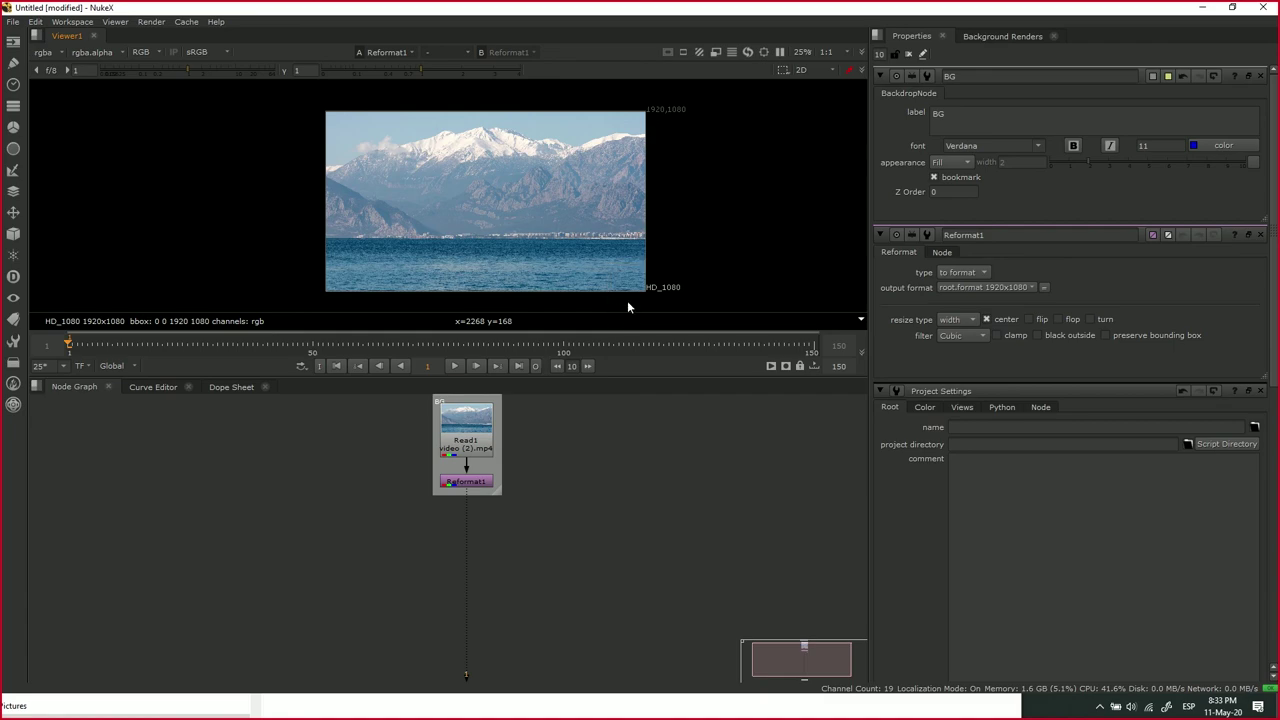
pyautogui.moveTo(784, 264); pyautogui.dragTo(601, 307)
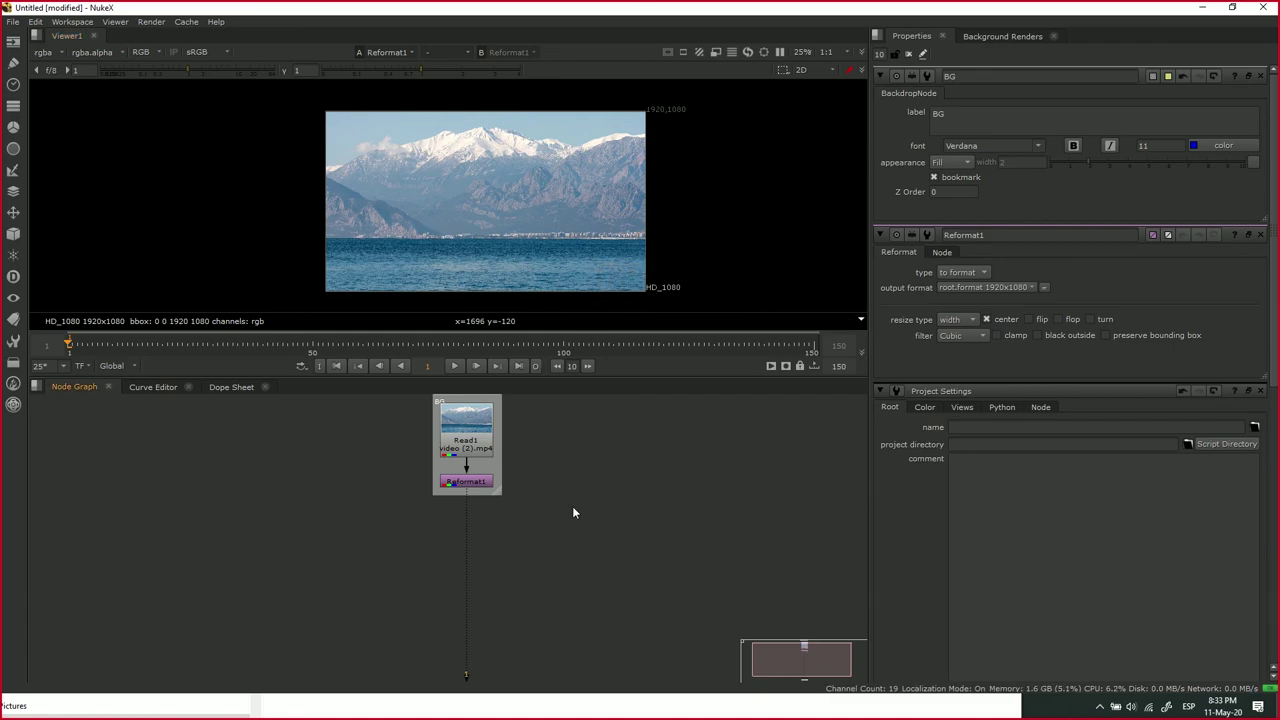
# - Add a Read node for ice.psd and place it to the left of the BG chain
pyautogui.press('r')
pyautogui.click(520, 173)
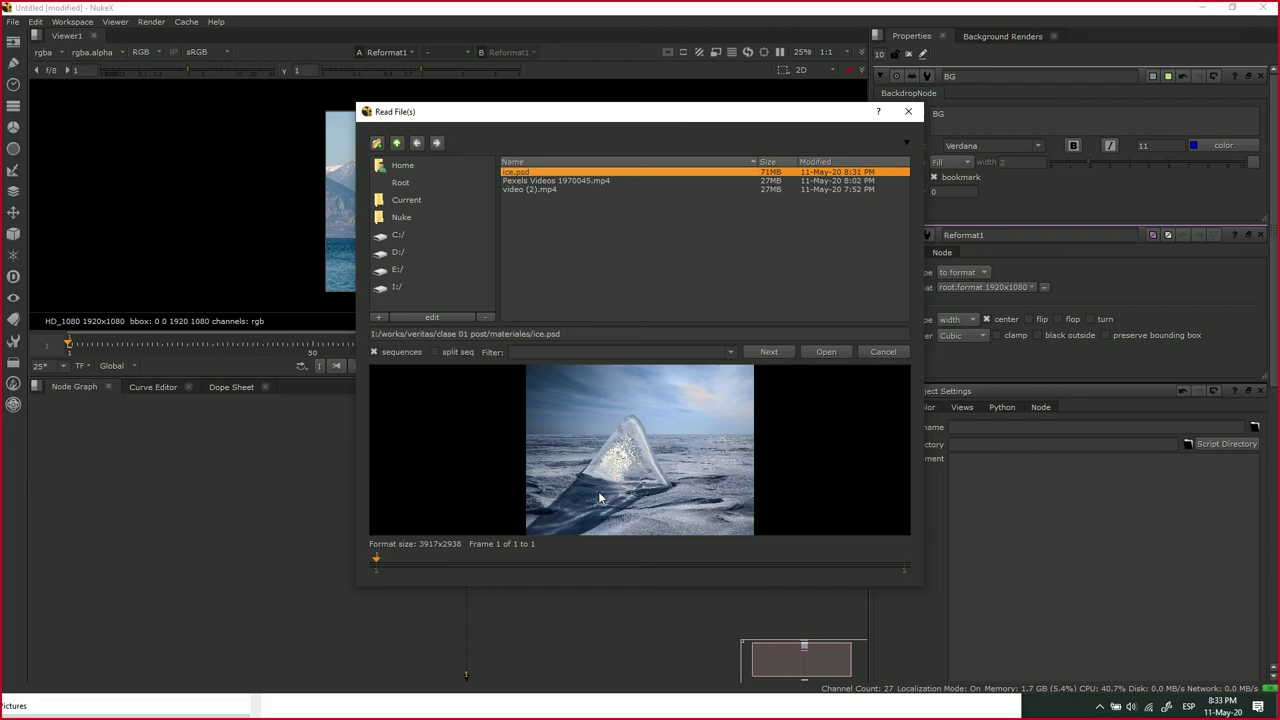
pyautogui.click(825, 352)
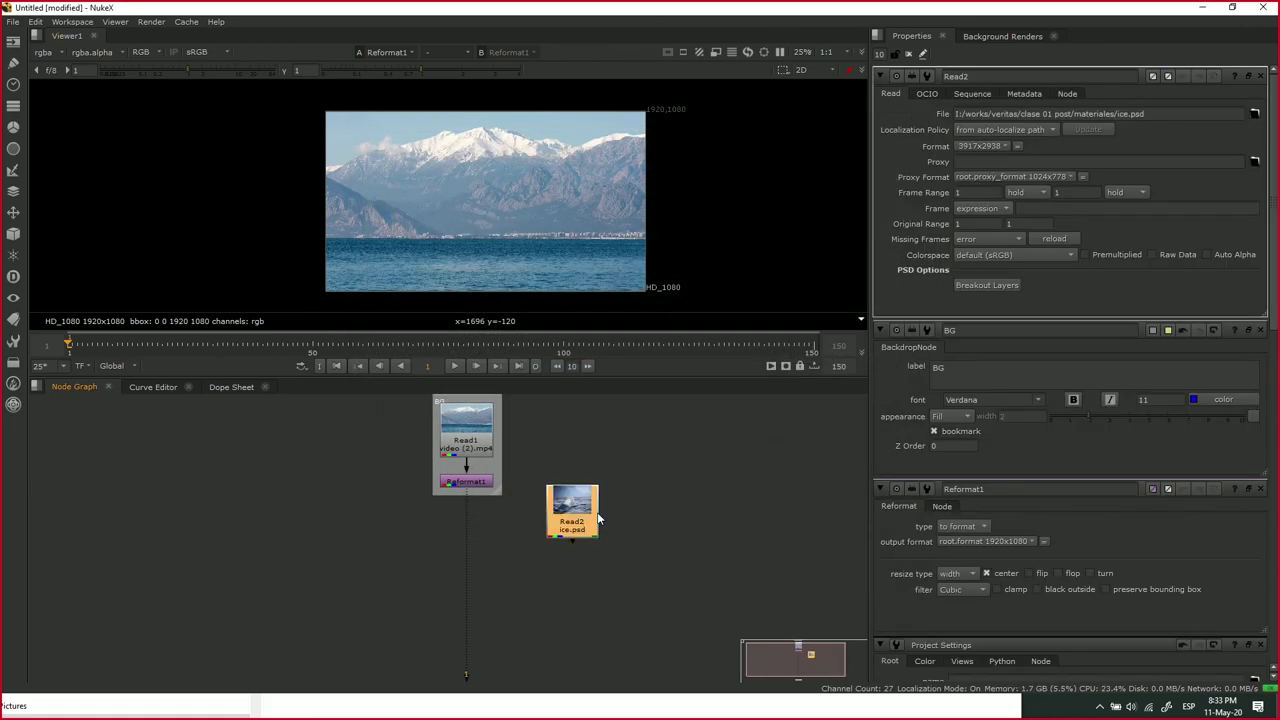
pyautogui.press('f')
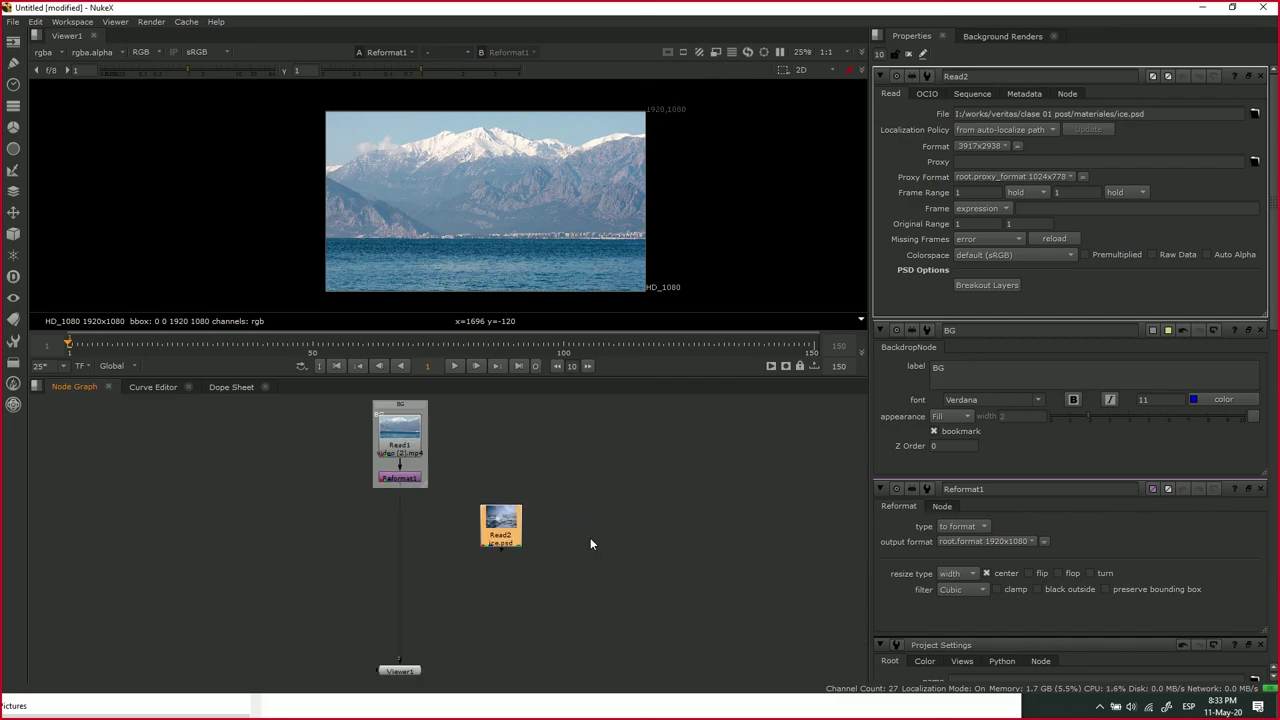
pyautogui.moveTo(497, 552); pyautogui.dragTo(508, 590)
pyautogui.moveTo(492, 540); pyautogui.dragTo(567, 530)
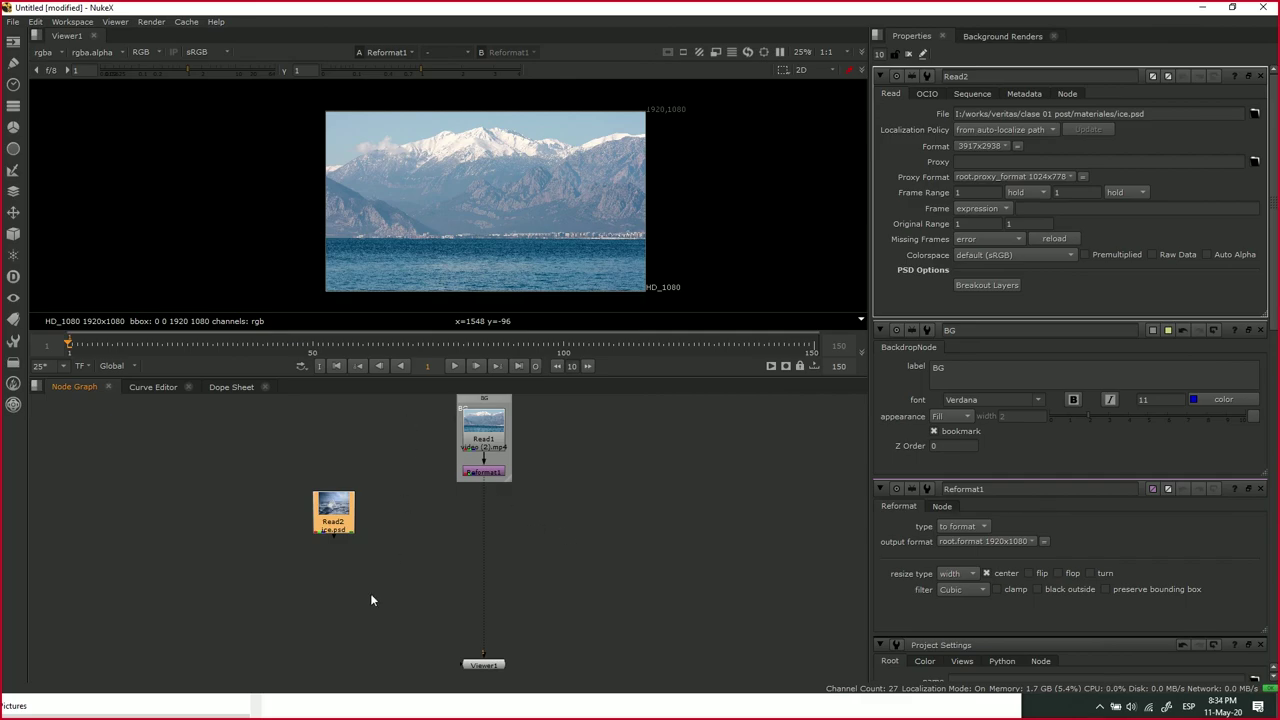
# - Add an unconnected Merge node to the right of the BG chain and inspect its A and B inputs up close
pyautogui.click(598, 537)
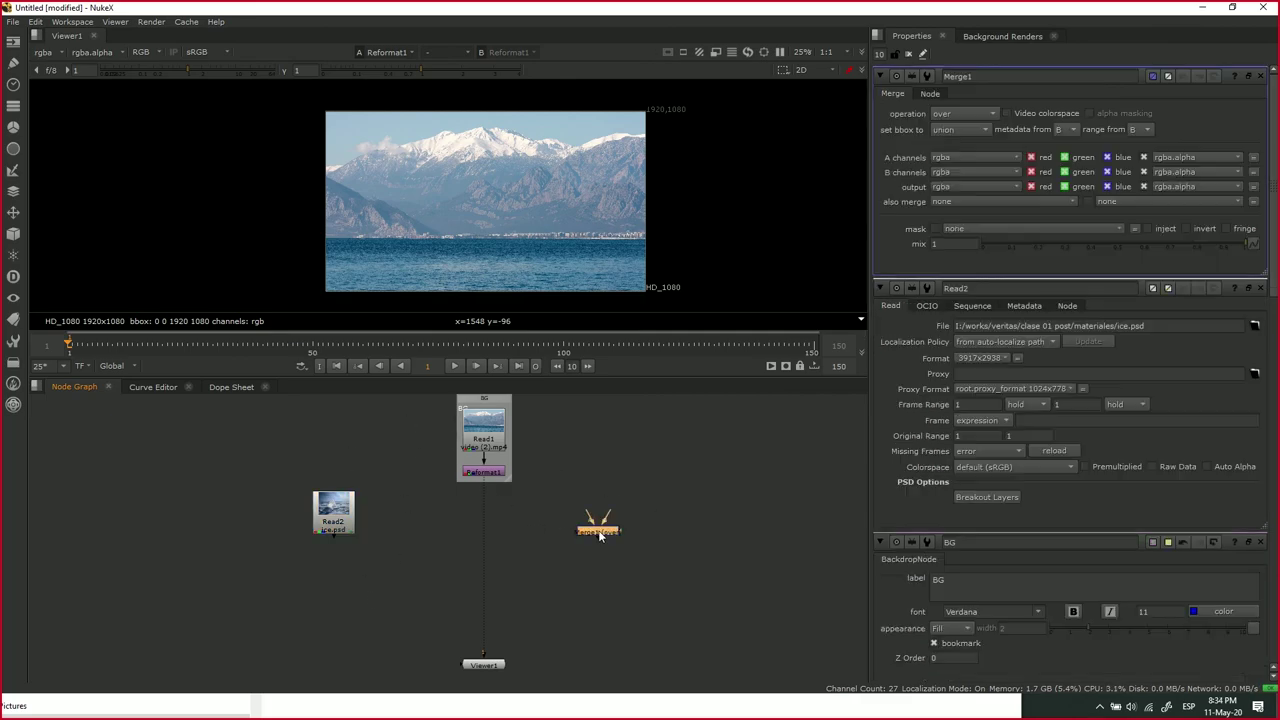
pyautogui.scroll(5, 598, 535)
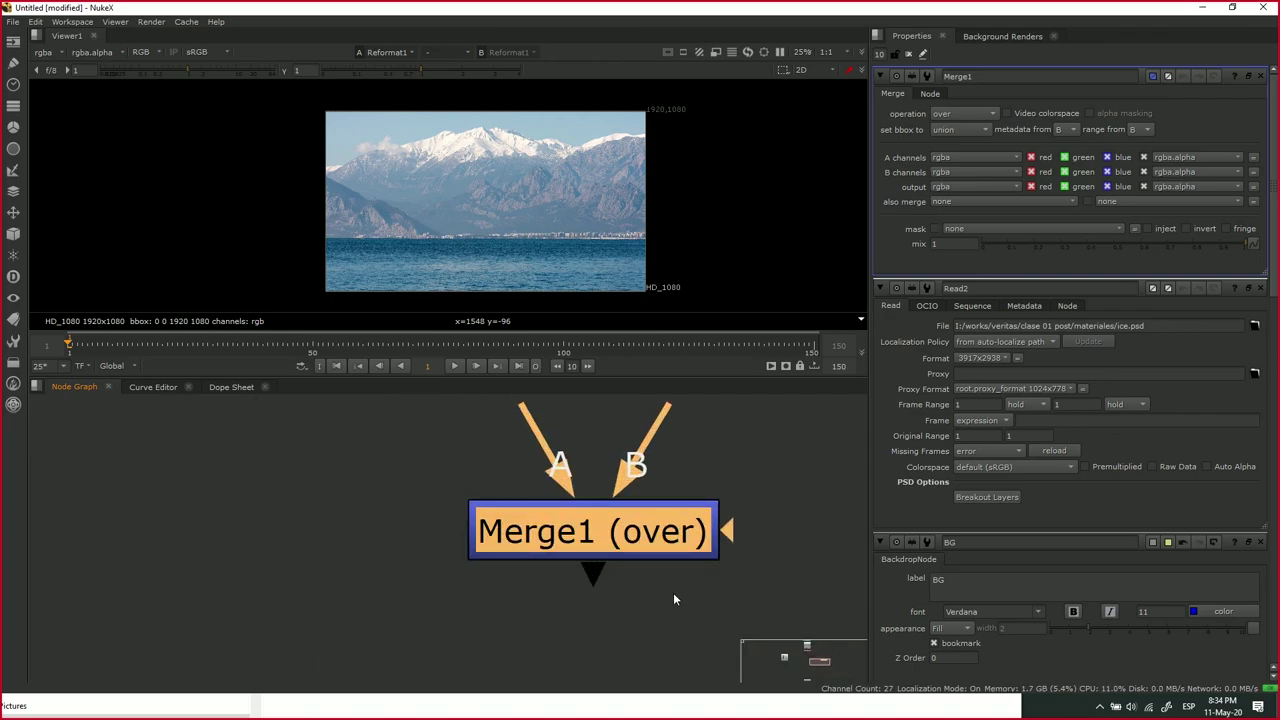
pyautogui.scroll(-6, 505, 546)
pyautogui.scroll(-1, 526, 527)
pyautogui.moveTo(526, 527); pyautogui.dragTo(638, 539)
pyautogui.scroll(6, 641, 548)
pyautogui.scroll(-2, 545, 561)
pyautogui.moveTo(410, 422); pyautogui.dragTo(793, 539)
pyautogui.moveTo(554, 609); pyautogui.dragTo(509, 656)
pyautogui.moveTo(537, 546); pyautogui.dragTo(514, 563)
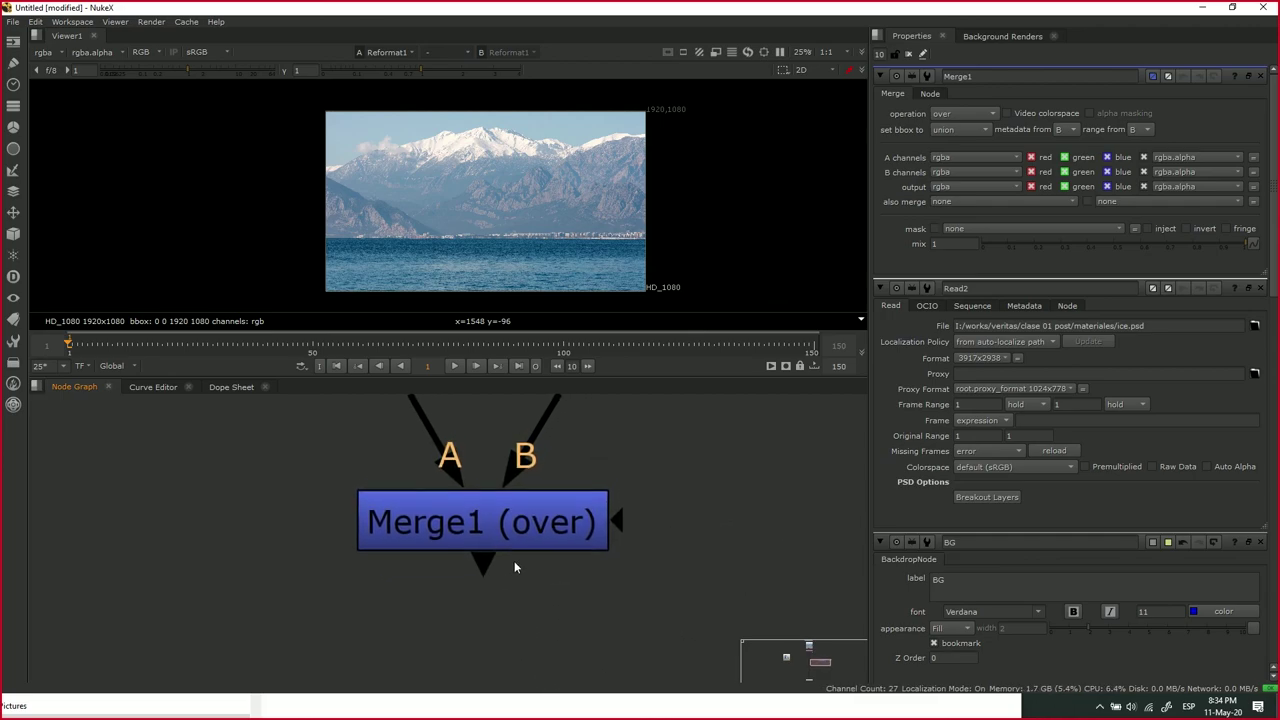
# - Review the blend modes available for Merge1's operation and leave it set to over
pyautogui.click(551, 525)
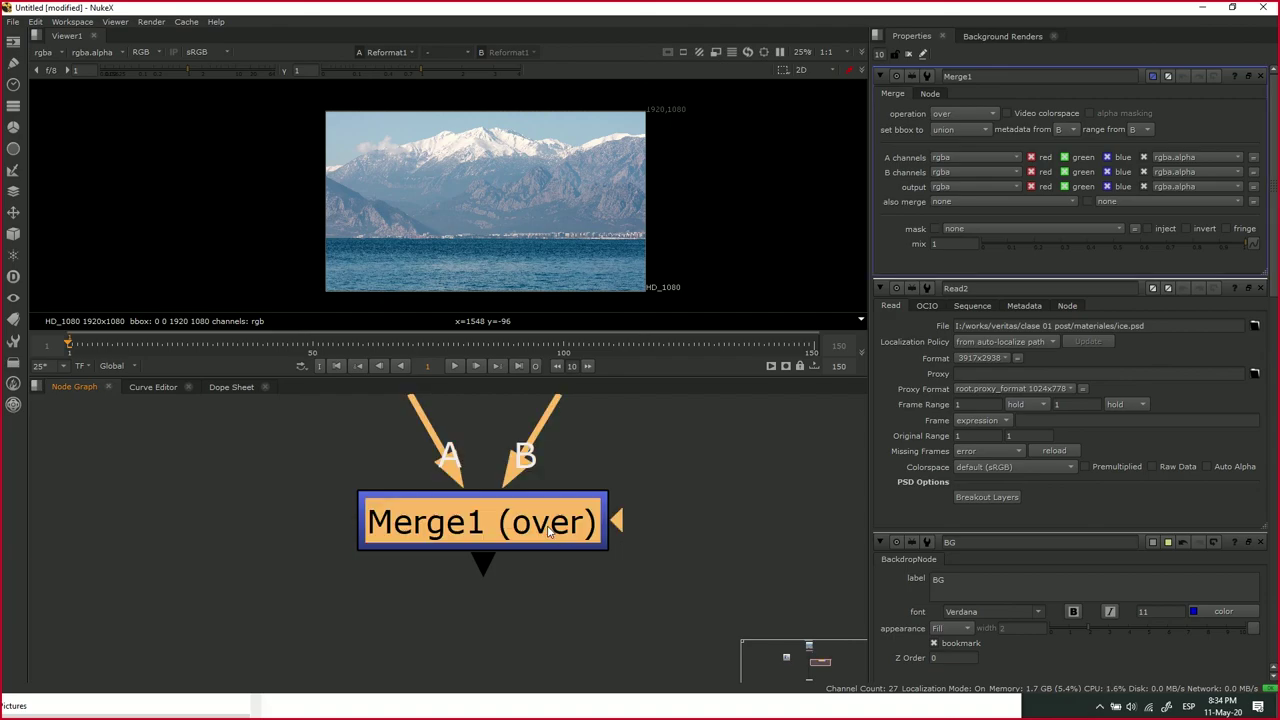
pyautogui.click(943, 115)
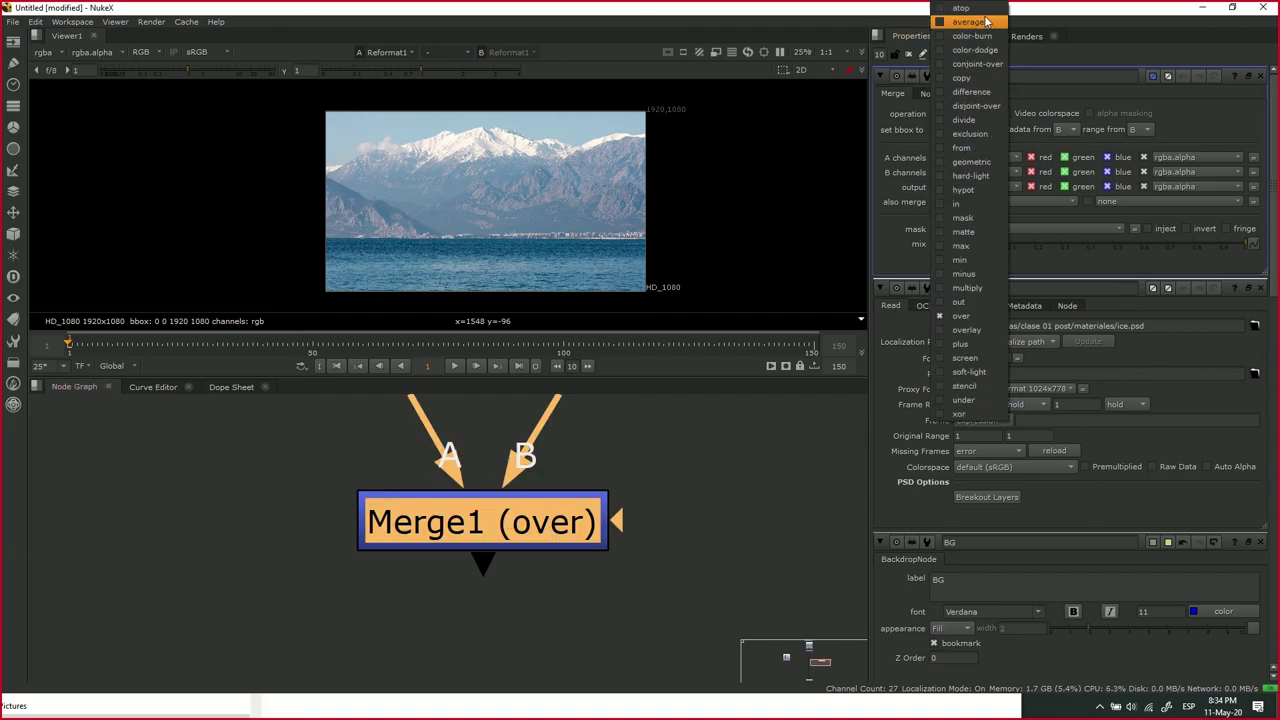
pyautogui.click(720, 521)
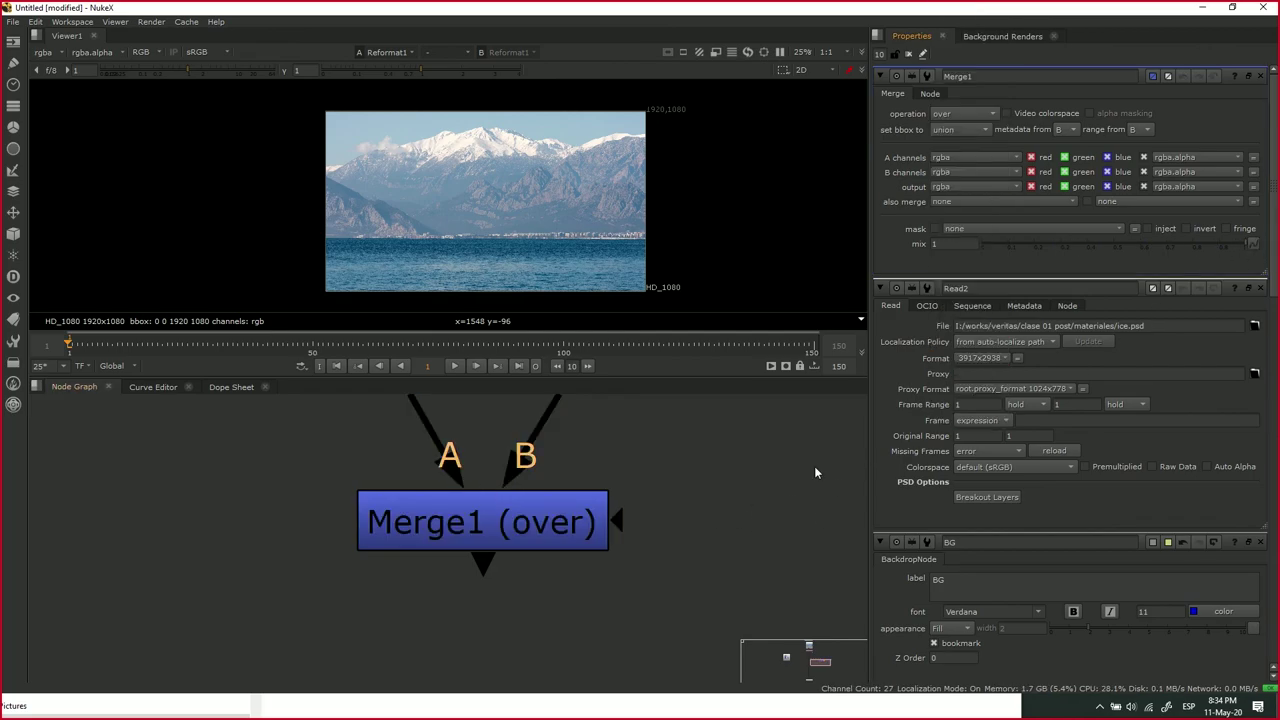
# - Insert Merge1 between Reformat1 and Viewer1 through its B input and space it below the backdrop
pyautogui.scroll(-3, 497, 480)
pyautogui.moveTo(495, 480); pyautogui.dragTo(580, 571)
pyautogui.scroll(-1, 634, 538)
pyautogui.moveTo(563, 512); pyautogui.dragTo(600, 454)
pyautogui.moveTo(576, 580); pyautogui.dragTo(487, 588)
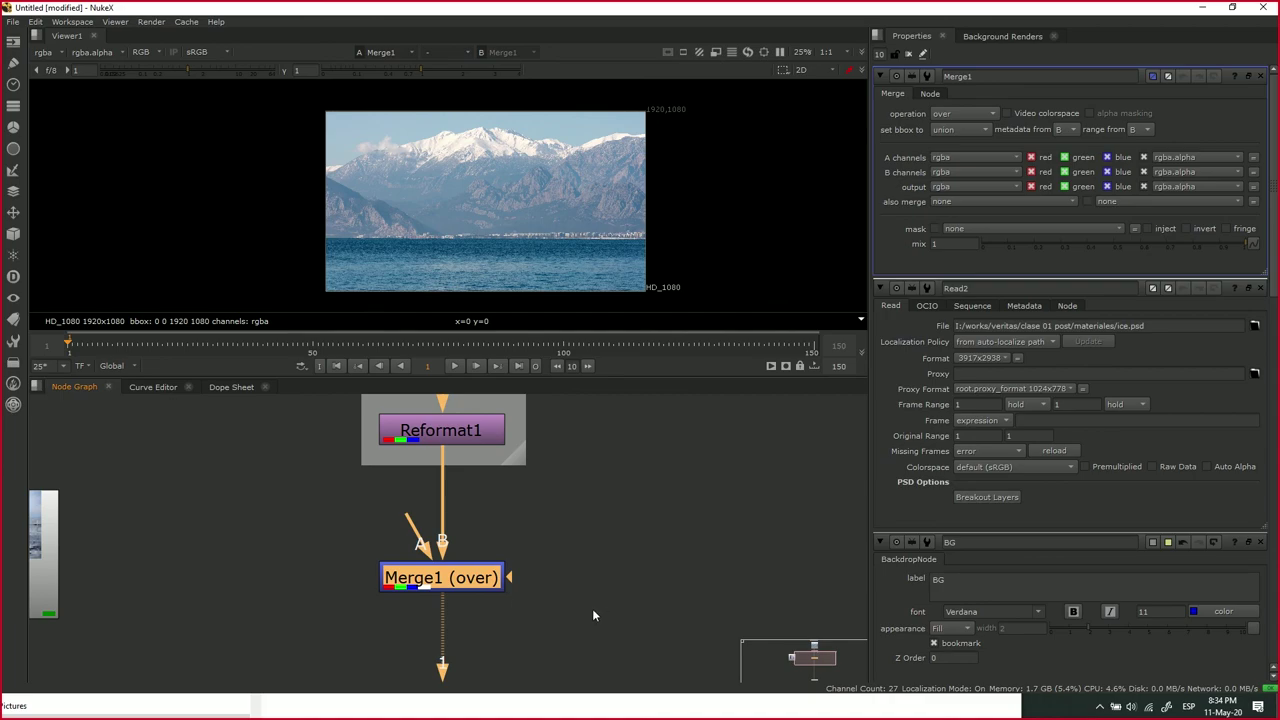
pyautogui.moveTo(593, 615); pyautogui.dragTo(622, 521)
pyautogui.scroll(-1, 562, 463)
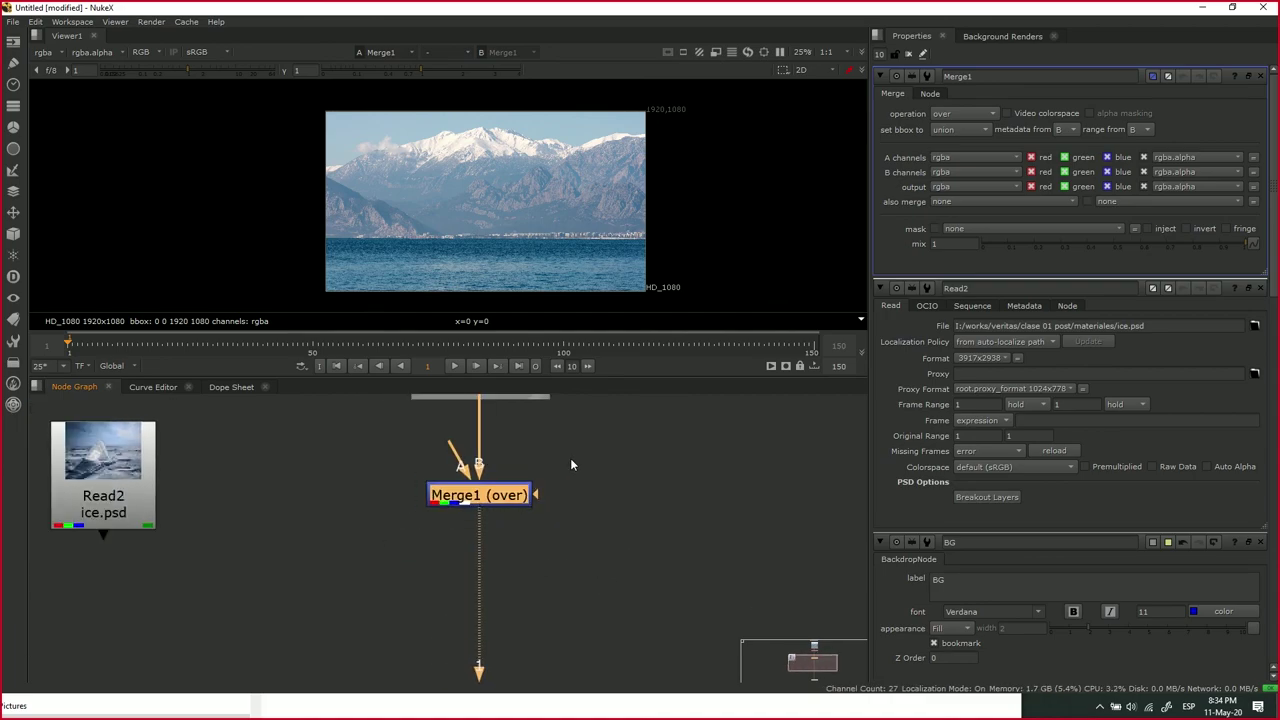
pyautogui.scroll(-2, 534, 515)
pyautogui.moveTo(534, 505); pyautogui.dragTo(540, 611)
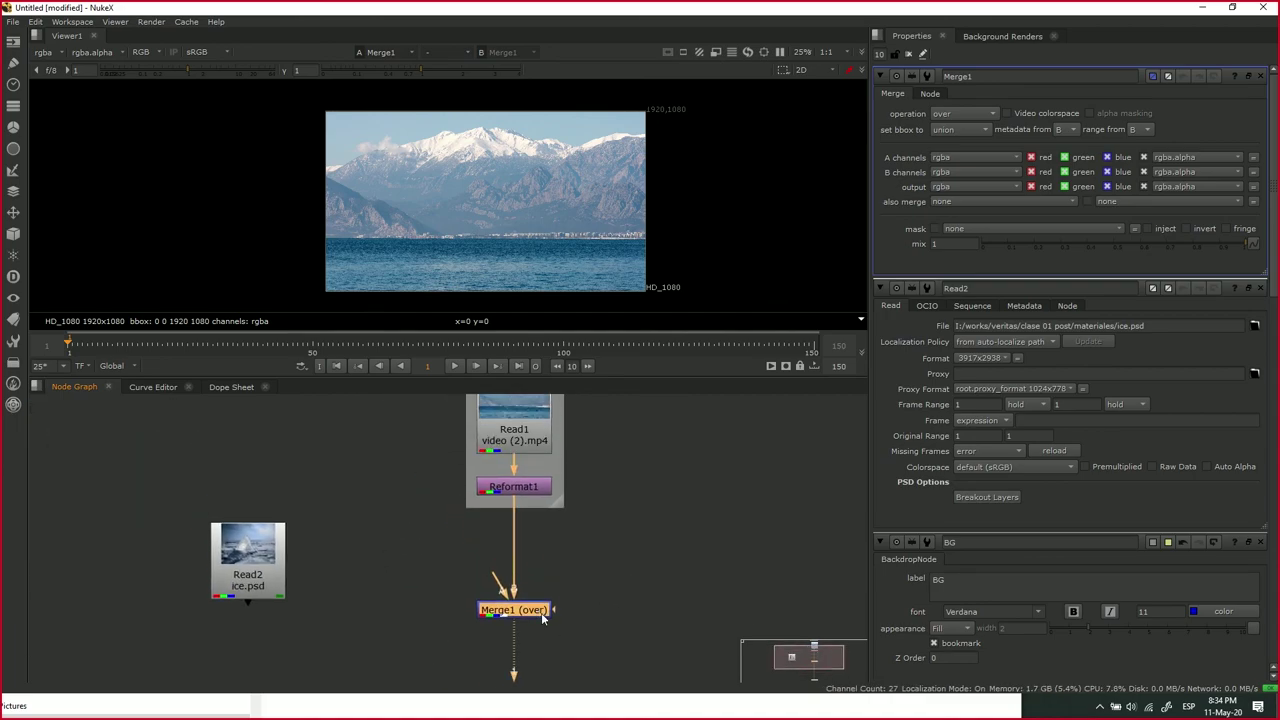
# - Examine how the BG branch enters Merge1's B input and how Merge1 feeds Viewer1
pyautogui.scroll(4, 543, 612)
pyautogui.moveTo(349, 474); pyautogui.dragTo(514, 616)
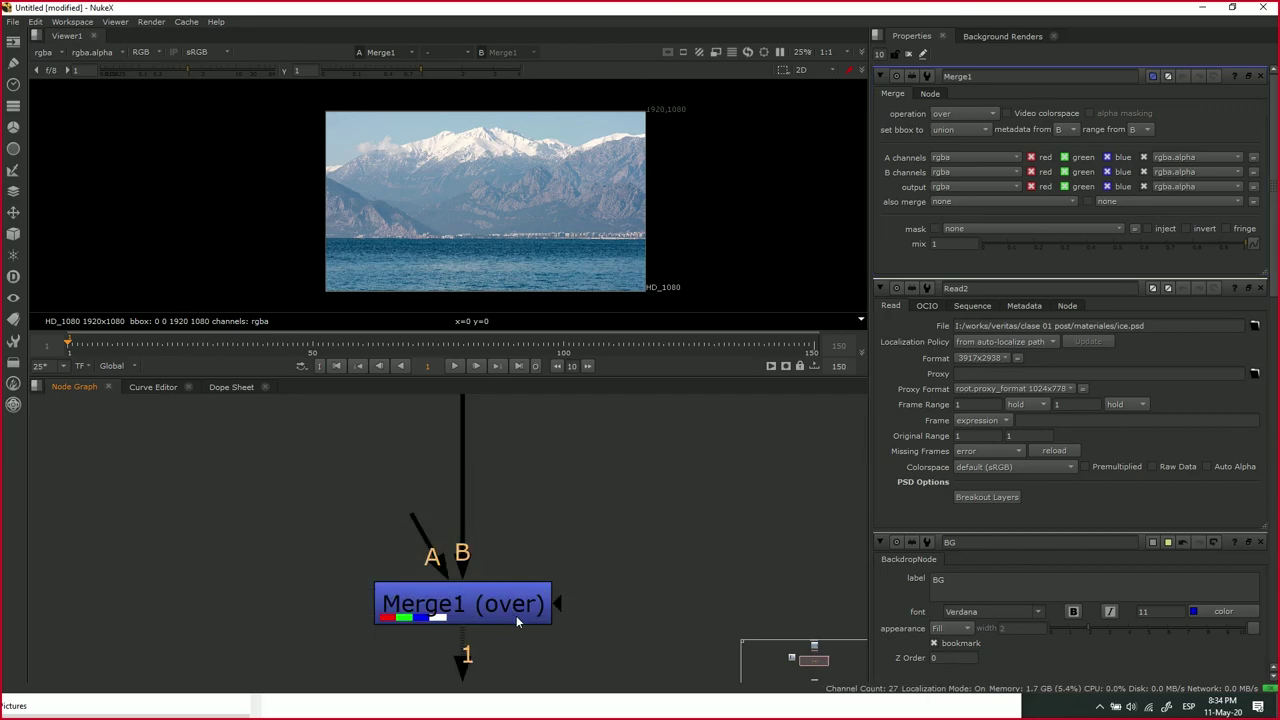
pyautogui.scroll(4, 516, 615)
pyautogui.moveTo(508, 582); pyautogui.dragTo(610, 621)
pyautogui.scroll(-3, 599, 543)
pyautogui.scroll(-3, 599, 543)
pyautogui.scroll(-2, 590, 542)
pyautogui.moveTo(598, 405); pyautogui.dragTo(583, 536)
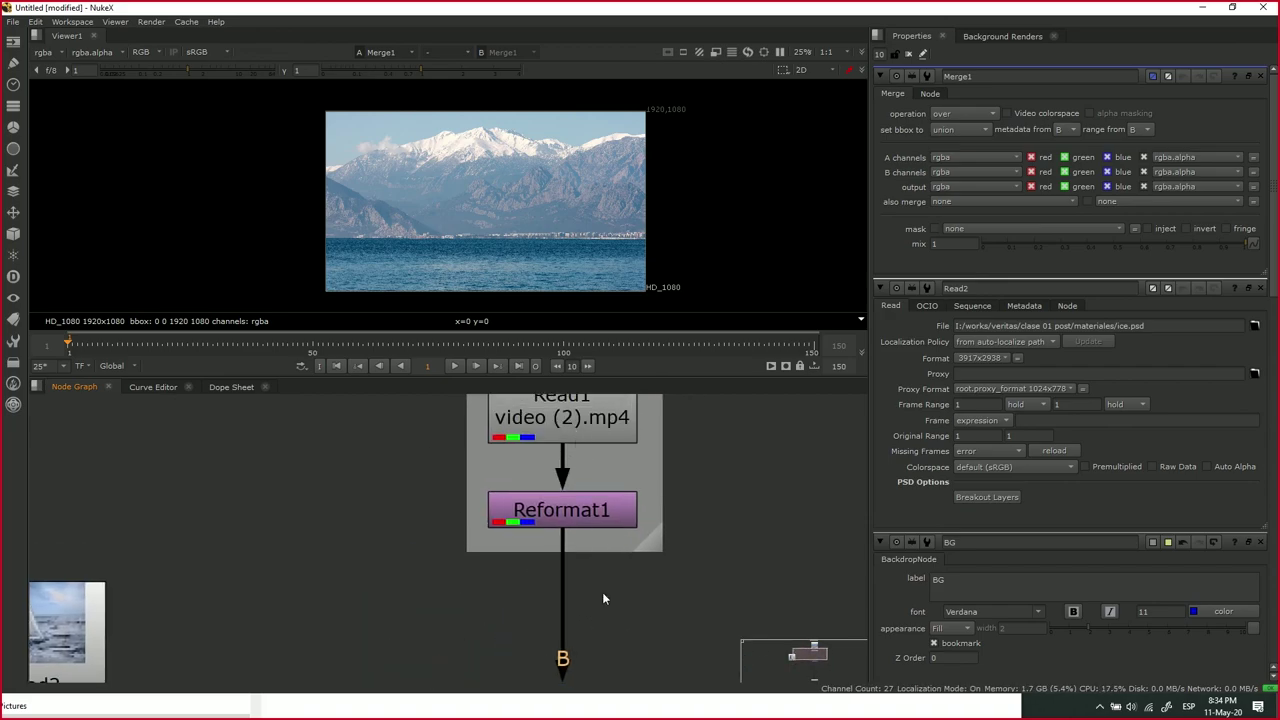
pyautogui.moveTo(602, 589); pyautogui.dragTo(624, 417)
pyautogui.moveTo(548, 470); pyautogui.dragTo(191, 576)
pyautogui.moveTo(668, 529); pyautogui.dragTo(768, 531)
pyautogui.moveTo(625, 606); pyautogui.dragTo(620, 427)
pyautogui.scroll(-3, 606, 470)
pyautogui.click(618, 642)
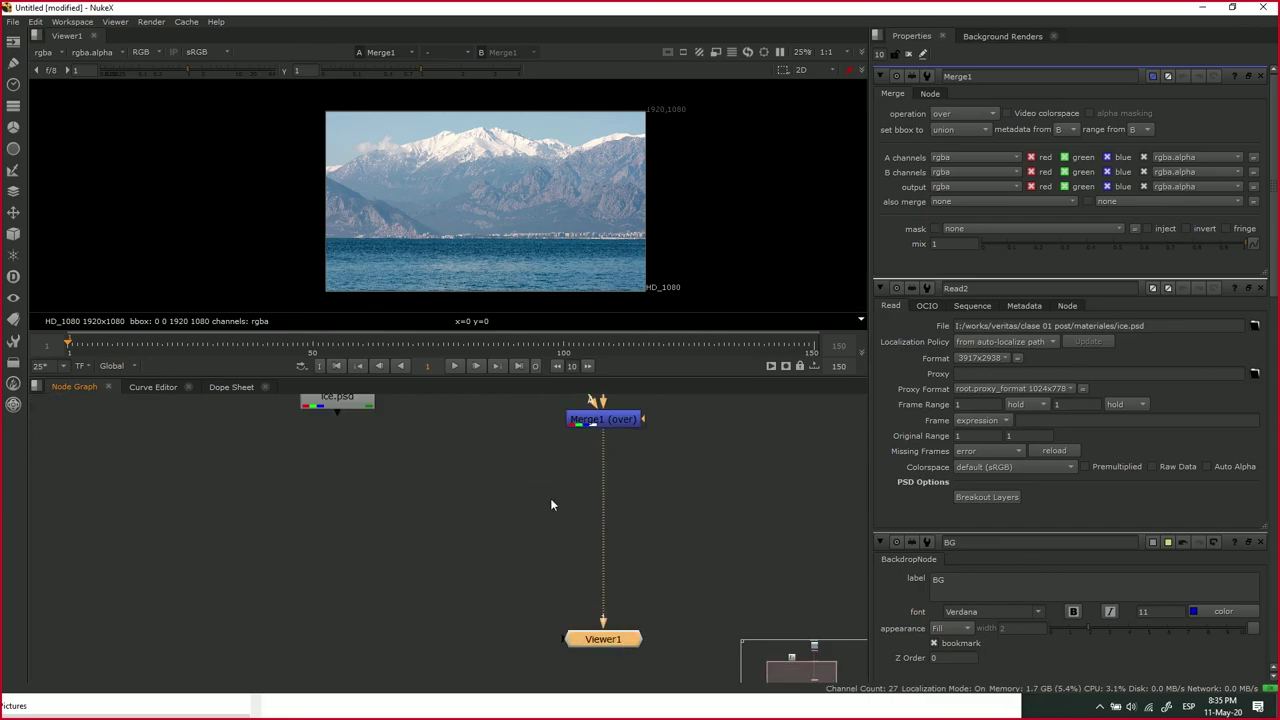
# - Connect Merge1's A input to the ice.psd Read2 node and check how far the merged image extends beyond the frame
pyautogui.moveTo(550, 511); pyautogui.dragTo(558, 589)
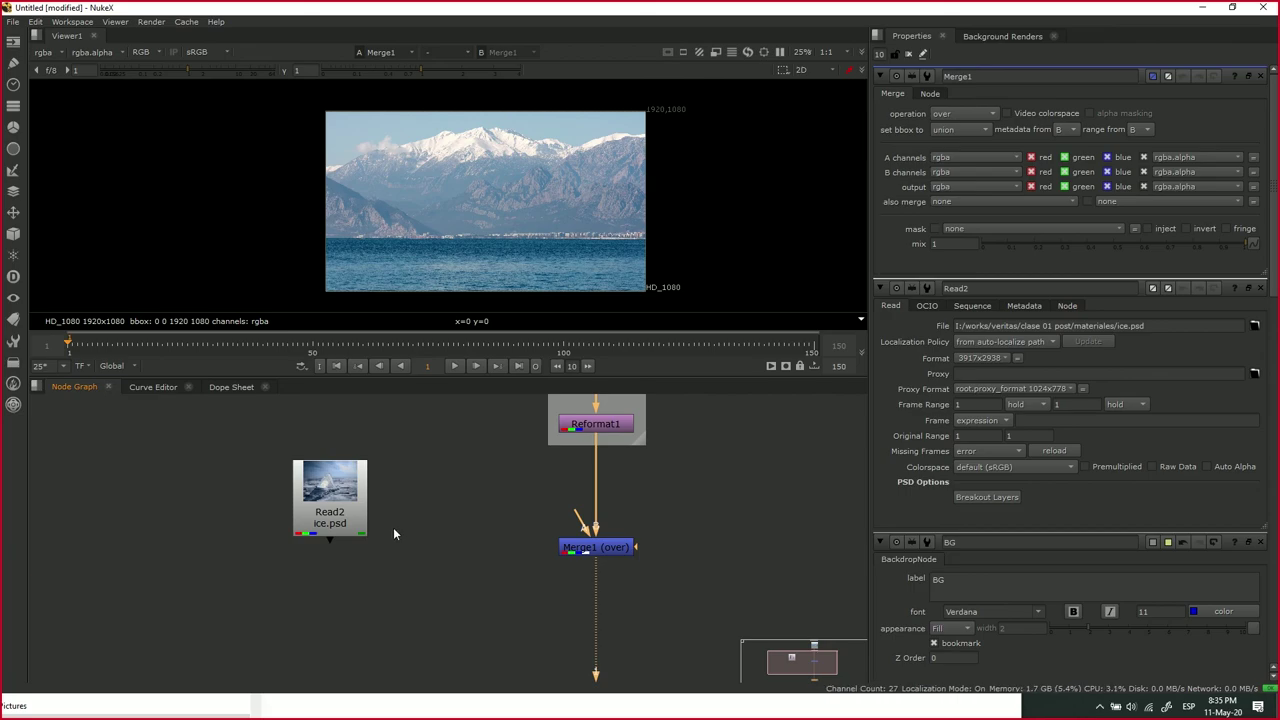
pyautogui.scroll(2, 466, 526)
pyautogui.click(277, 479)
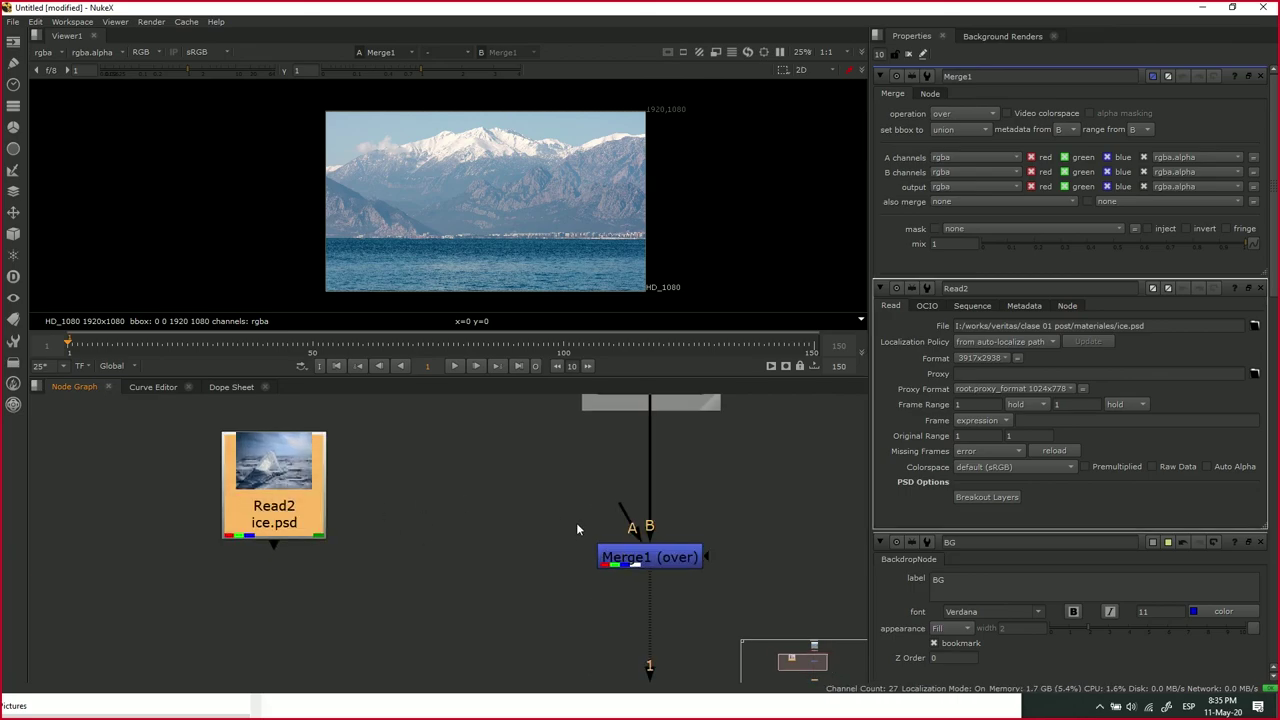
pyautogui.moveTo(629, 523); pyautogui.dragTo(273, 480)
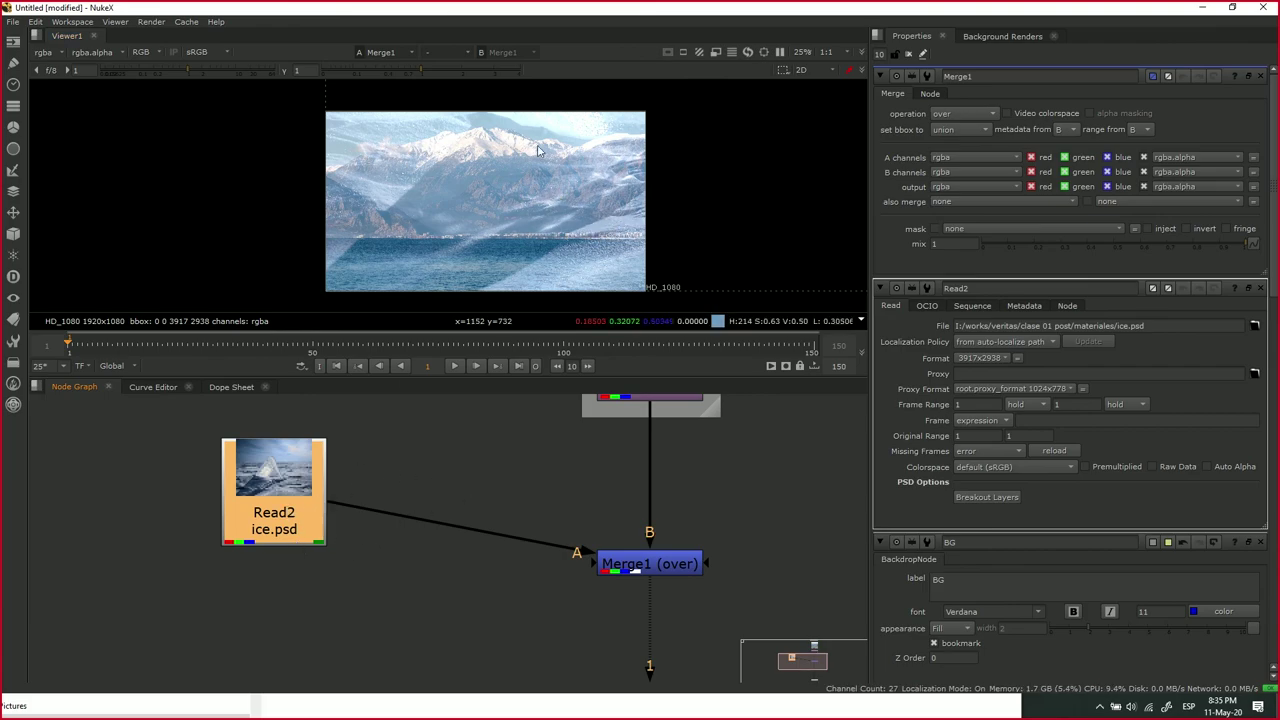
pyautogui.scroll(-3, 562, 278)
pyautogui.scroll(-2, 562, 278)
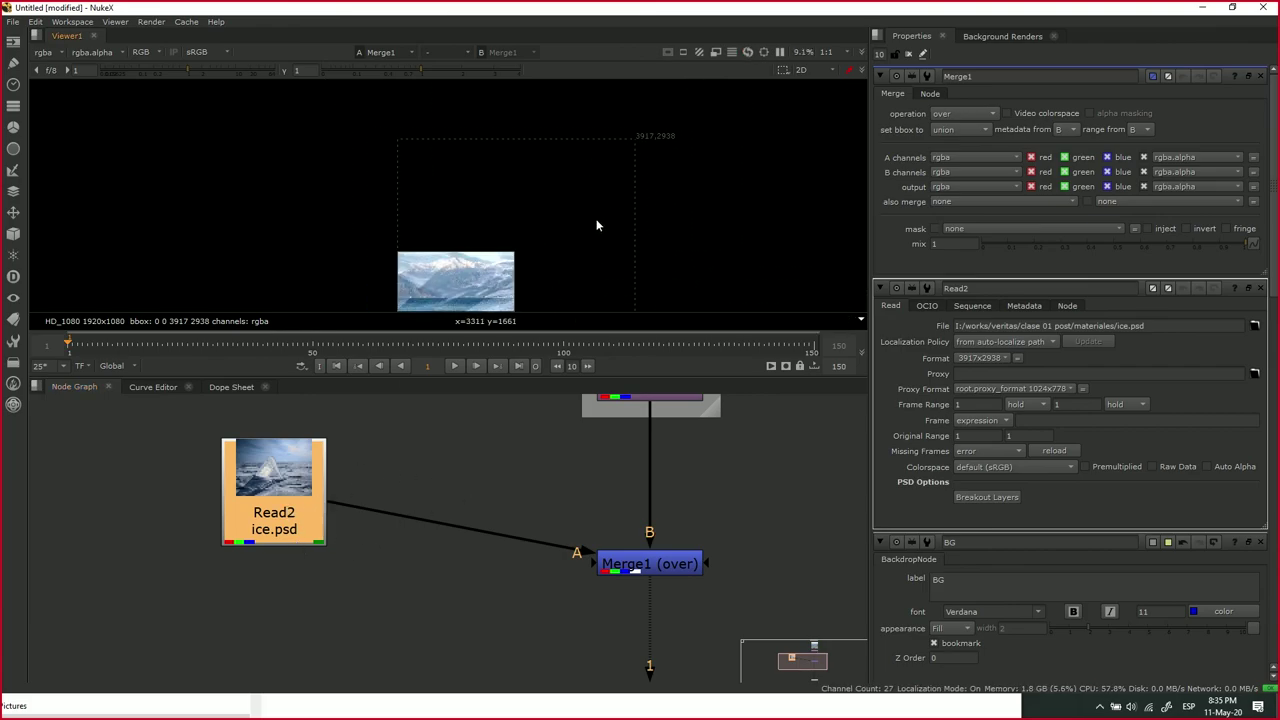
pyautogui.moveTo(597, 220); pyautogui.dragTo(717, 129)
pyautogui.moveTo(305, 472)
pyautogui.mouseDown()
pyautogui.moveTo(277, 451)
pyautogui.moveTo(300, 465)
pyautogui.mouseUp()
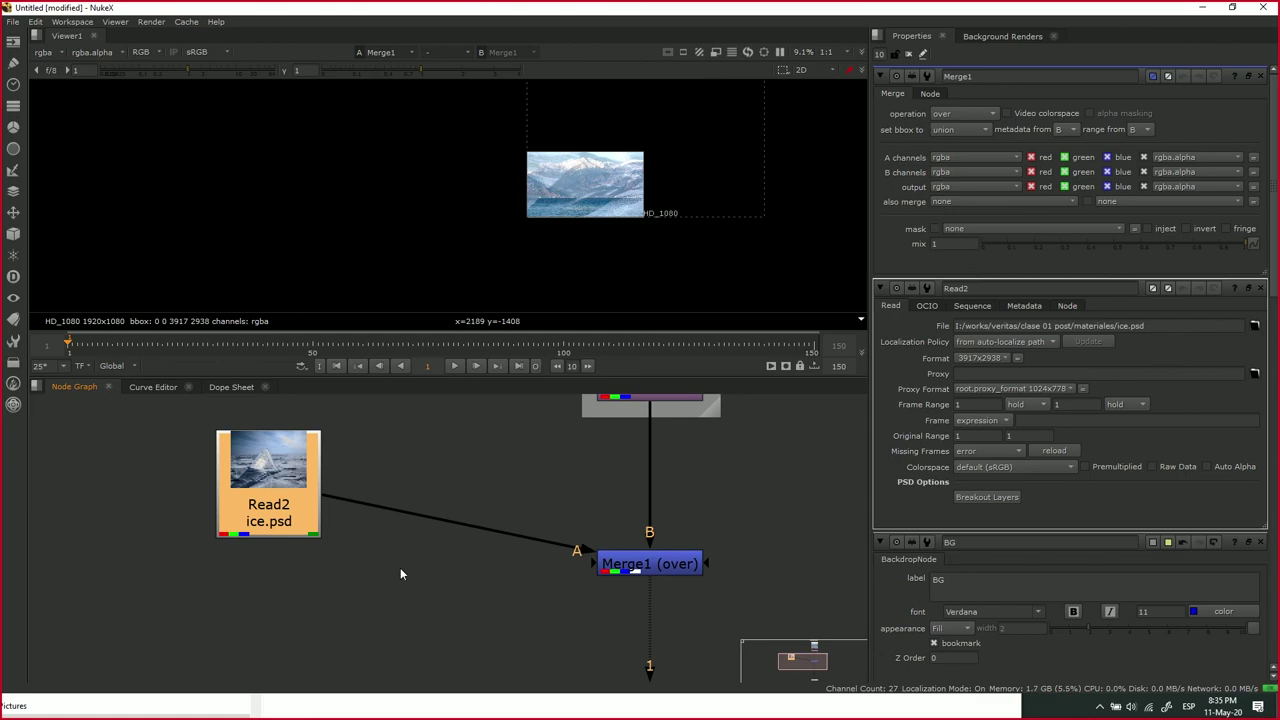
pyautogui.press('Tab')
pyautogui.press('Return')
pyautogui.press('Delete')
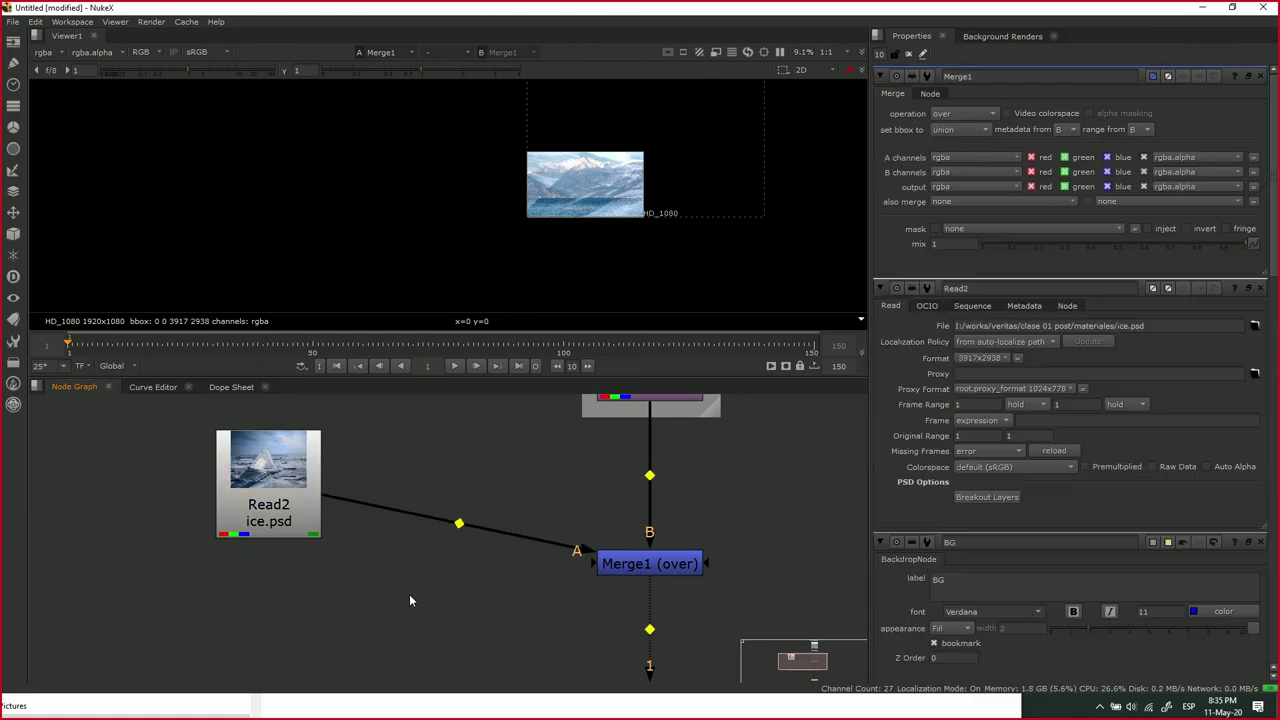
# - Add a Transform node and insert it directly below Read2, between ice.psd and Merge1's A input
pyautogui.rightClick(409, 600)
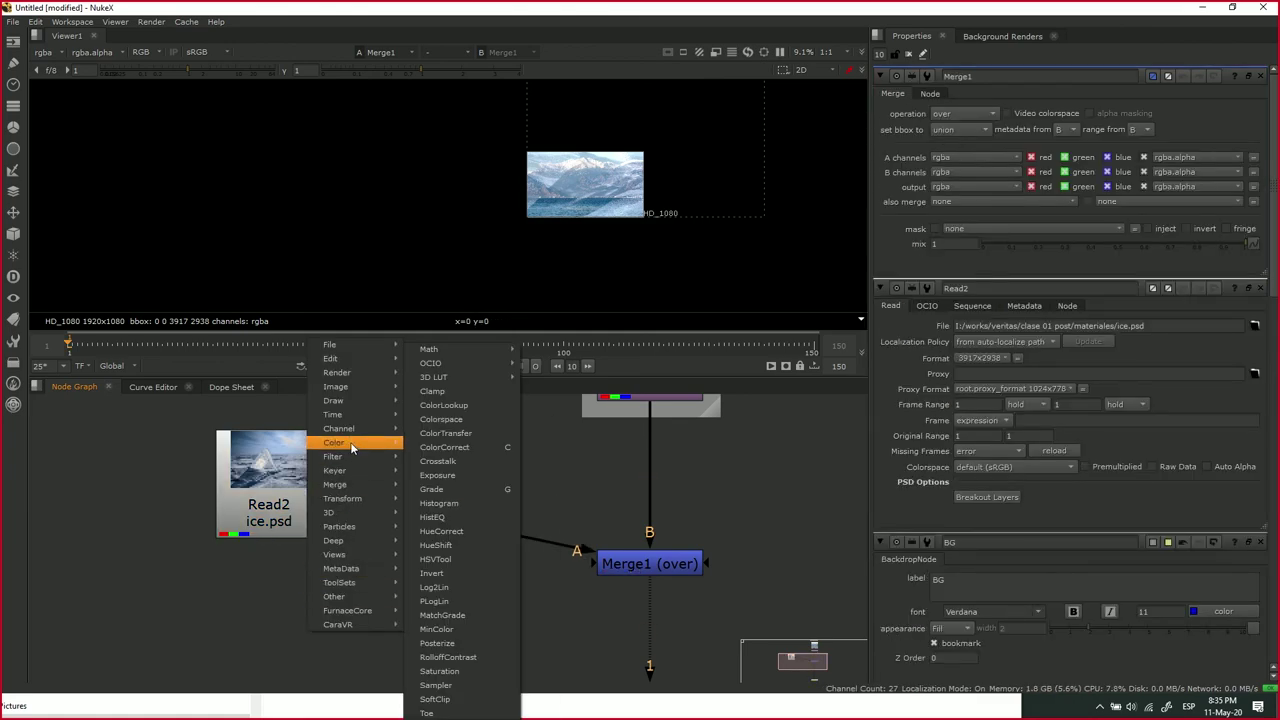
pyautogui.moveTo(340, 531)
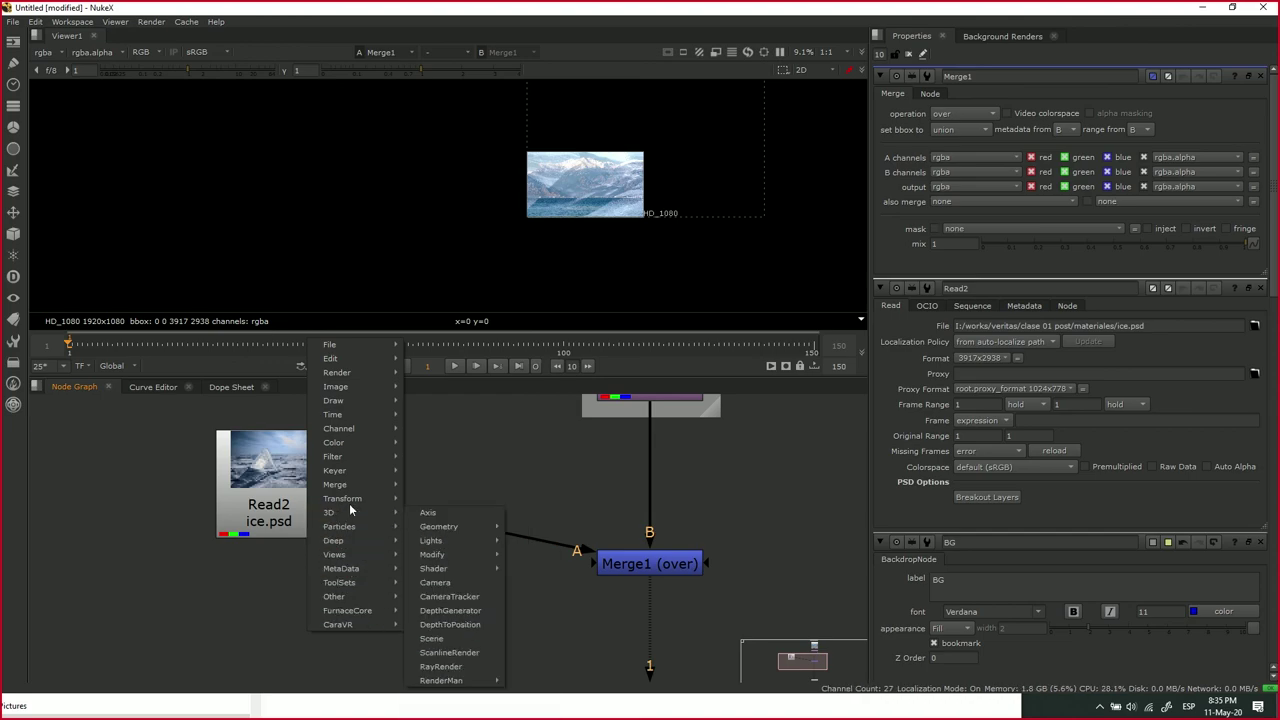
pyautogui.moveTo(345, 498)
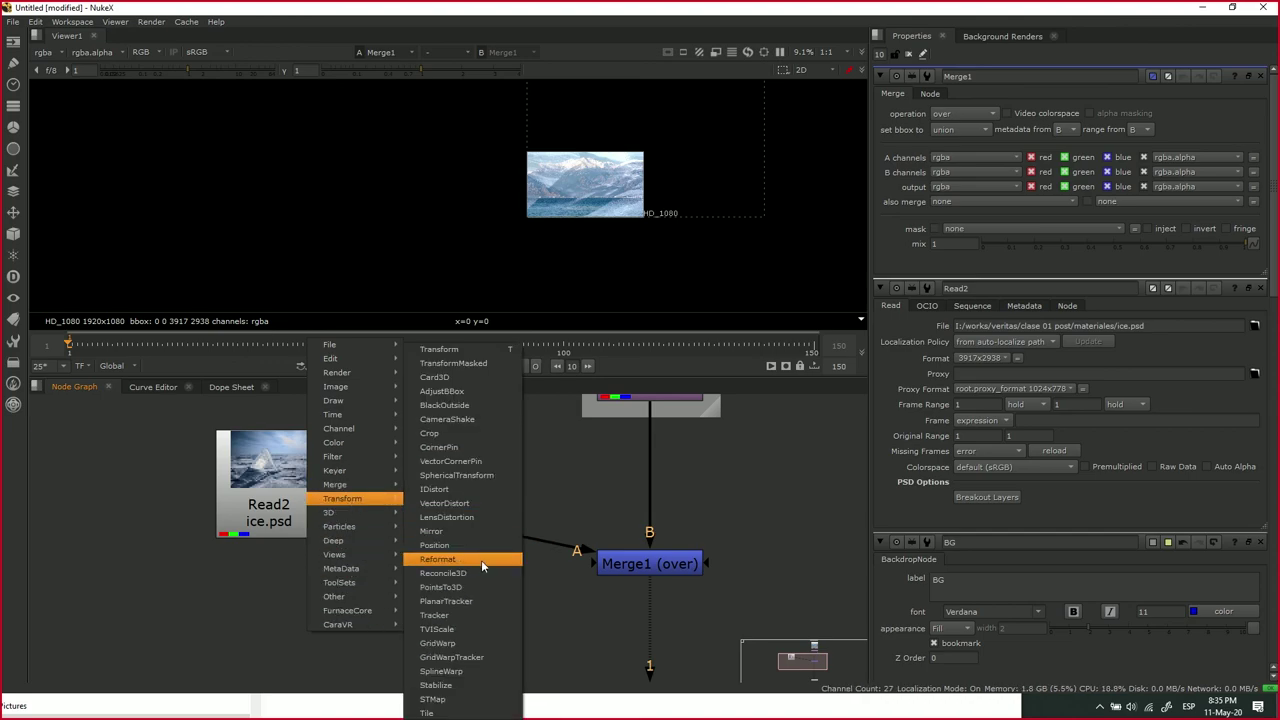
pyautogui.click(226, 605)
pyautogui.press('t')
pyautogui.moveTo(229, 607); pyautogui.dragTo(283, 590)
pyautogui.moveTo(325, 507); pyautogui.dragTo(300, 580)
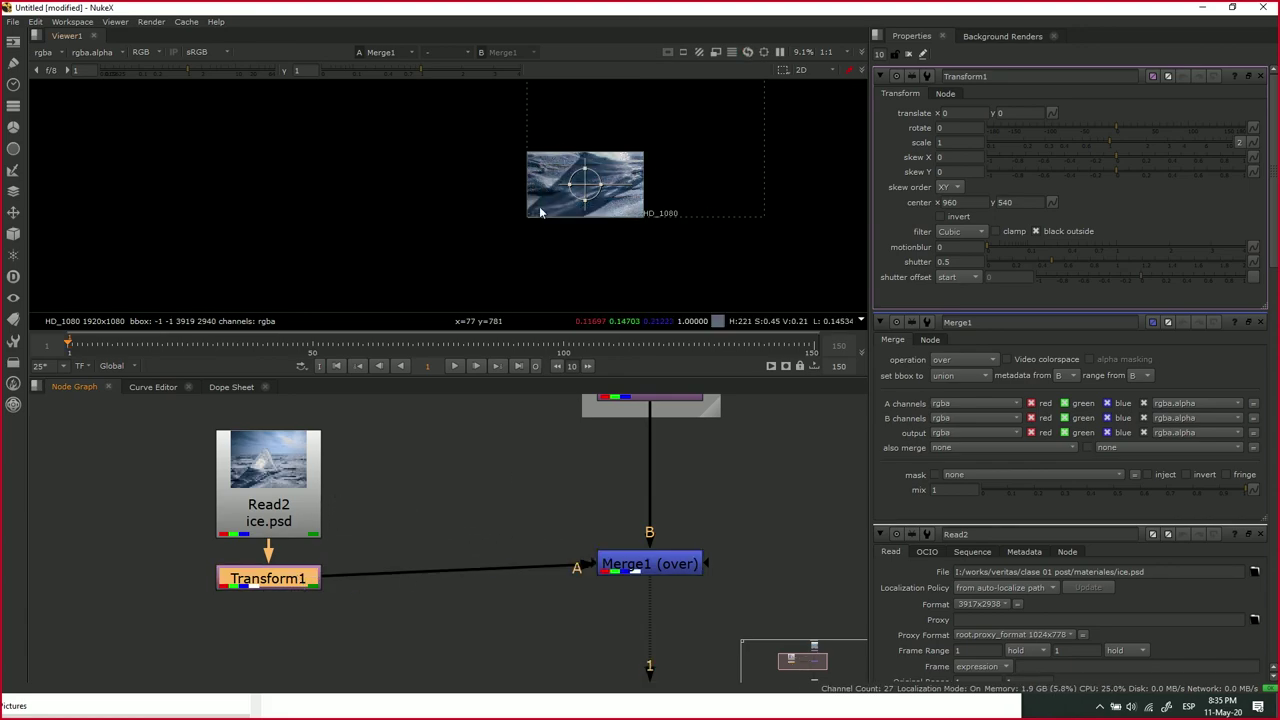
# - Move Read2 and Transform1 together so that Transform1 sits level with Merge1
pyautogui.moveTo(345, 645); pyautogui.dragTo(140, 434)
pyautogui.moveTo(262, 502); pyautogui.dragTo(256, 484)
pyautogui.click(476, 509)
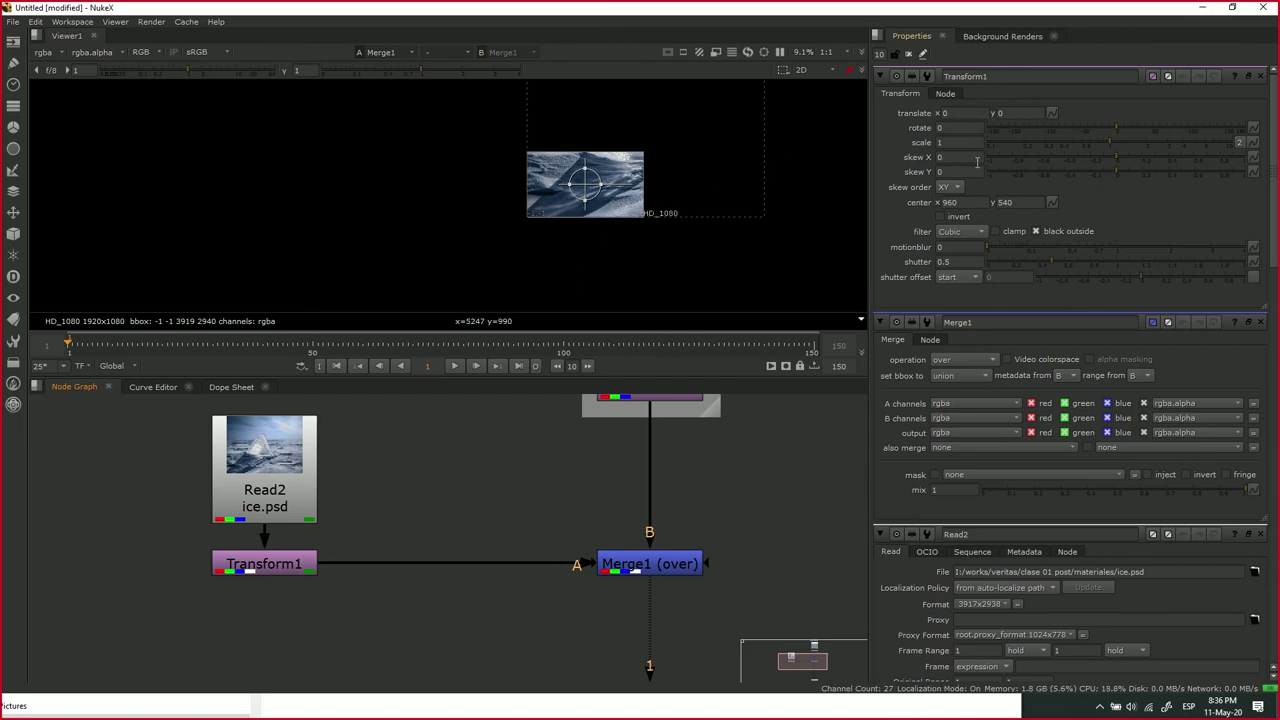
# - Try changing Transform1's rotation and scale values and undo the changes
pyautogui.moveTo(1120, 131); pyautogui.dragTo(1098, 145)
pyautogui.hotkey('ctrl', 'z')
pyautogui.hotkey('ctrl', 'z')
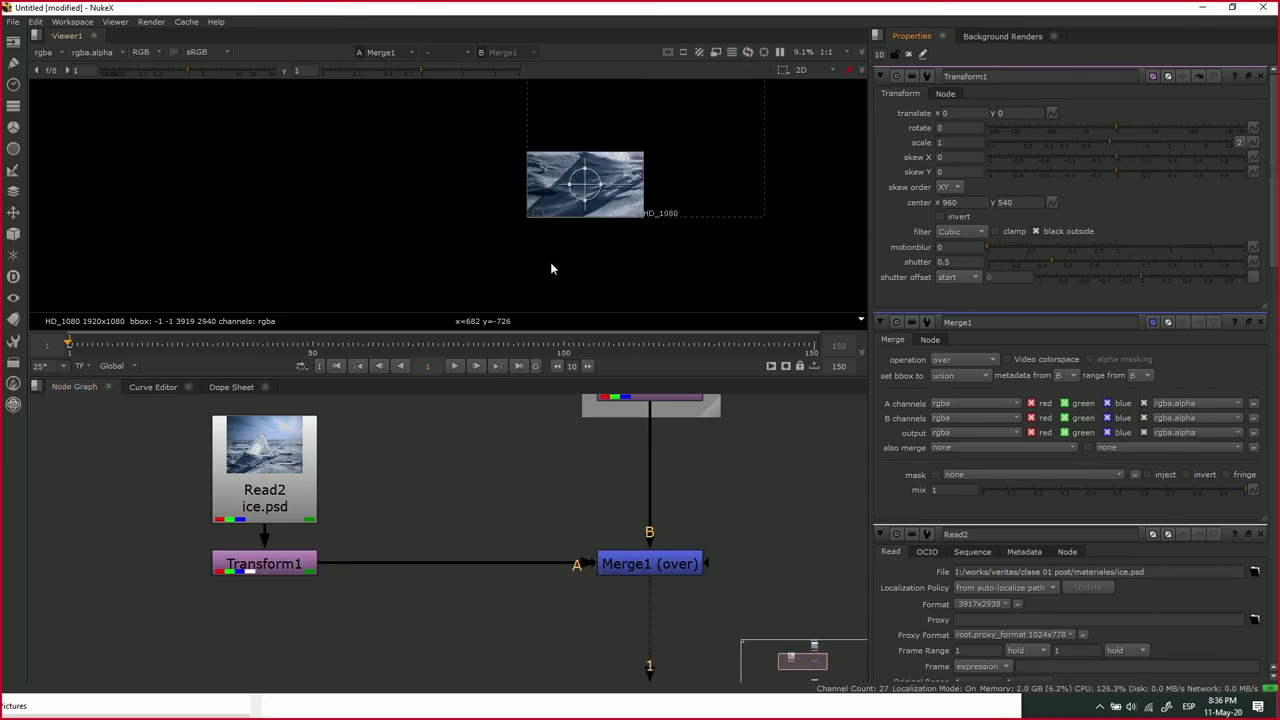
# - Translate the ice image with Transform1 to about x -1130, y -880
pyautogui.moveTo(576, 204); pyautogui.dragTo(426, 264)
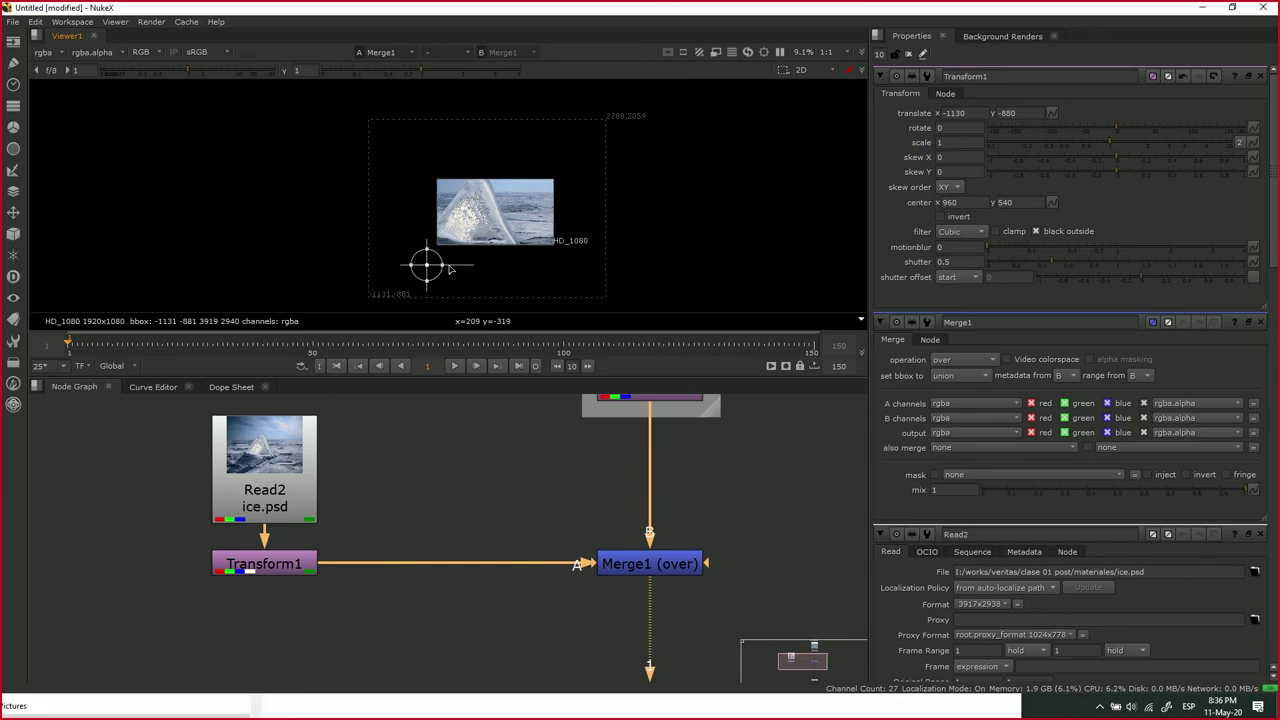
pyautogui.scroll(5, 450, 269)
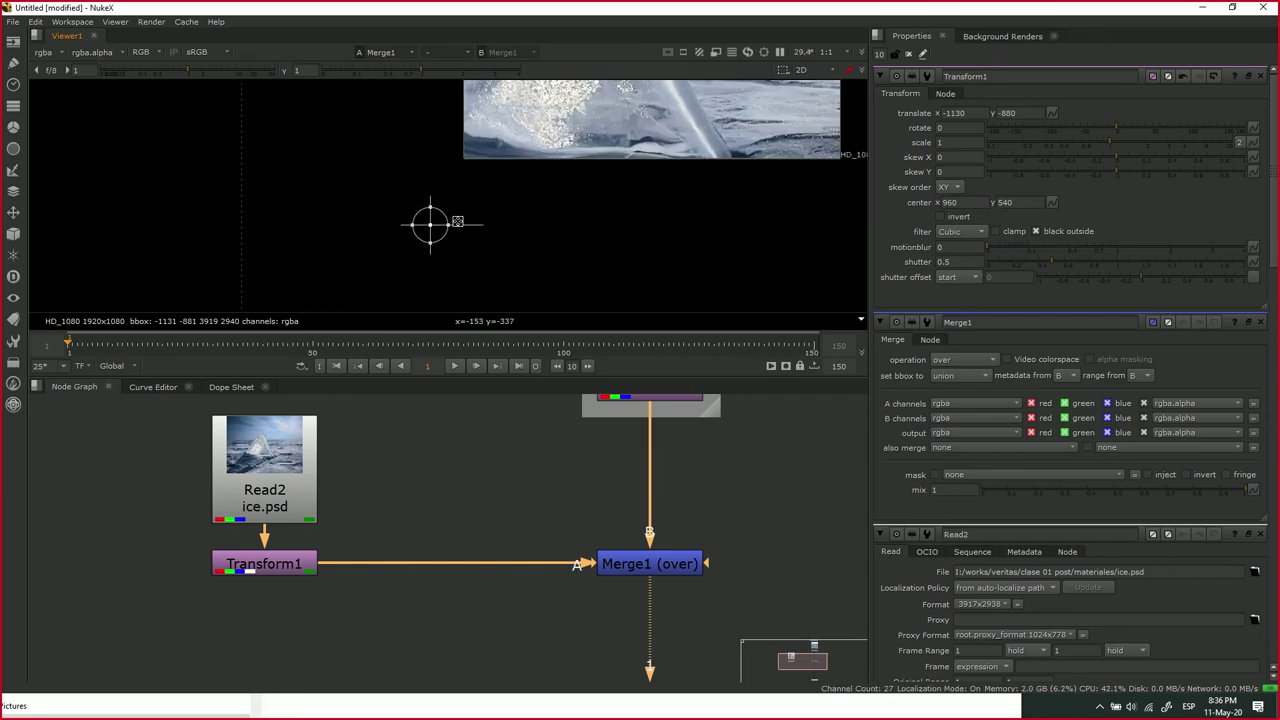
pyautogui.scroll(-5, 417, 253)
# - Try rotating the ice image about 80° around its off-centre pivot and repositioning the transform handle, undoing each attempt
pyautogui.moveTo(464, 237); pyautogui.dragTo(430, 203)
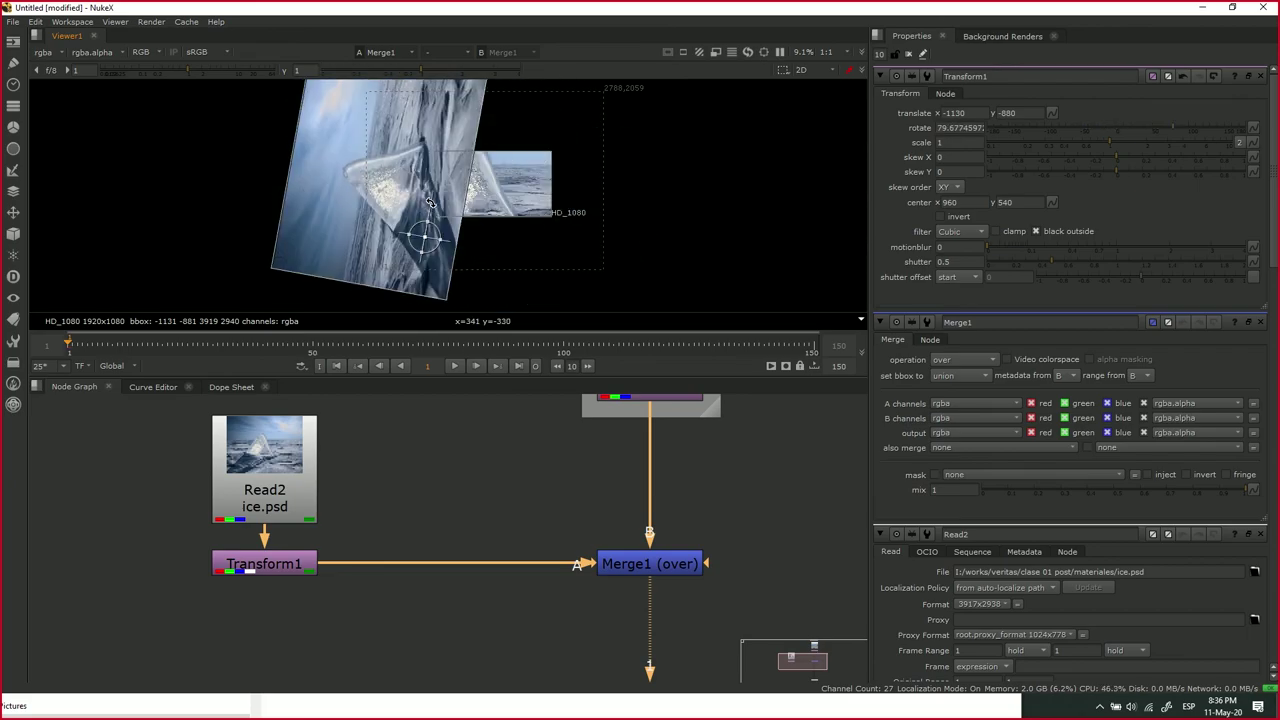
pyautogui.hotkey('ctrl', 'z')
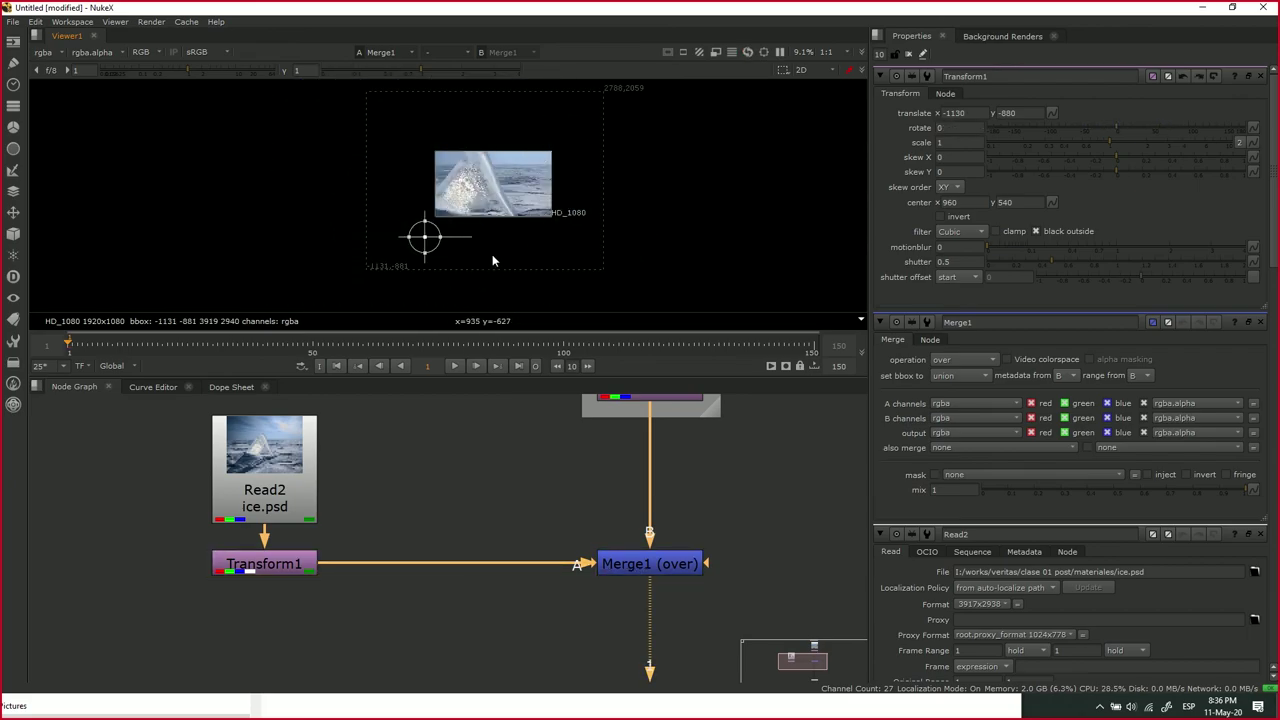
pyautogui.moveTo(422, 236); pyautogui.dragTo(525, 193)
pyautogui.hotkey('ctrl', 'z')
pyautogui.hotkey('ctrl', 'z')
pyautogui.moveTo(436, 240); pyautogui.dragTo(507, 182)
pyautogui.hotkey('ctrl', 'z')
pyautogui.scroll(2, 512, 188)
pyautogui.hotkey('ctrl', 'z')
pyautogui.hotkey('ctrl', 'z')
# - Try moving Transform1's pivot onto the ice at about x 2025, y 1385, and undo it
pyautogui.moveTo(373, 262); pyautogui.dragTo(461, 186)
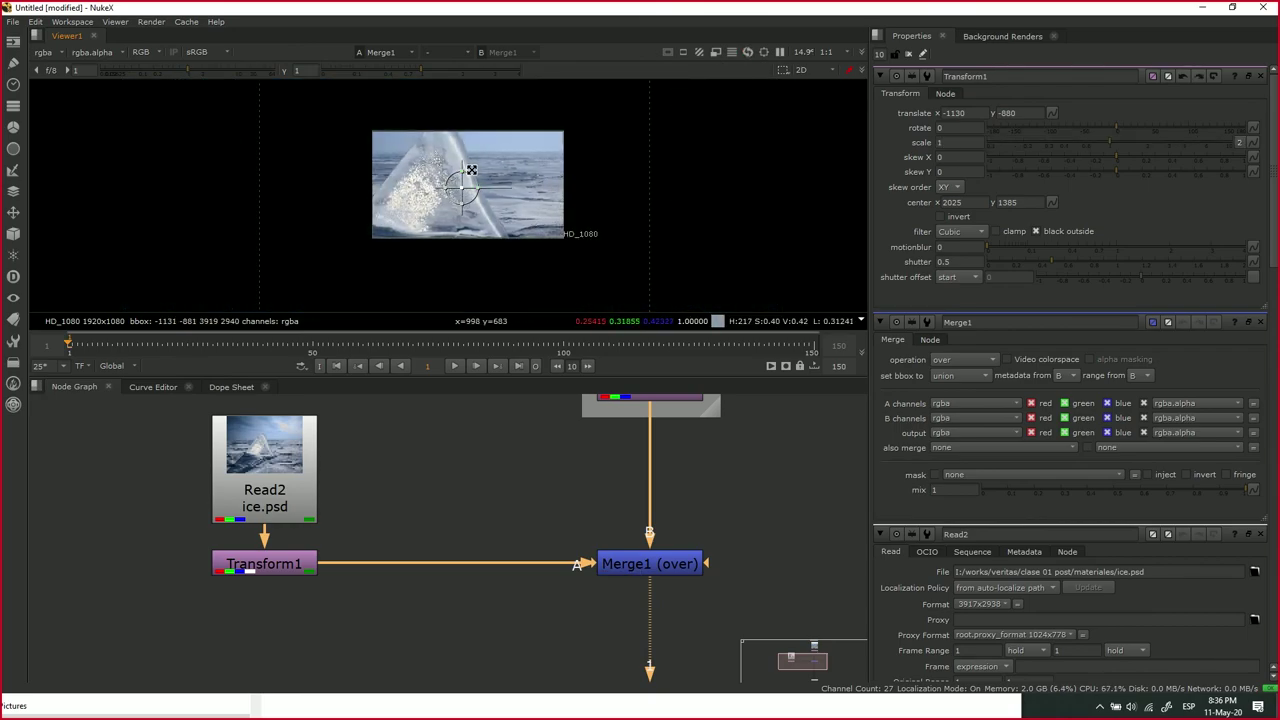
pyautogui.scroll(3, 465, 180)
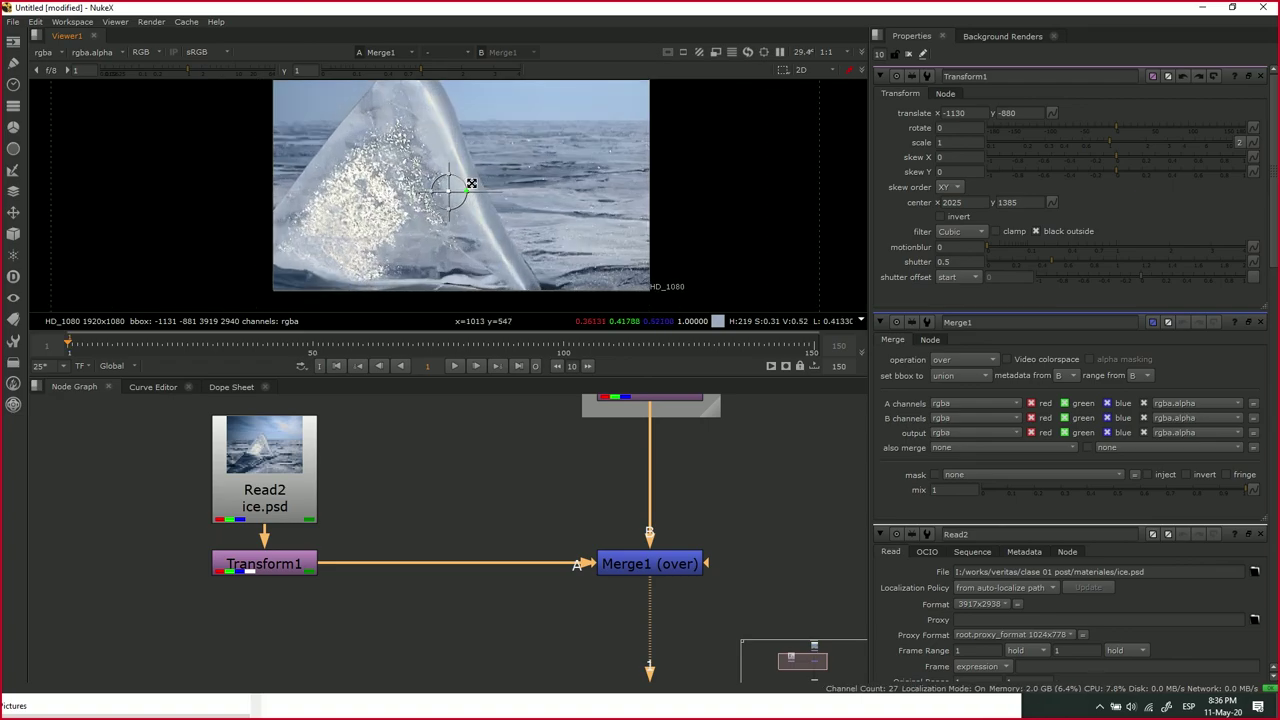
pyautogui.moveTo(461, 179)
pyautogui.mouseDown()
pyautogui.moveTo(457, 166)
pyautogui.moveTo(466, 189)
pyautogui.moveTo(457, 178)
pyautogui.mouseUp()
pyautogui.hotkey('ctrl', 'z')
pyautogui.hotkey('ctrl', 'z')
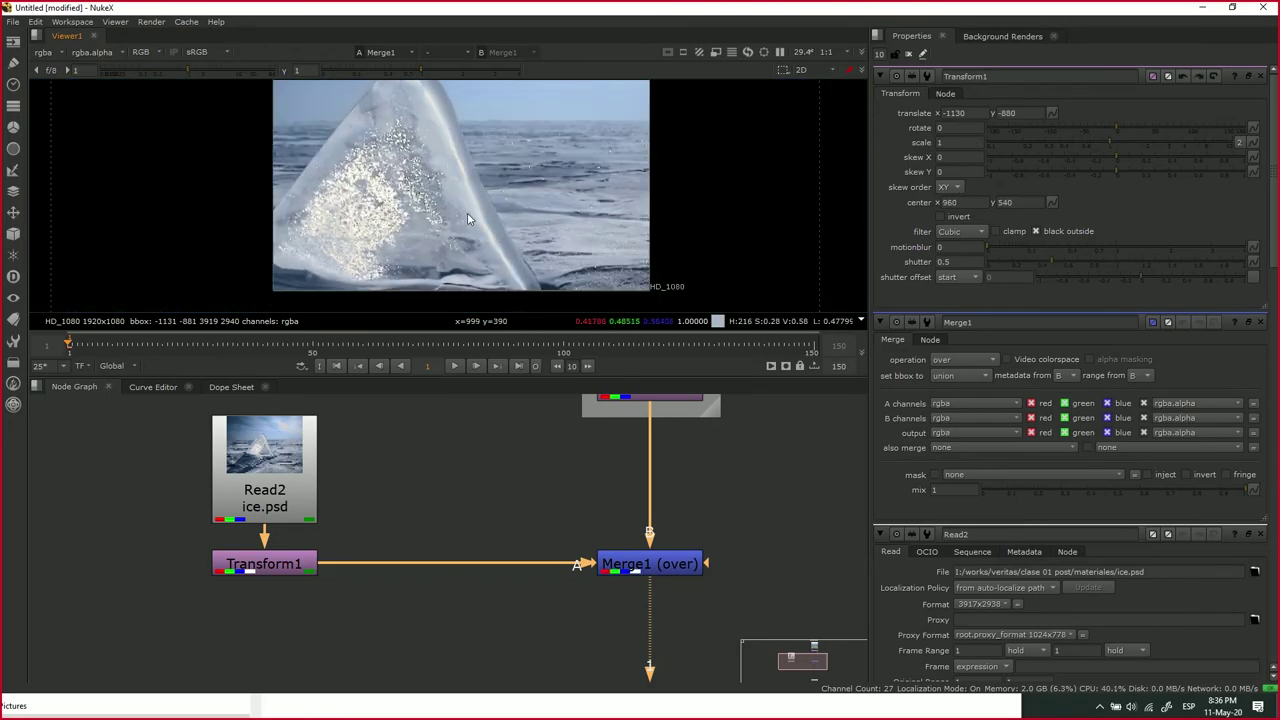
# - Place Transform1's pivot on the ice at about x 2005, y 1405, and set its translation to about x -1605, y -1015
pyautogui.scroll(-3, 378, 232)
pyautogui.moveTo(309, 294); pyautogui.dragTo(367, 220)
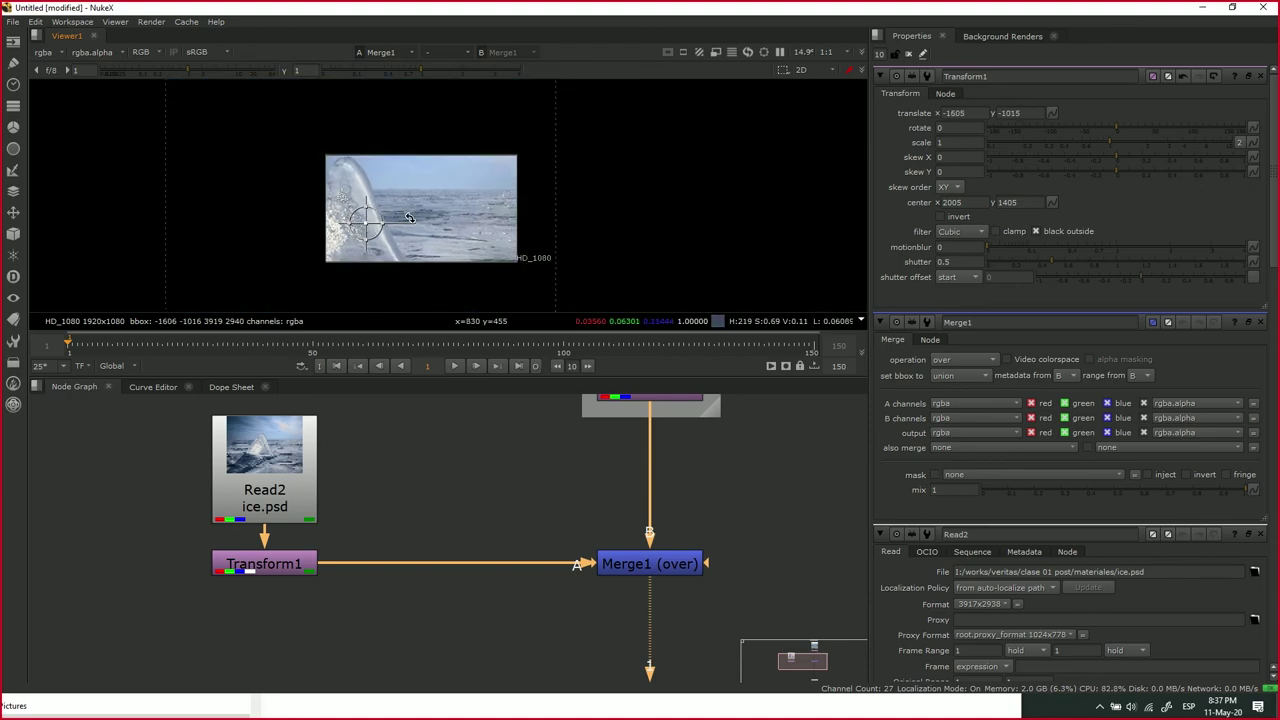
# - Scale the ice image down to 0.23 in Transform1
pyautogui.scroll(-4, 393, 224)
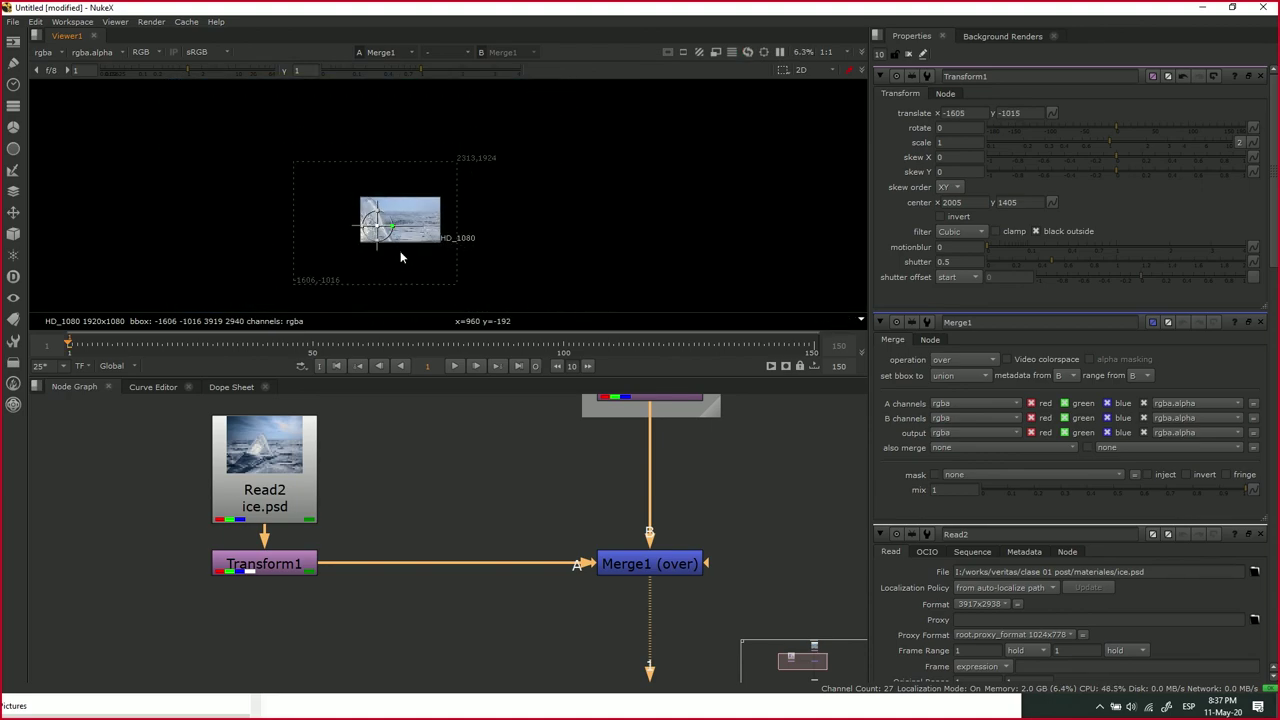
pyautogui.moveTo(1094, 146); pyautogui.dragTo(1034, 152)
pyautogui.scroll(5, 390, 230)
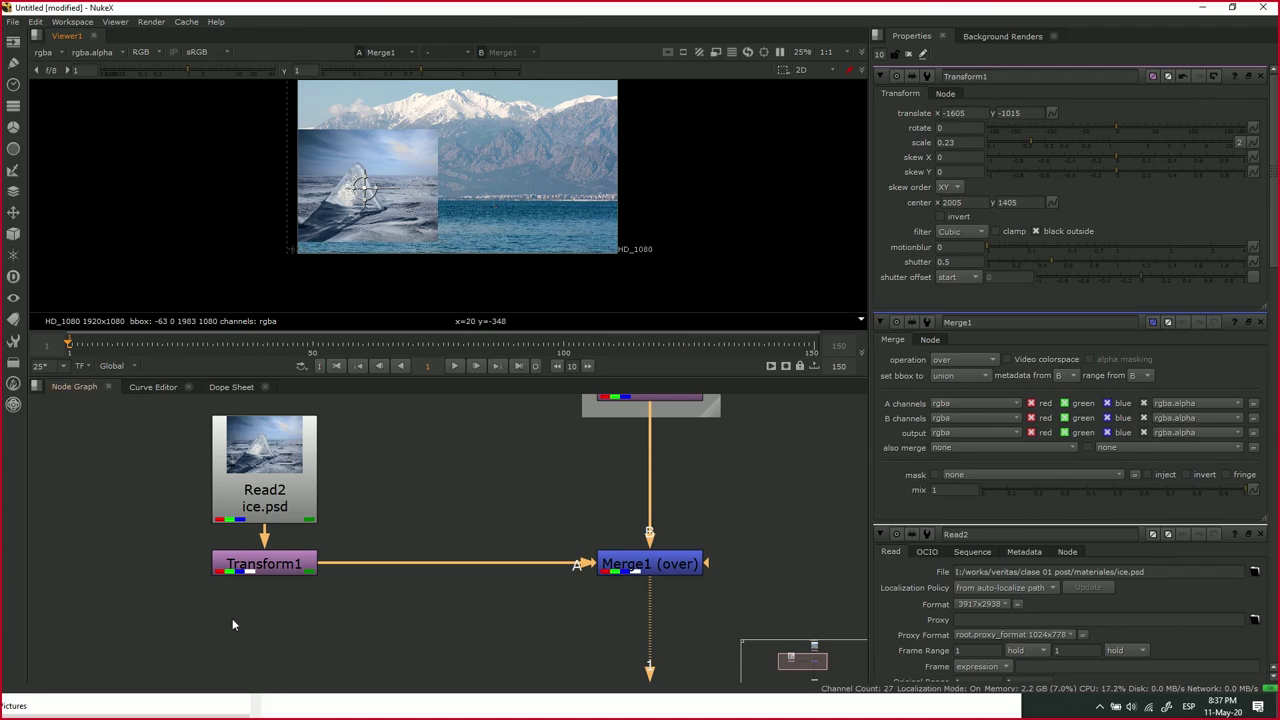
# - Move Read2 higher above Transform1 and break out the layers of ice.psd
pyautogui.scroll(-2, 326, 557)
pyautogui.scroll(6, 326, 557)
pyautogui.click(305, 607)
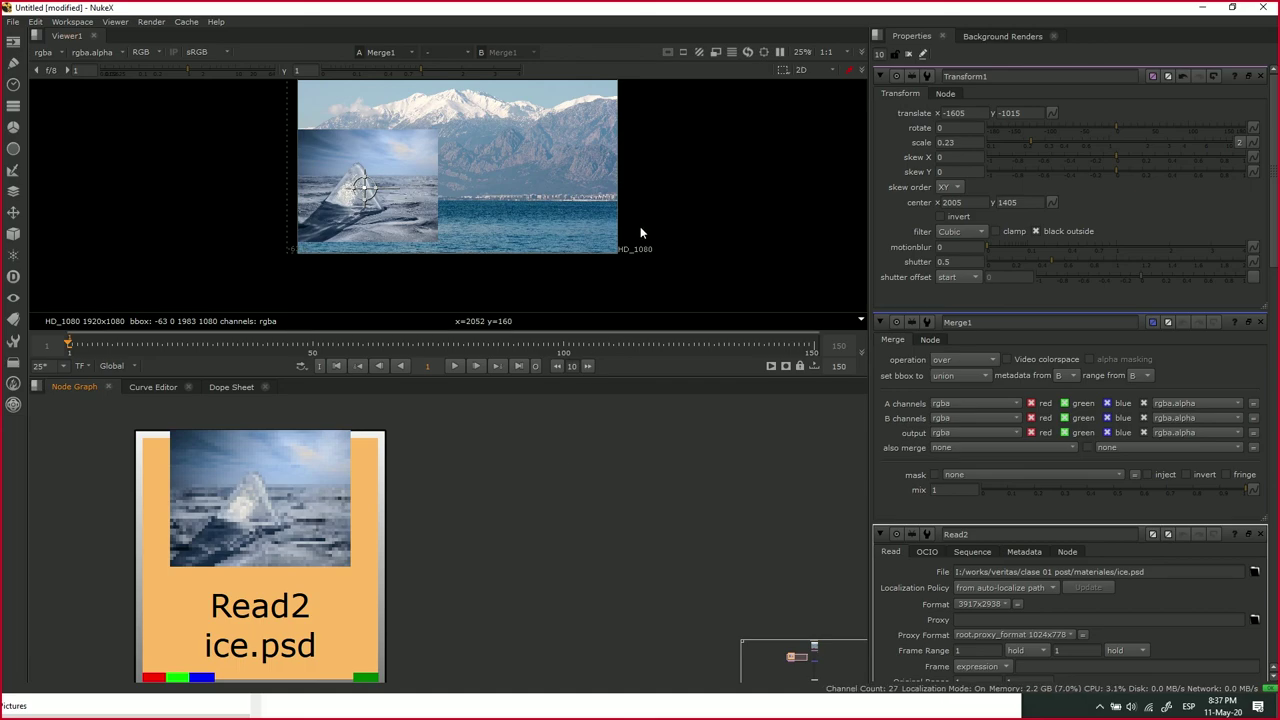
pyautogui.scroll(-3, 414, 556)
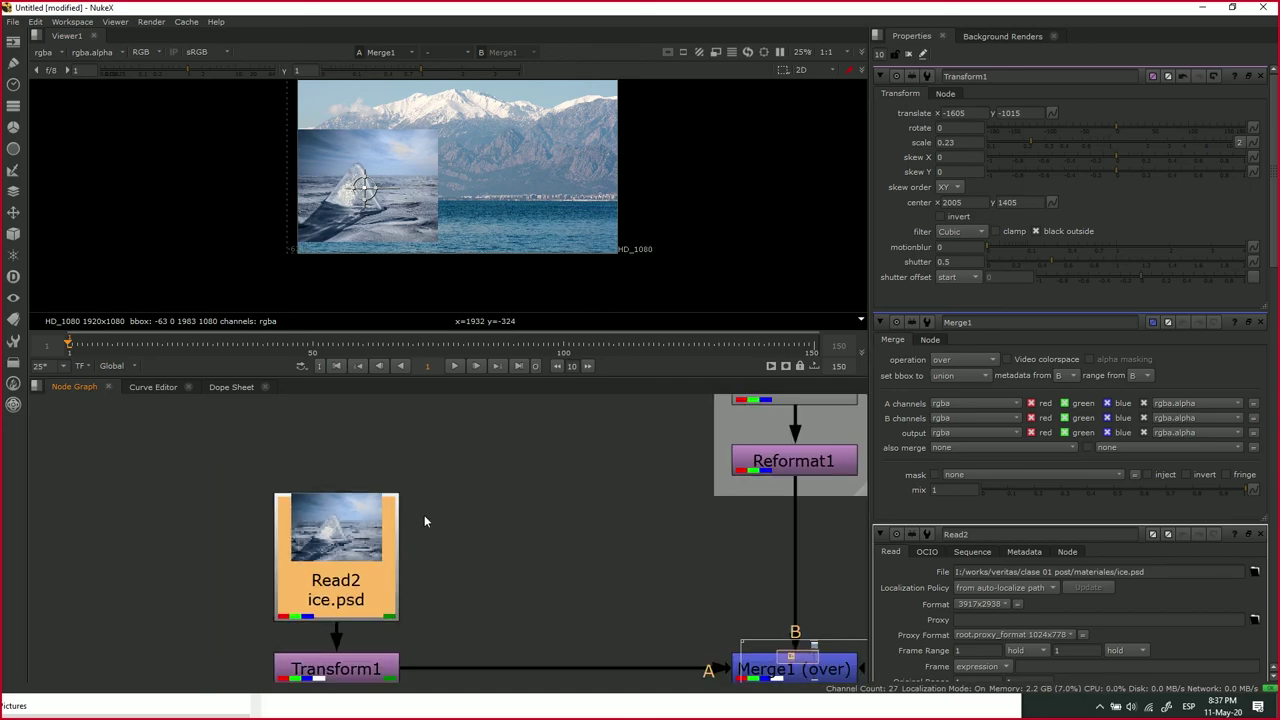
pyautogui.scroll(-3, 424, 516)
pyautogui.moveTo(430, 498); pyautogui.dragTo(425, 546)
pyautogui.moveTo(387, 588); pyautogui.dragTo(388, 492)
pyautogui.doubleClick(390, 490)
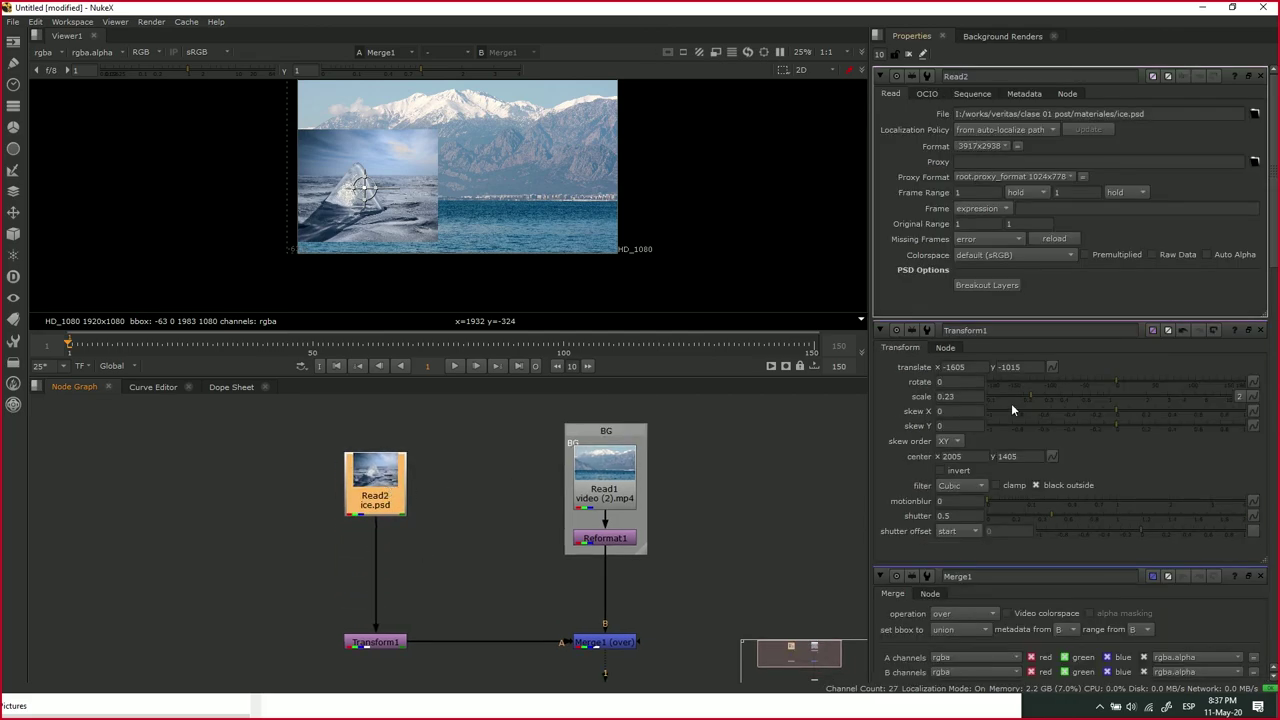
pyautogui.click(979, 286)
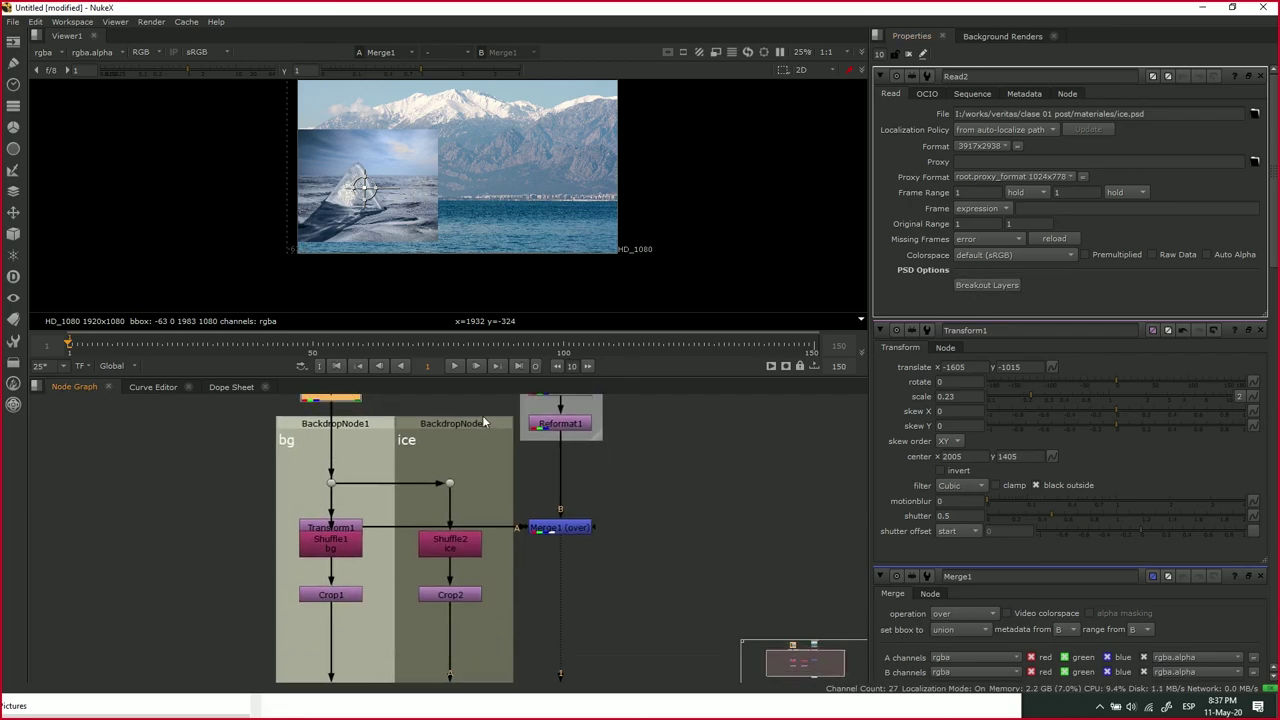
# - Move the ice.psd nodes with their bg and ice backdrops farther from the BG chain, placing Read2 beside the backdrops
pyautogui.scroll(-3, 370, 447)
pyautogui.scroll(-2, 370, 447)
pyautogui.moveTo(354, 421); pyautogui.dragTo(357, 659)
pyautogui.moveTo(324, 477); pyautogui.dragTo(324, 410)
pyautogui.scroll(3, 266, 492)
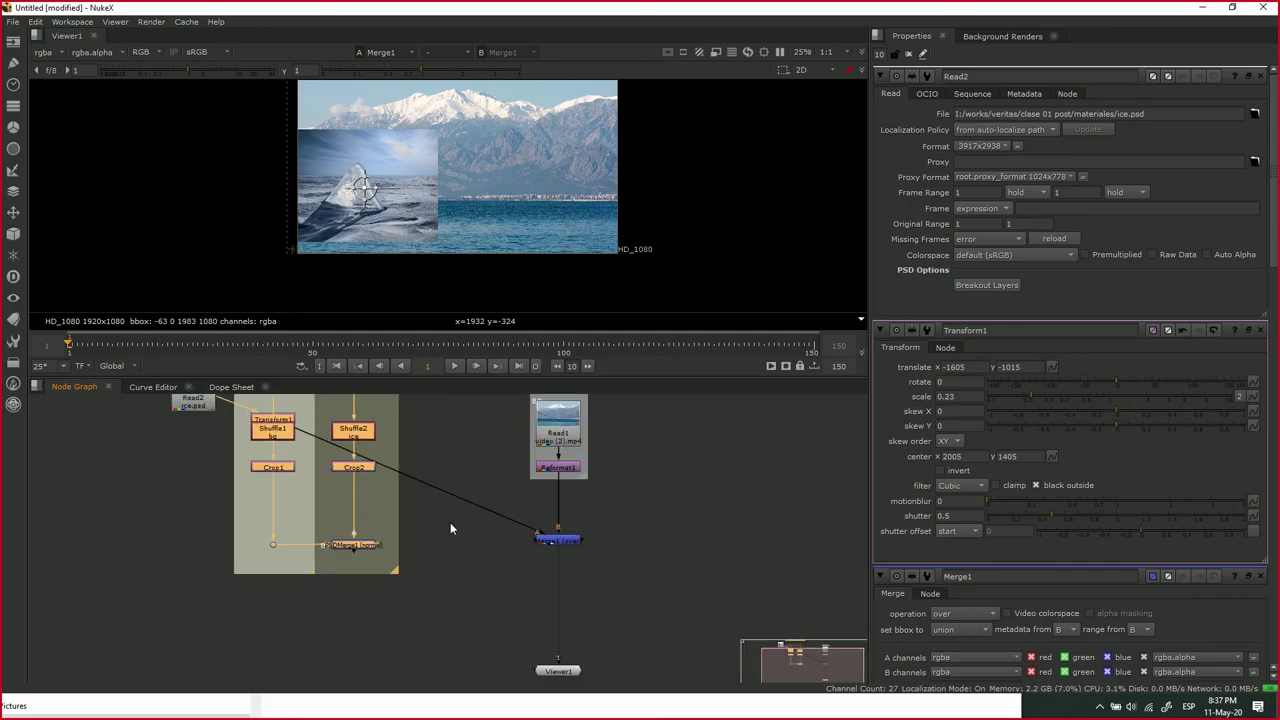
pyautogui.scroll(-3, 400, 530)
pyautogui.moveTo(205, 413); pyautogui.dragTo(422, 614)
pyautogui.moveTo(383, 426); pyautogui.dragTo(337, 405)
pyautogui.click(396, 532)
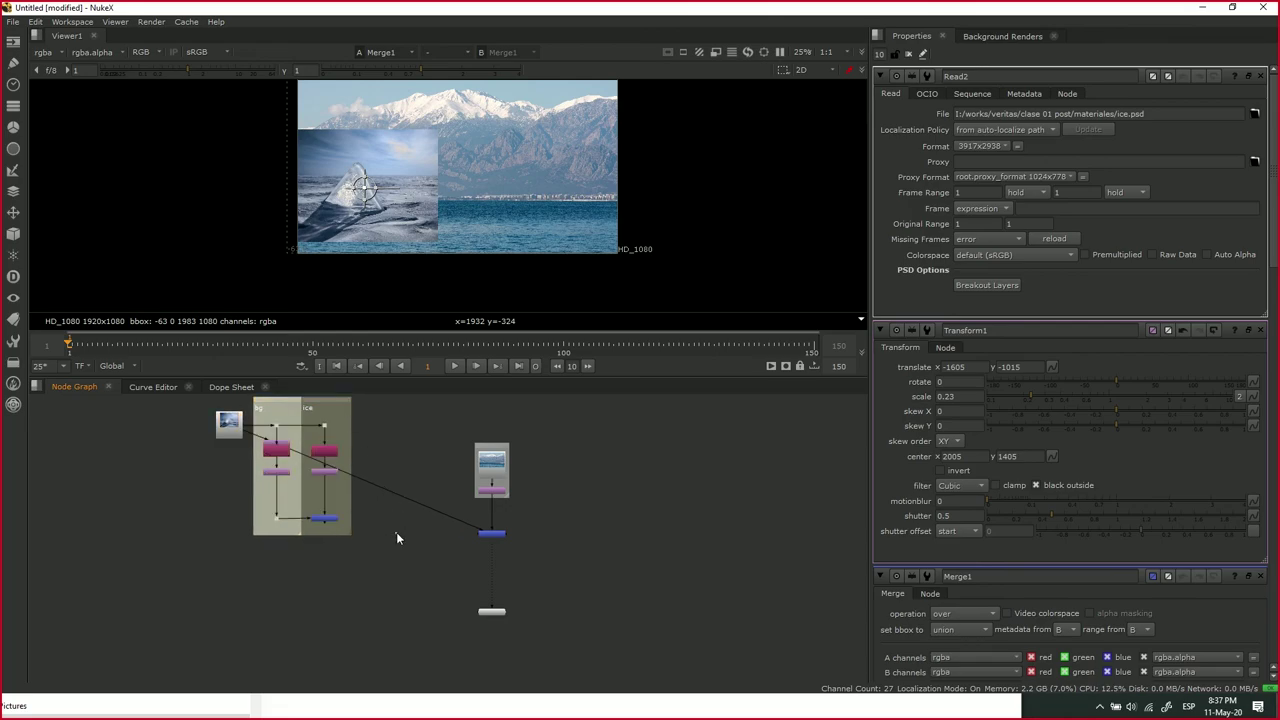
# - Move Transform1 out of the bg backdrop and feed it from PSDMerge1 instead of Read2
pyautogui.click(491, 533)
pyautogui.scroll(4, 489, 541)
pyautogui.moveTo(65, 501); pyautogui.dragTo(351, 620)
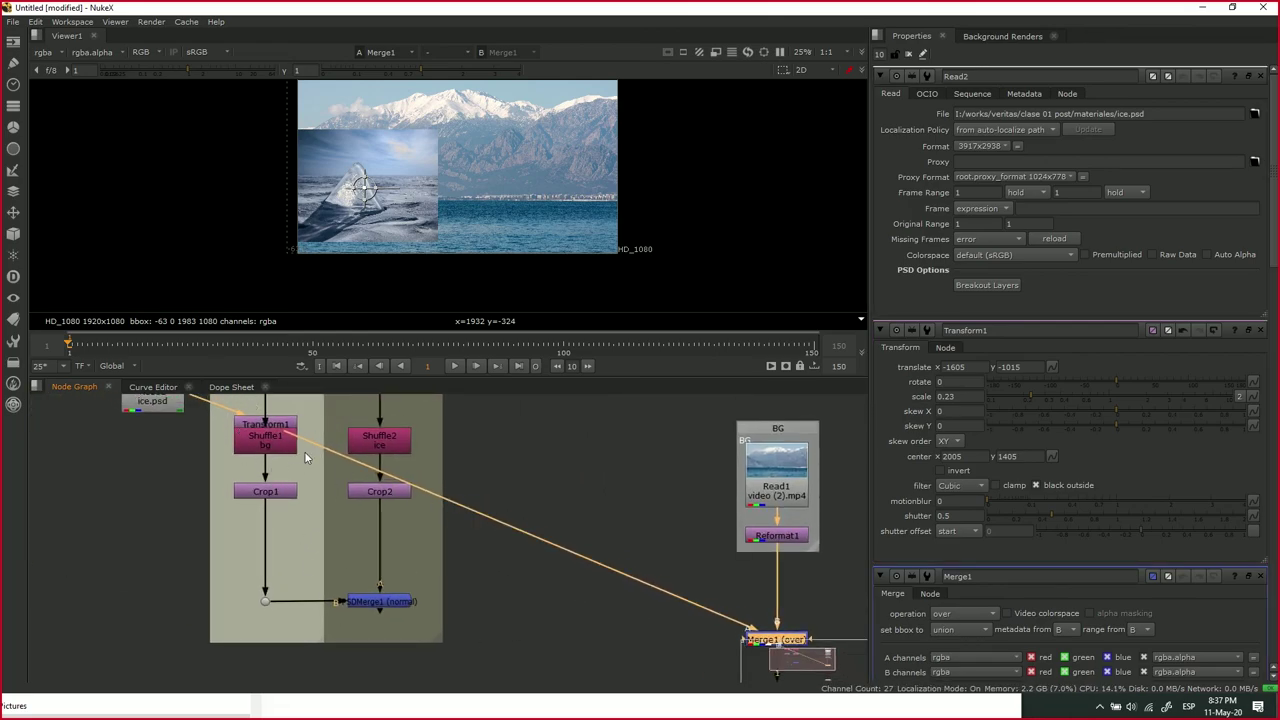
pyautogui.moveTo(255, 431); pyautogui.dragTo(154, 661)
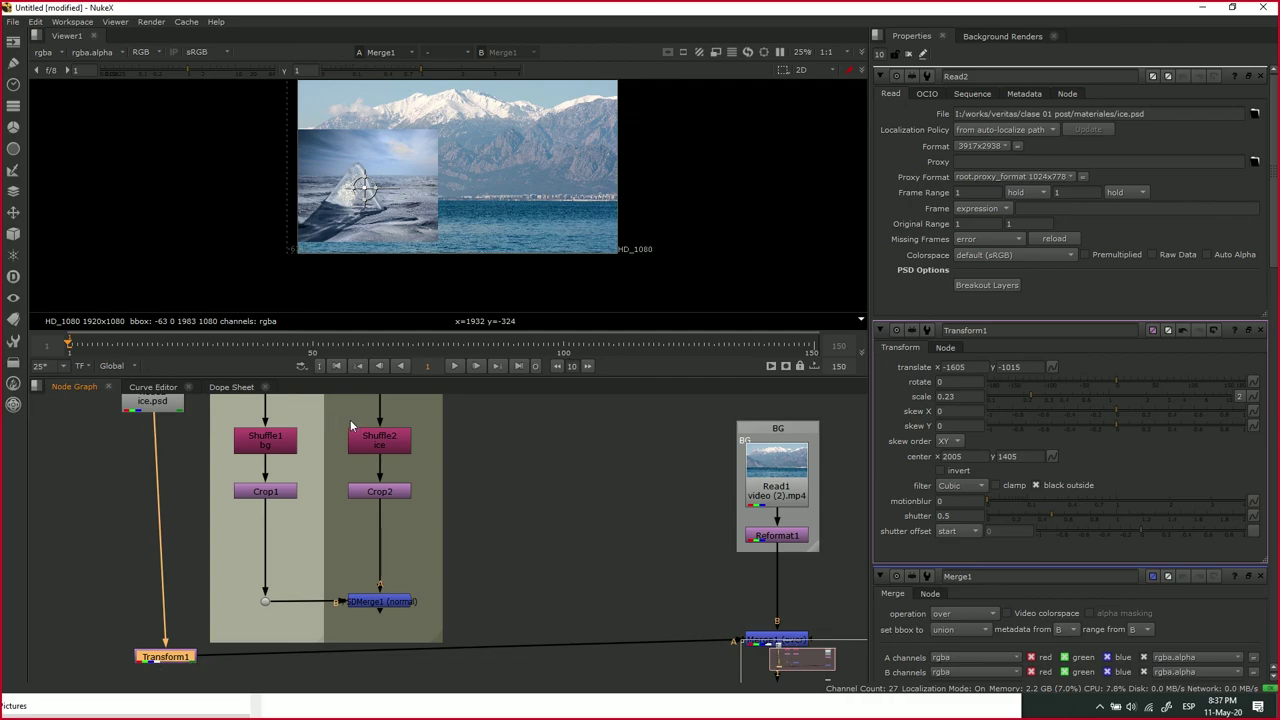
pyautogui.moveTo(163, 649); pyautogui.dragTo(385, 594)
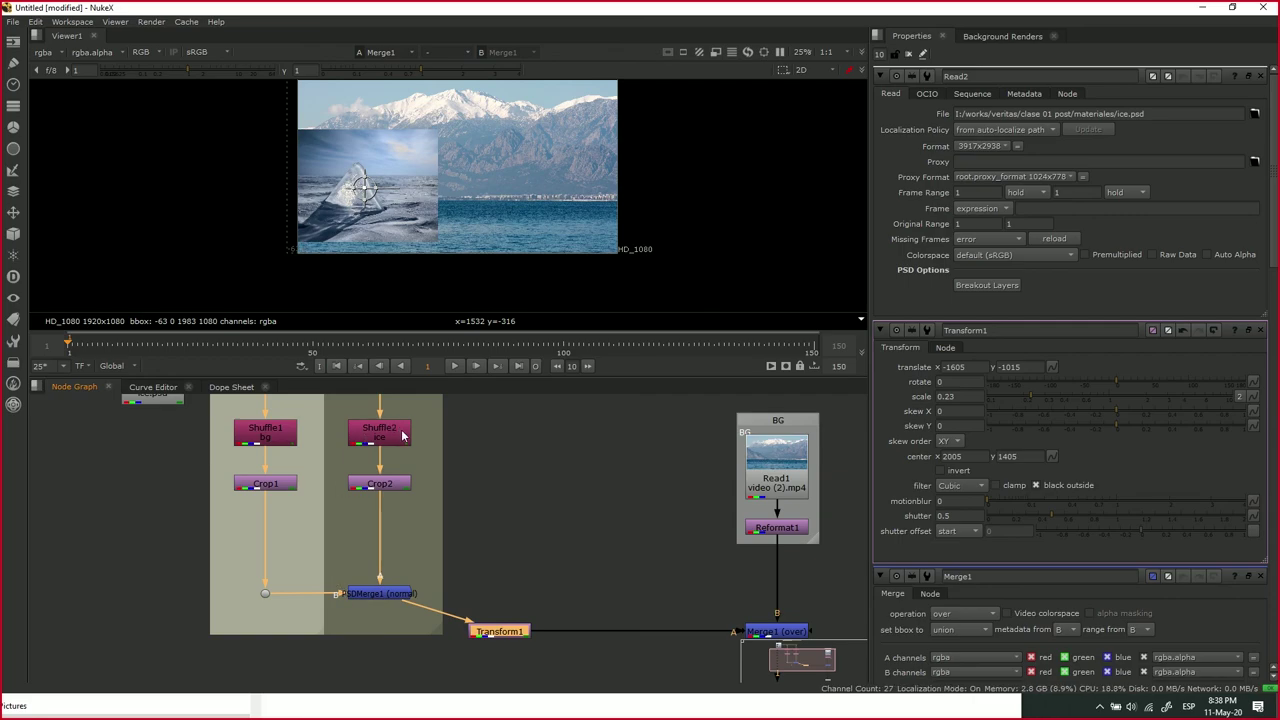
# - Disconnect the bg layer branch from PSDMerge1's B input so only the ice layer feeds Transform1
pyautogui.moveTo(403, 435); pyautogui.dragTo(399, 545)
pyautogui.moveTo(326, 592); pyautogui.dragTo(311, 506)
pyautogui.moveTo(309, 614); pyautogui.dragTo(310, 618)
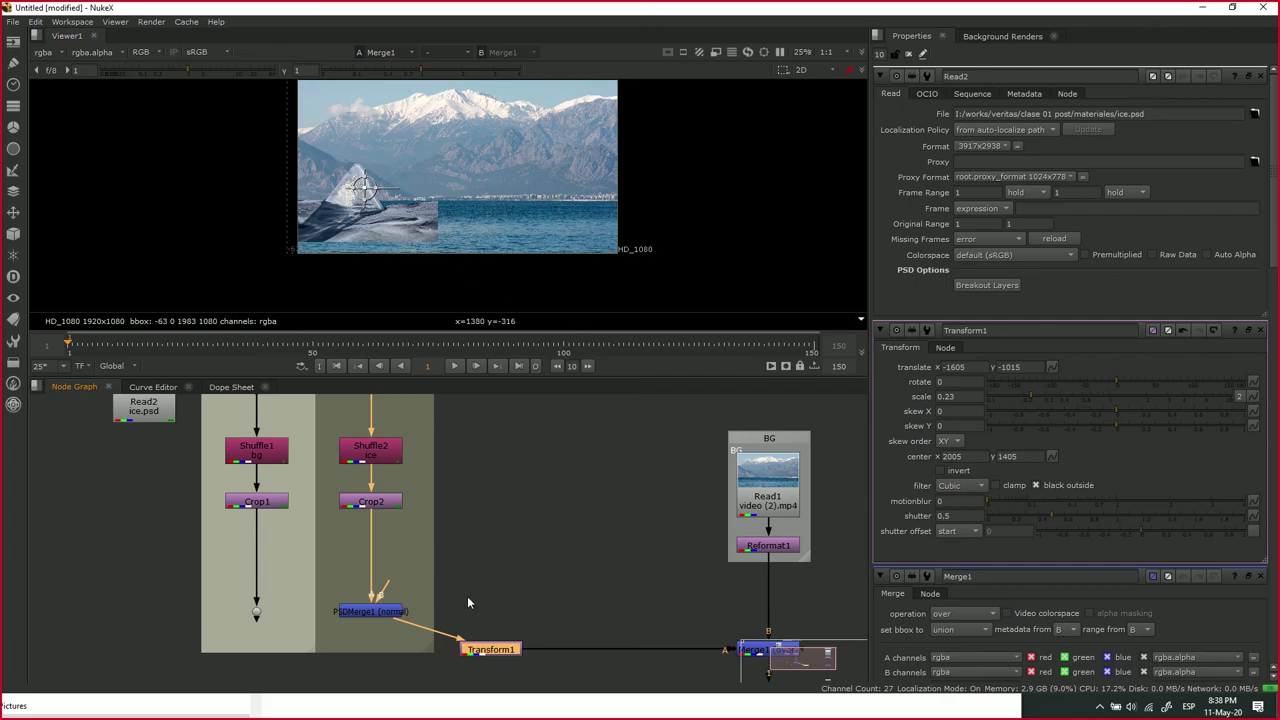
# - Enlarge the ice layer to a scale of about 0.526 and reposition it to about x -1438, y -1084
pyautogui.click(383, 193)
pyautogui.moveTo(371, 180); pyautogui.dragTo(394, 203)
pyautogui.hotkey('ctrl', 'z')
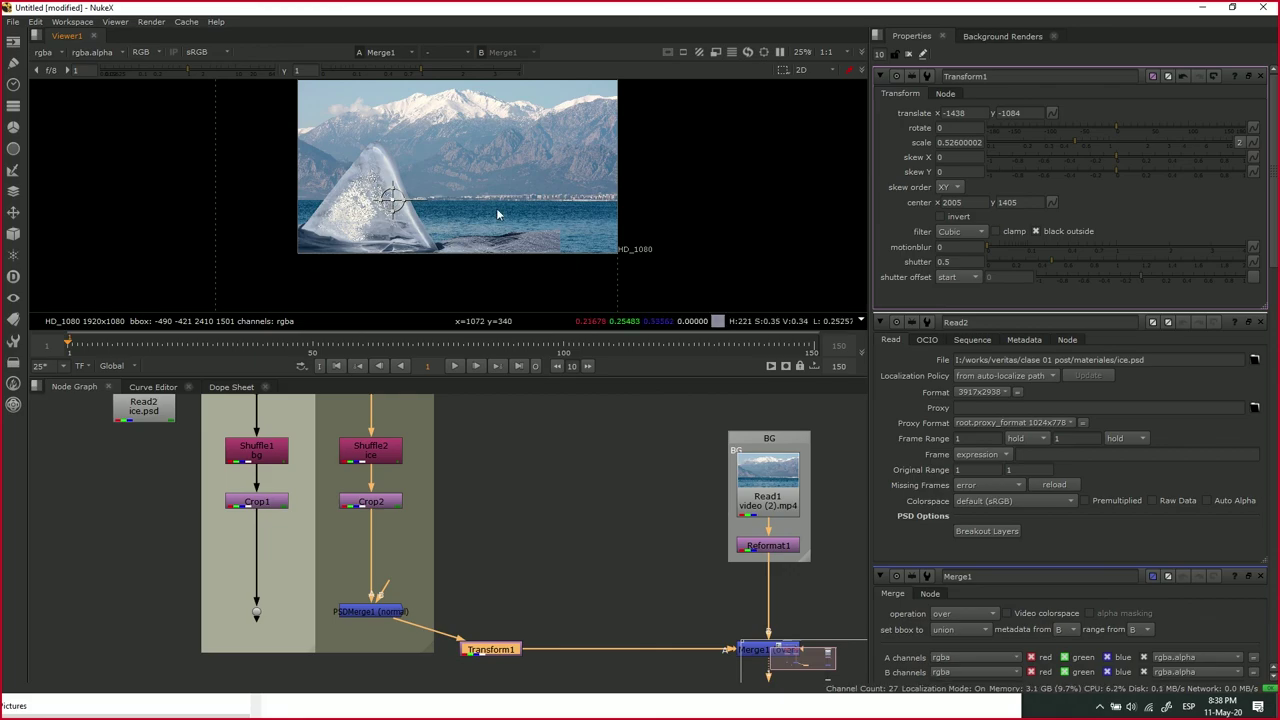
pyautogui.moveTo(493, 241); pyautogui.dragTo(447, 240)
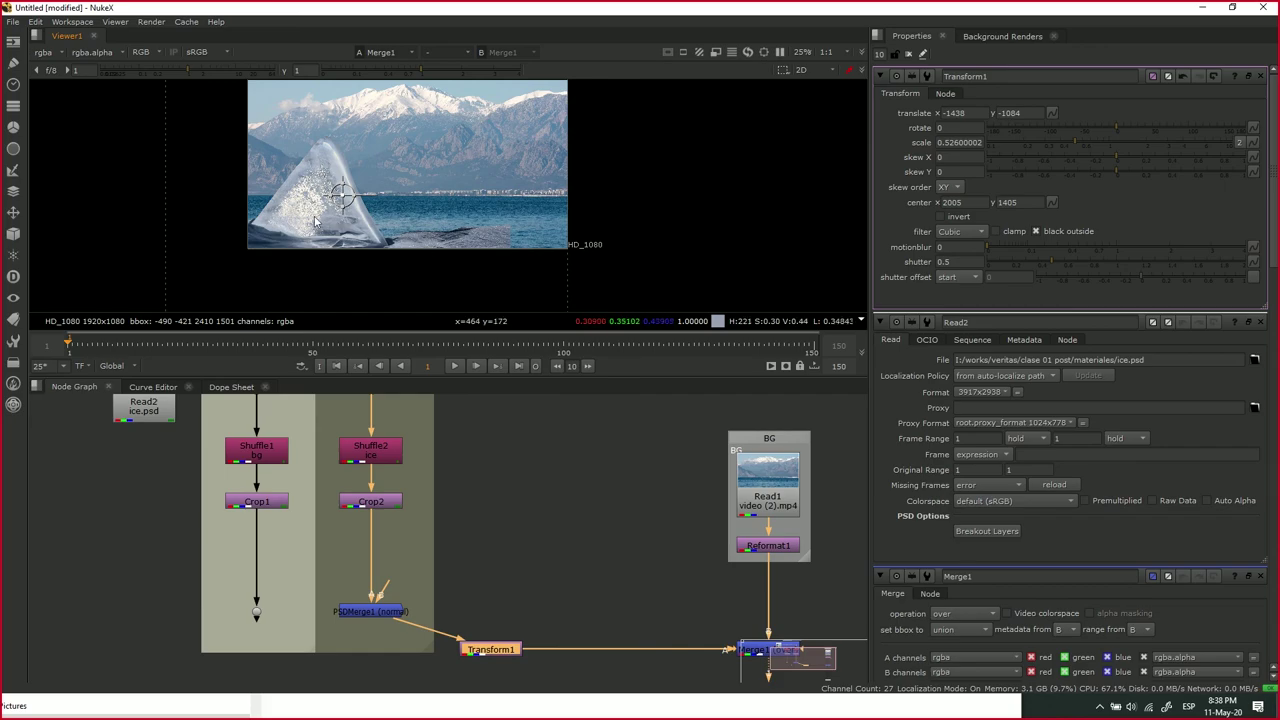
pyautogui.moveTo(633, 534); pyautogui.dragTo(529, 520)
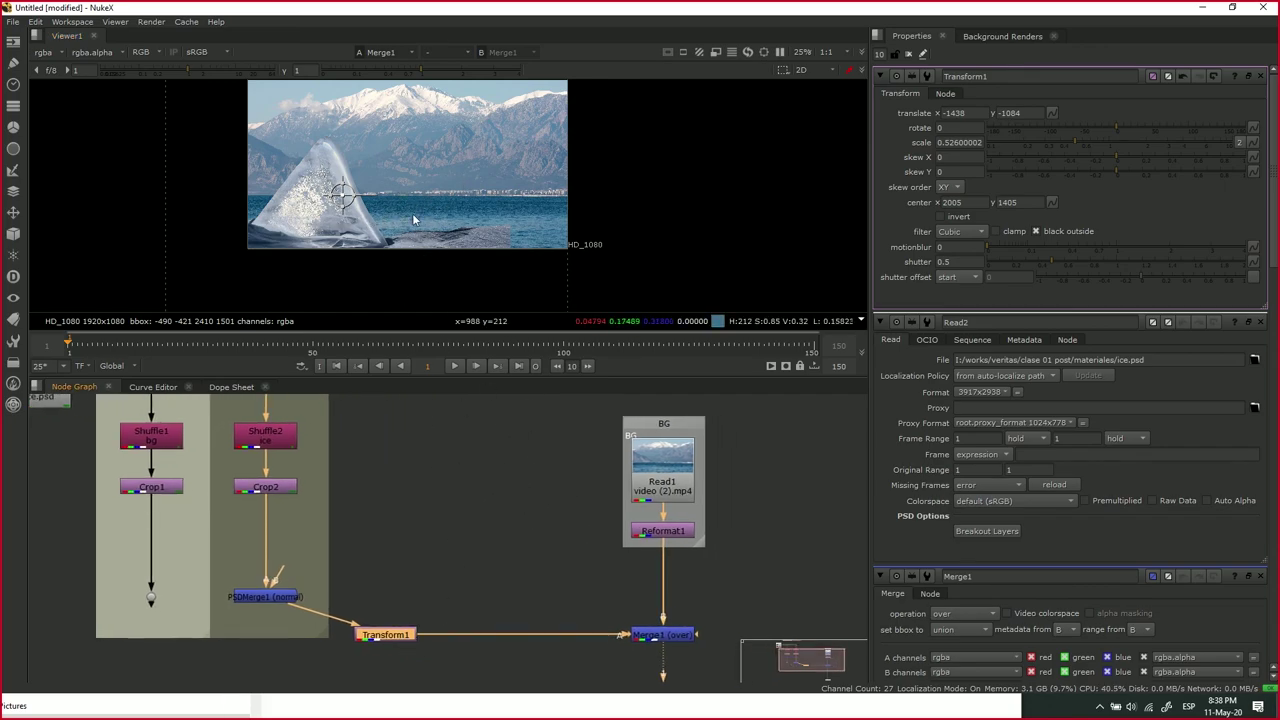
# - Reposition the ice layer to about x -314, y -1224 at a scale of about 0.469, over the background's lower-right corner
pyautogui.moveTo(343, 196)
pyautogui.mouseDown()
pyautogui.moveTo(309, 193)
pyautogui.moveTo(333, 180)
pyautogui.mouseUp()
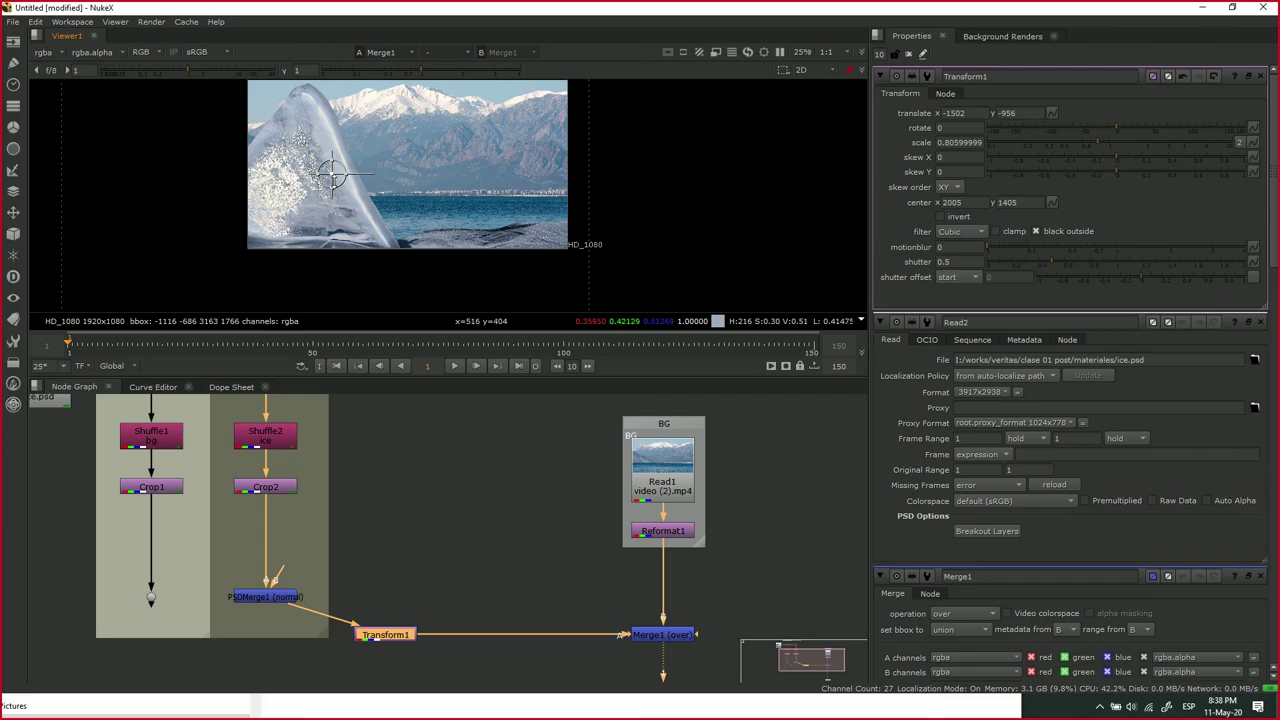
pyautogui.moveTo(333, 175); pyautogui.dragTo(529, 219)
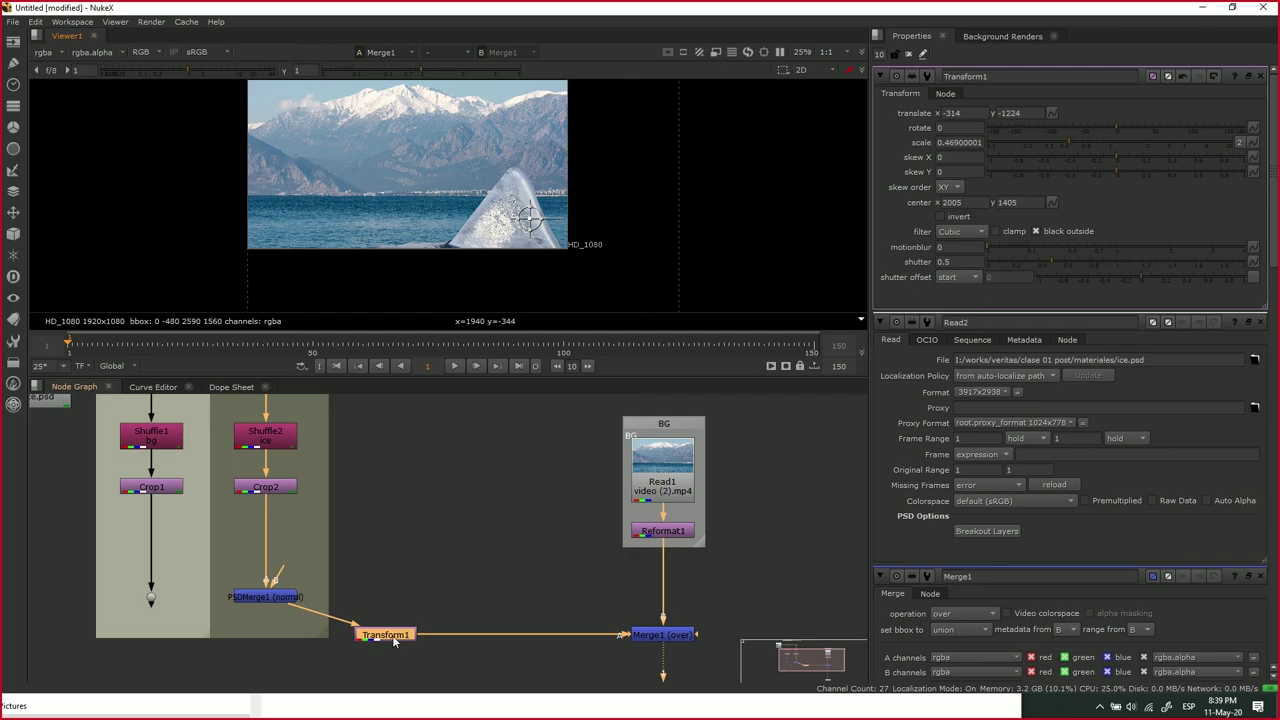
# - Add a Blur of size 23.5 after Transform1, and move both nodes up so the Blur is level with Merge1
pyautogui.press('b')
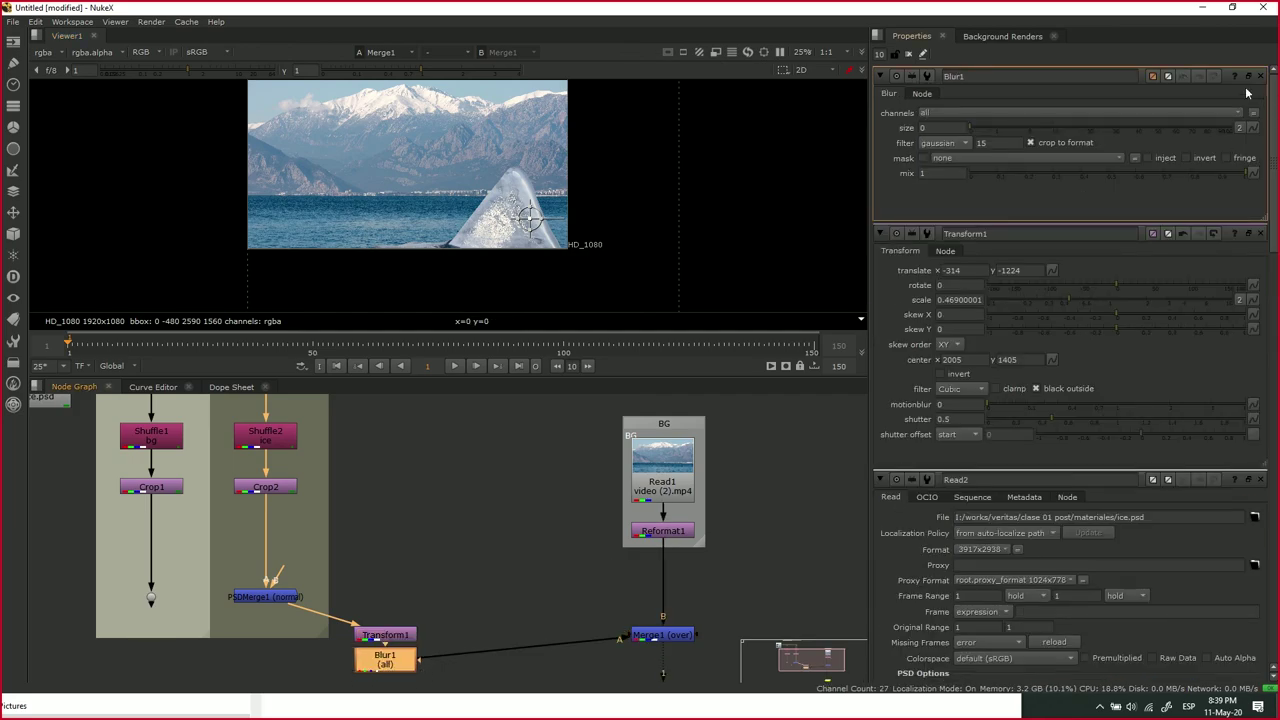
pyautogui.moveTo(1034, 126); pyautogui.dragTo(1097, 134)
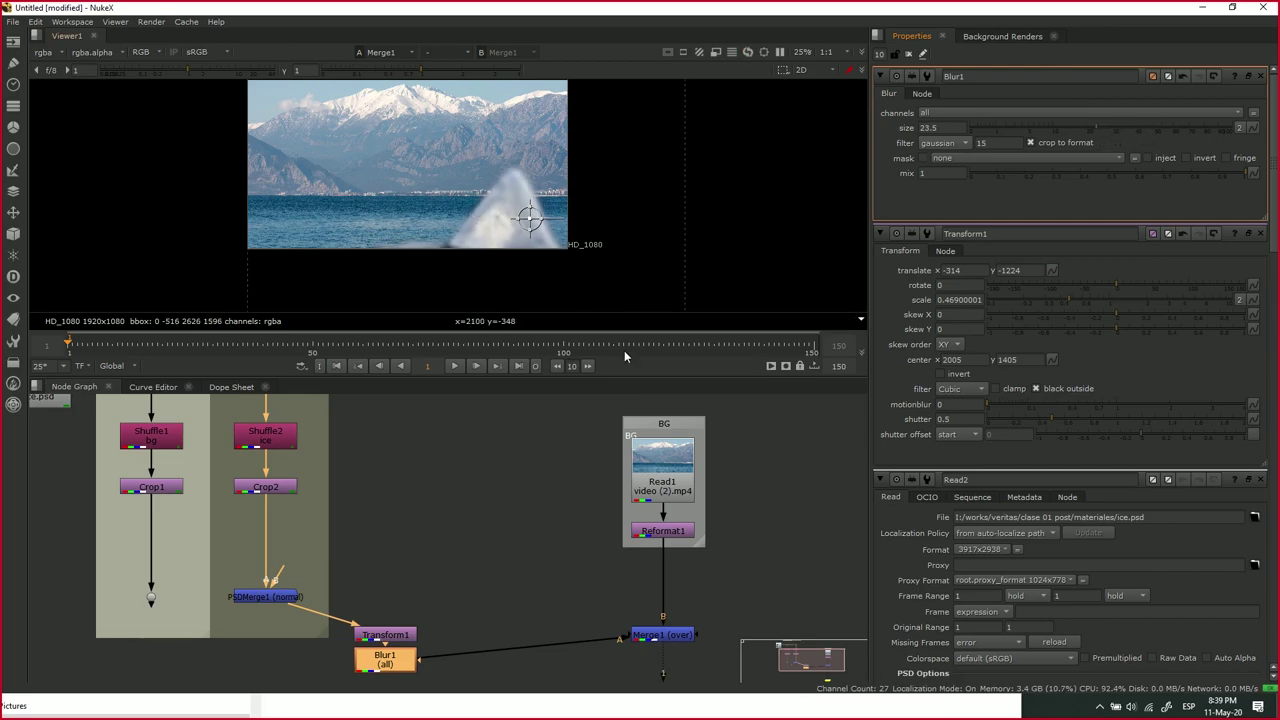
pyautogui.moveTo(460, 609); pyautogui.dragTo(290, 704)
pyautogui.moveTo(403, 626); pyautogui.dragTo(401, 597)
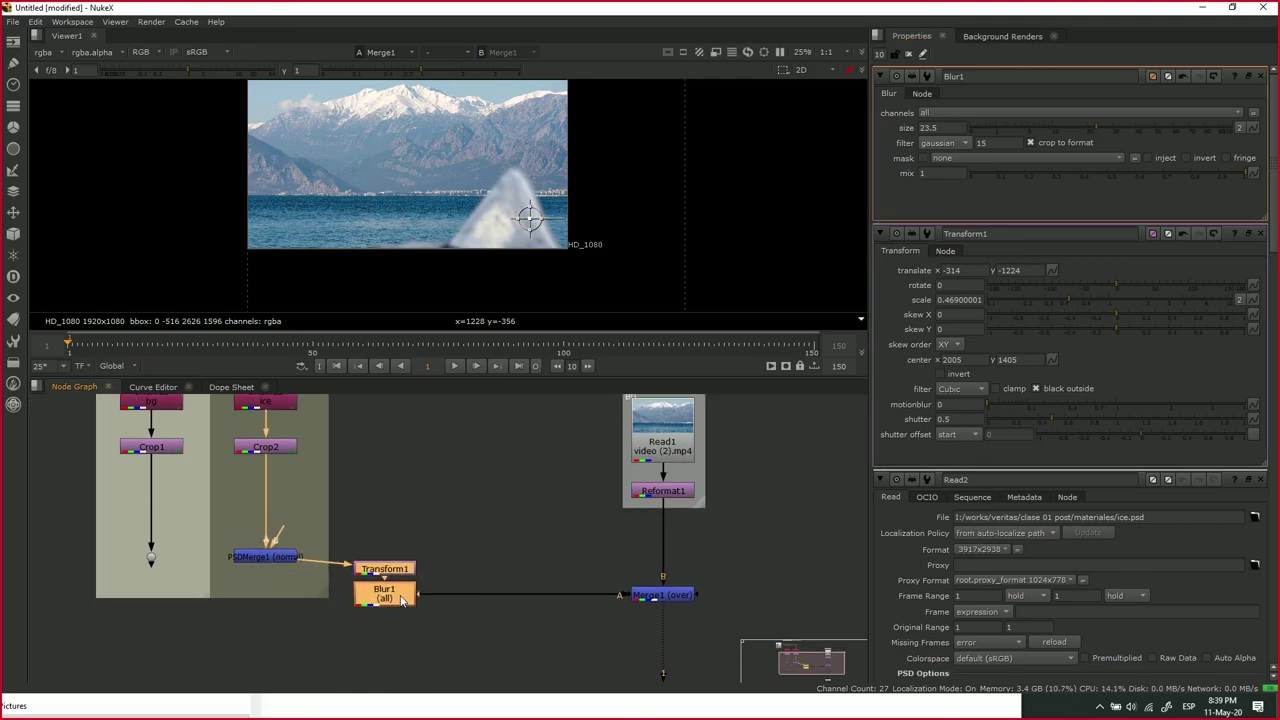
# - Move the Viewer node up closer to Merge1 in the node graph
pyautogui.click(518, 531)
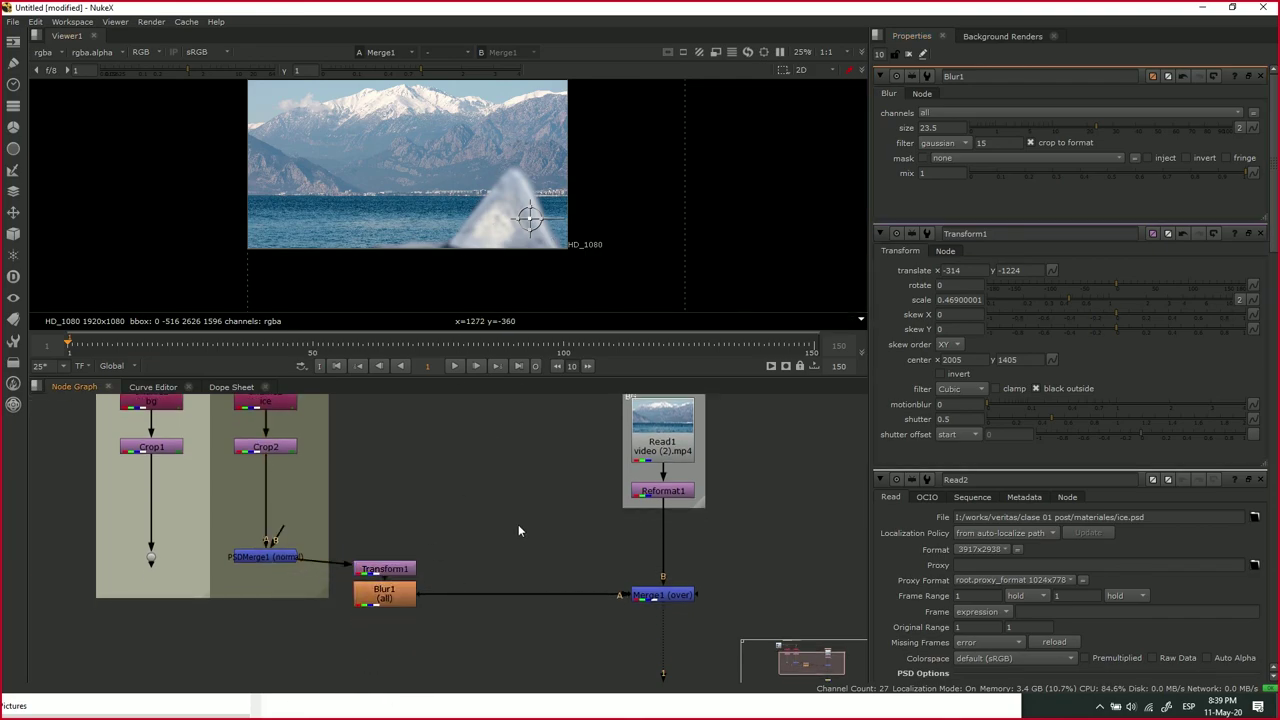
pyautogui.scroll(-2, 528, 481)
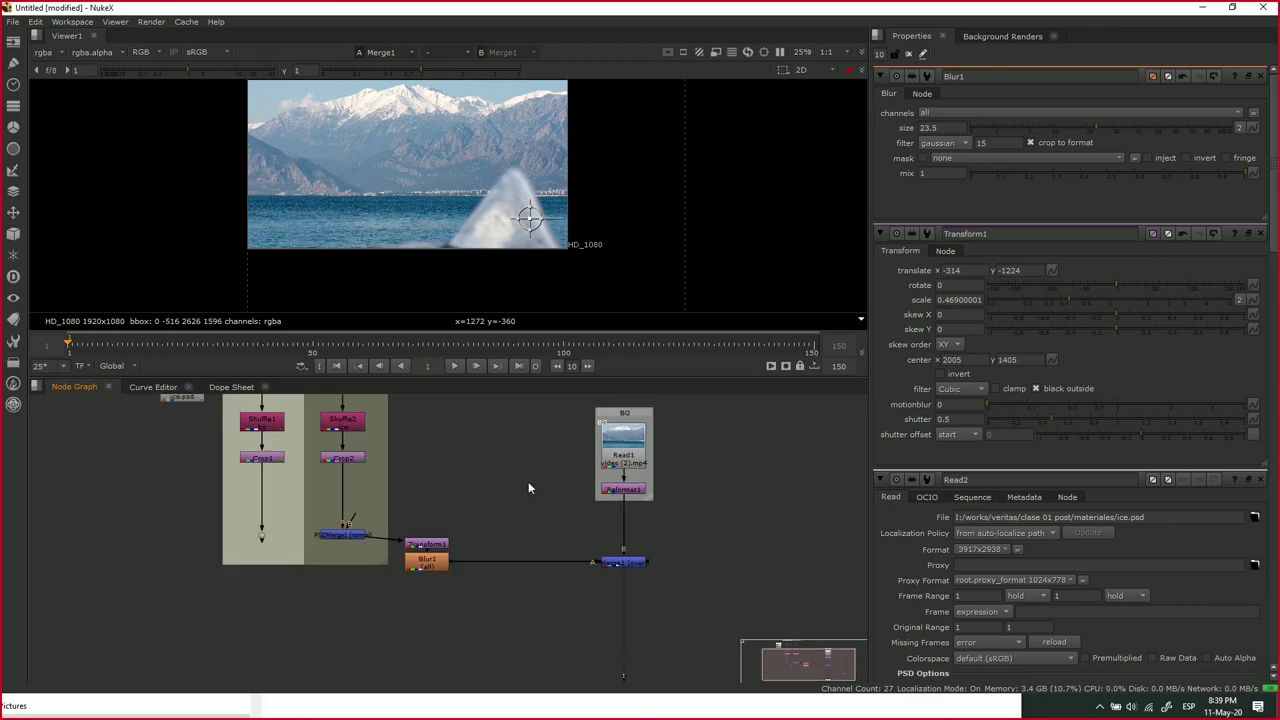
pyautogui.scroll(-2, 460, 581)
pyautogui.moveTo(522, 642); pyautogui.dragTo(522, 612)
pyautogui.moveTo(561, 534); pyautogui.dragTo(573, 566)
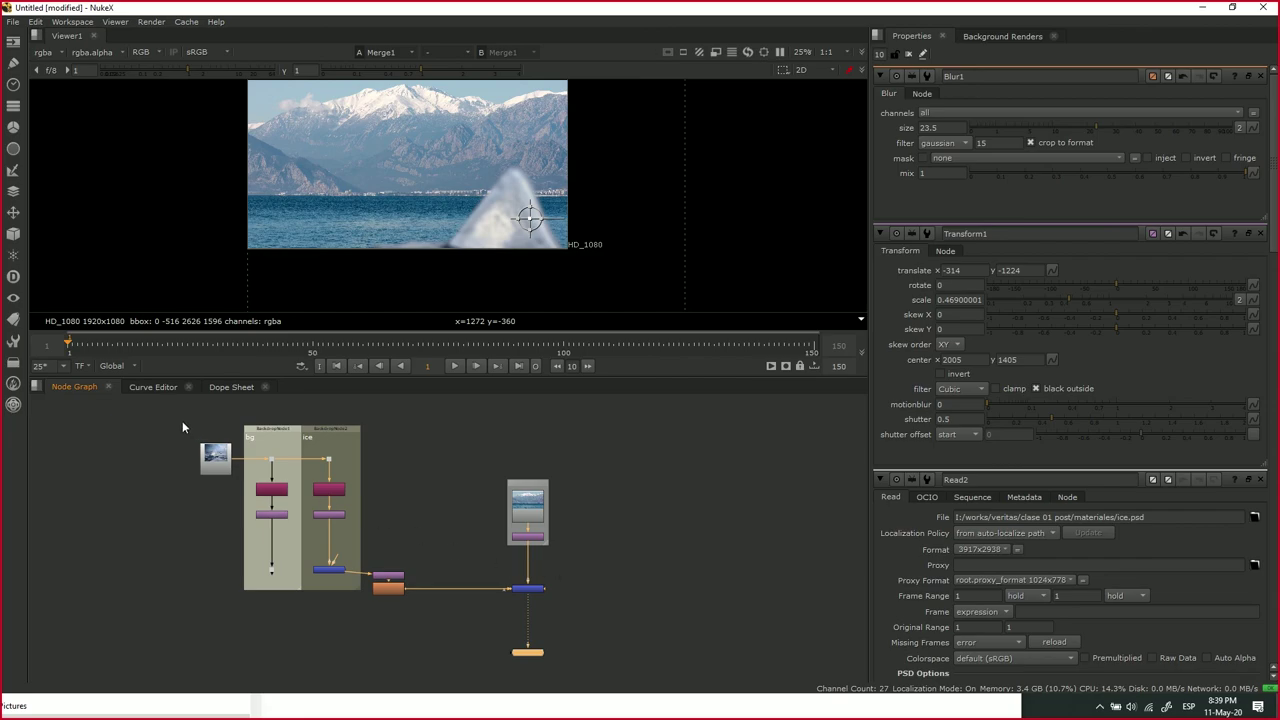